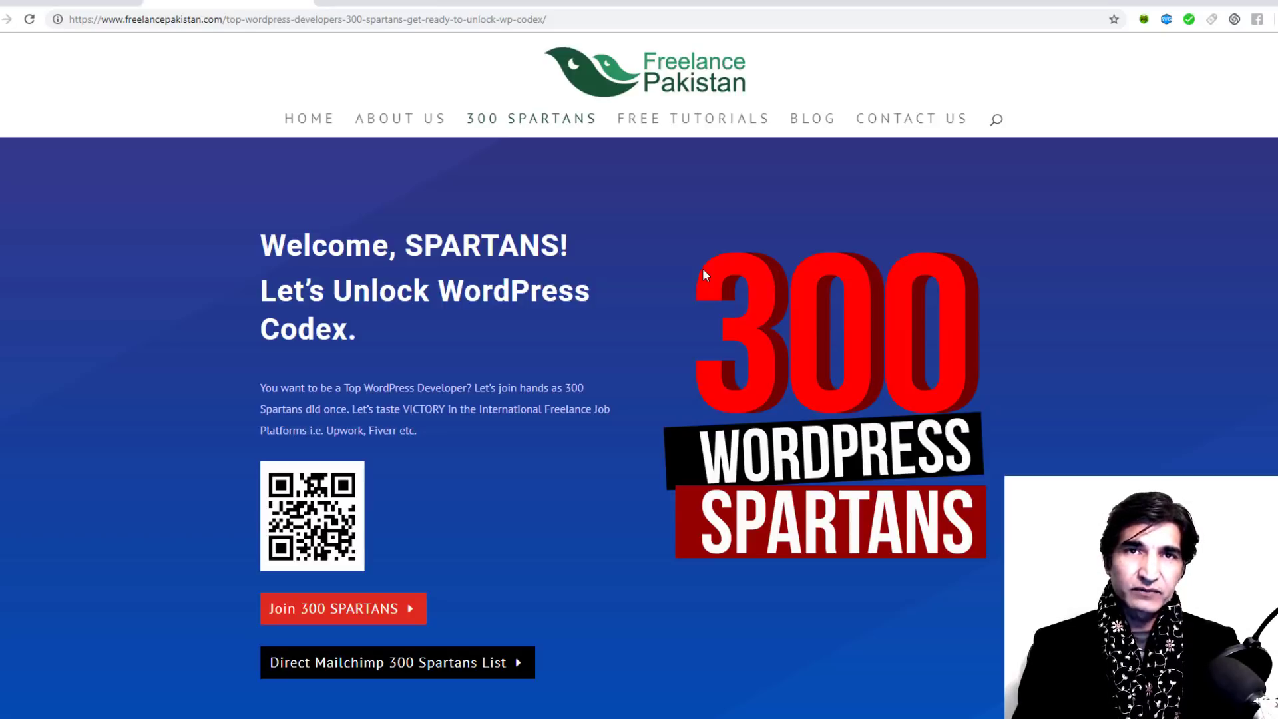
Step: Scroll the 300 Spartans page to the requirements grid with the XAMPP, Notepad++, Atom and Sublime 3 links
{"action": "scroll", "coordinate": [702, 270], "scroll_direction": "down", "scroll_amount": 10}
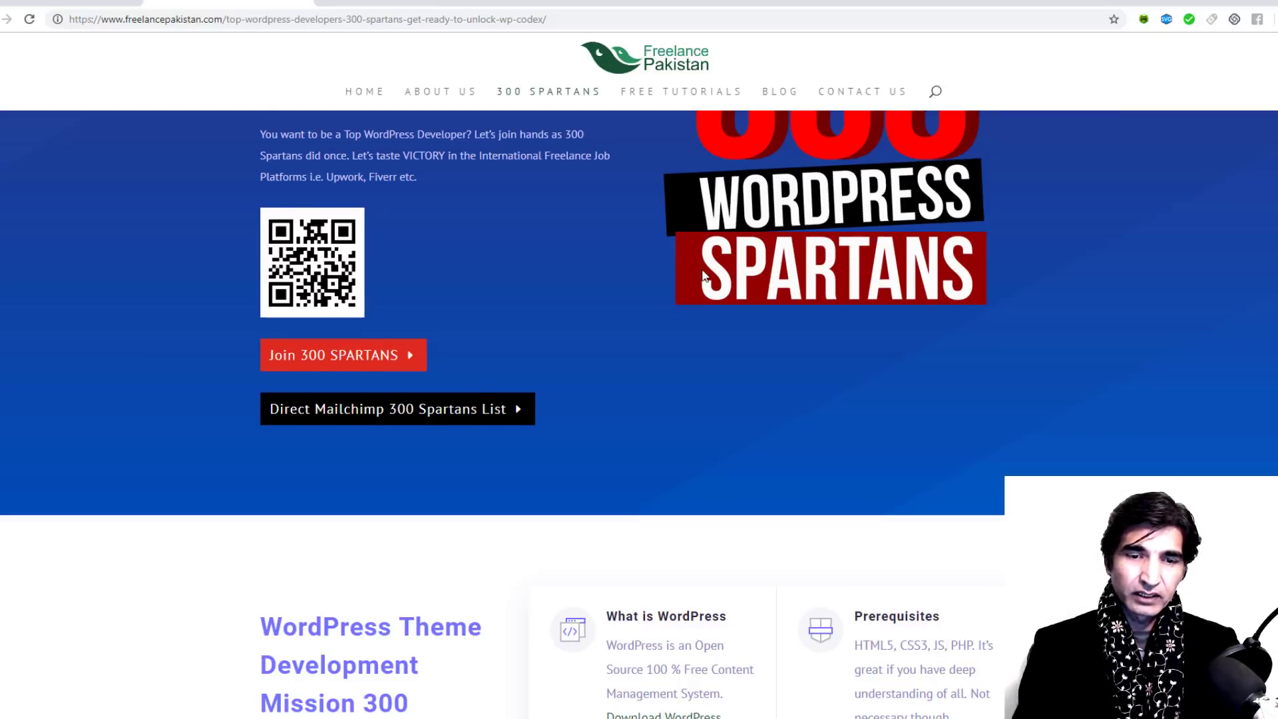
{"action": "scroll", "coordinate": [702, 275], "scroll_direction": "down", "scroll_amount": 5}
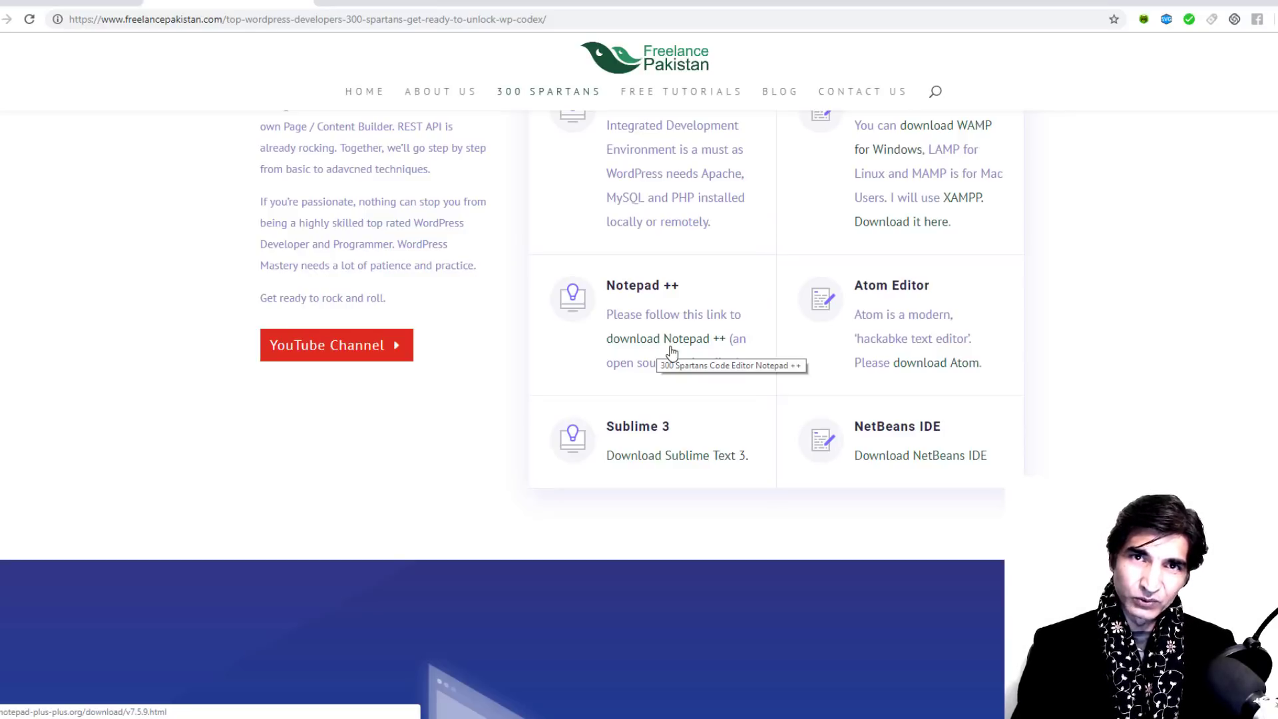
{"action": "scroll", "coordinate": [671, 351], "scroll_direction": "up", "scroll_amount": 3}
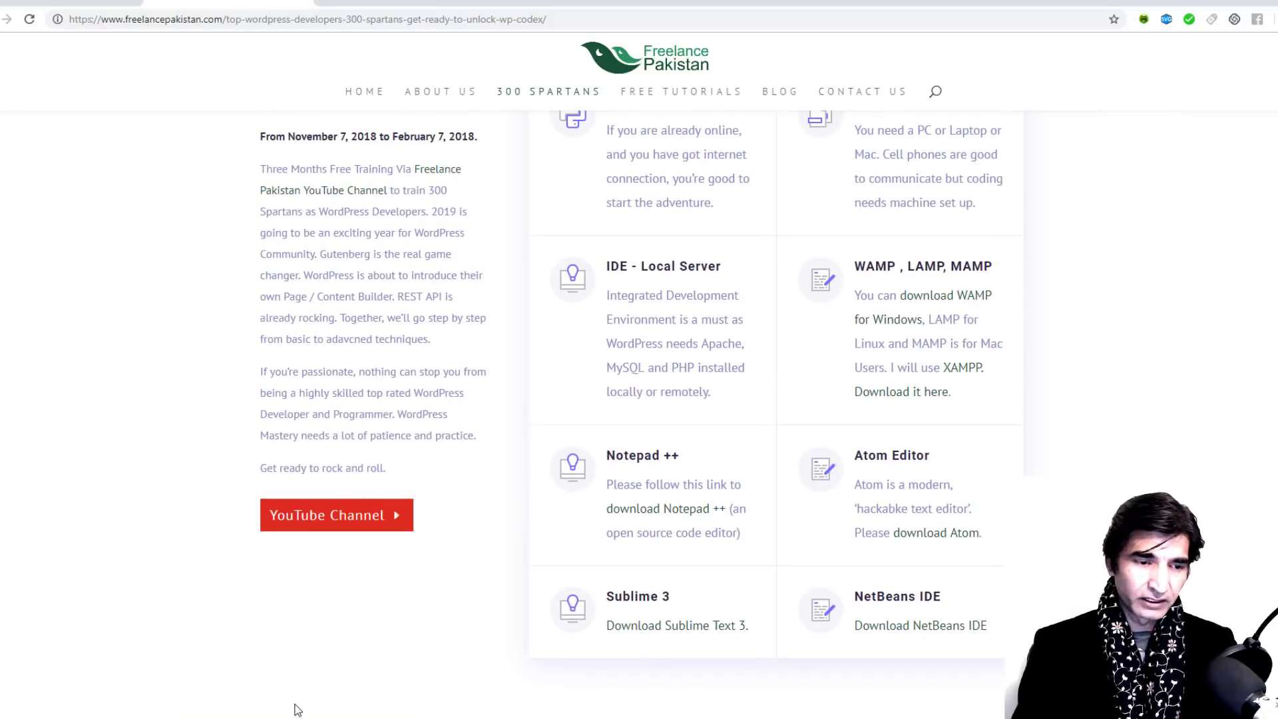
Step: From the Mission 300 Spartans folder, run the xampp installer as administrator
{"action": "mouse_move", "coordinate": [296, 709]}
{"action": "left_click", "coordinate": [298, 669]}
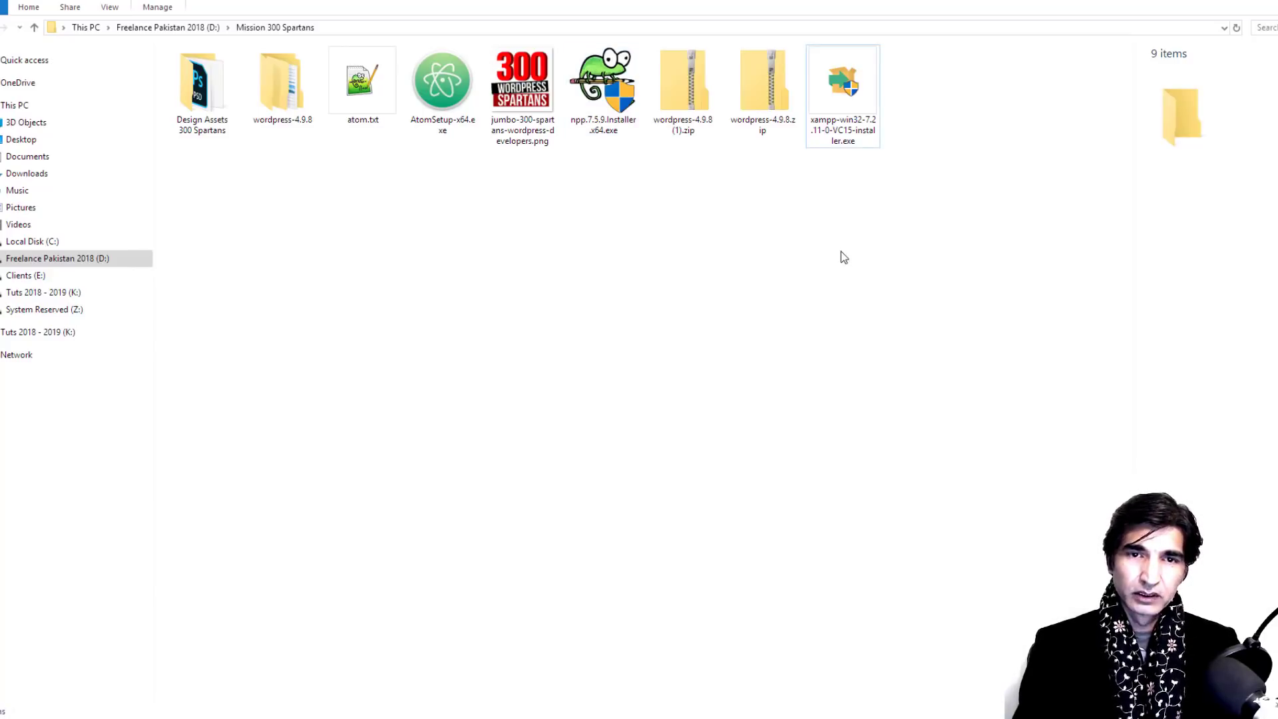
{"action": "left_click", "coordinate": [835, 90]}
{"action": "right_click", "coordinate": [833, 86]}
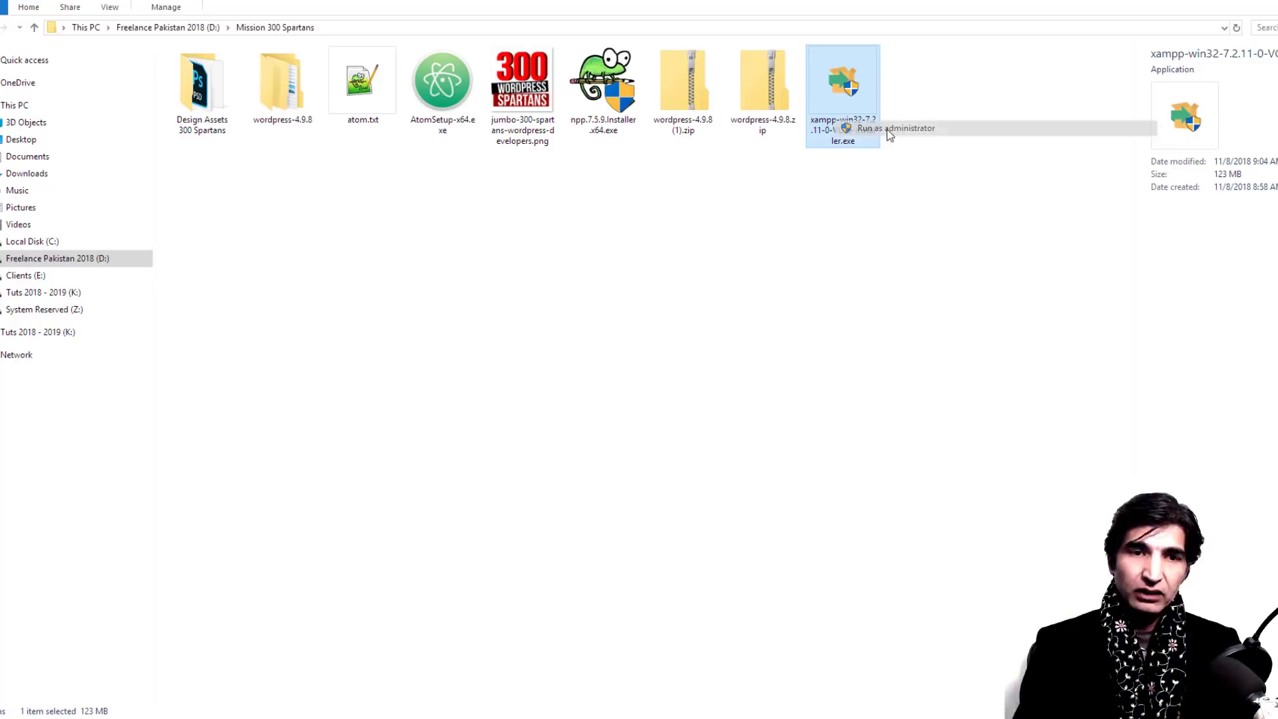
{"action": "left_click", "coordinate": [889, 128]}
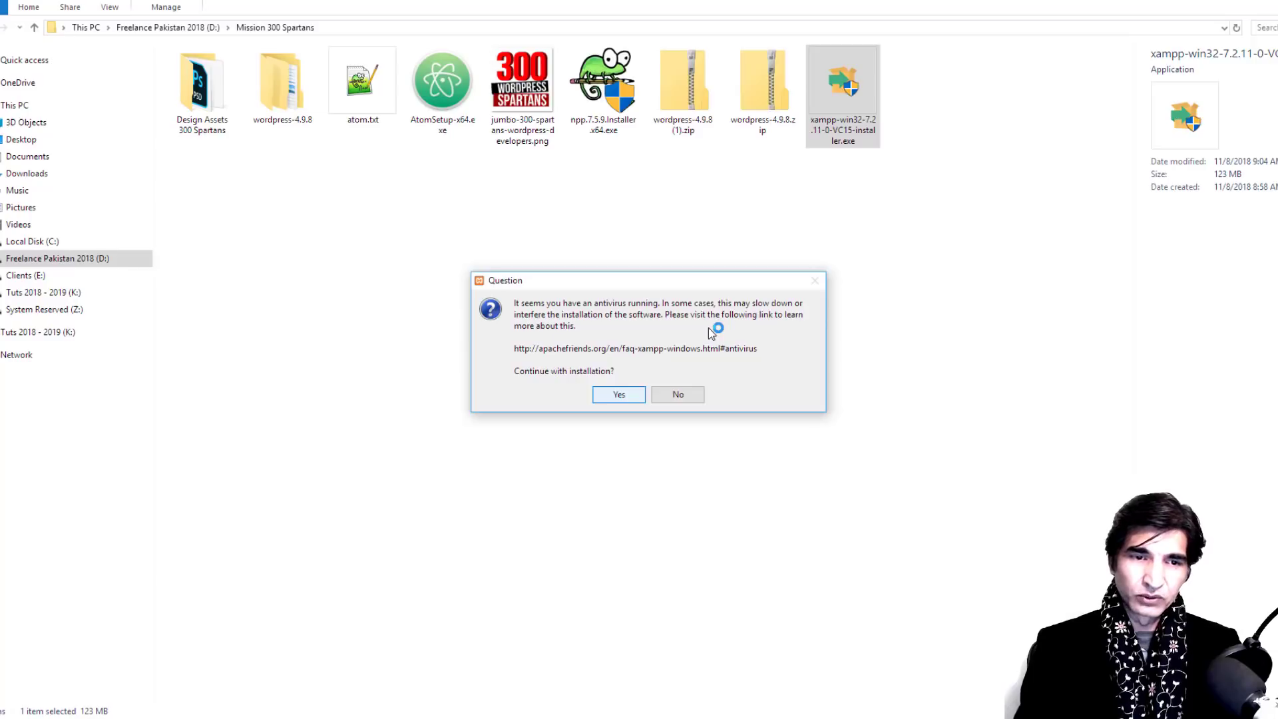
Step: Accept the antivirus and UAC warnings, keep default components and C:\xampp, and untick Learn more about Bitnami
{"action": "key", "text": "Return"}
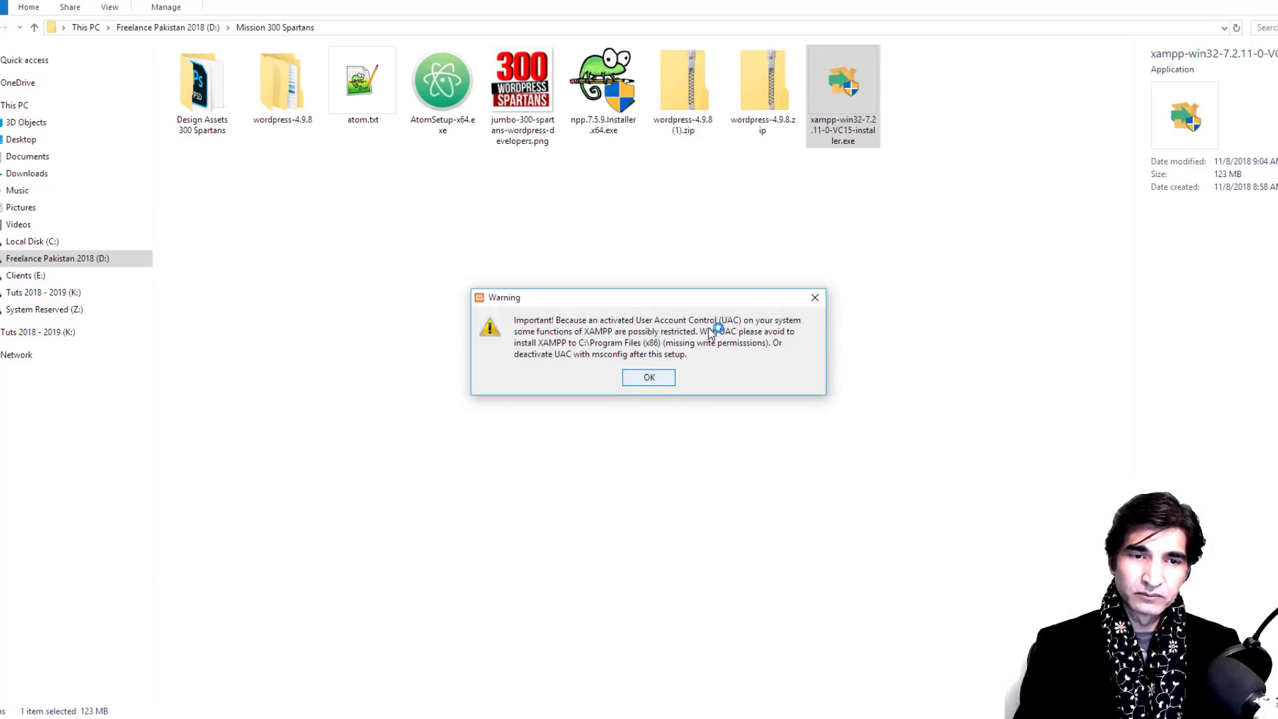
{"action": "key", "text": "Return"}
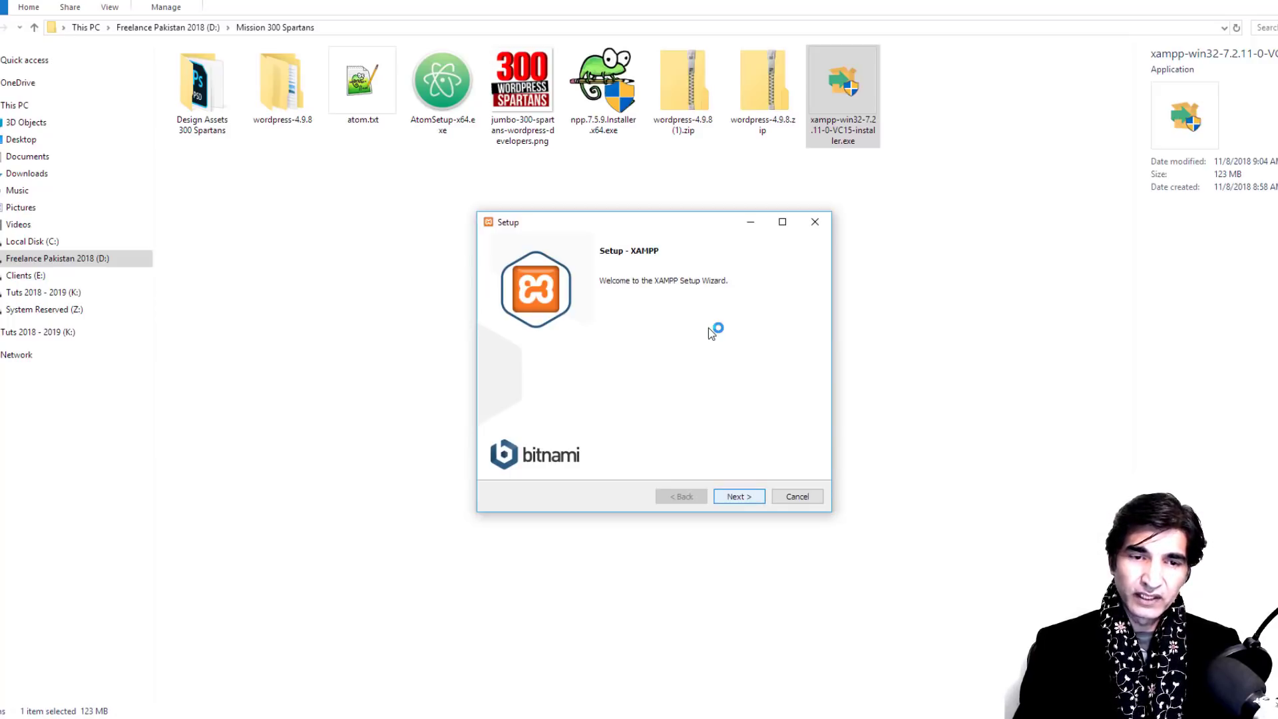
{"action": "key", "text": "Return"}
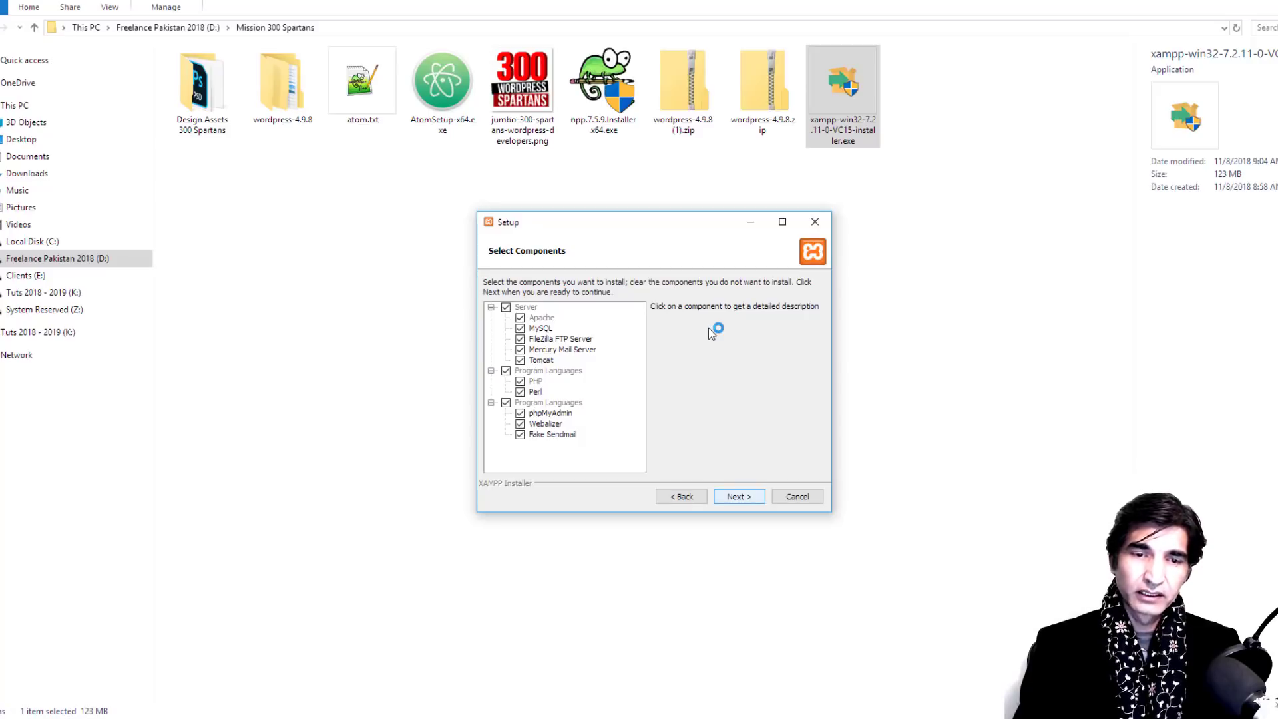
{"action": "key", "text": "Return"}
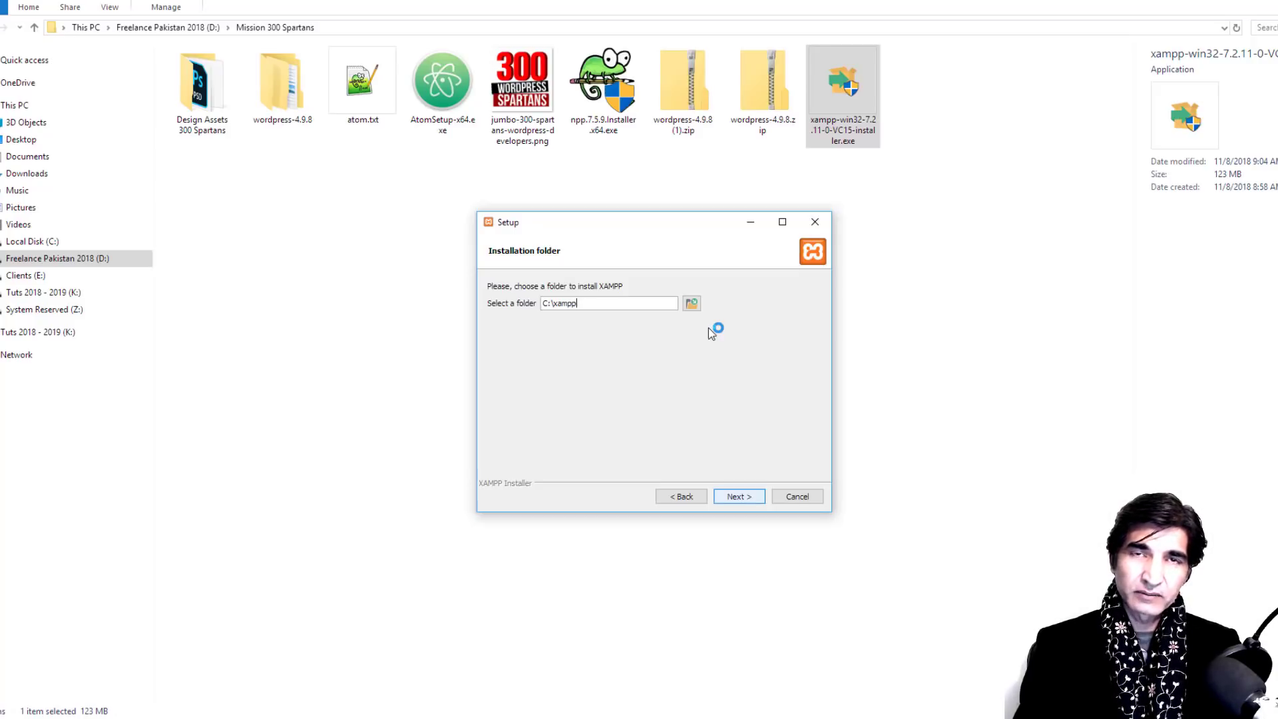
{"action": "key", "text": "Return"}
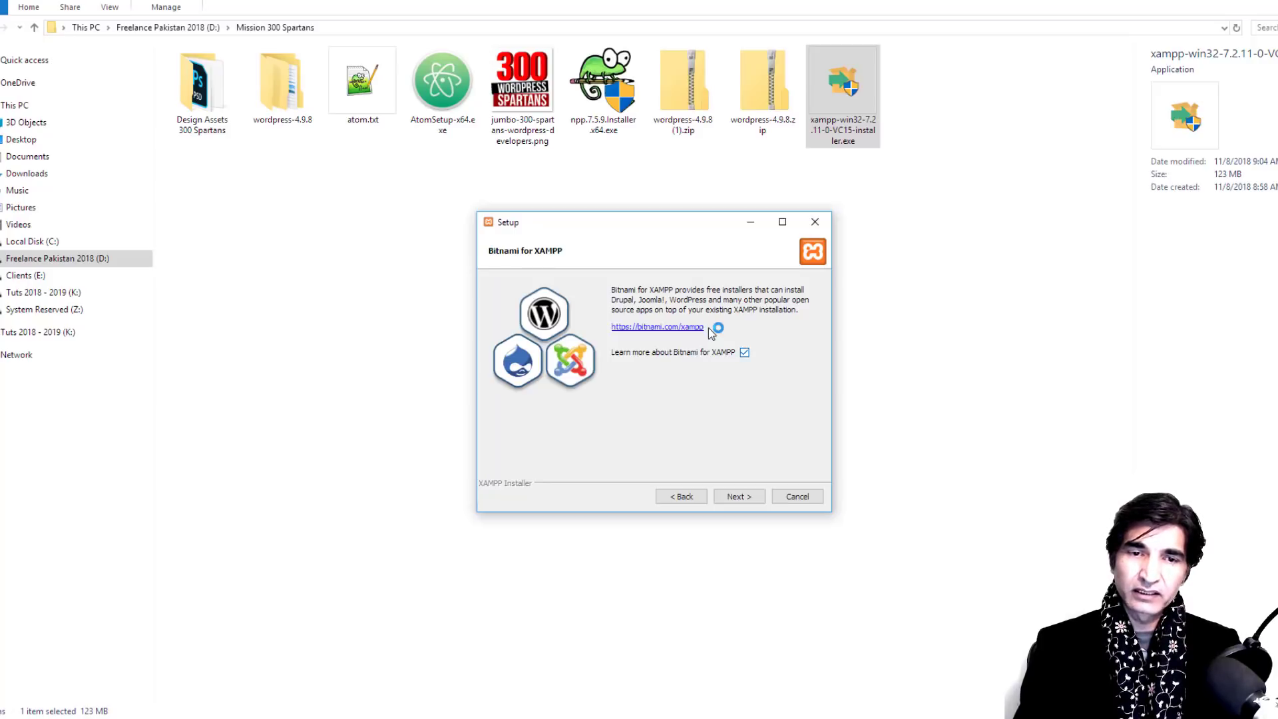
{"action": "key", "text": "space"}
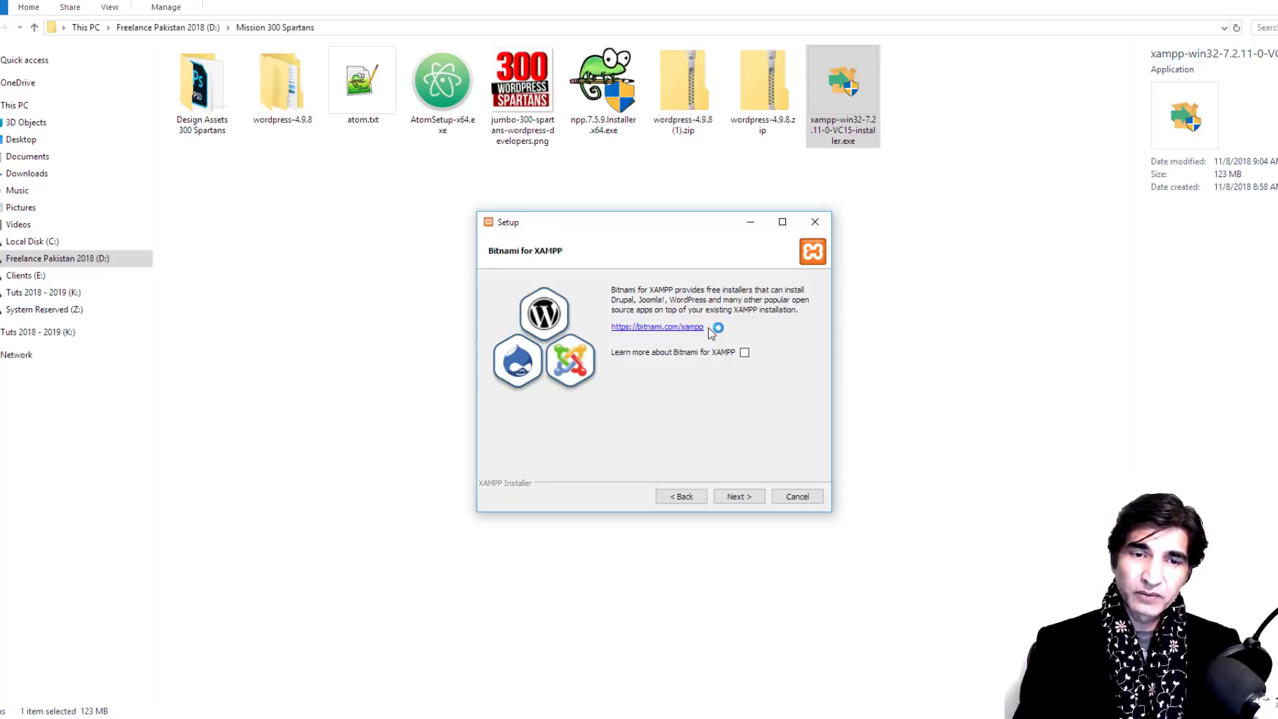
{"action": "key", "text": "Return"}
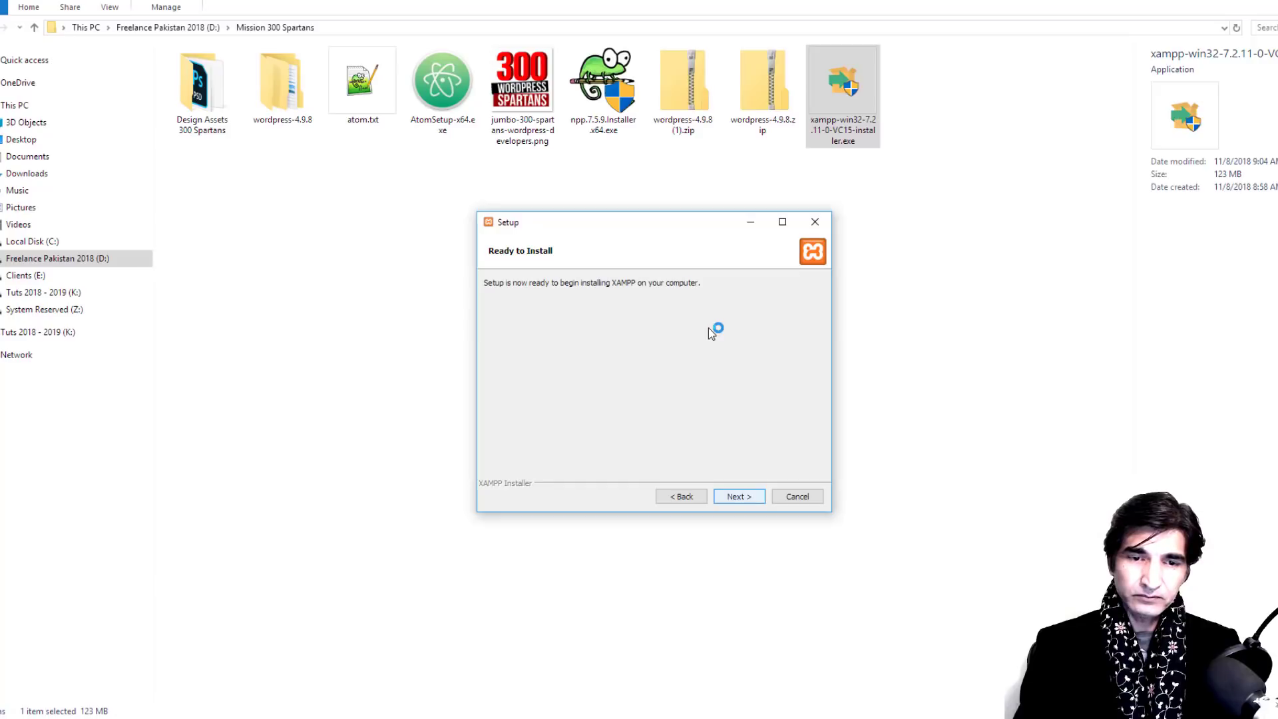
Step: Start the XAMPP installation from Ready to Install and let the files unpack until completion
{"action": "key", "text": "Return"}
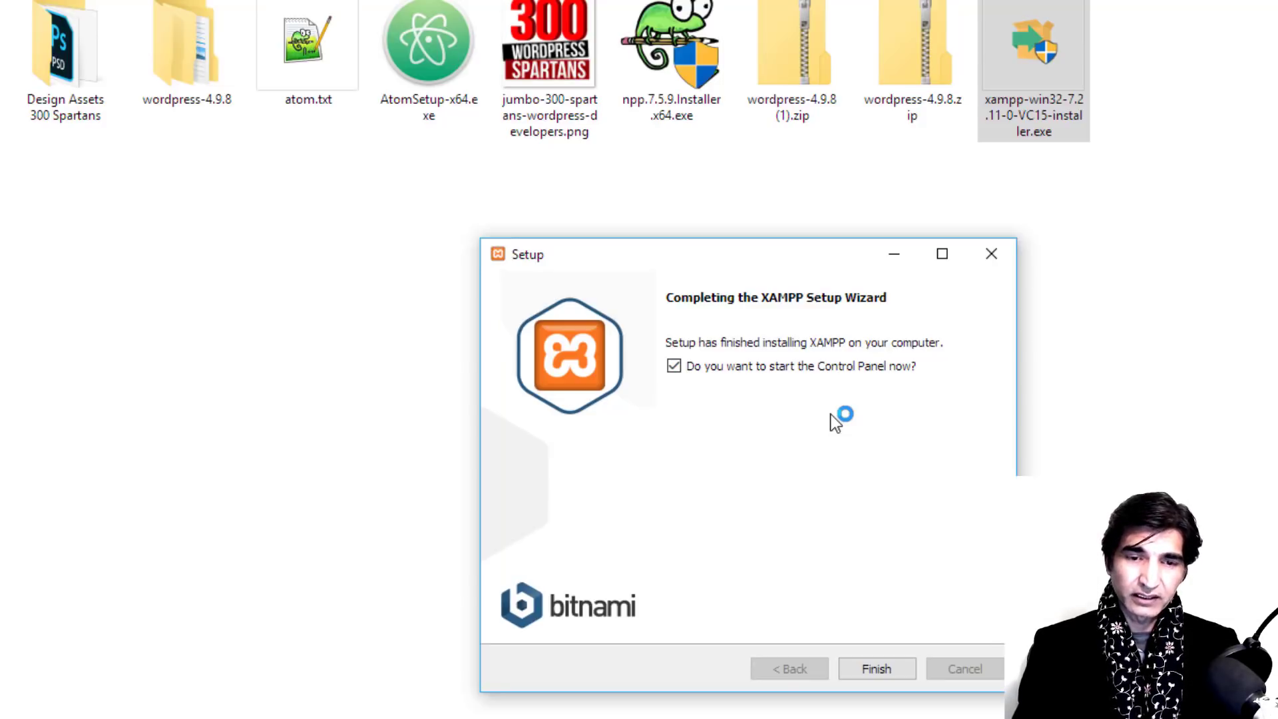
Step: Finish setup, keep English as the Control Panel language, maximize the panel, and return to Chrome
{"action": "key", "text": "Return"}
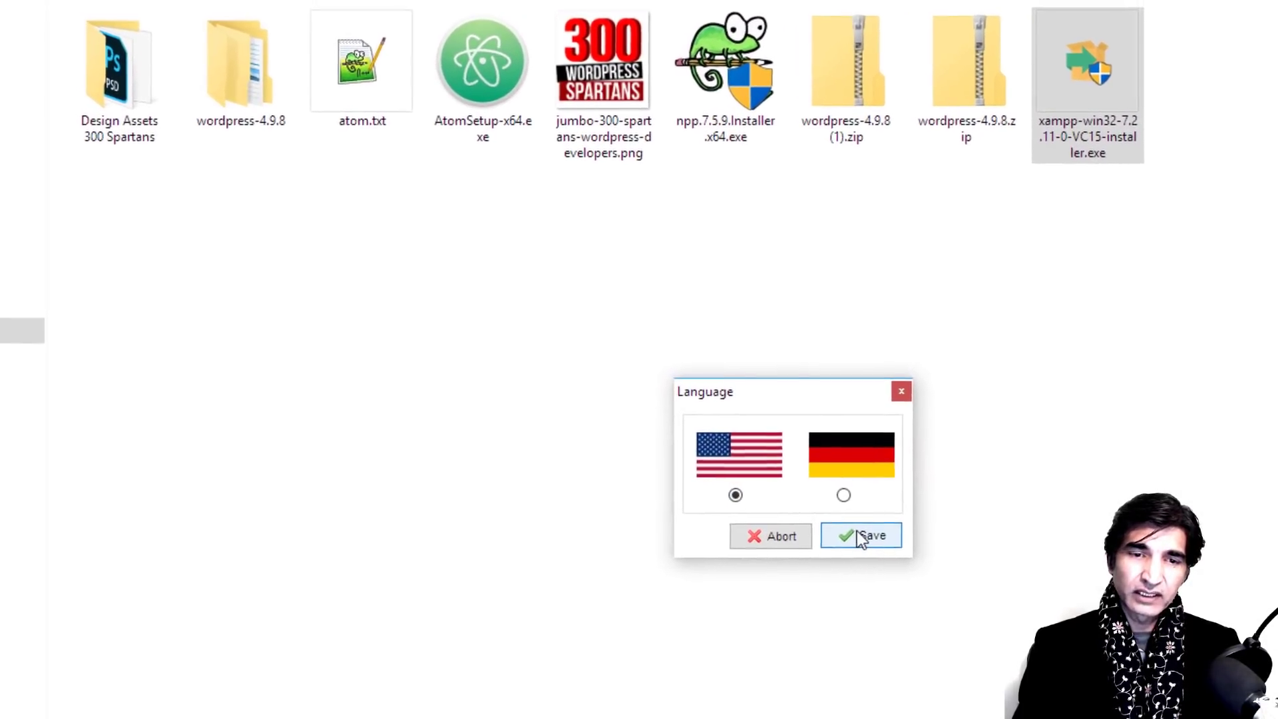
{"action": "left_click", "coordinate": [868, 536]}
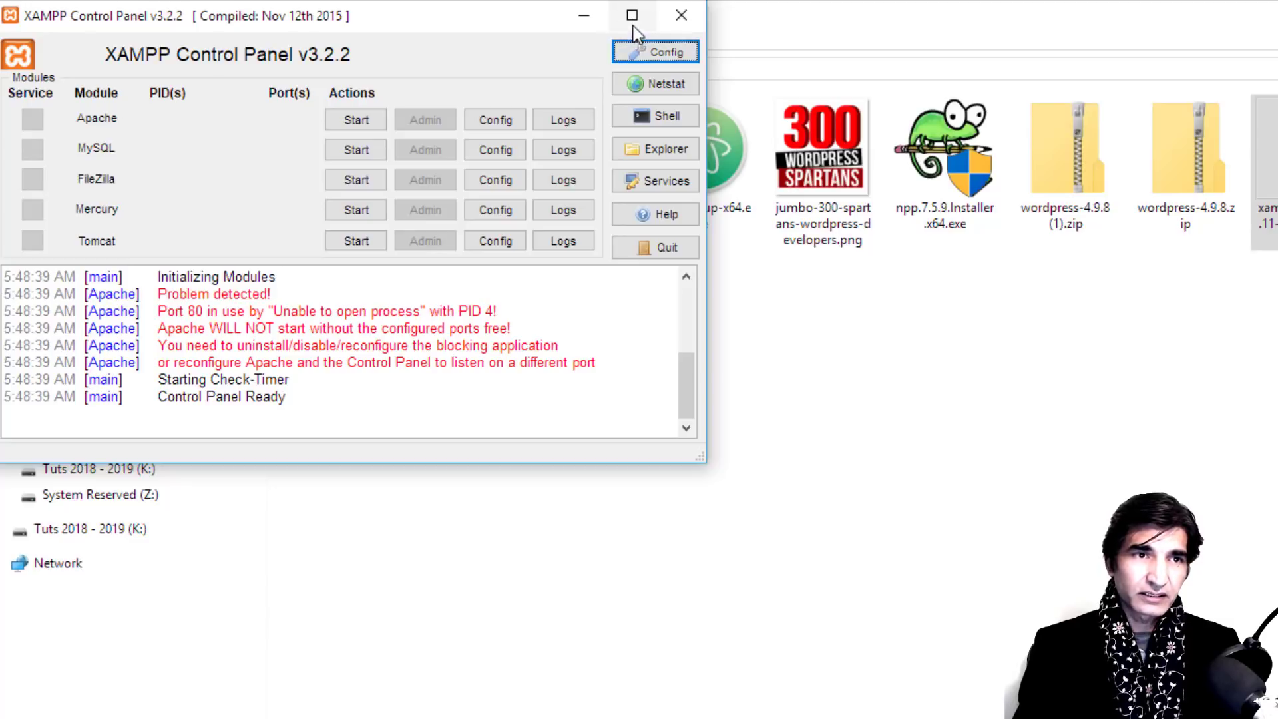
{"action": "left_click", "coordinate": [633, 18]}
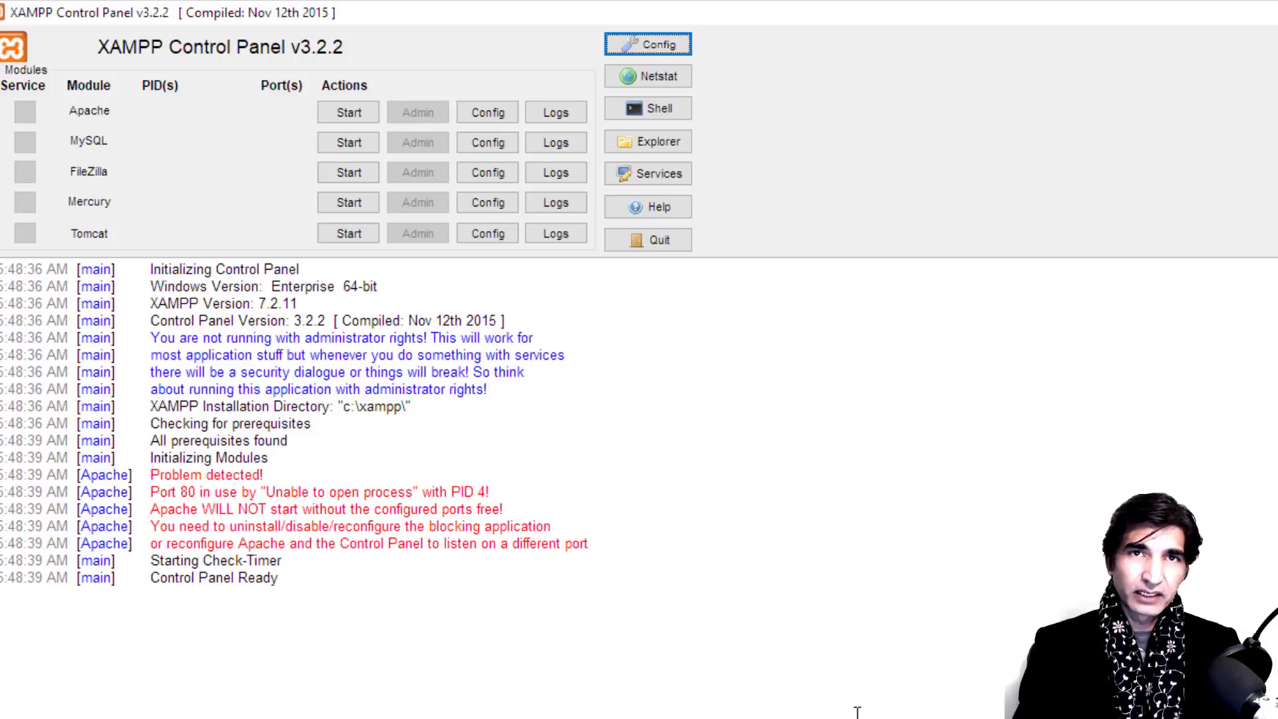
{"action": "key", "text": "alt+Tab"}
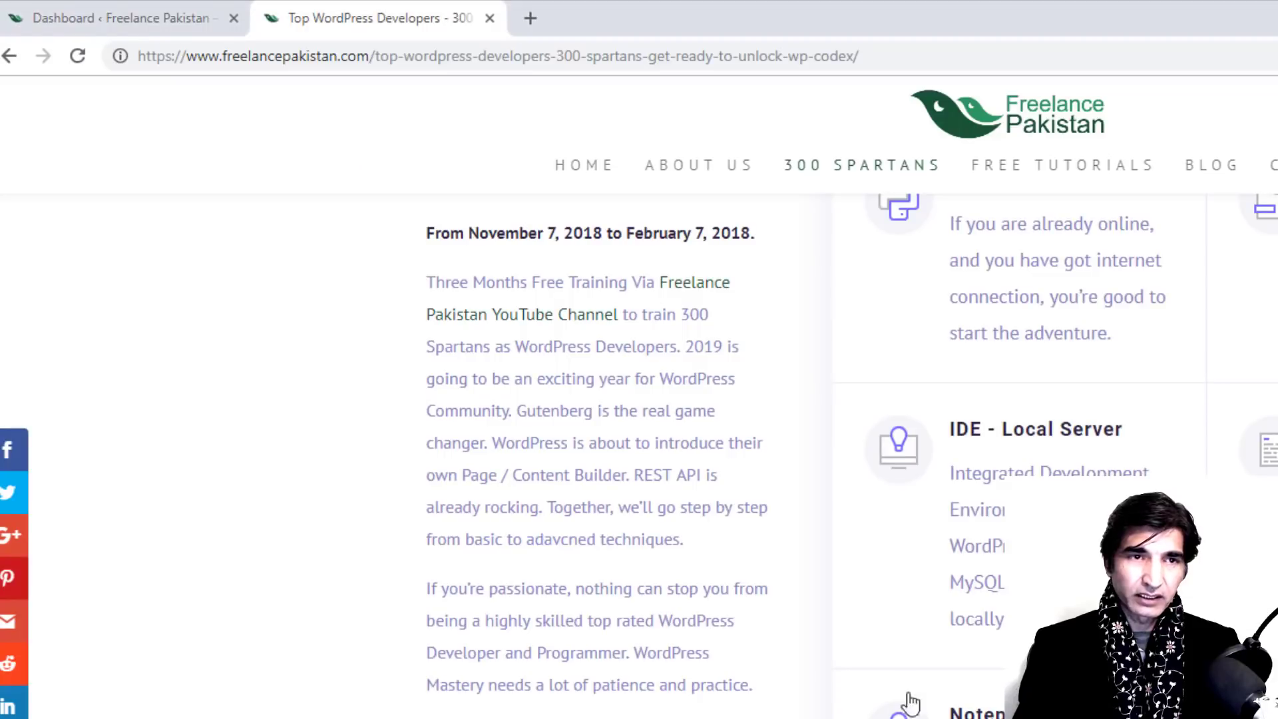
Step: Load plain localhost in a new Chrome tab, which gives HTTP ERROR 404, then return to XAMPP
{"action": "left_click", "coordinate": [528, 28]}
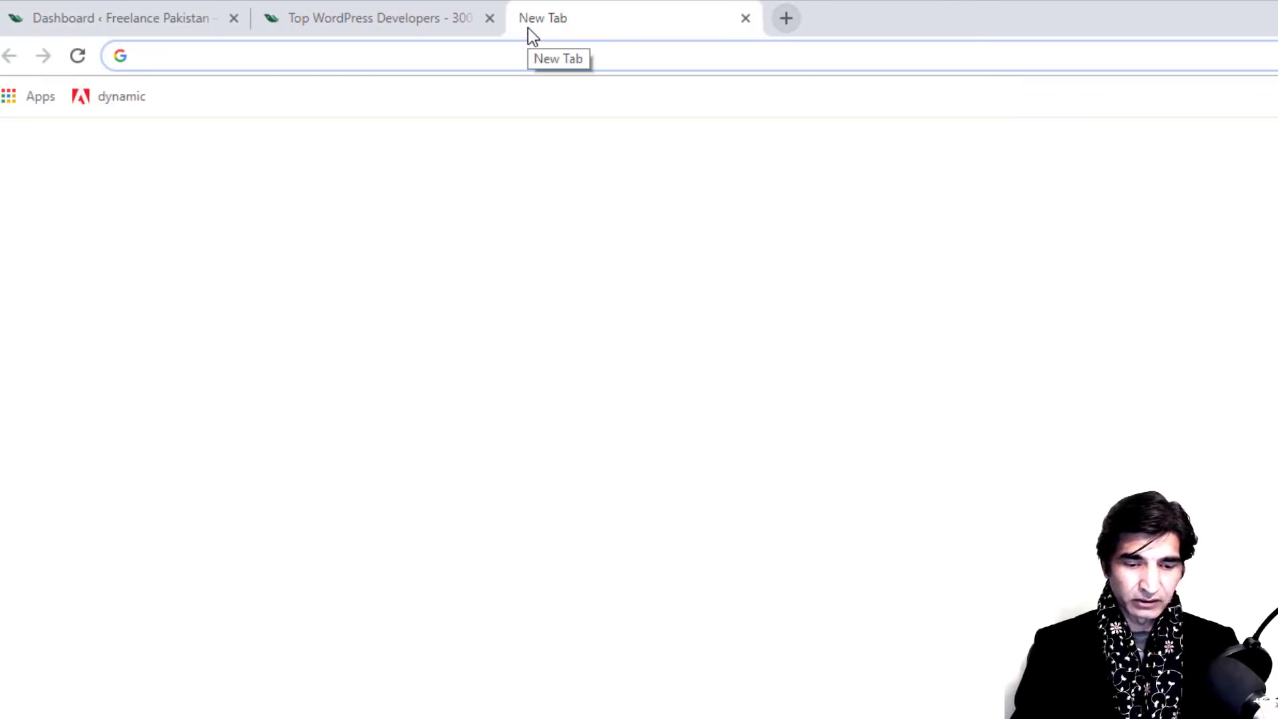
{"action": "type", "text": "localhost"}
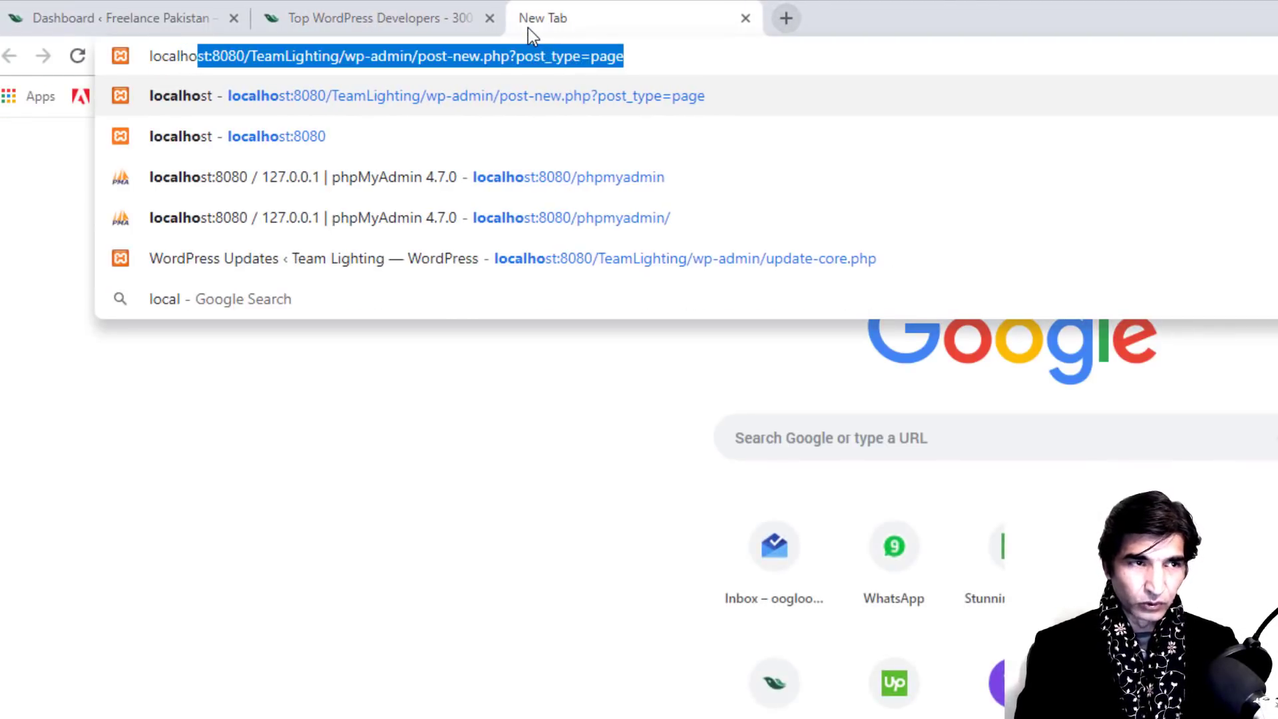
{"action": "key", "text": "Delete"}
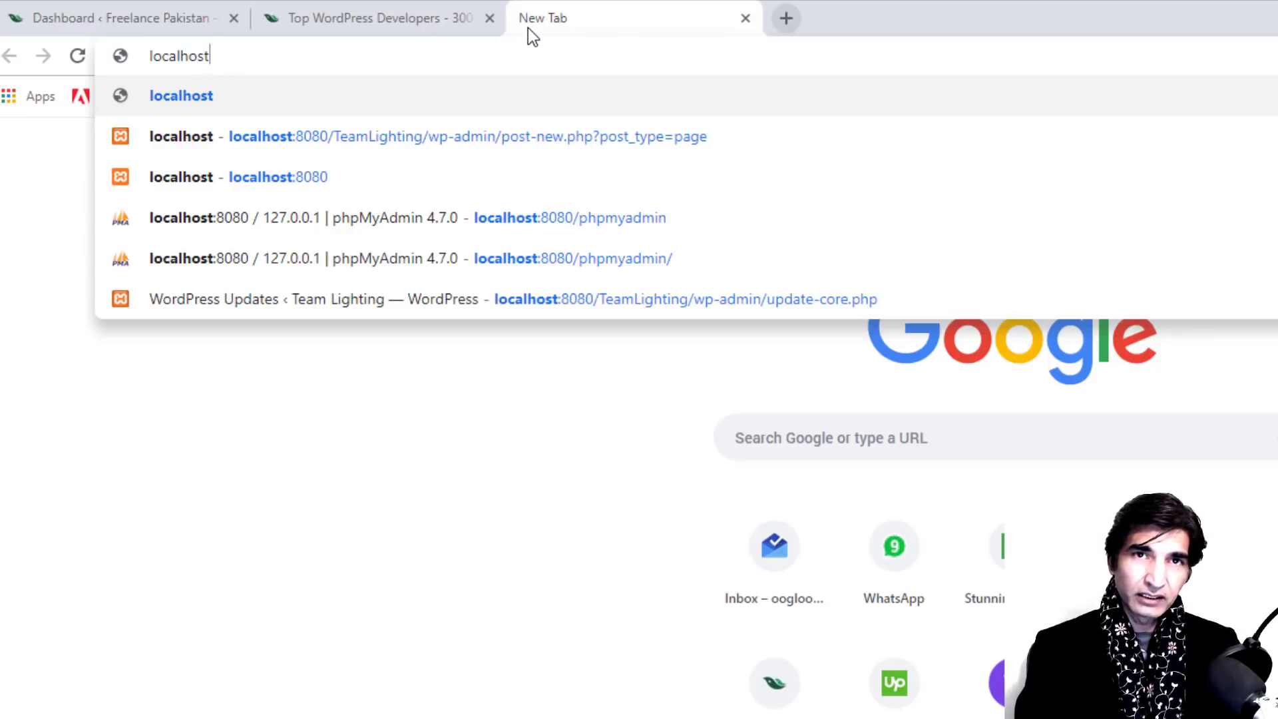
{"action": "key", "text": "Return"}
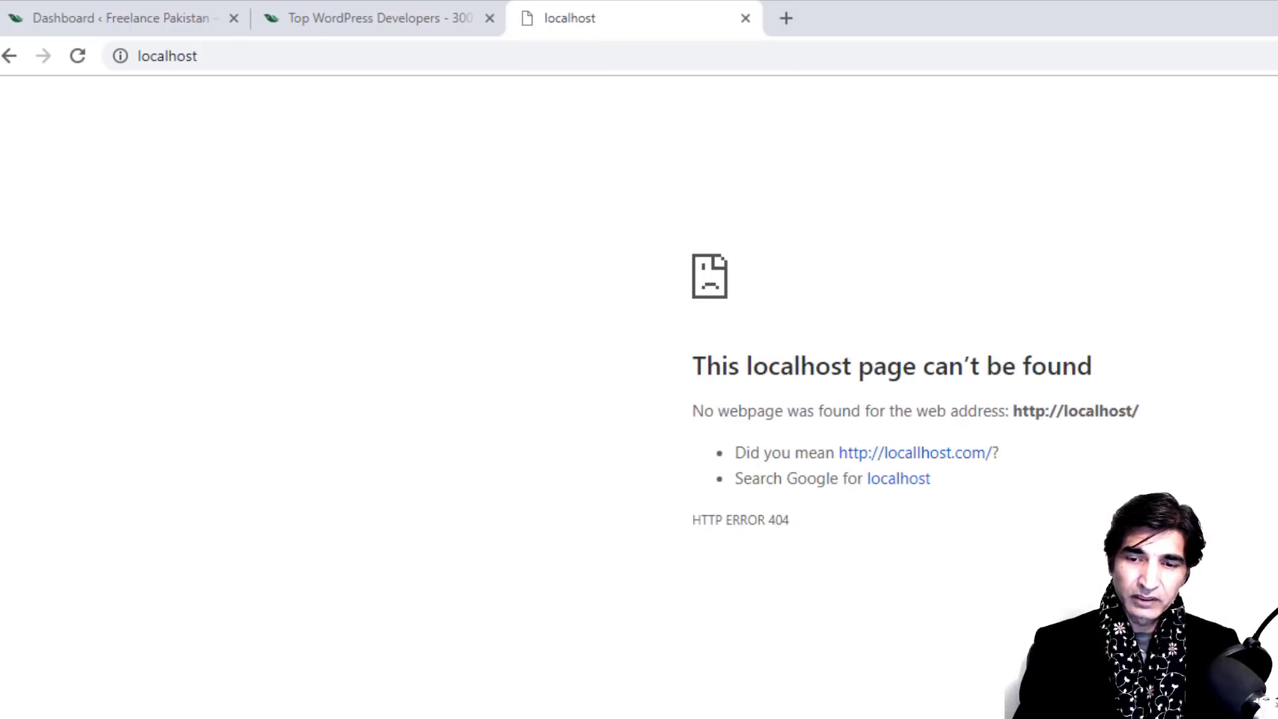
{"action": "key", "text": "alt+Tab"}
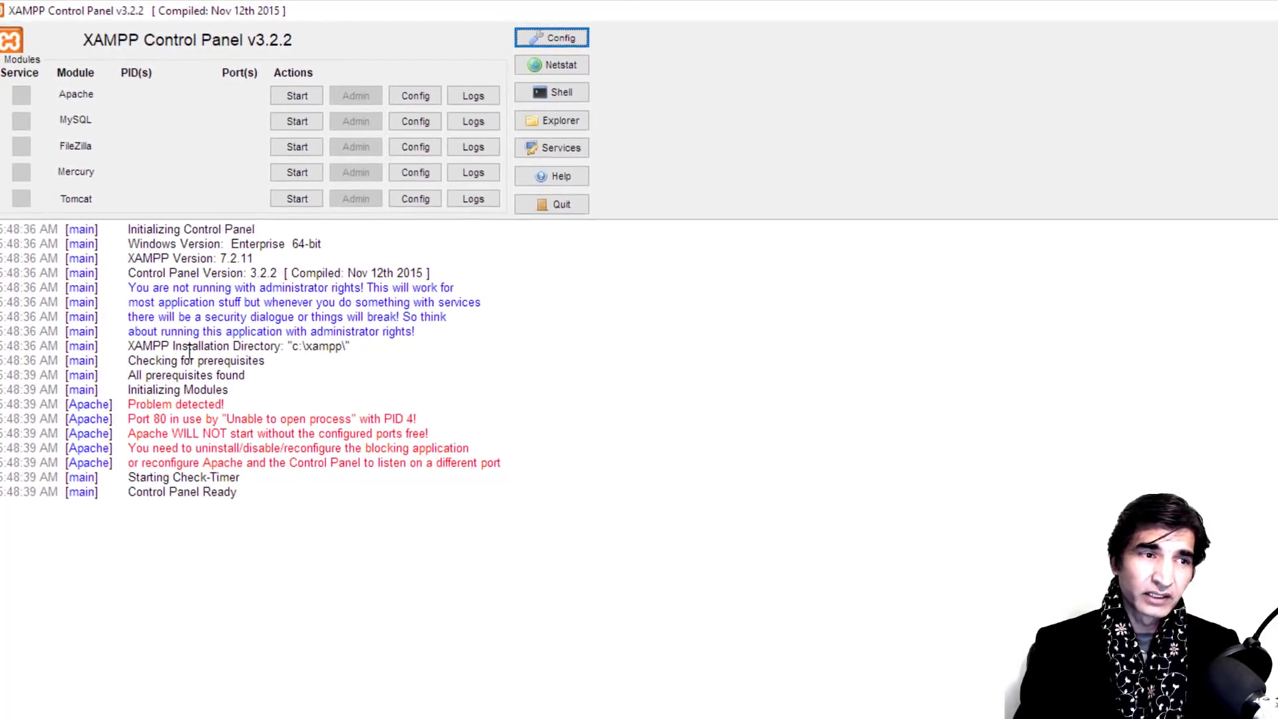
Step: Start Apache and MySQL, allow MySQL through the Windows firewall, then go back to Chrome
{"action": "left_click", "coordinate": [275, 93]}
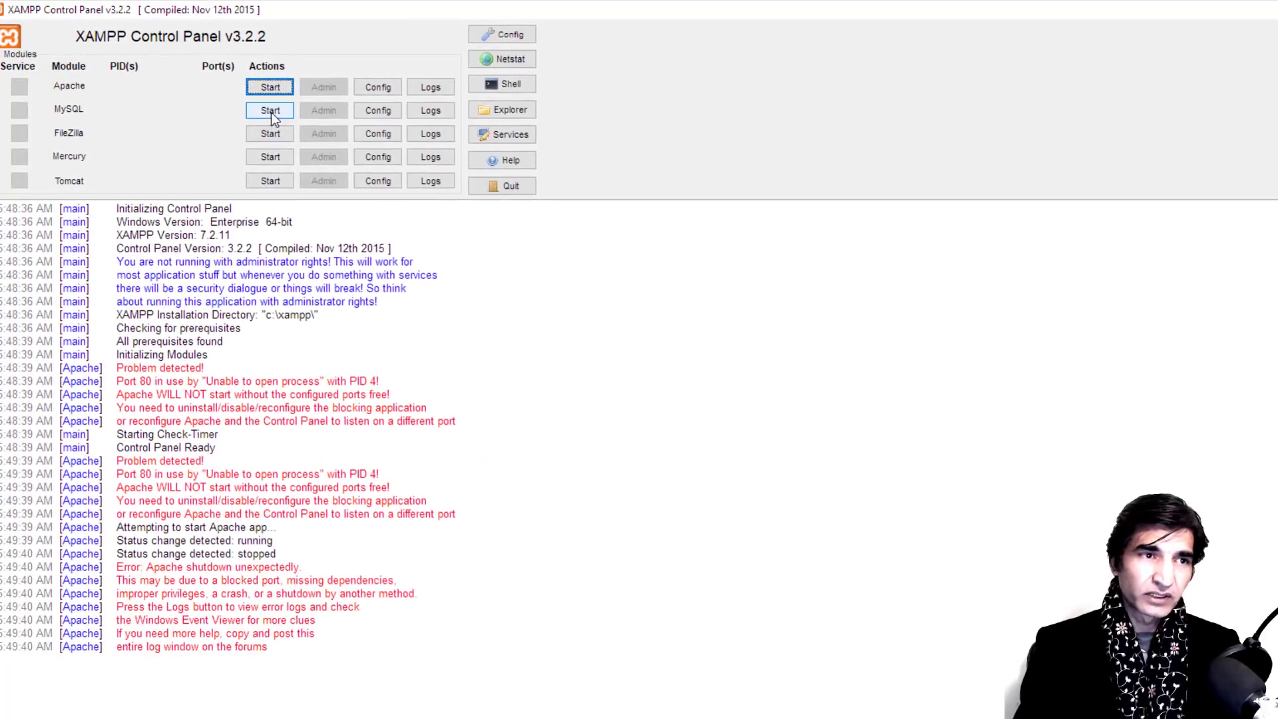
{"action": "left_click", "coordinate": [268, 109]}
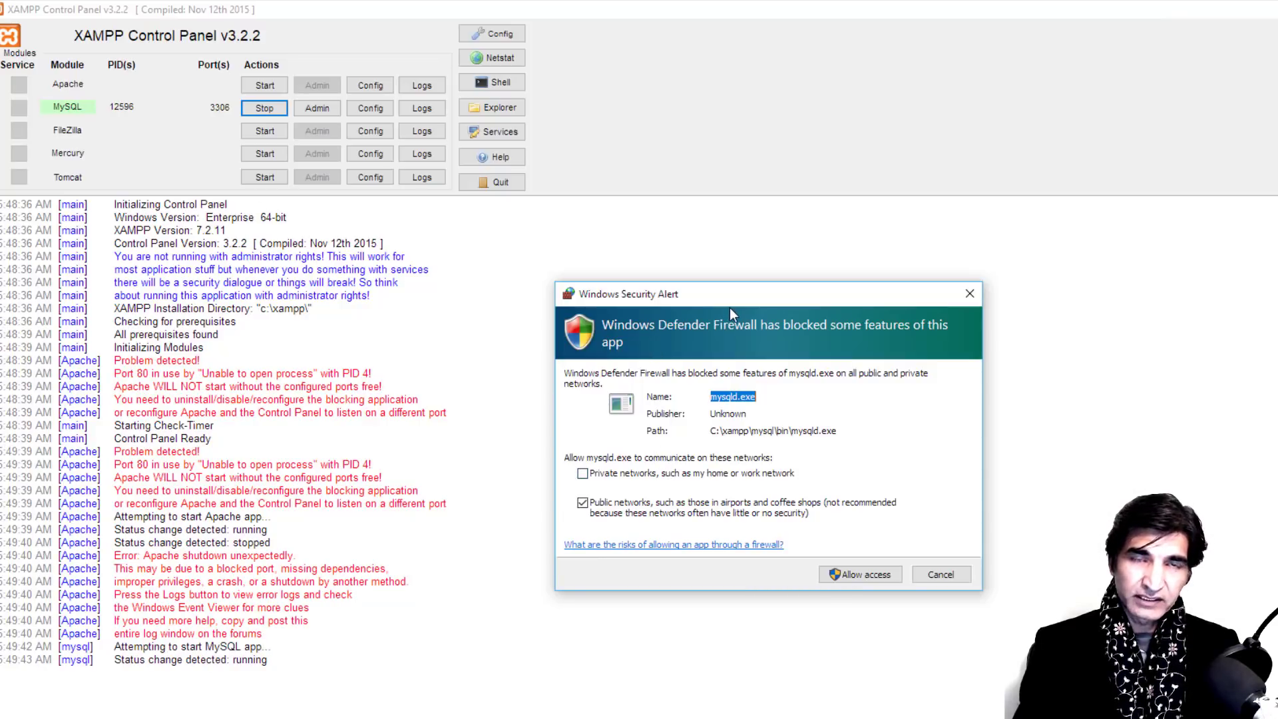
{"action": "left_click", "coordinate": [857, 570]}
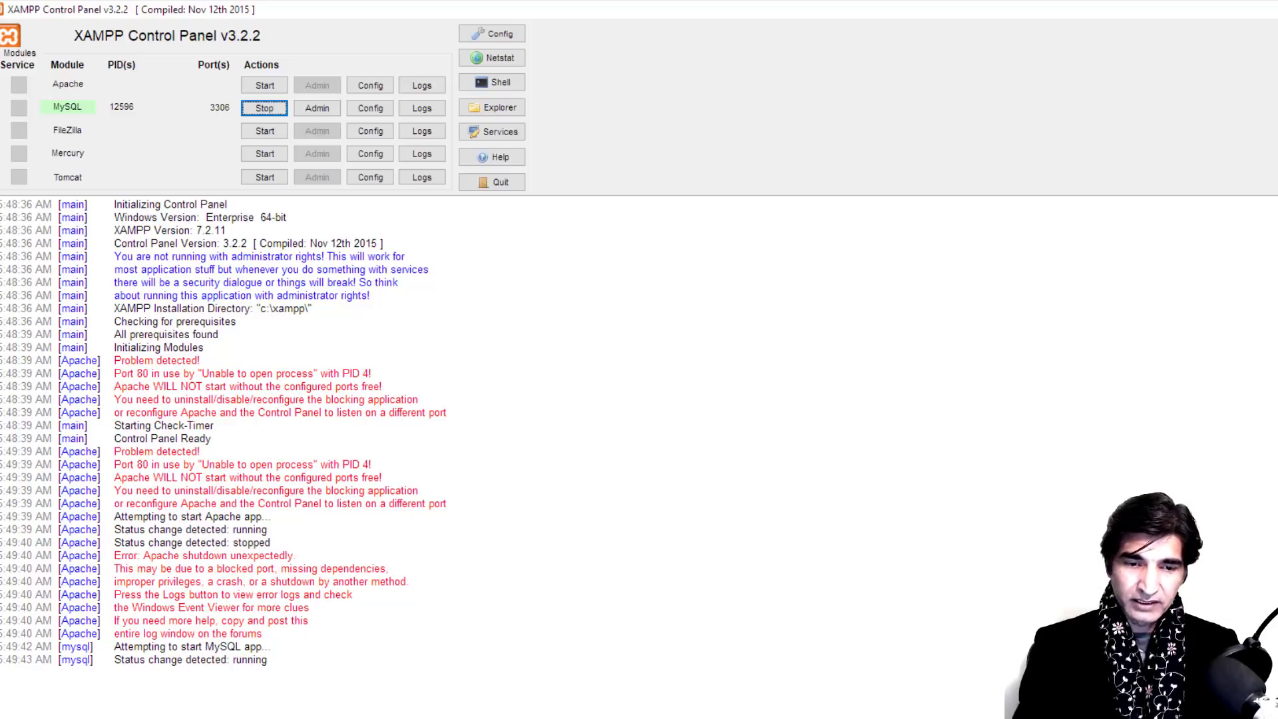
{"action": "key", "text": "alt+Tab"}
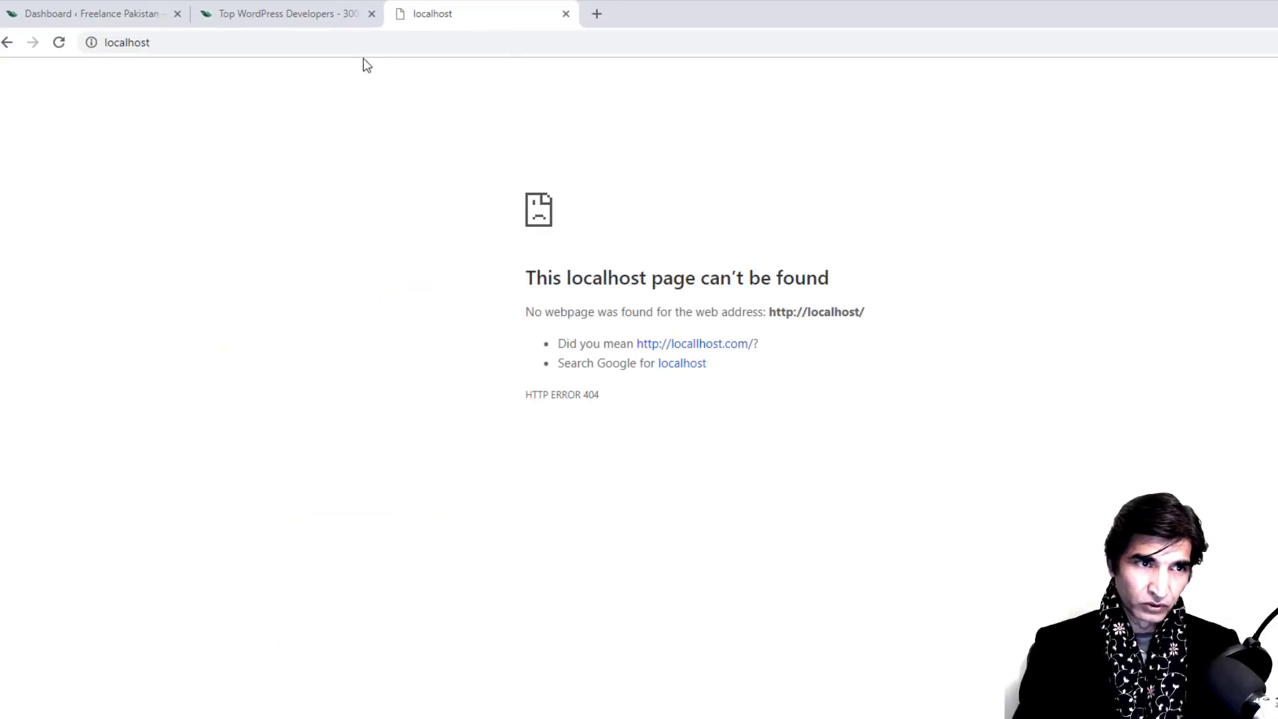
Step: Reload localhost in Chrome, still a 404, then switch back to XAMPP Control Panel
{"action": "left_click", "coordinate": [361, 45]}
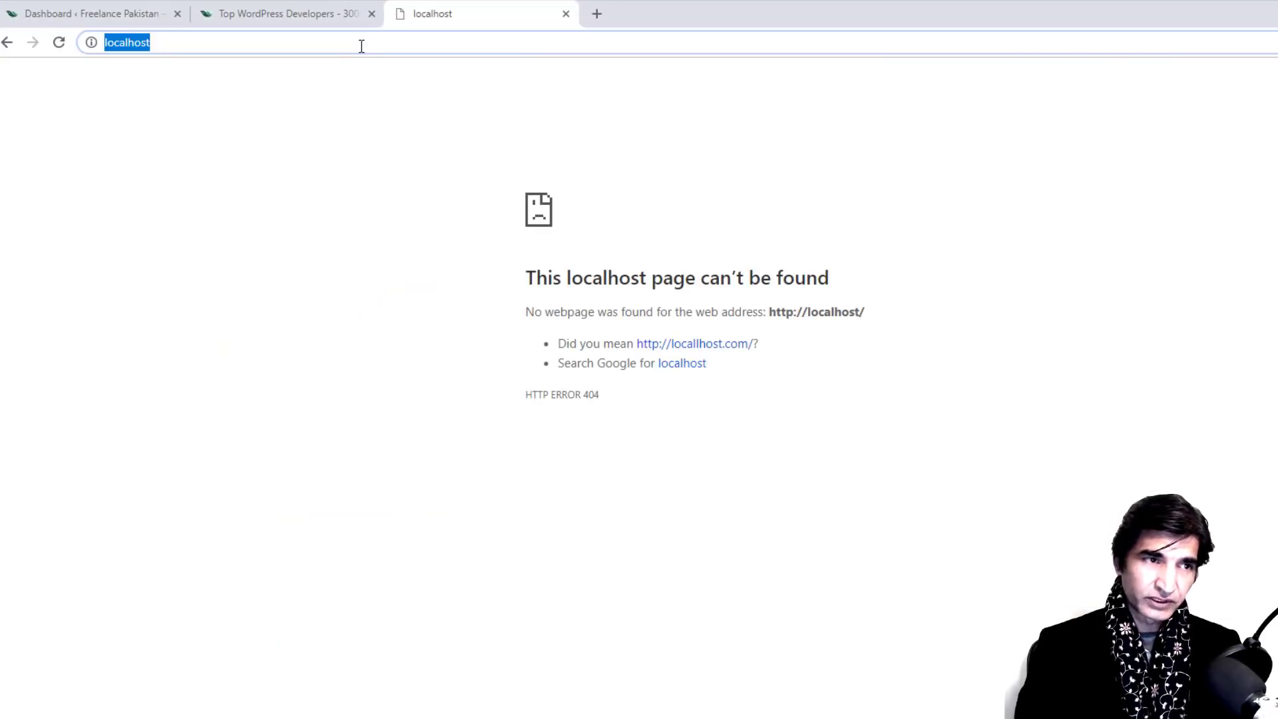
{"action": "key", "text": "Return"}
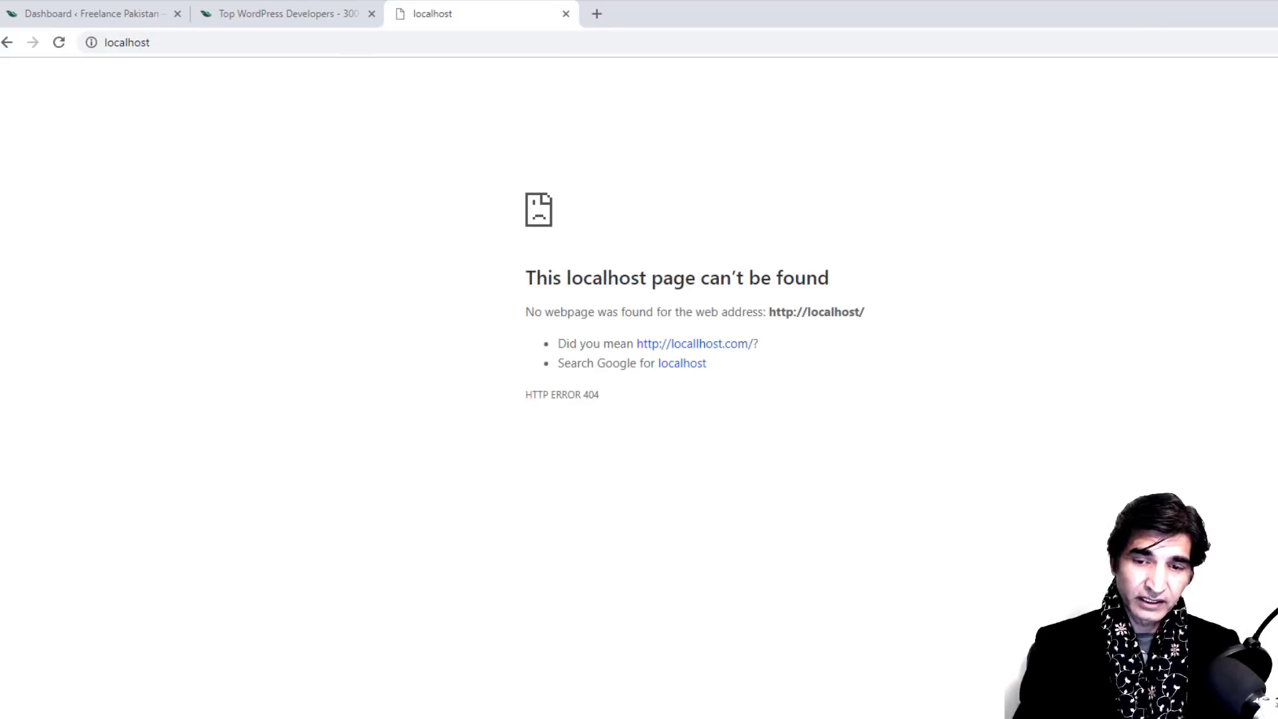
{"action": "key", "text": "alt+Tab"}
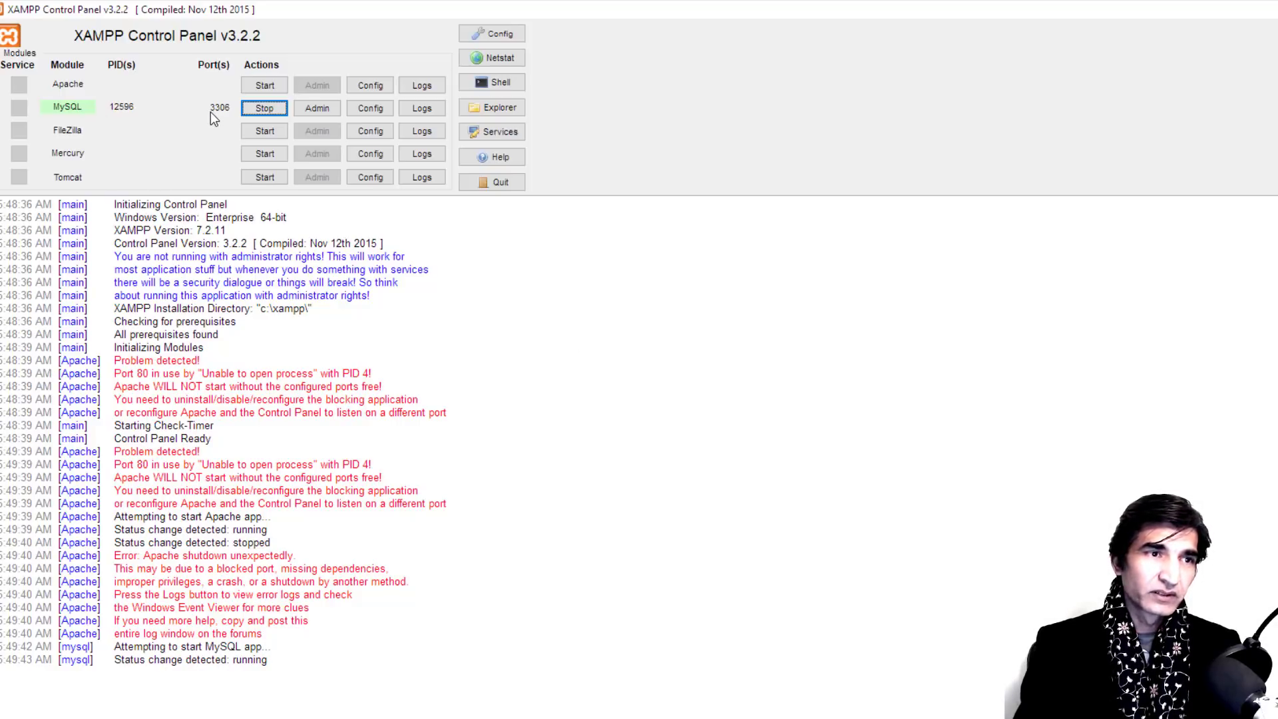
Step: Retry starting Apache twice, failing on port 80 held by PID 4, then open Apache's Config list
{"action": "left_click", "coordinate": [264, 86]}
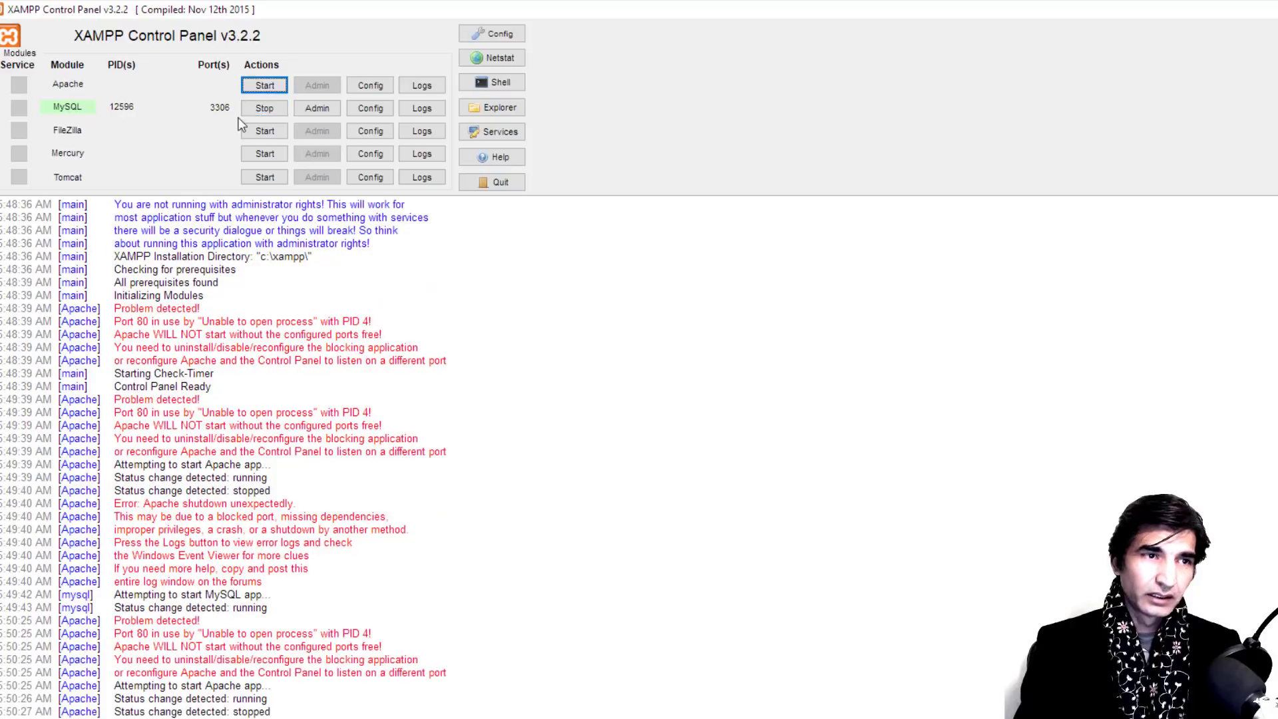
{"action": "left_click", "coordinate": [264, 87]}
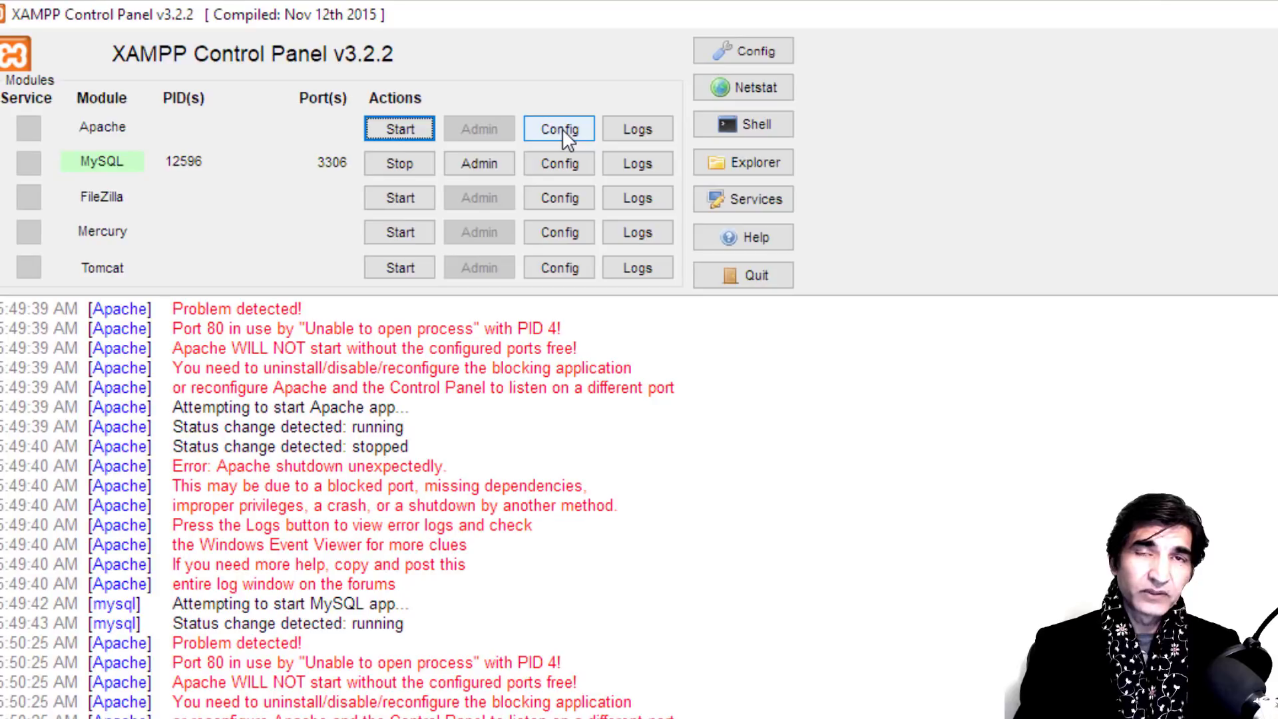
{"action": "left_click", "coordinate": [562, 129]}
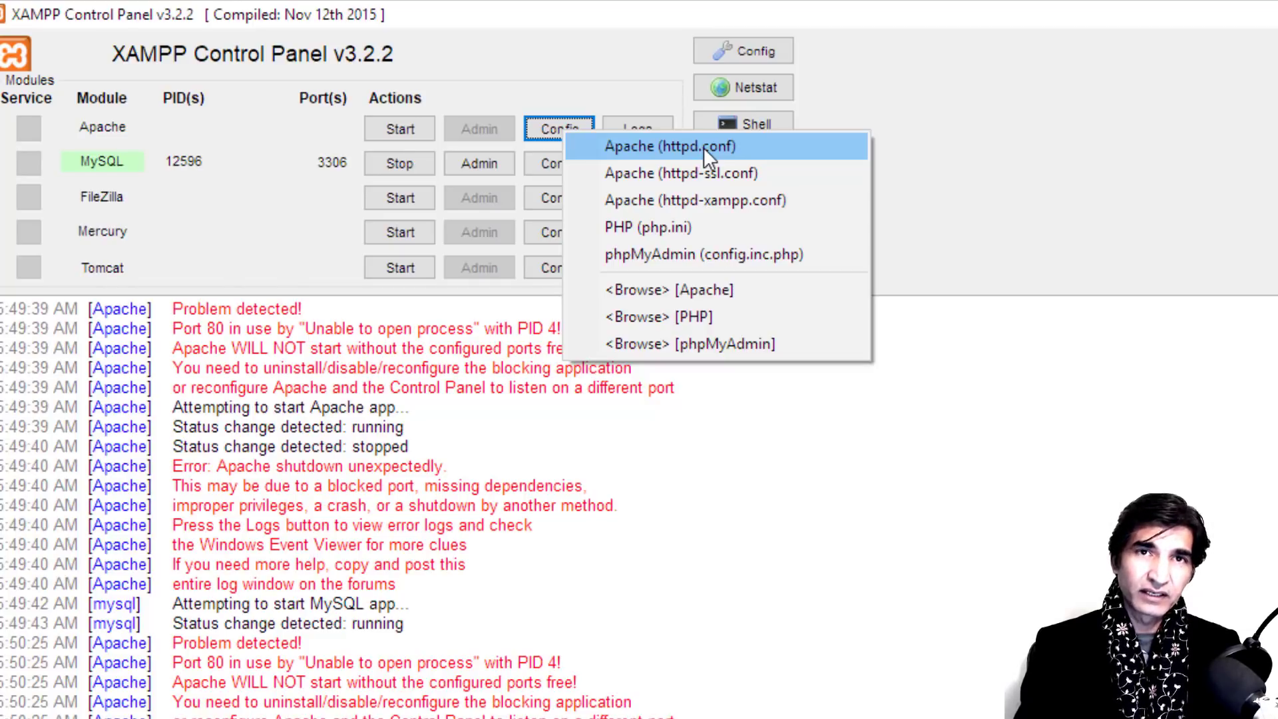
Step: Choose Apache (httpd.conf) from the Config list to open it in Notepad
{"action": "left_click", "coordinate": [609, 146]}
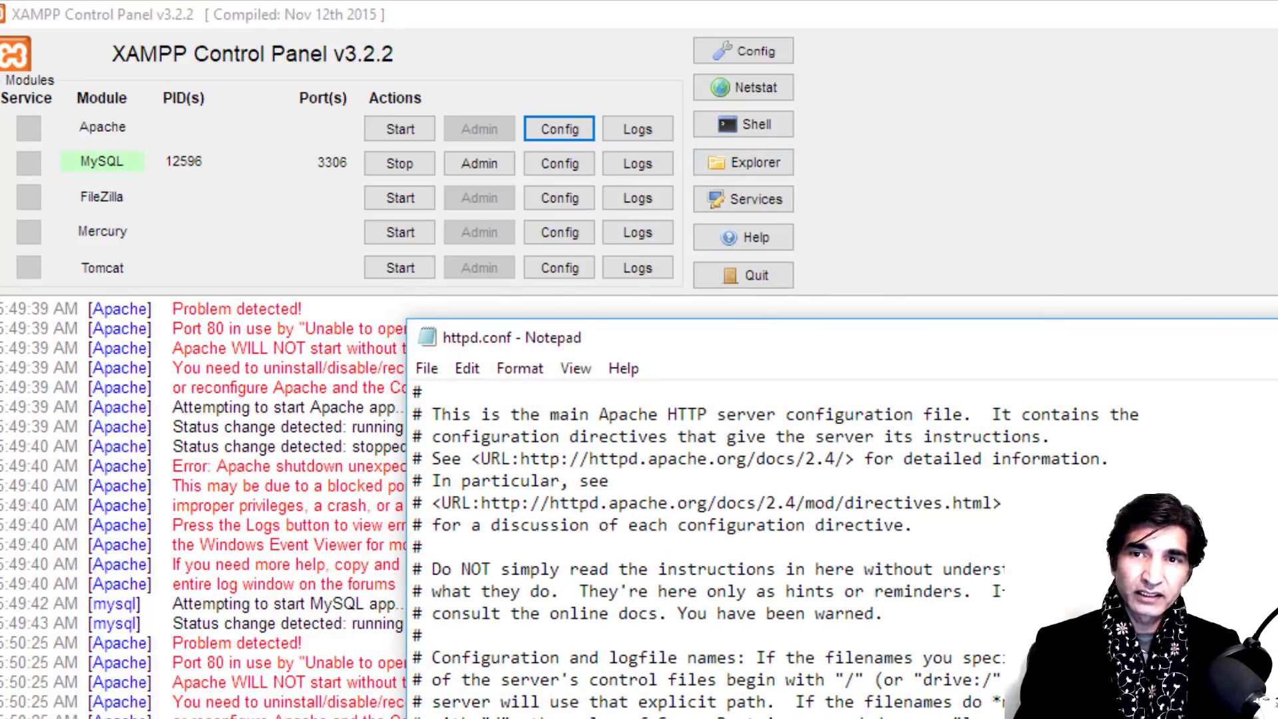
Step: Maximize Notepad and search httpd.conf for 'listen'
{"action": "left_click", "coordinate": [1275, 338]}
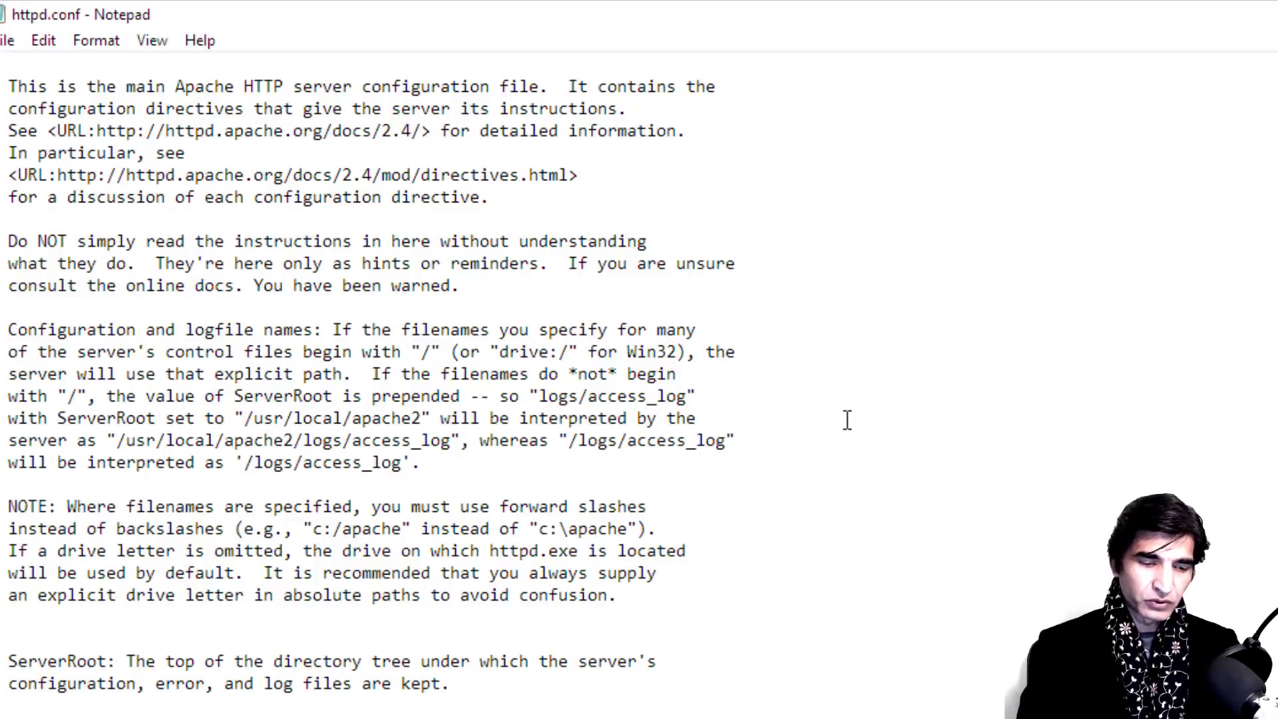
{"action": "key", "text": "ctrl+f"}
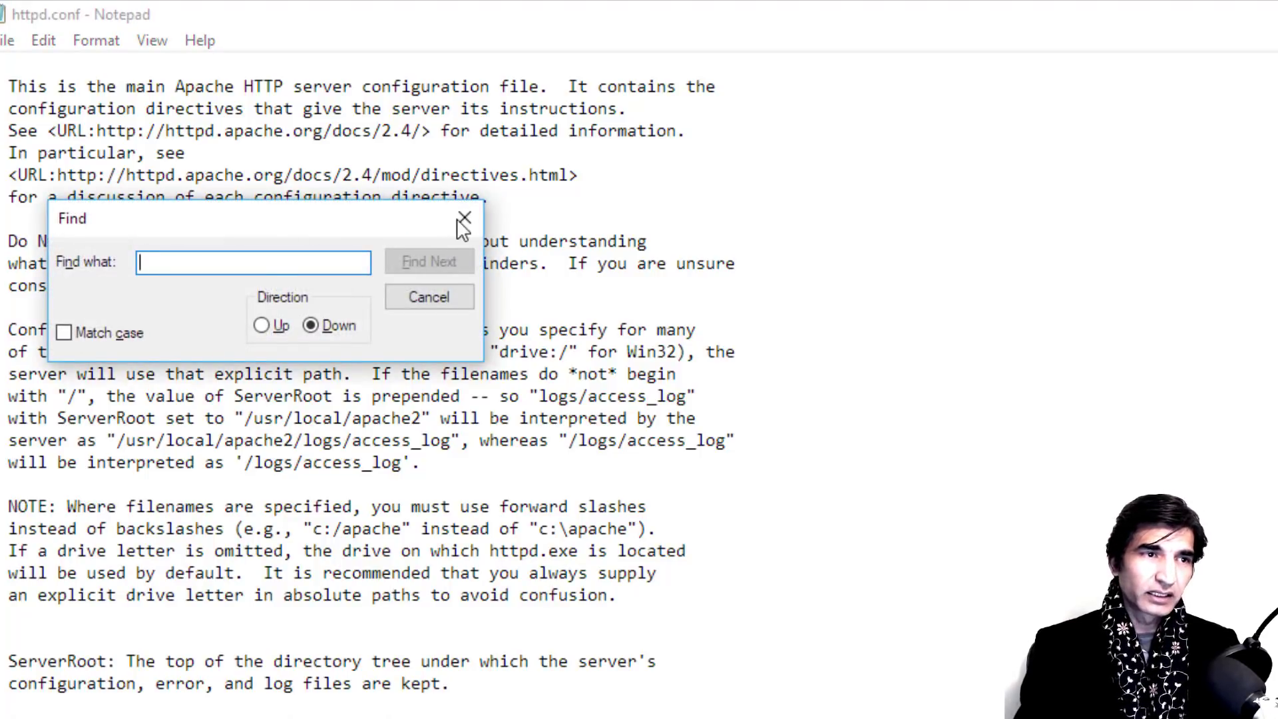
{"action": "left_click_drag", "start_coordinate": [278, 223], "coordinate": [1134, 296]}
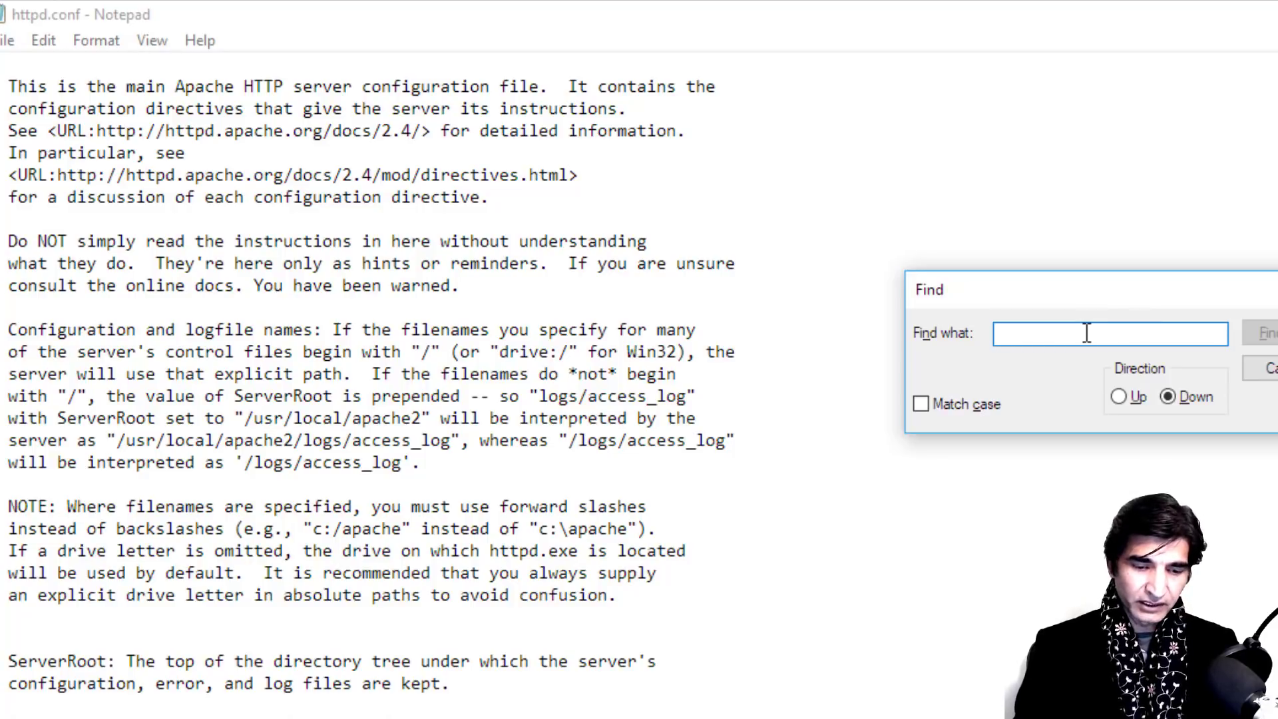
{"action": "type", "text": "li"}
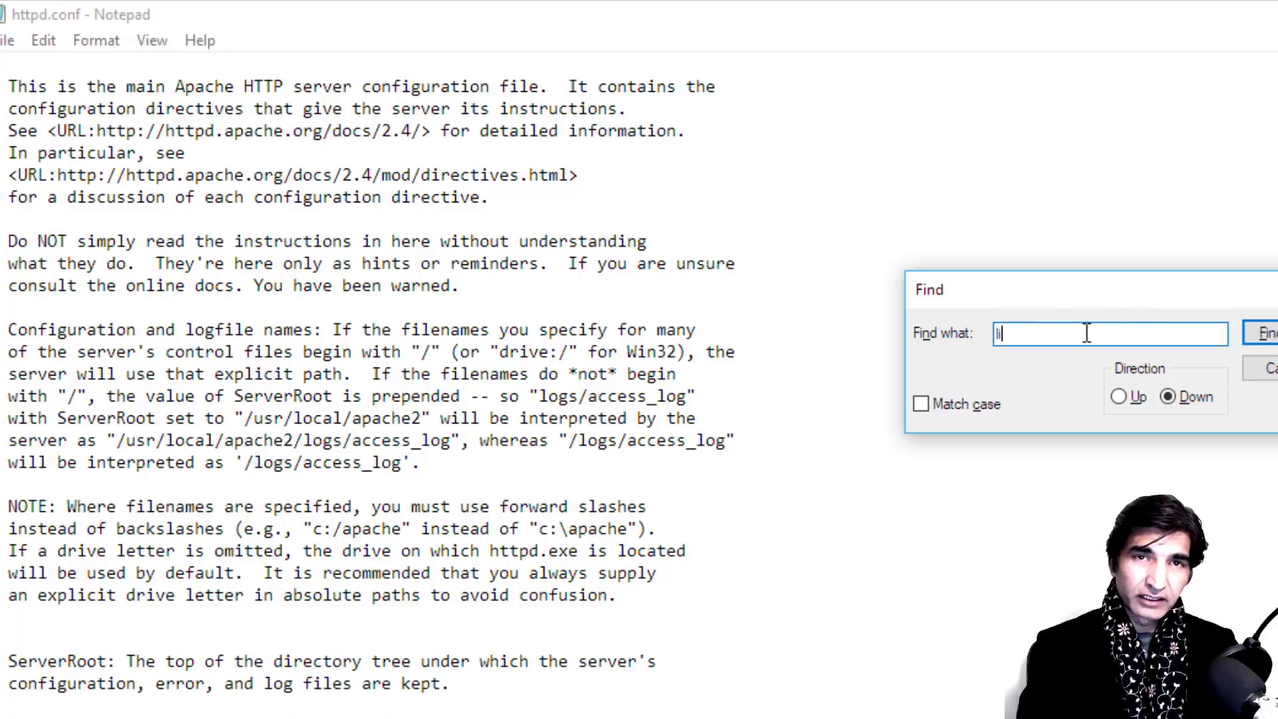
{"action": "type", "text": "sten"}
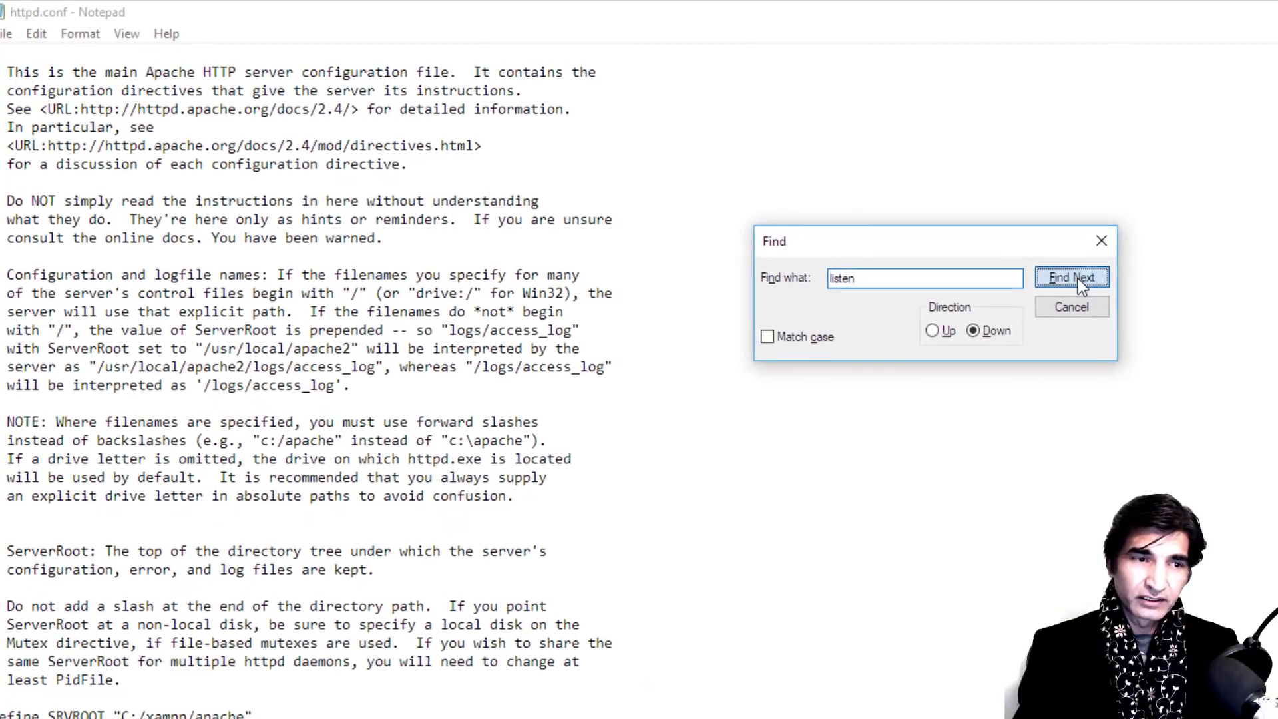
{"action": "left_click", "coordinate": [1104, 284]}
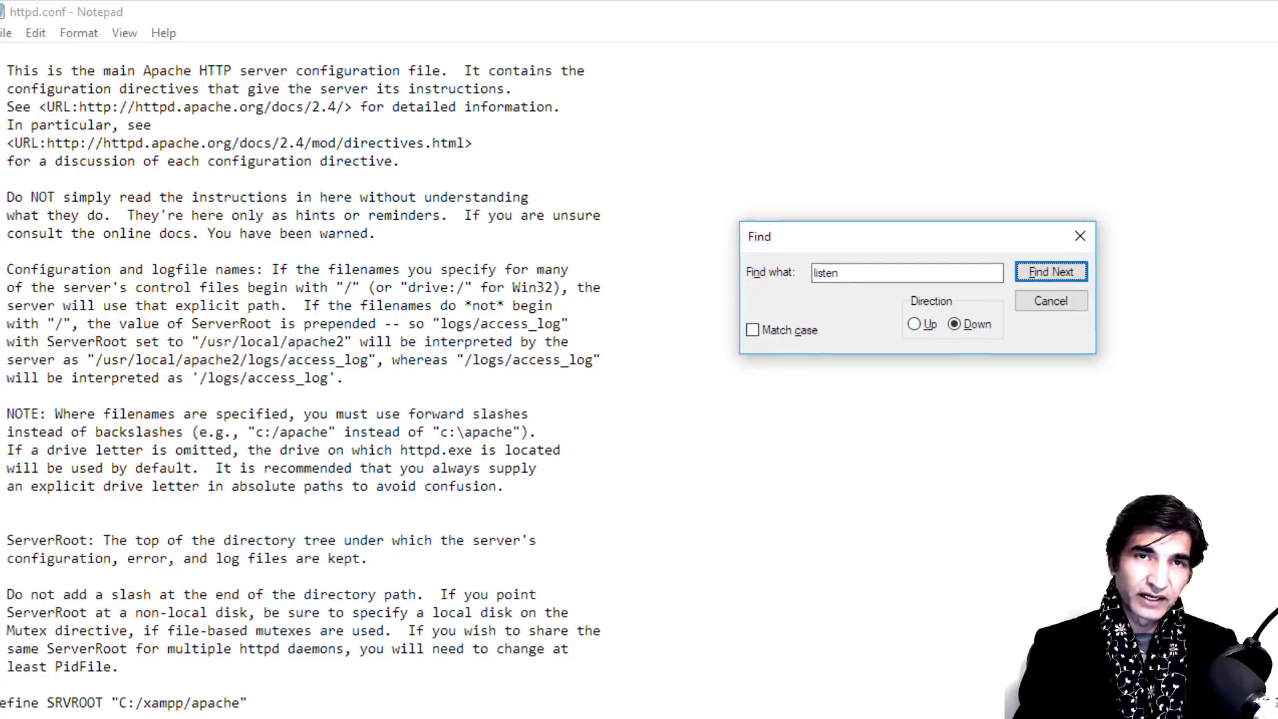
{"action": "scroll", "coordinate": [620, 612], "scroll_direction": "down", "scroll_amount": 3}
{"action": "scroll", "coordinate": [620, 612], "scroll_direction": "down", "scroll_amount": 3}
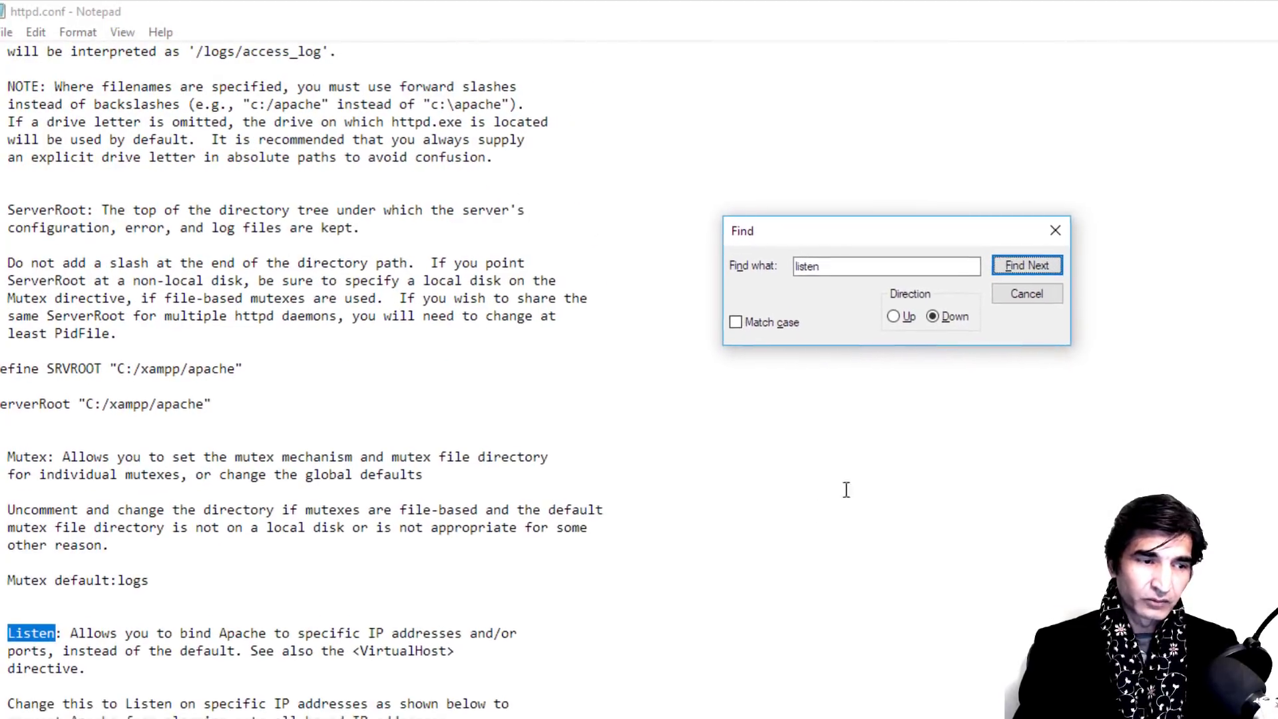
Step: Step past '#Listen 12.34.56.78:80' and place the cursor right after 'Listen 80'
{"action": "left_click", "coordinate": [1002, 259]}
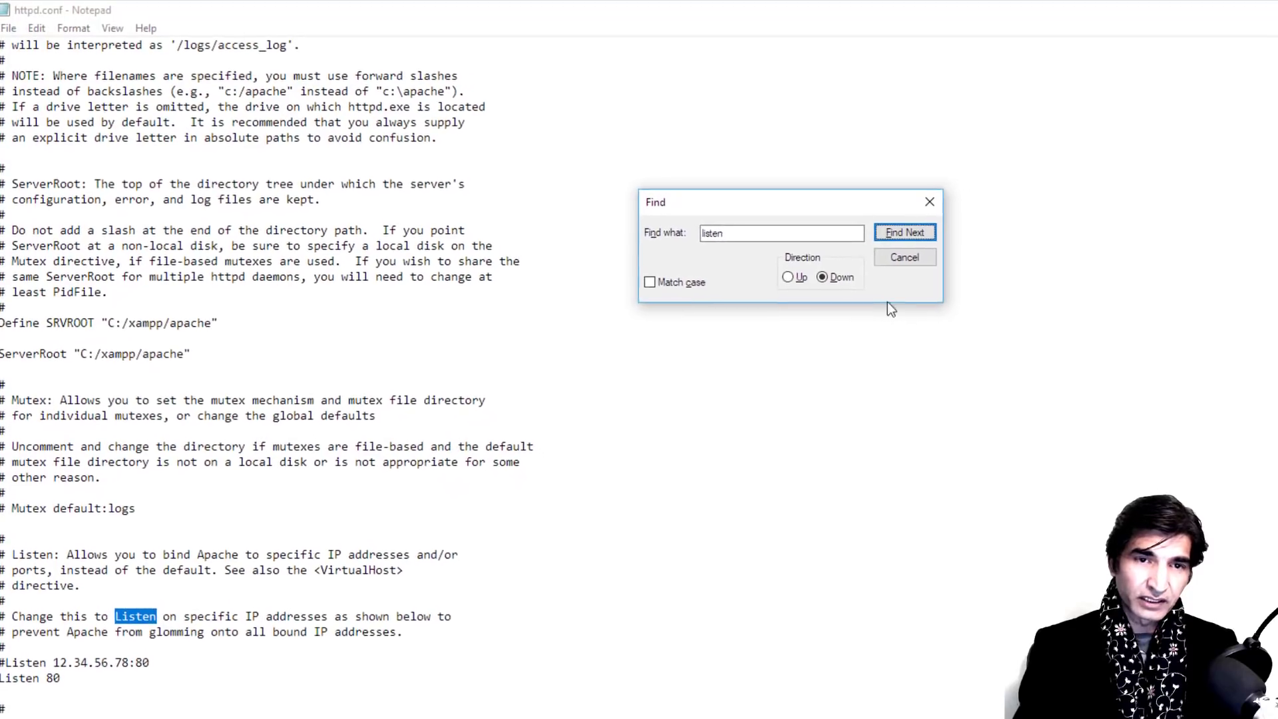
{"action": "left_click", "coordinate": [861, 225]}
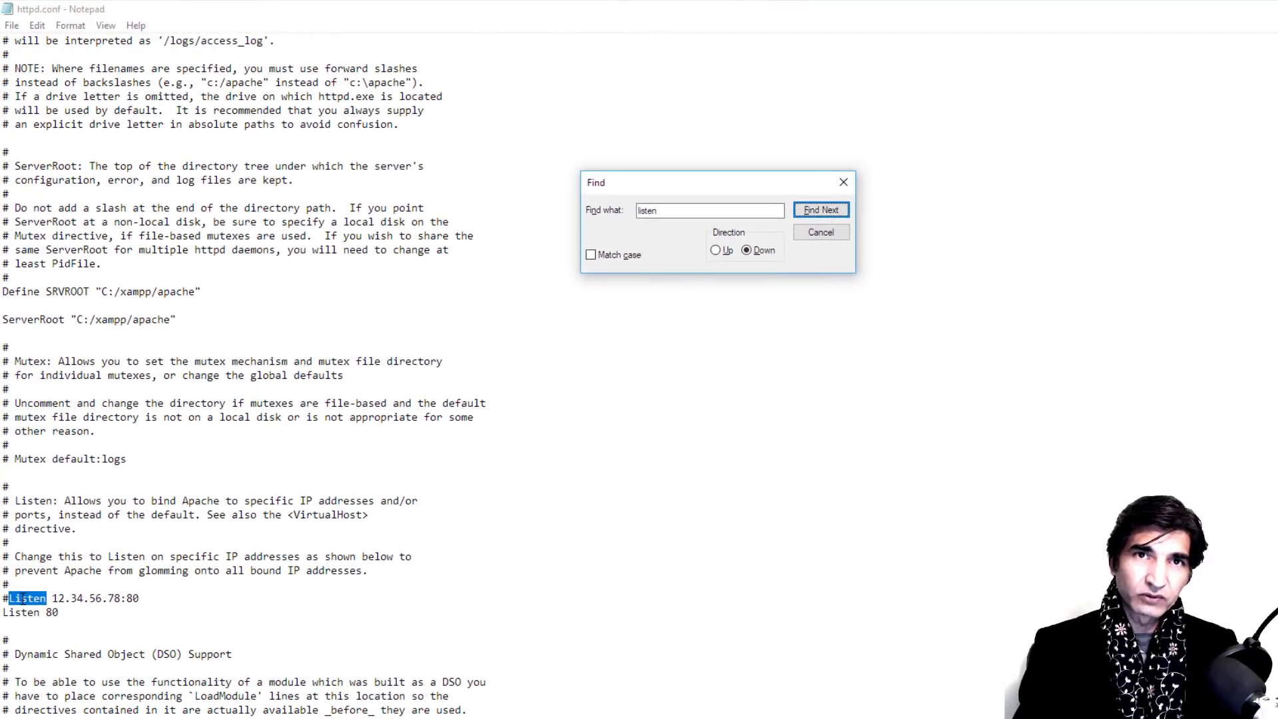
{"action": "left_click", "coordinate": [822, 236]}
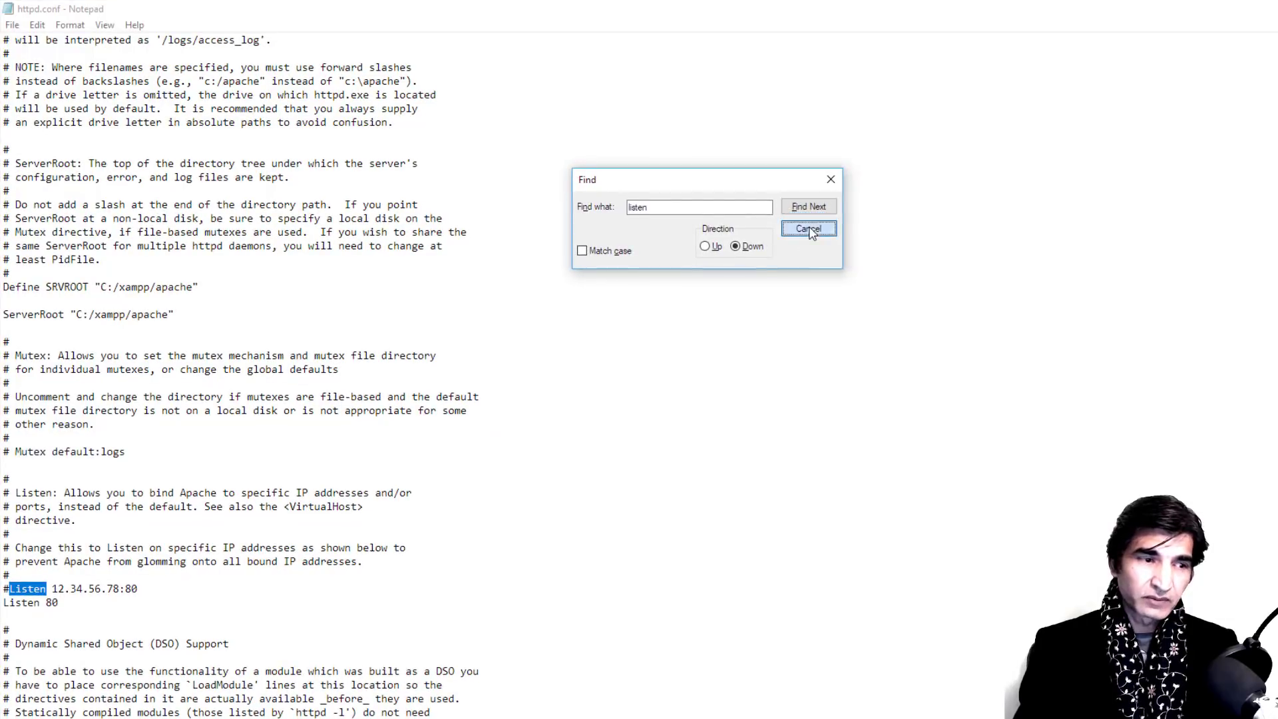
{"action": "scroll", "coordinate": [266, 465], "scroll_direction": "down", "scroll_amount": 2}
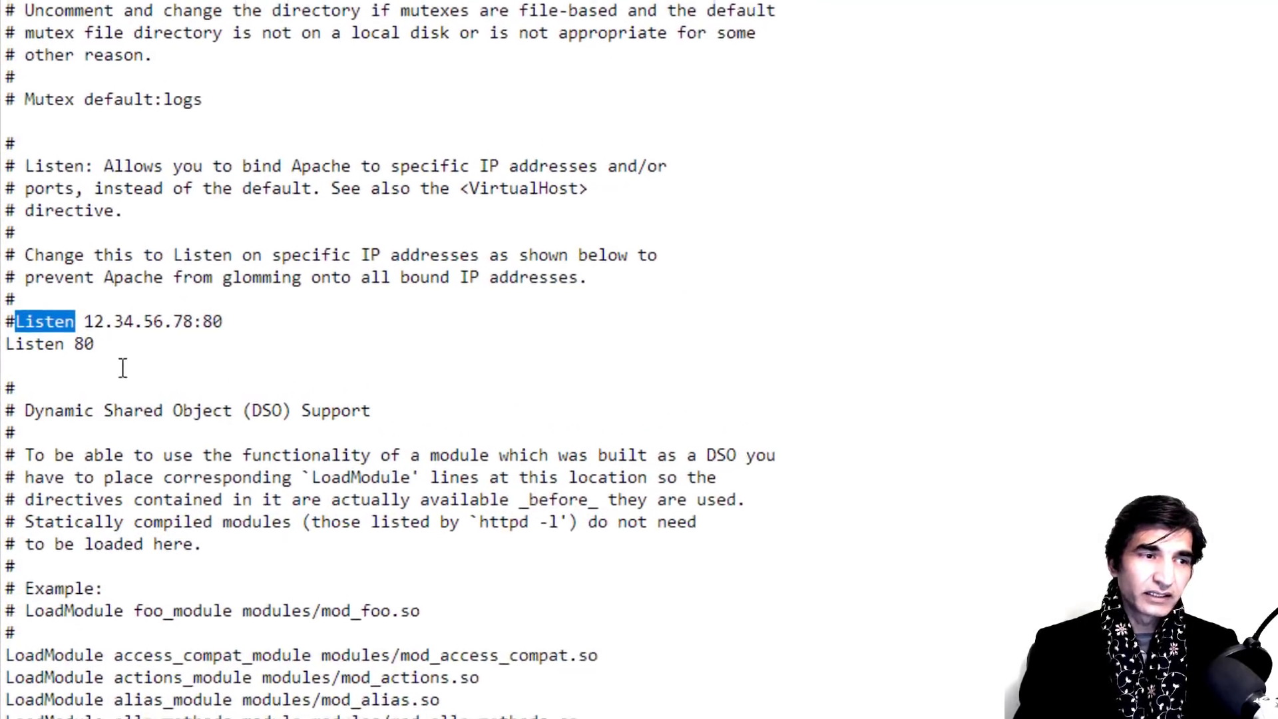
{"action": "left_click", "coordinate": [142, 336]}
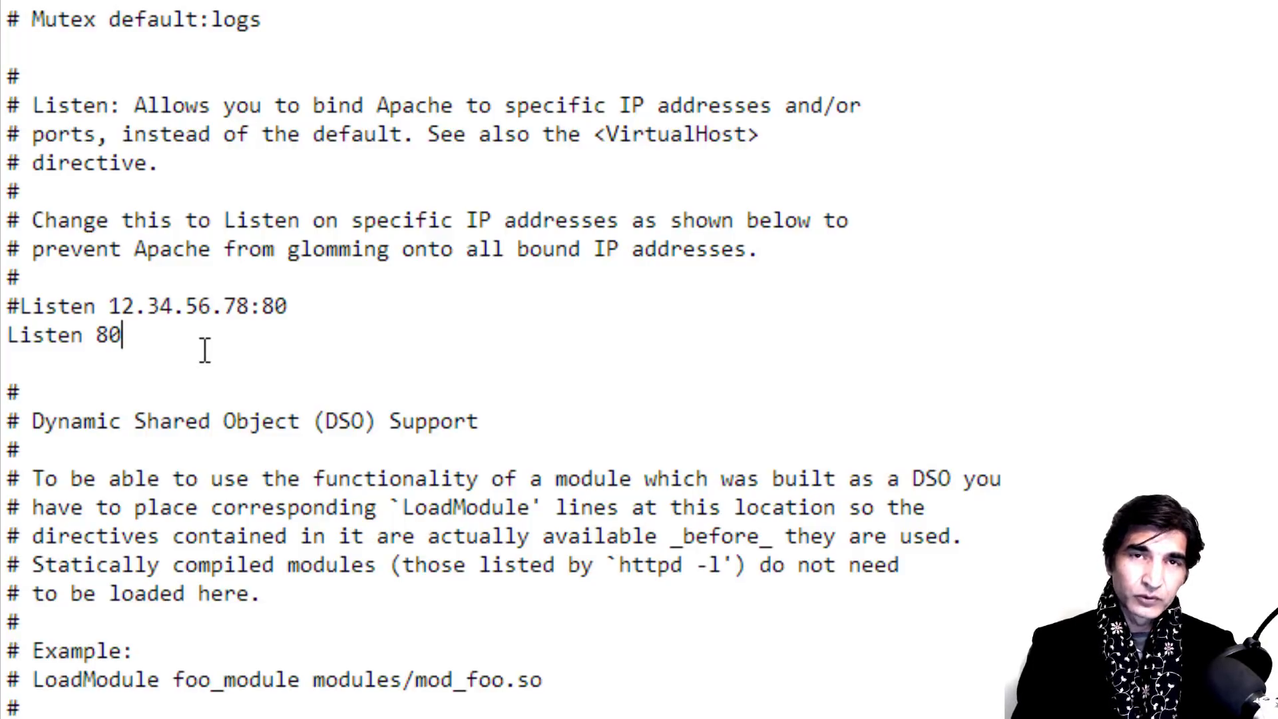
Step: Append 80 so the line reads 'Listen 8080'
{"action": "type", "text": "80"}
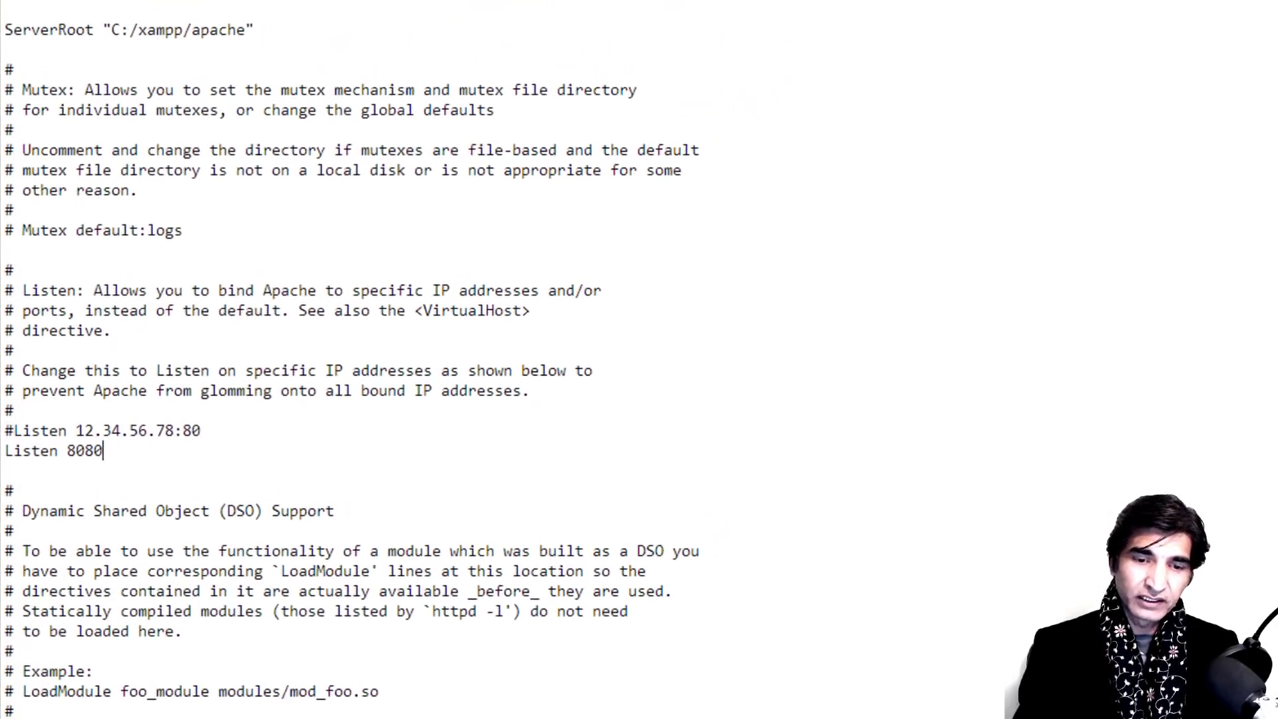
Step: Load localhost:8080 in Chrome, get ERR_CONNECTION_REFUSED, and return to the XAMPP Control Panel
{"action": "key", "text": "alt+Tab"}
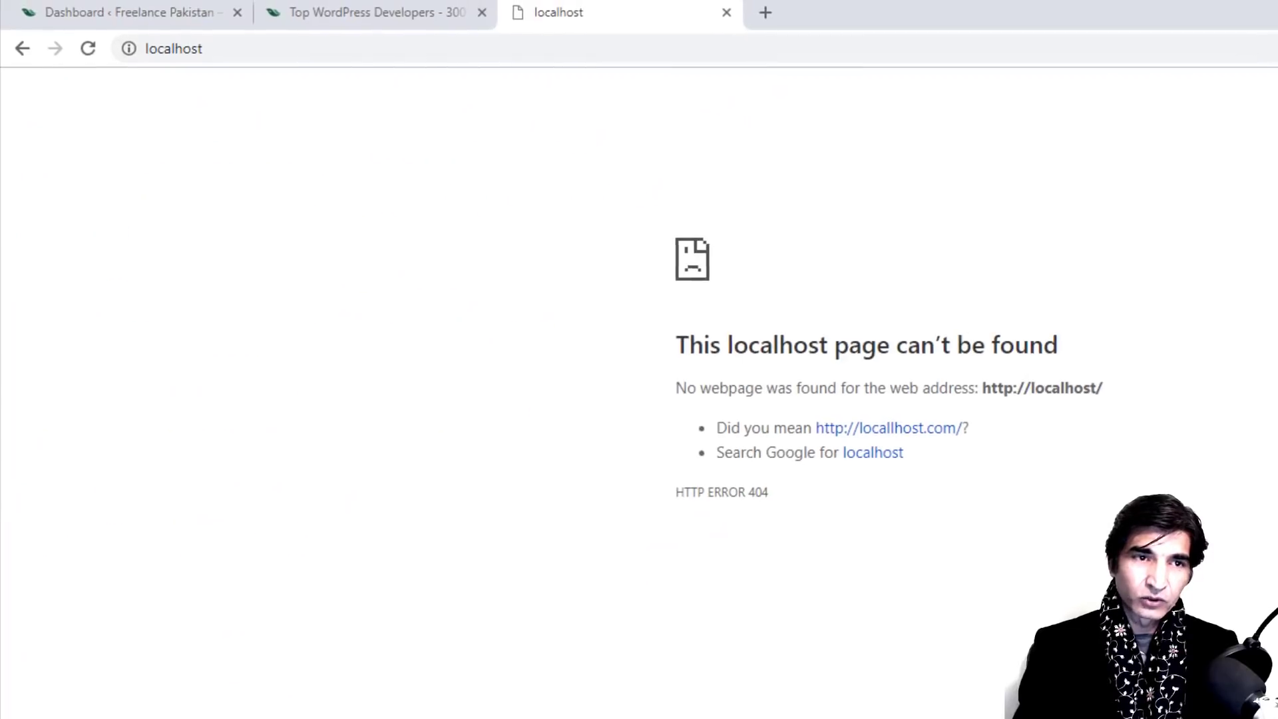
{"action": "left_click", "coordinate": [433, 54]}
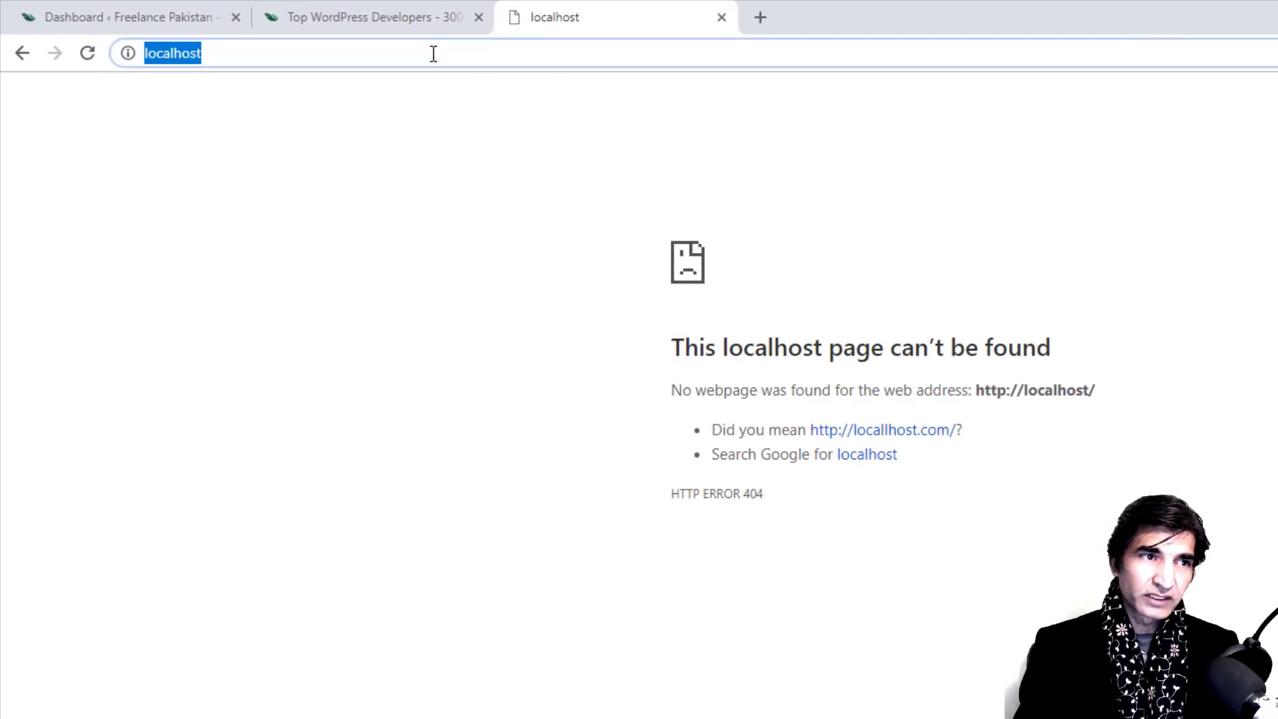
{"action": "left_click", "coordinate": [433, 53]}
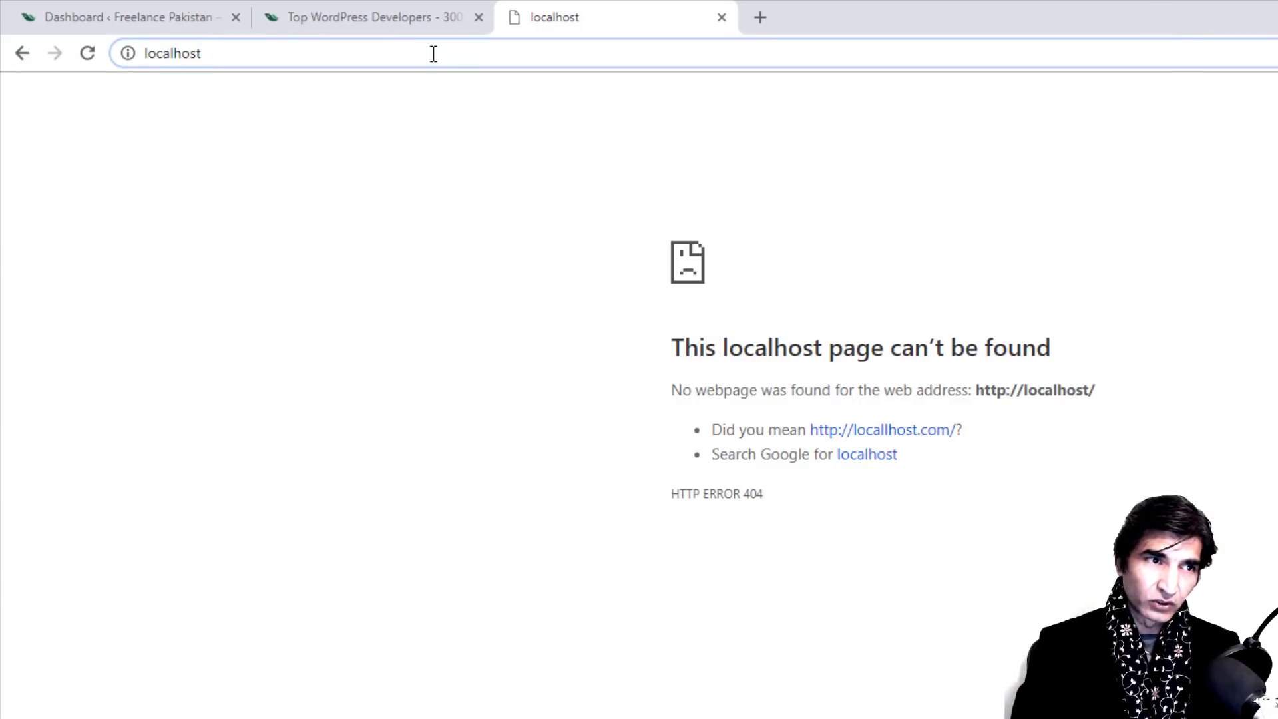
{"action": "type", "text": ":"}
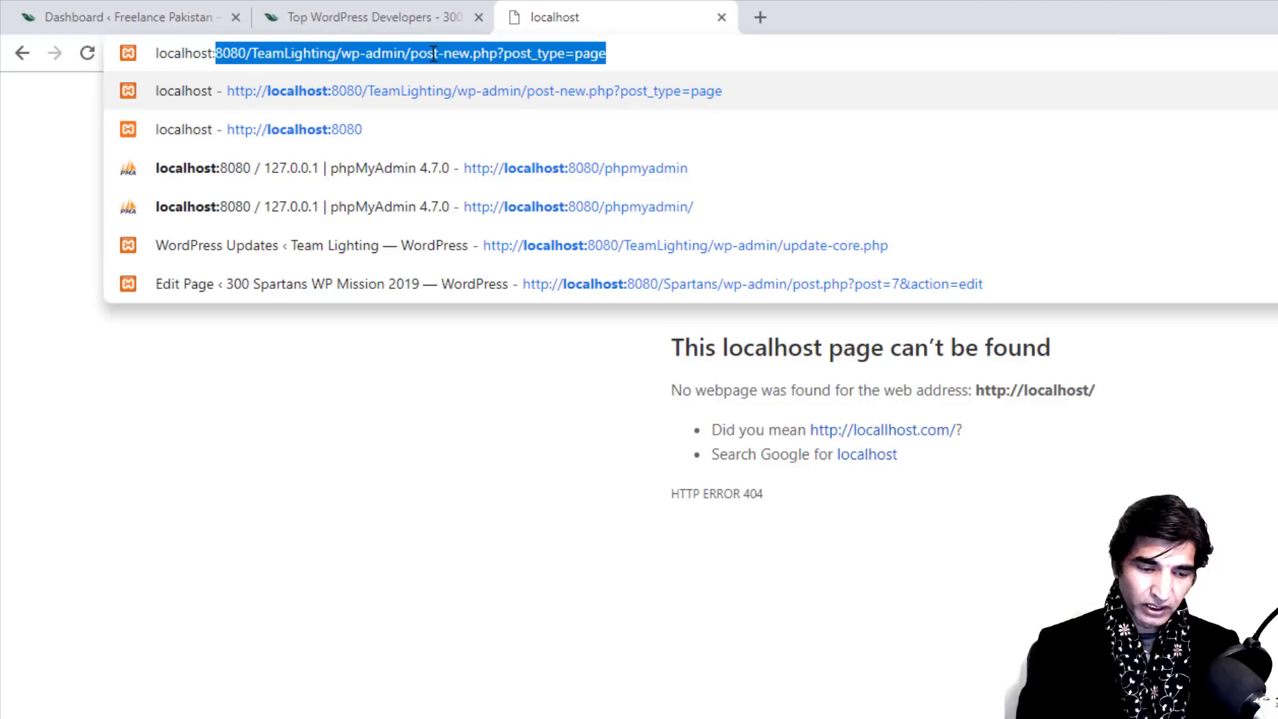
{"action": "type", "text": "80"}
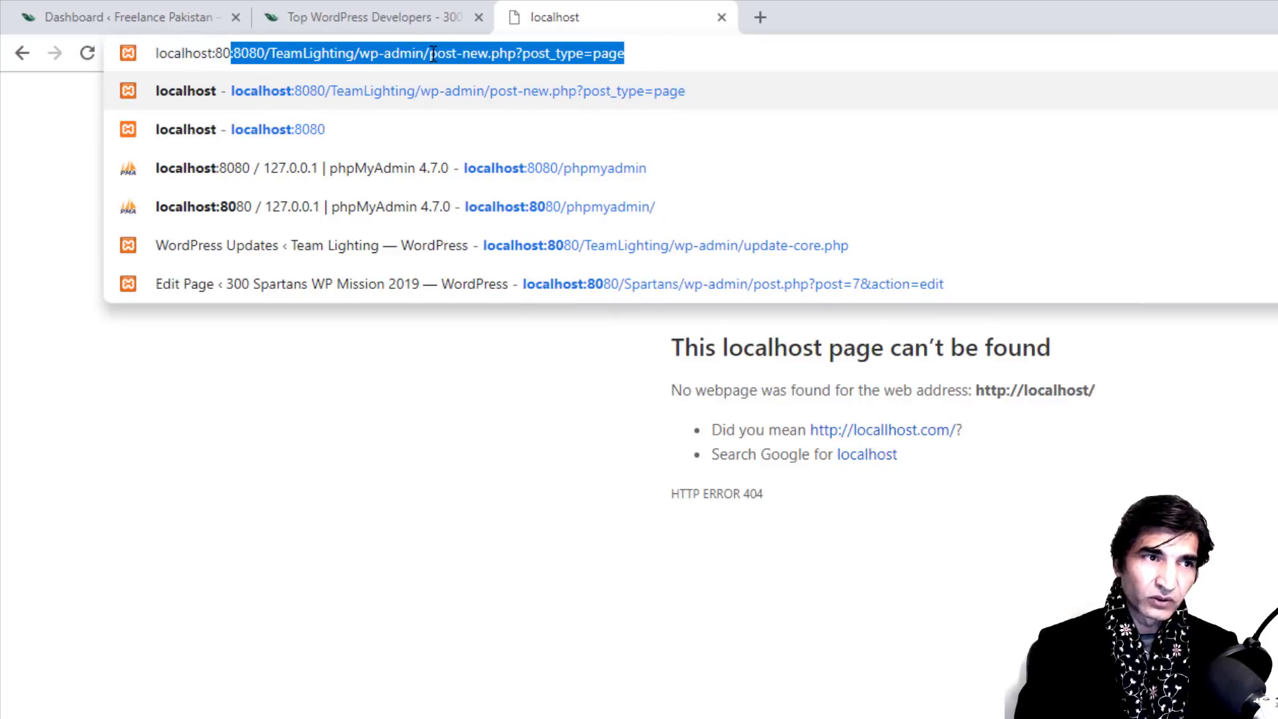
{"action": "type", "text": "80"}
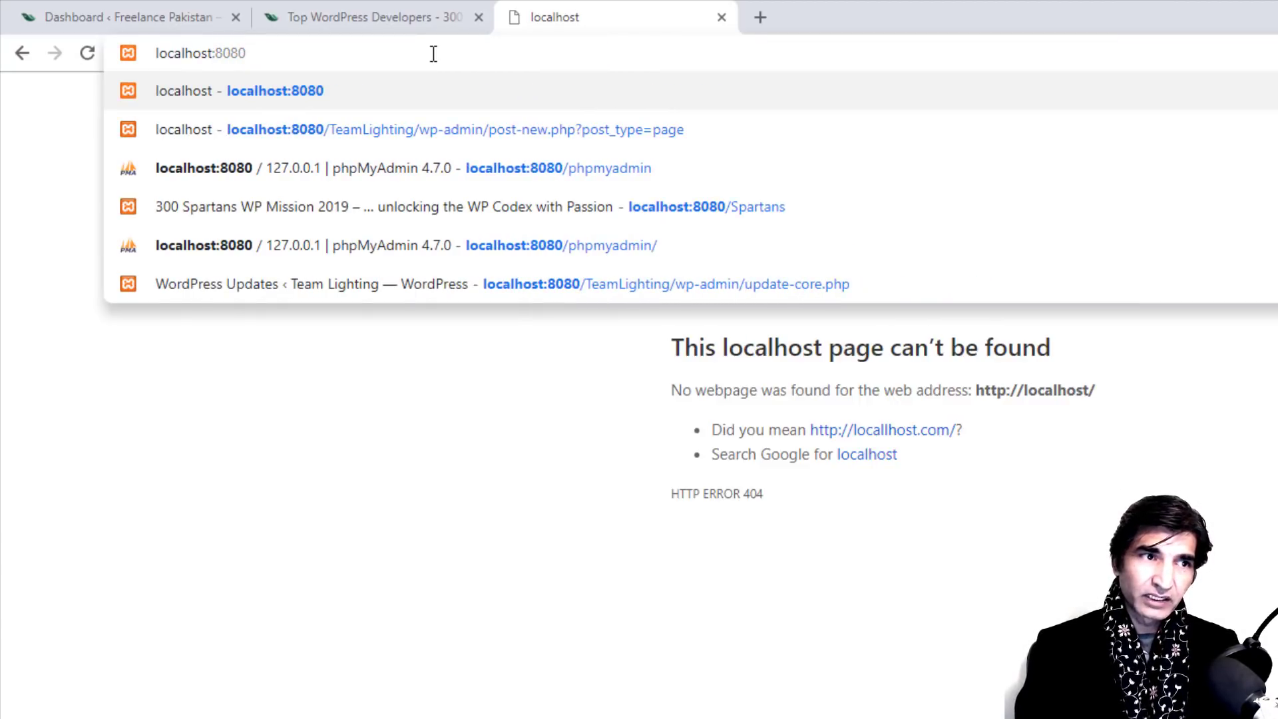
{"action": "key", "text": "Return"}
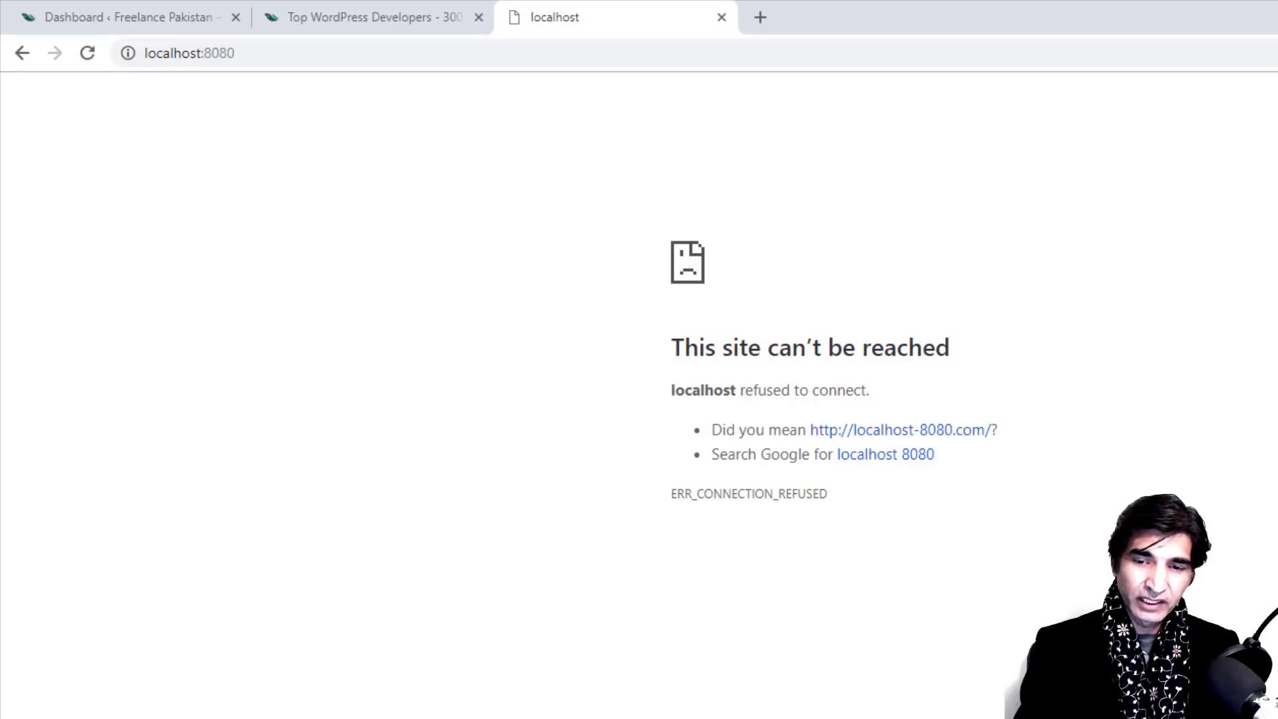
{"action": "key", "text": "alt+Tab"}
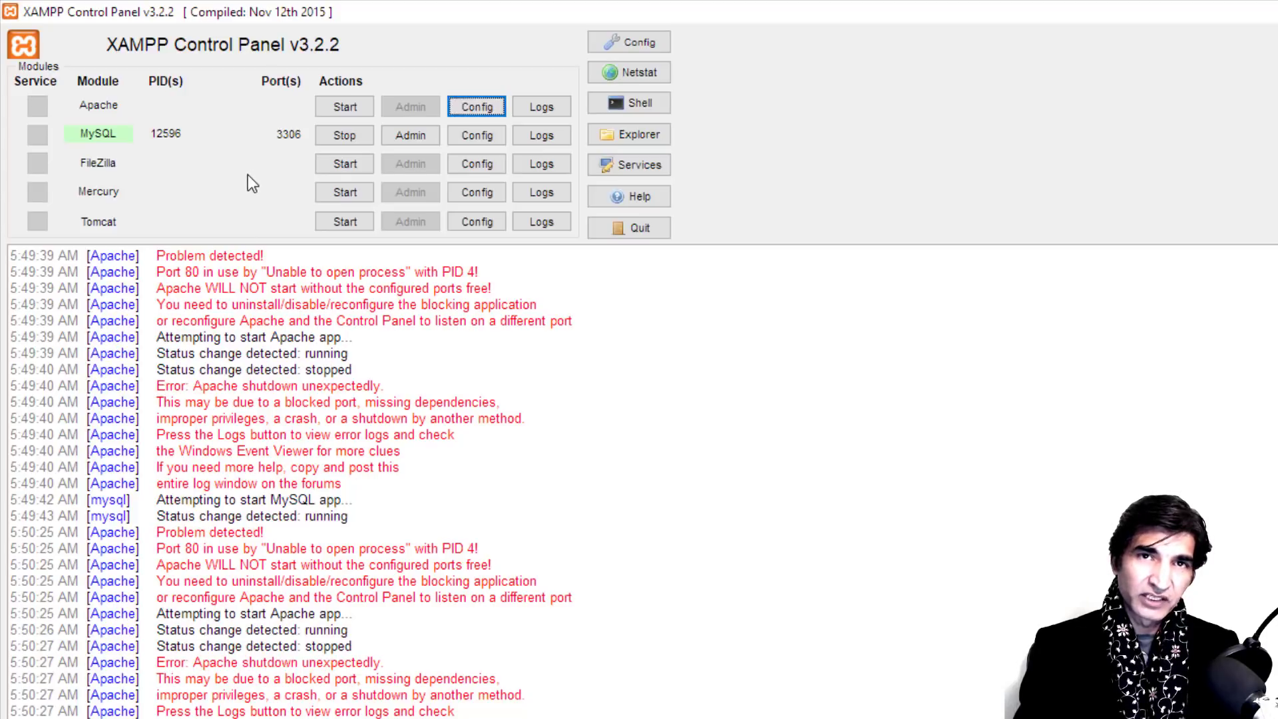
Step: Start Apache on ports 443 and 8080, dismiss the firewall alert, and view localhost:8080/dashboard
{"action": "left_click", "coordinate": [338, 109]}
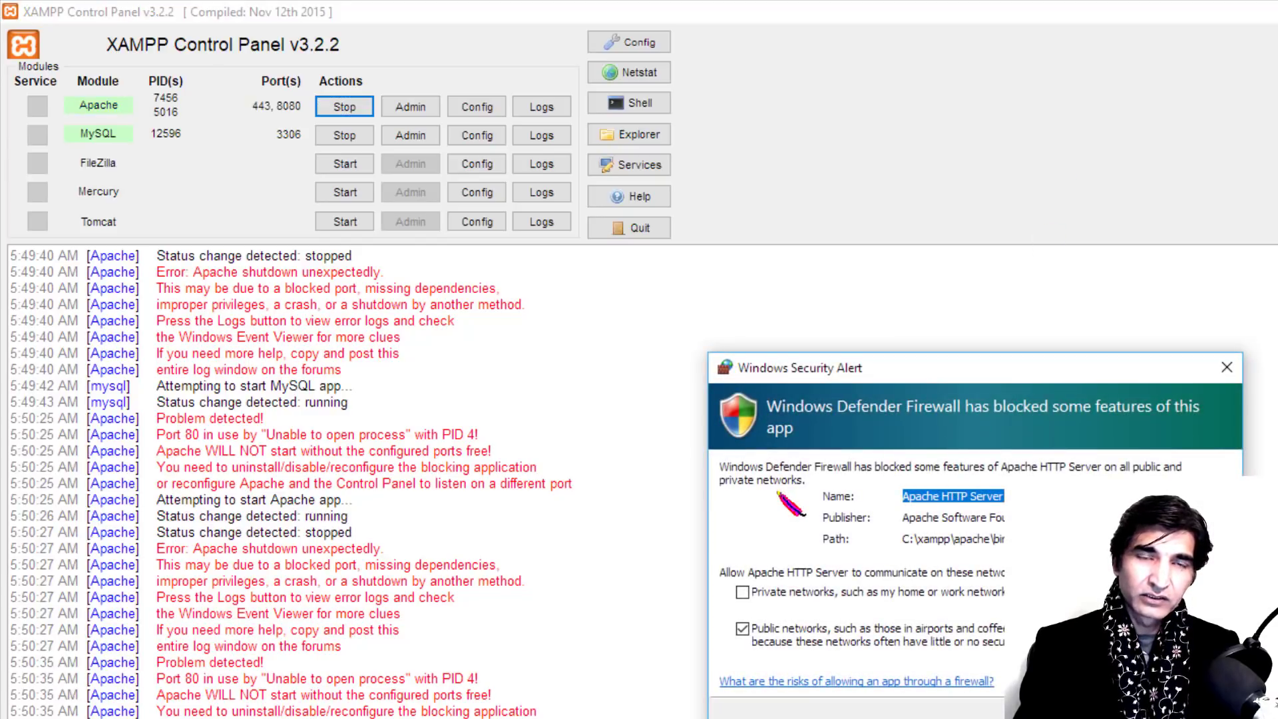
{"action": "left_click", "coordinate": [1079, 714]}
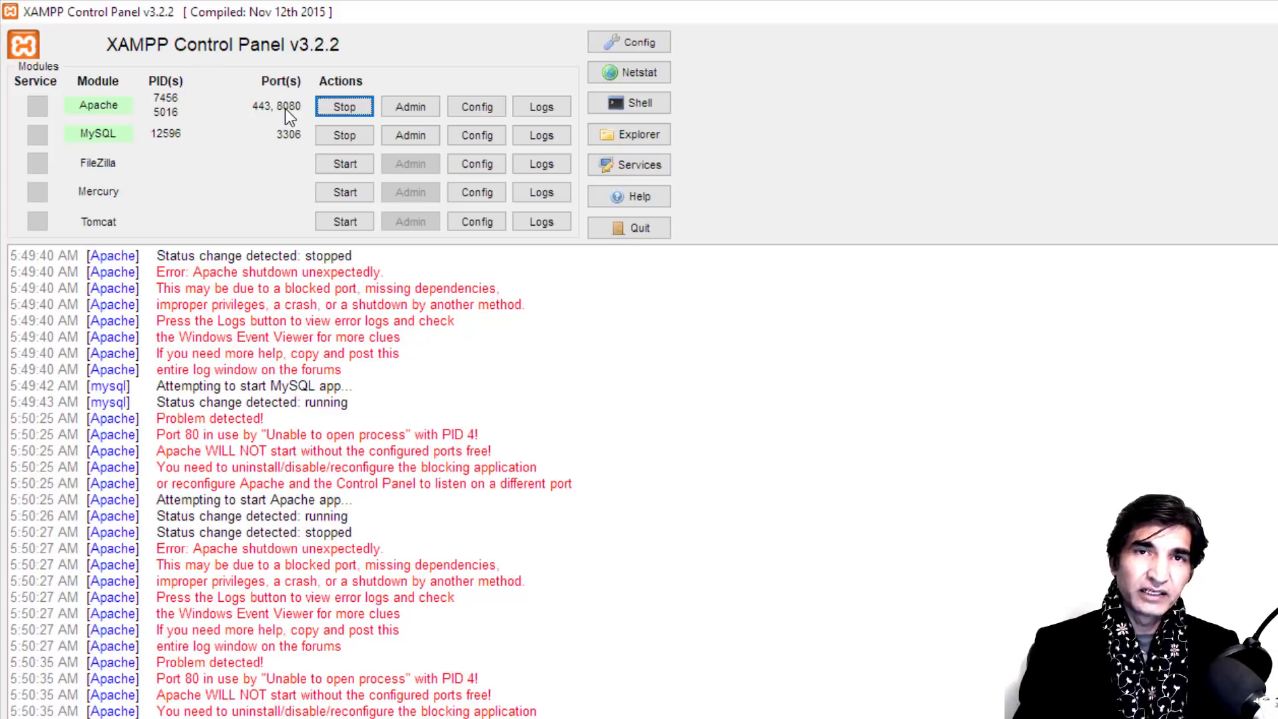
{"action": "key", "text": "alt+Tab"}
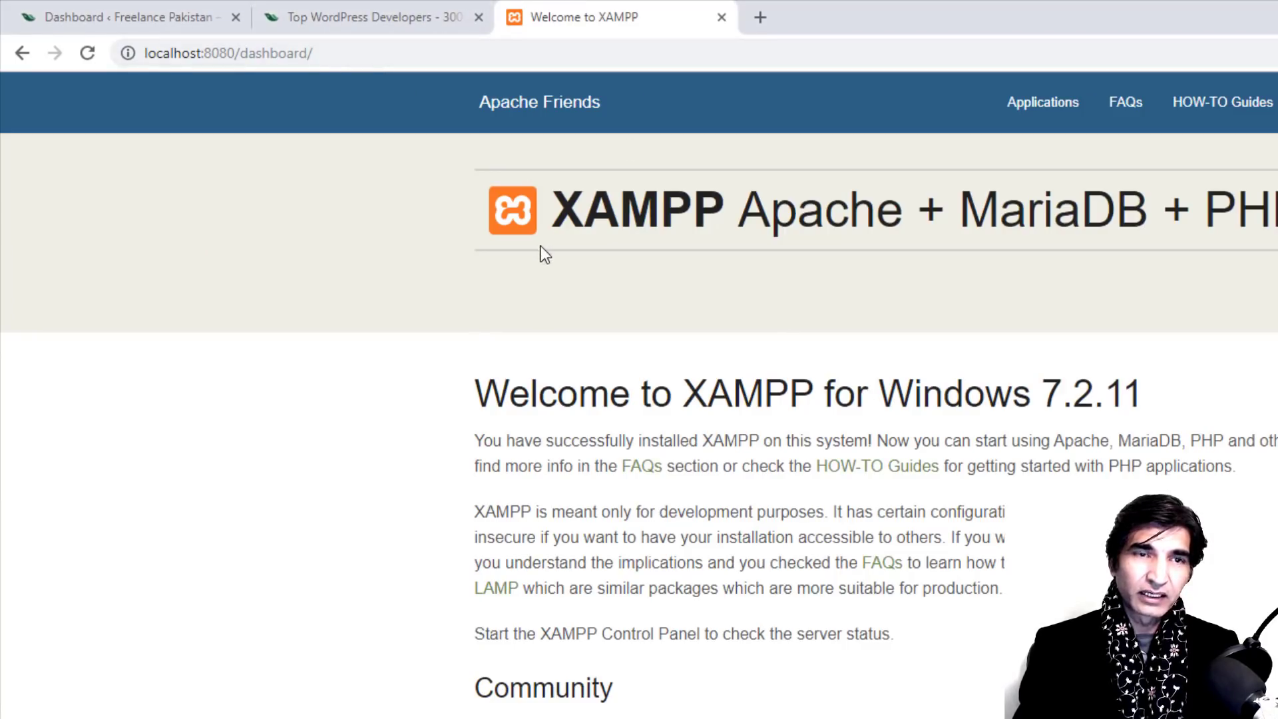
Step: Reload the localhost:8080 dashboard, then switch back to the XAMPP Control Panel
{"action": "left_click", "coordinate": [85, 57]}
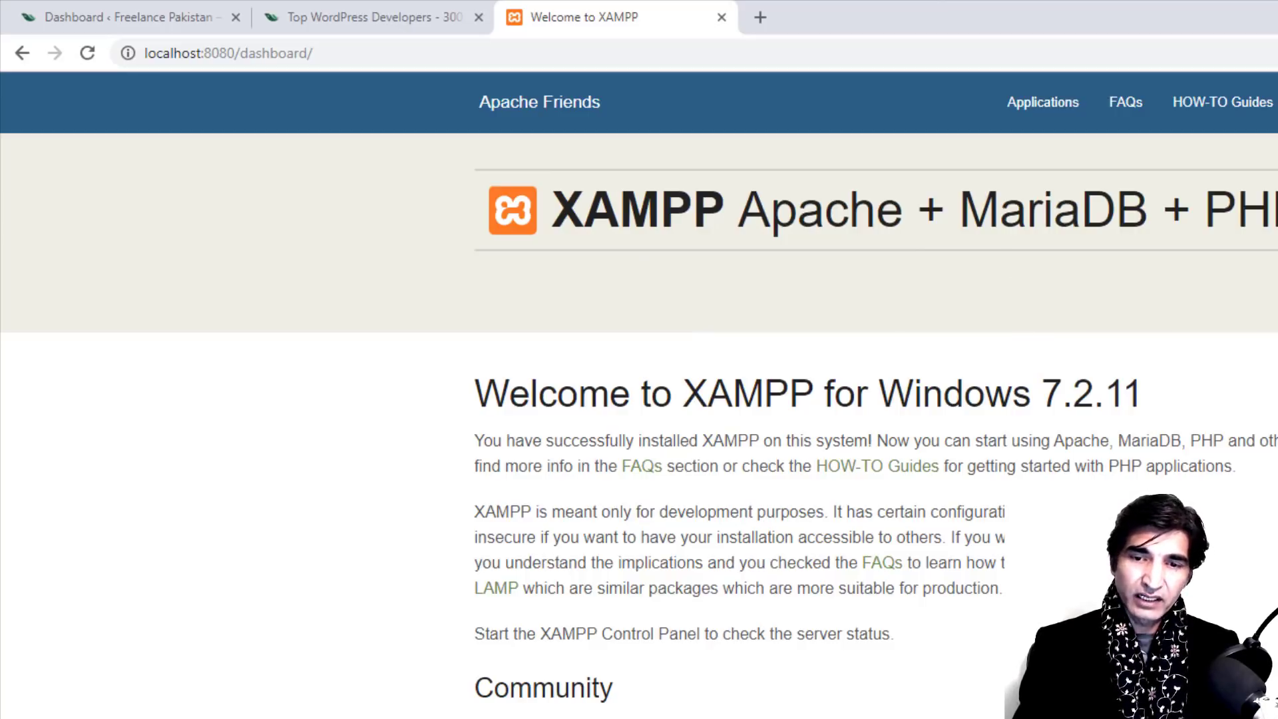
{"action": "key", "text": "alt+Tab"}
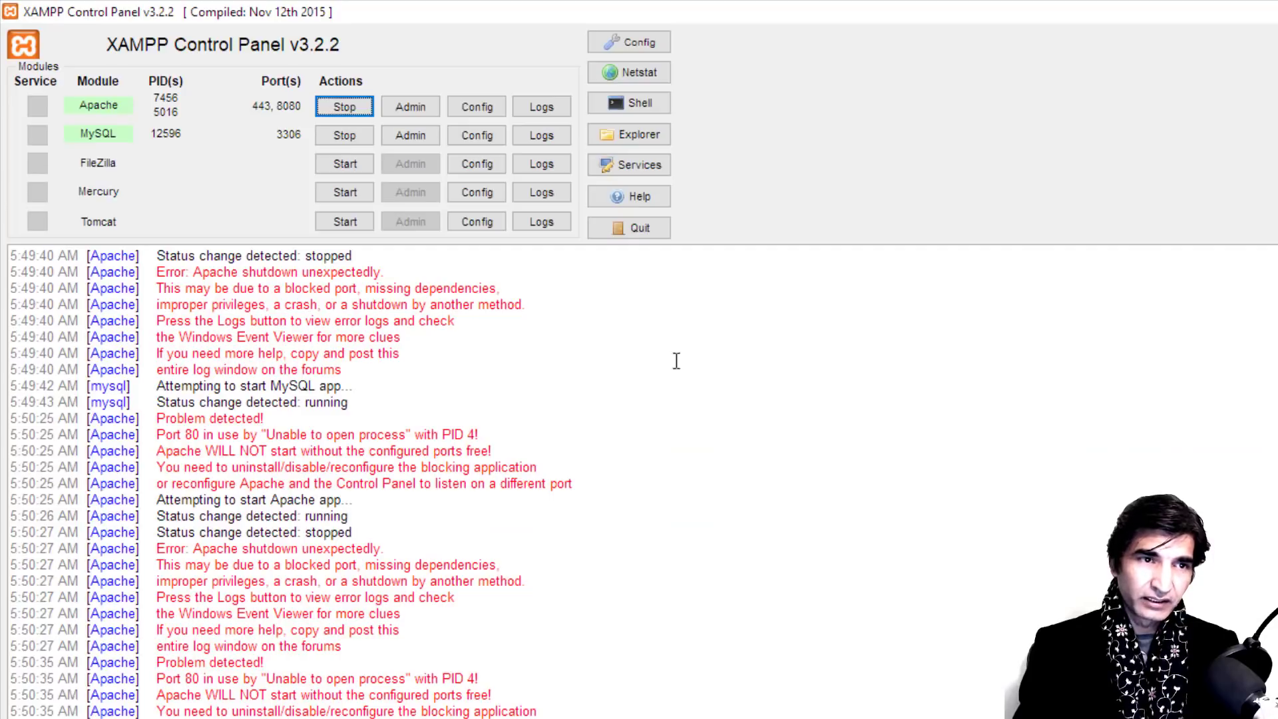
Step: Open Apache's httpd-ssl.conf and change 'Listen 443' to 'Listen 8012'
{"action": "left_click", "coordinate": [477, 110]}
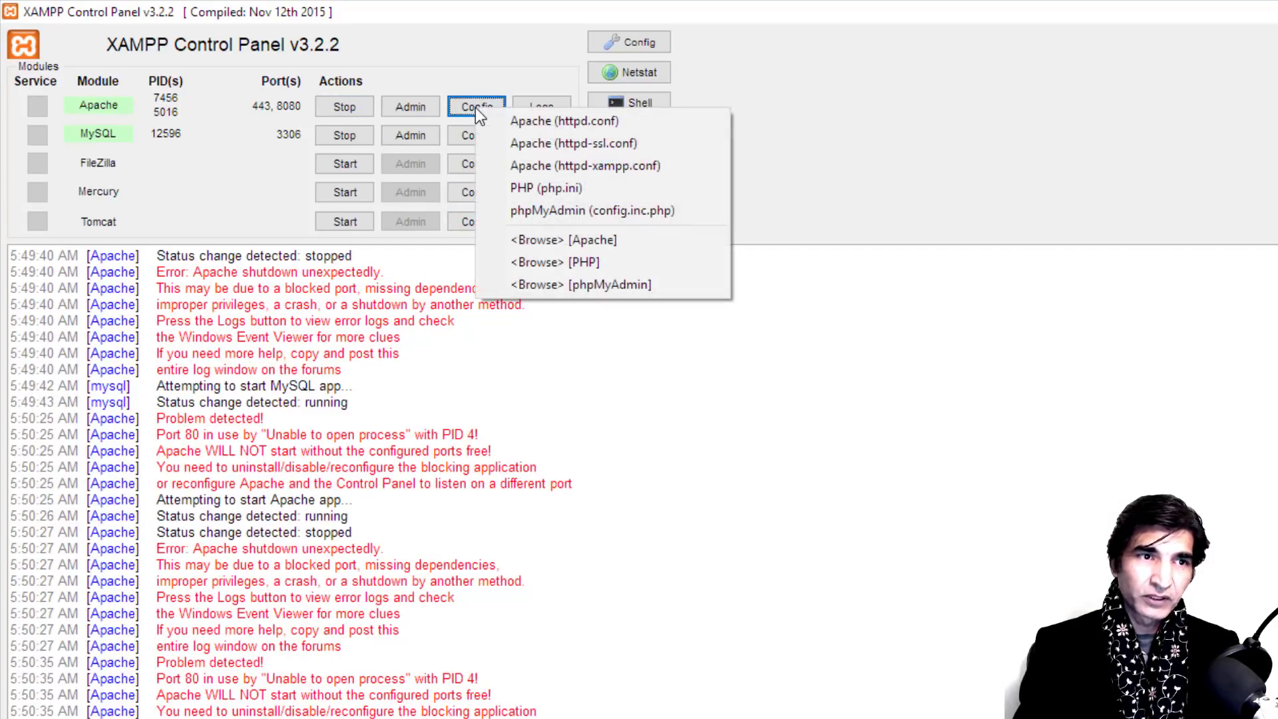
{"action": "left_click", "coordinate": [572, 143]}
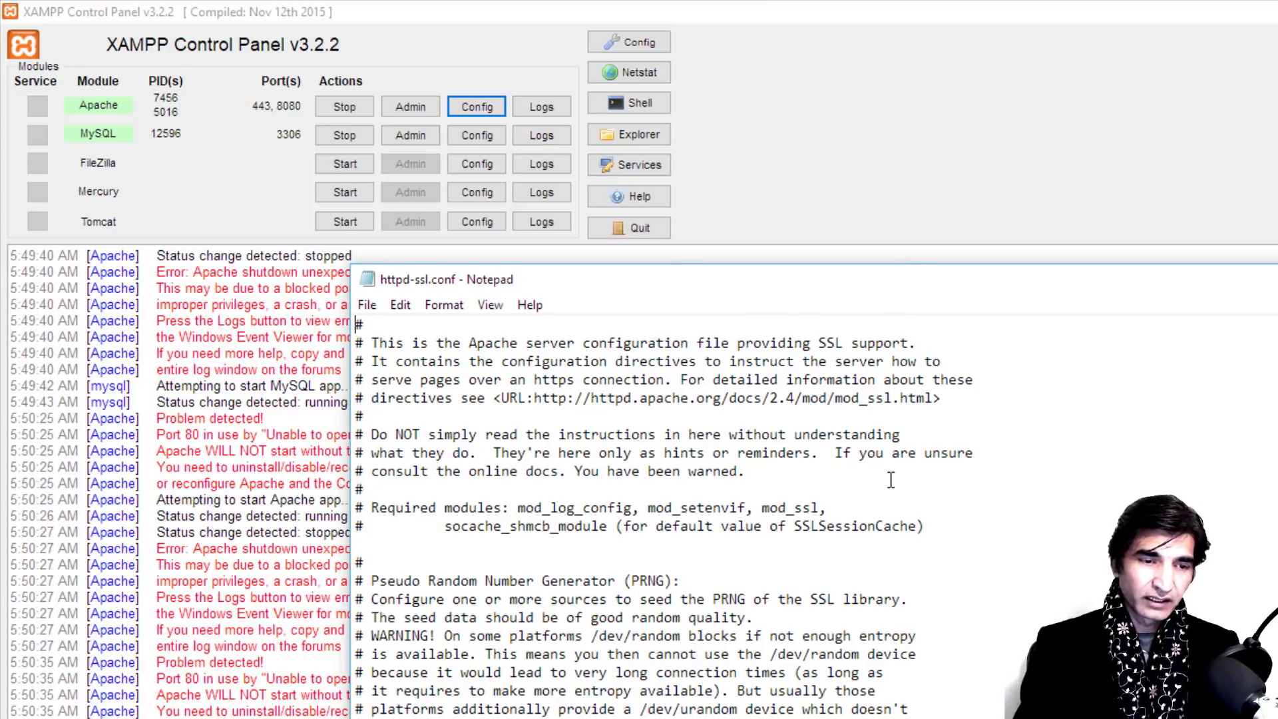
{"action": "scroll", "coordinate": [892, 479], "scroll_direction": "down", "scroll_amount": 8}
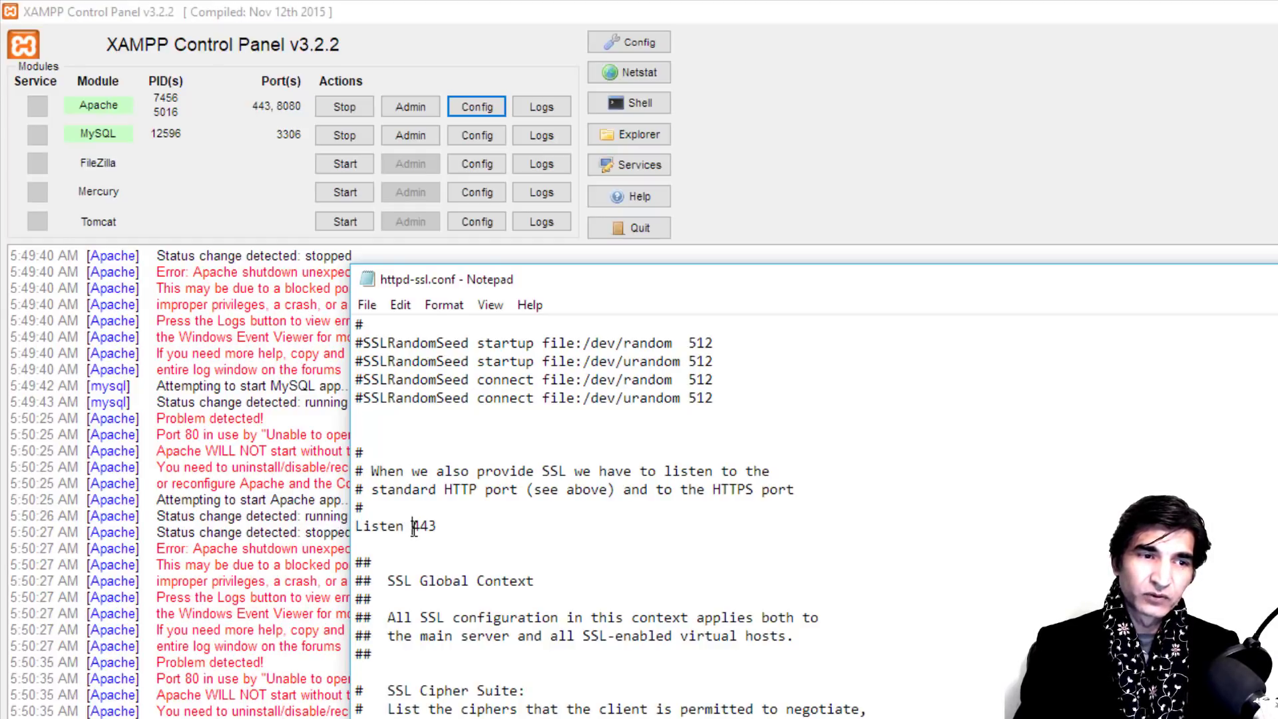
{"action": "left_click_drag", "start_coordinate": [413, 528], "coordinate": [438, 527]}
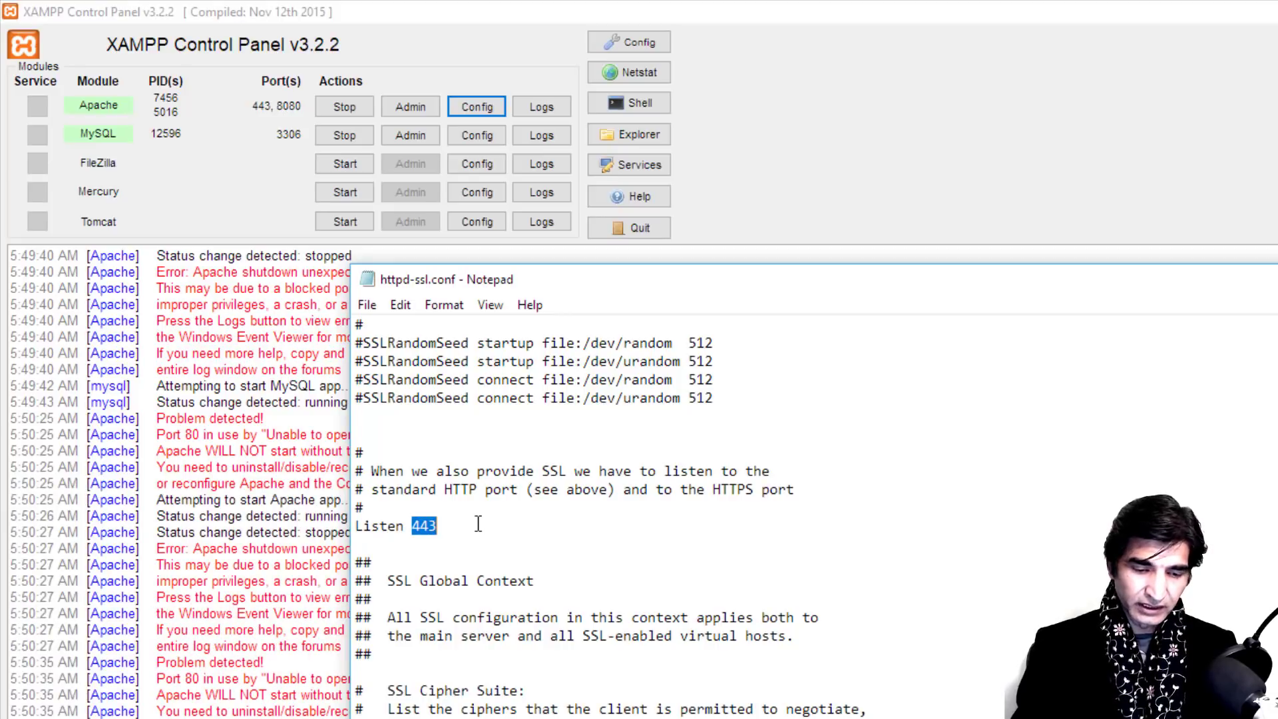
{"action": "type", "text": "8012"}
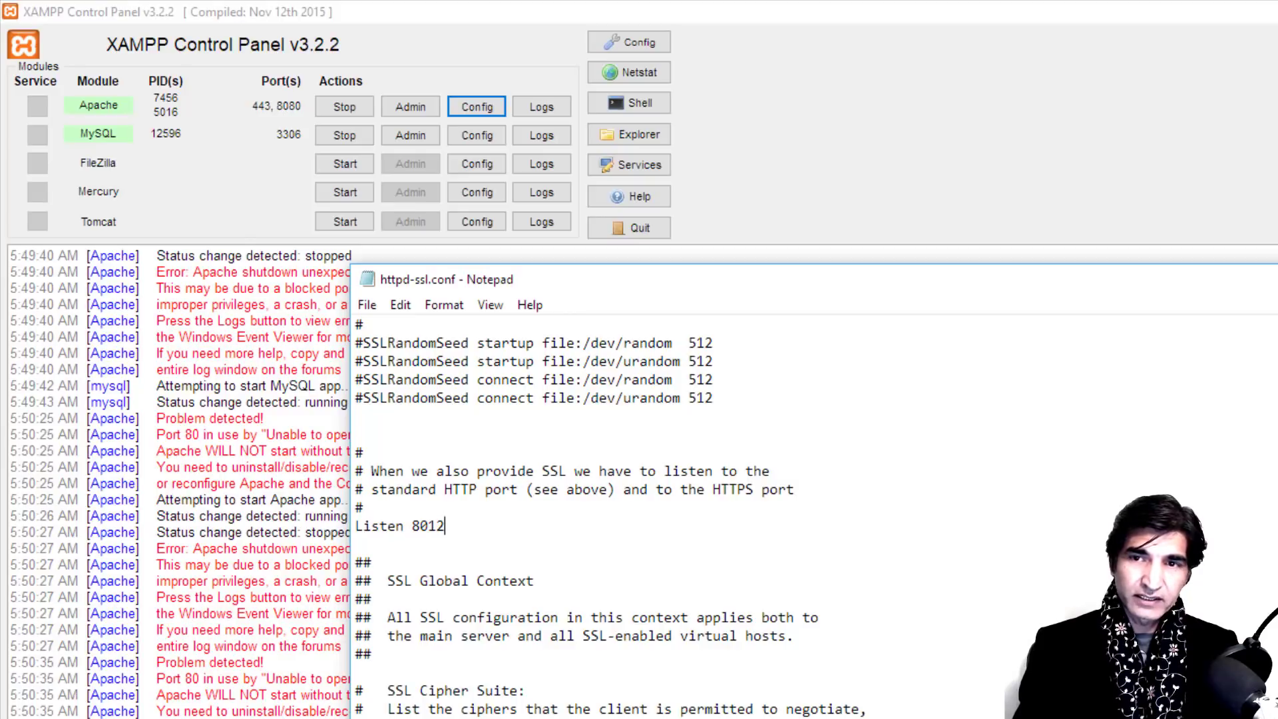
{"action": "left_click", "coordinate": [305, 122]}
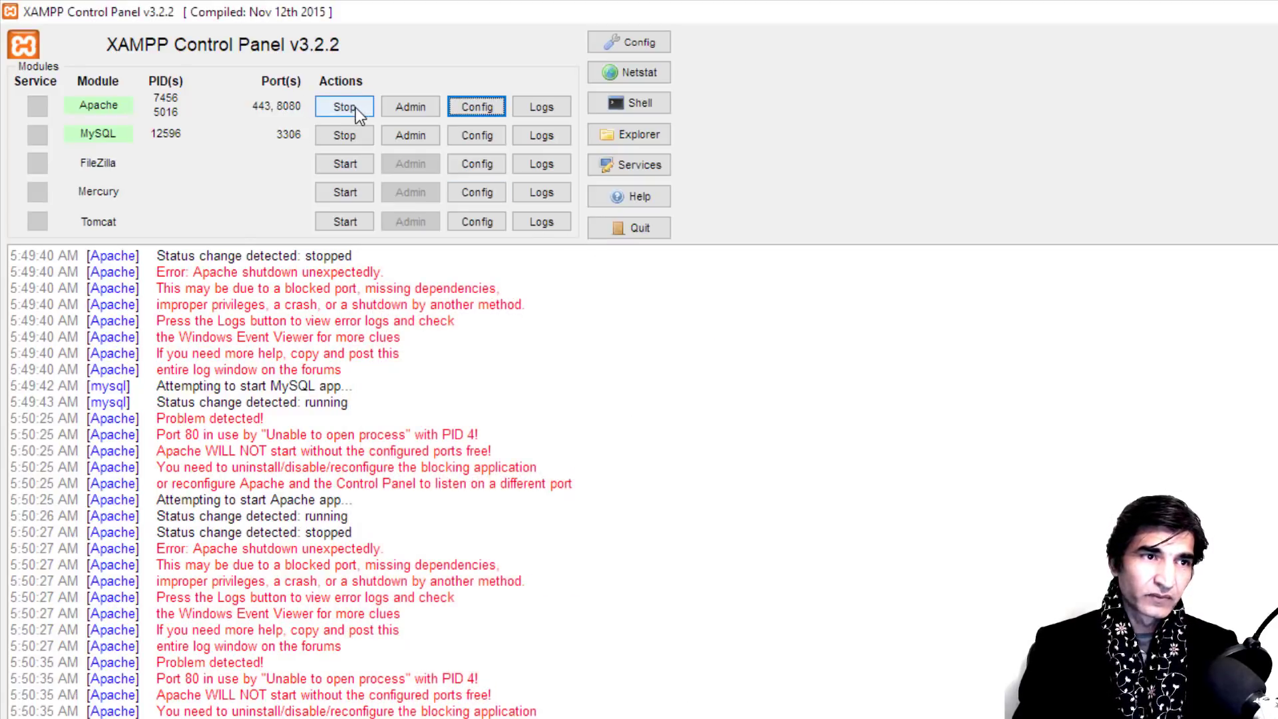
Step: Stop and restart Apache and MySQL, then view the localhost:8080 dashboard in Chrome
{"action": "left_click", "coordinate": [352, 107]}
{"action": "left_click", "coordinate": [346, 134]}
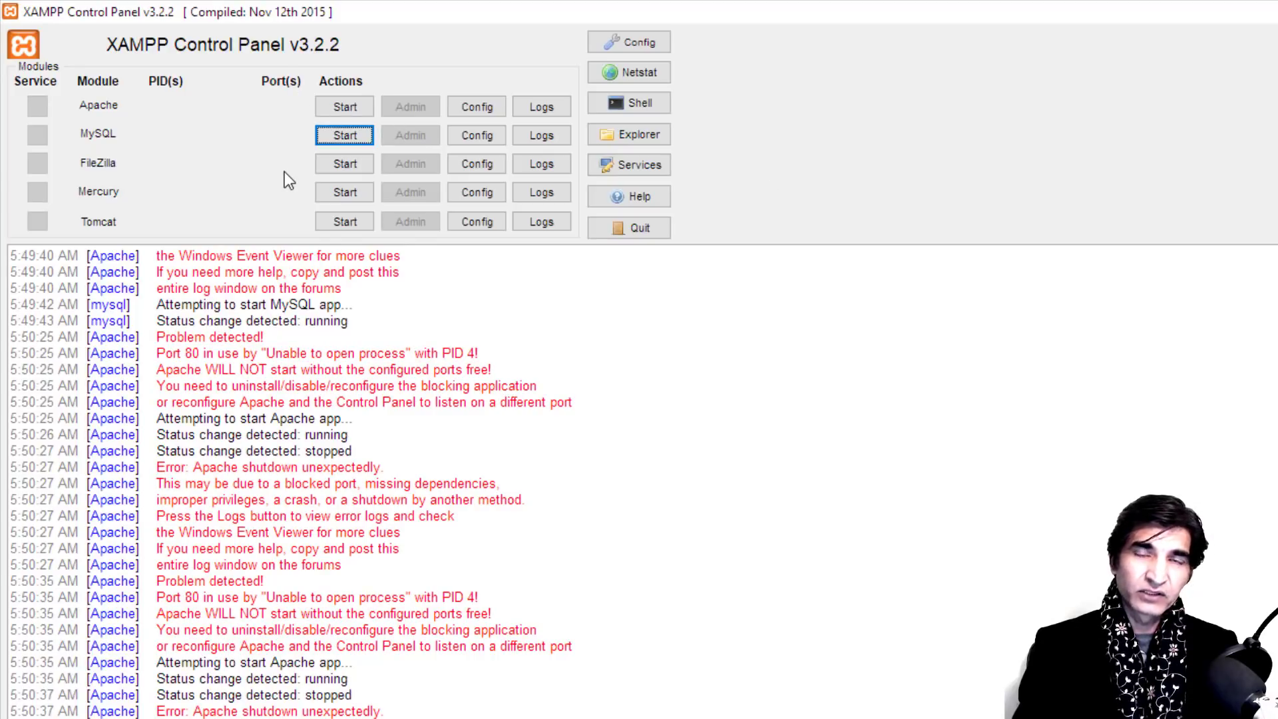
{"action": "left_click", "coordinate": [342, 135]}
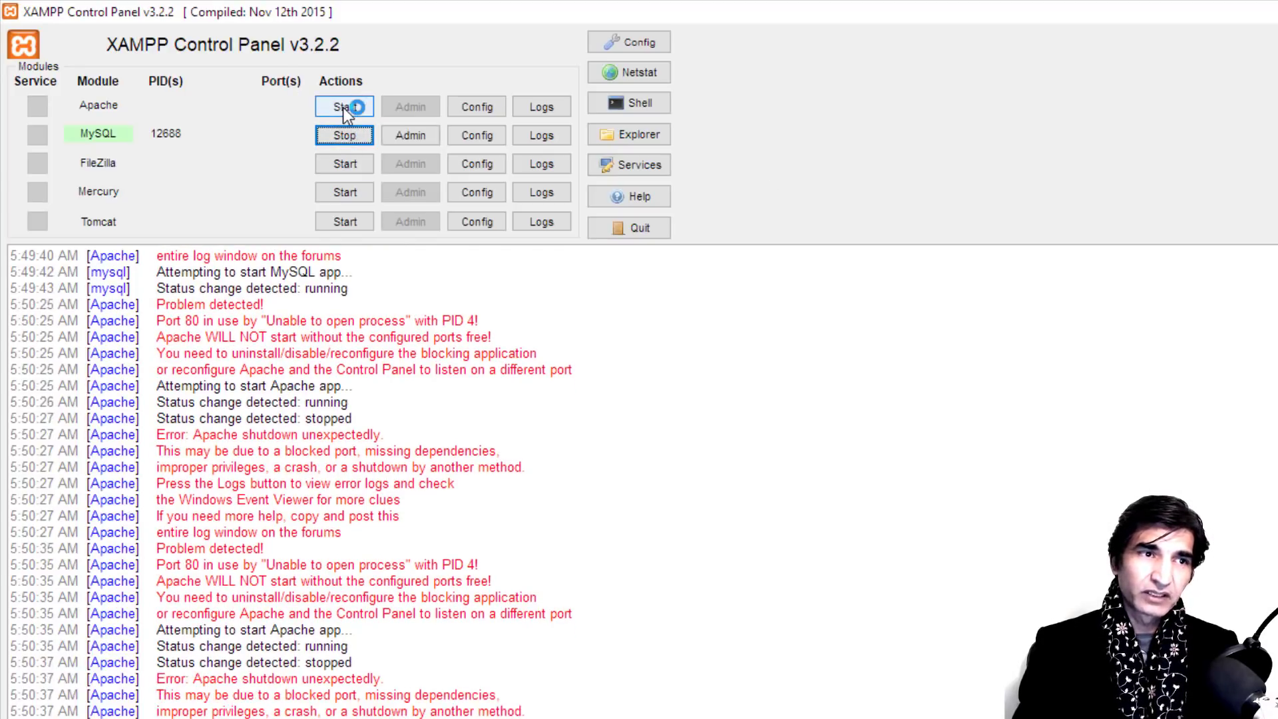
{"action": "left_click", "coordinate": [353, 105]}
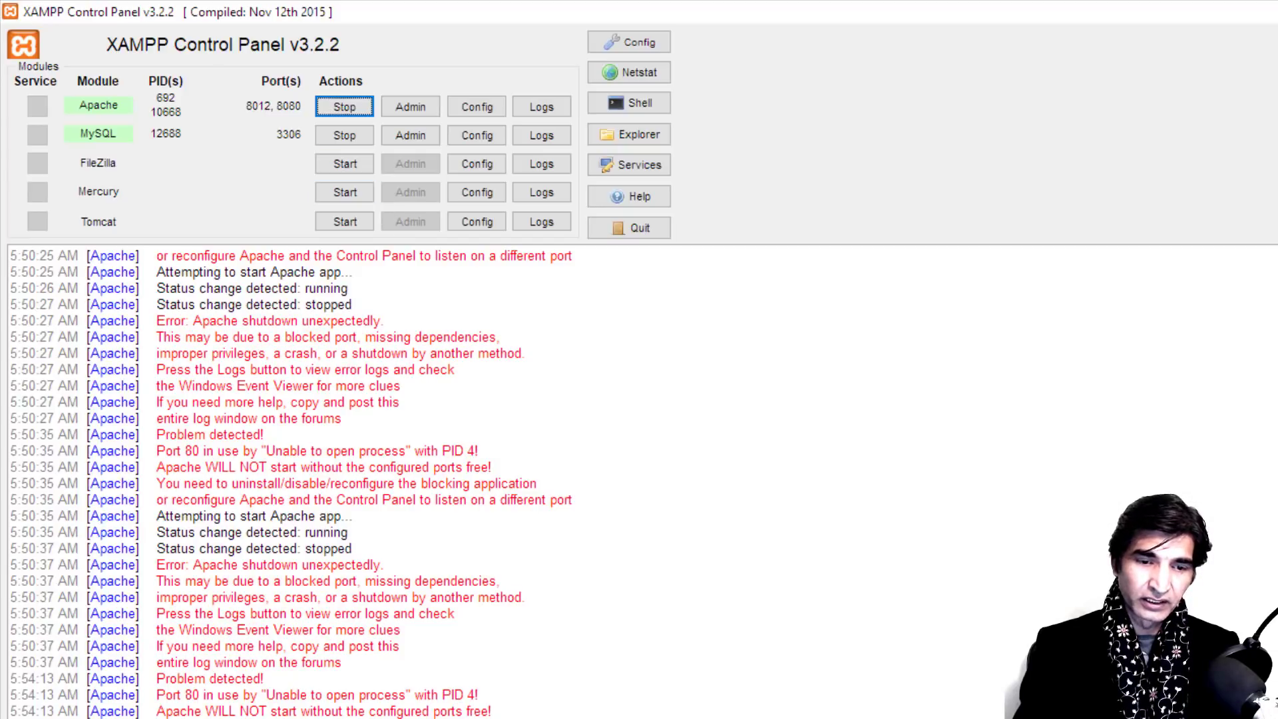
{"action": "key", "text": "alt+Tab"}
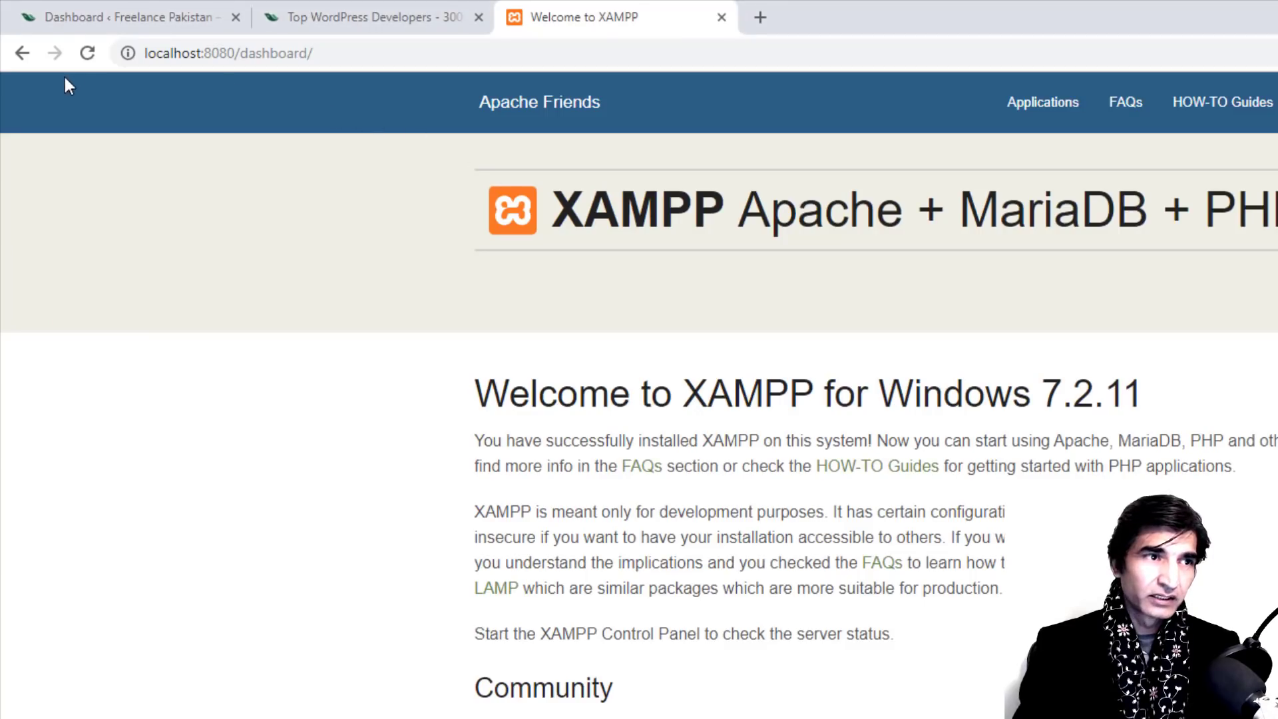
Step: Reload localhost:8080/dashboard in Chrome, then return to the XAMPP Control Panel
{"action": "left_click", "coordinate": [85, 52]}
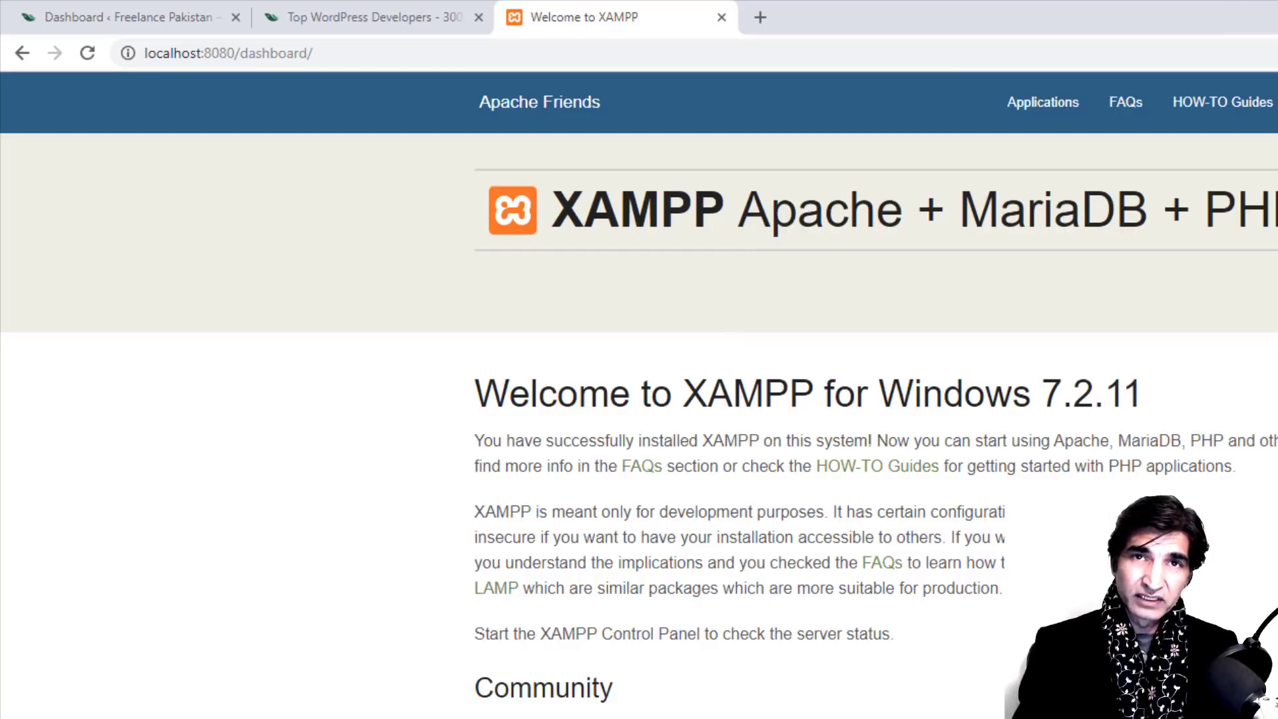
{"action": "key", "text": "alt+Tab"}
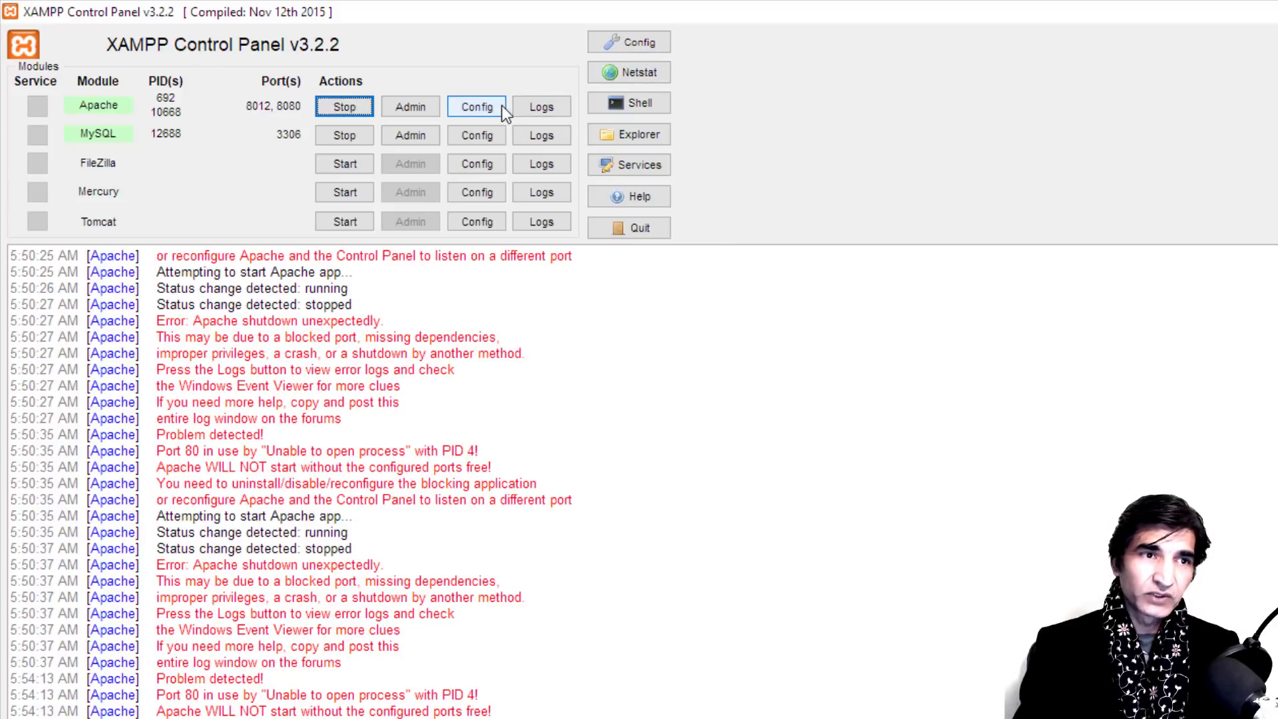
Step: Open the Control Panel's Config window and look at language and user-defined files options without changes
{"action": "left_click", "coordinate": [624, 42]}
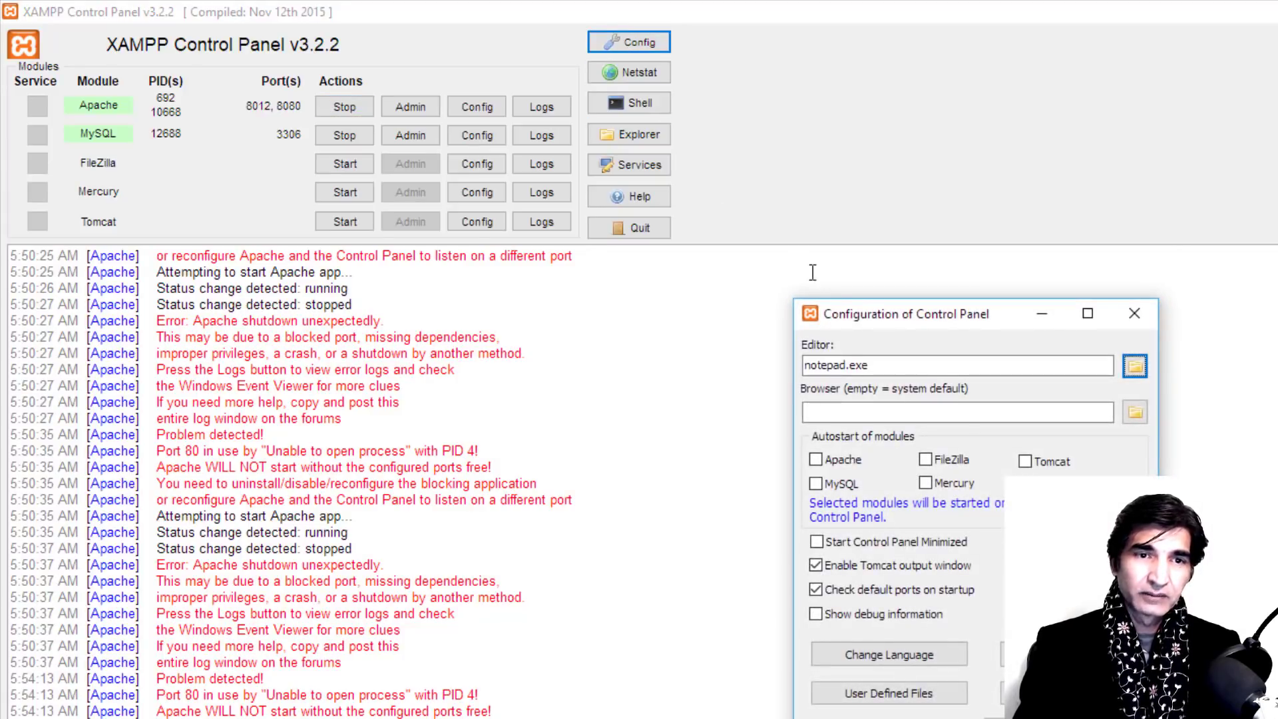
{"action": "left_click_drag", "start_coordinate": [893, 318], "coordinate": [875, 121]}
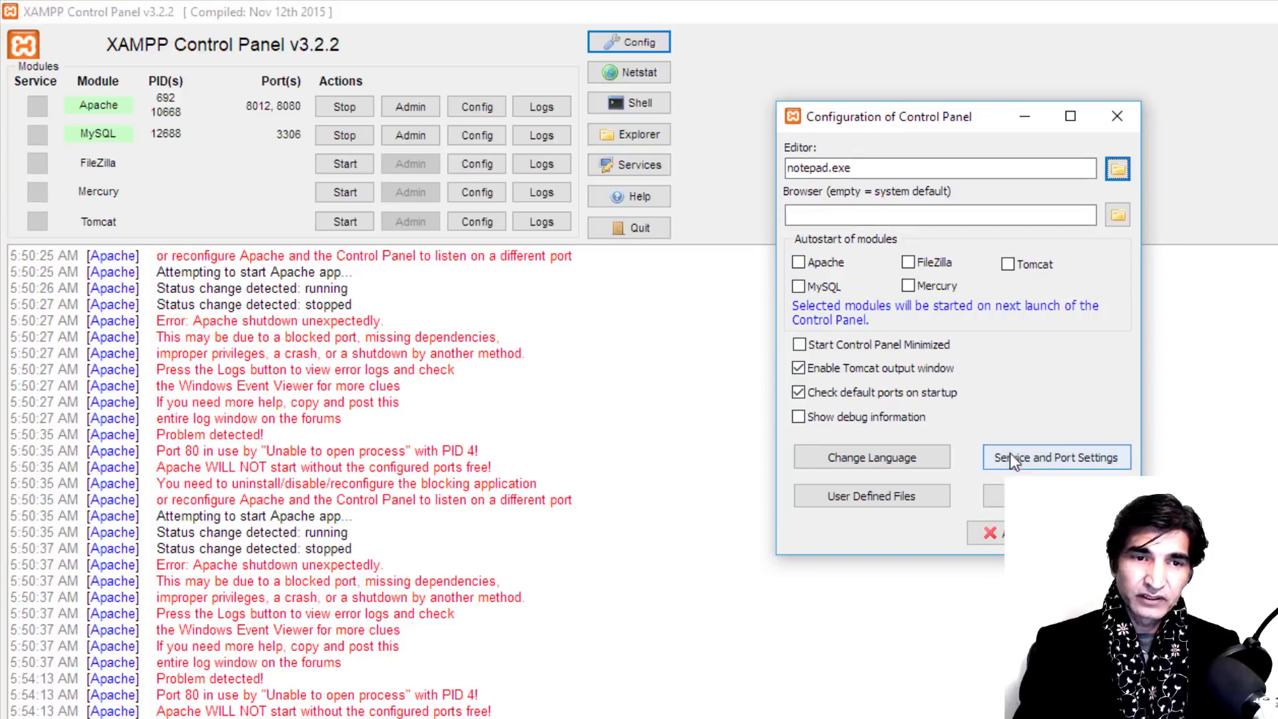
{"action": "left_click", "coordinate": [871, 461]}
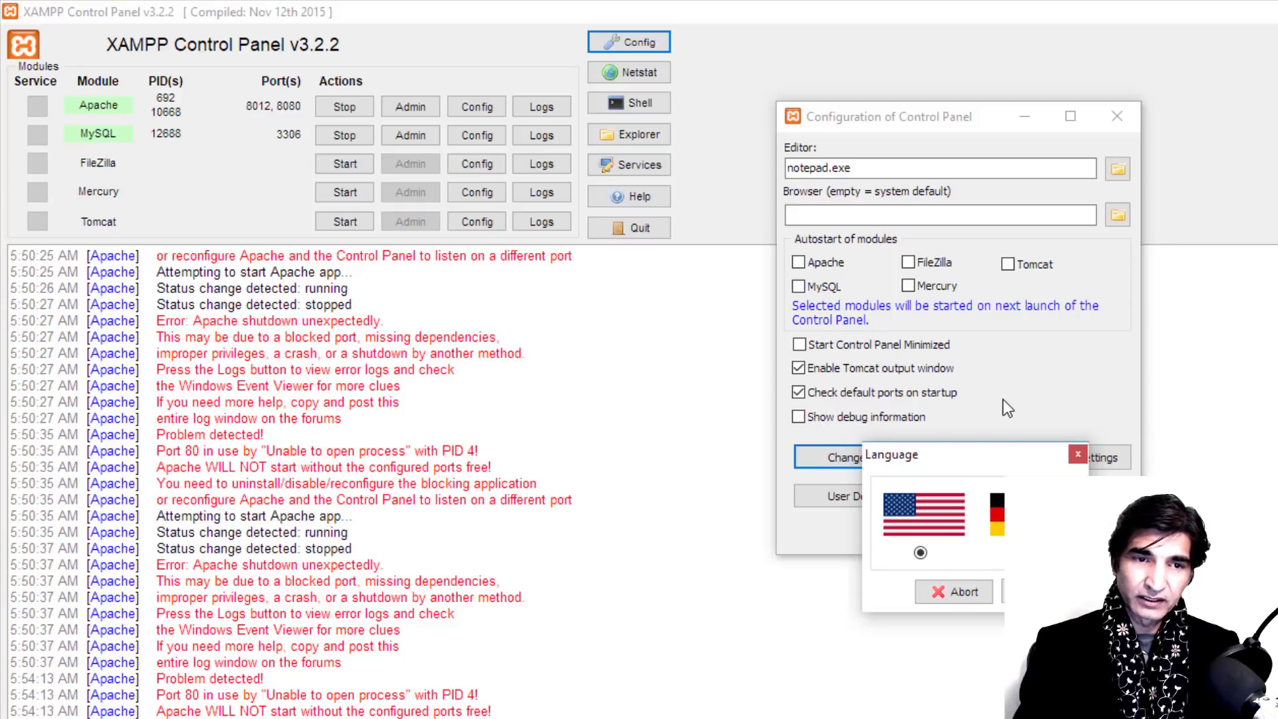
{"action": "left_click", "coordinate": [1078, 457]}
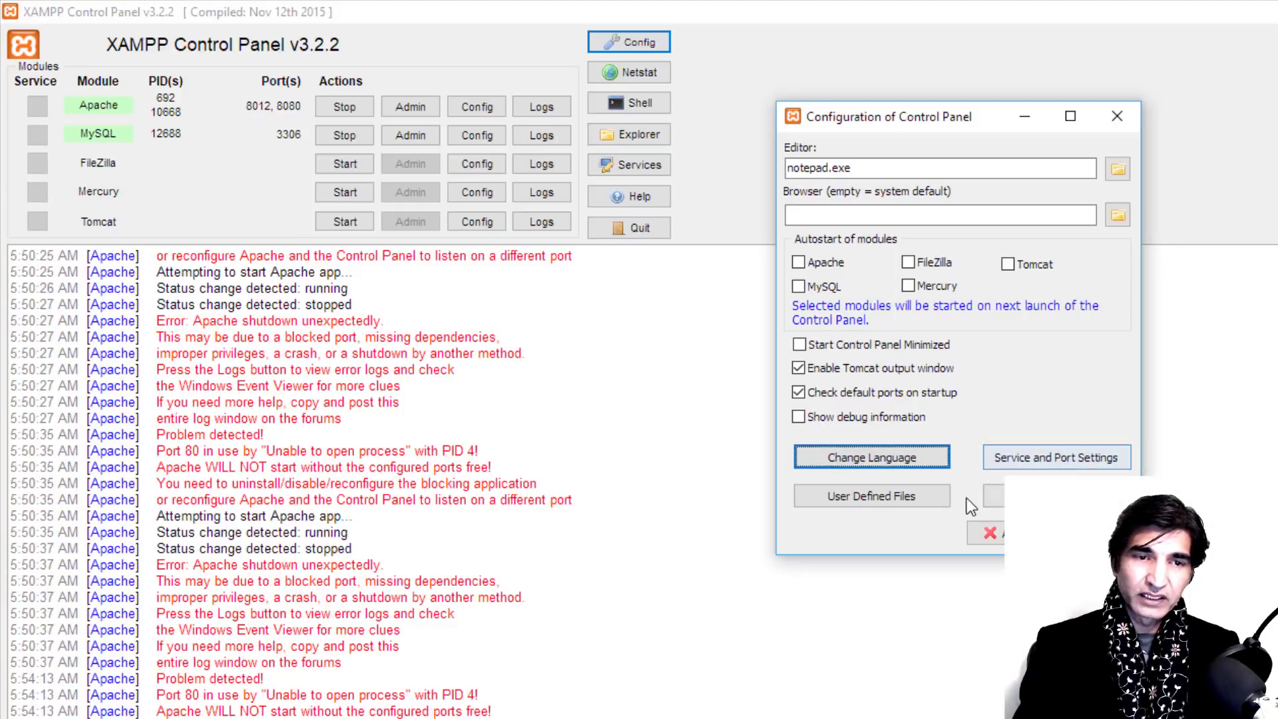
{"action": "left_click", "coordinate": [901, 496]}
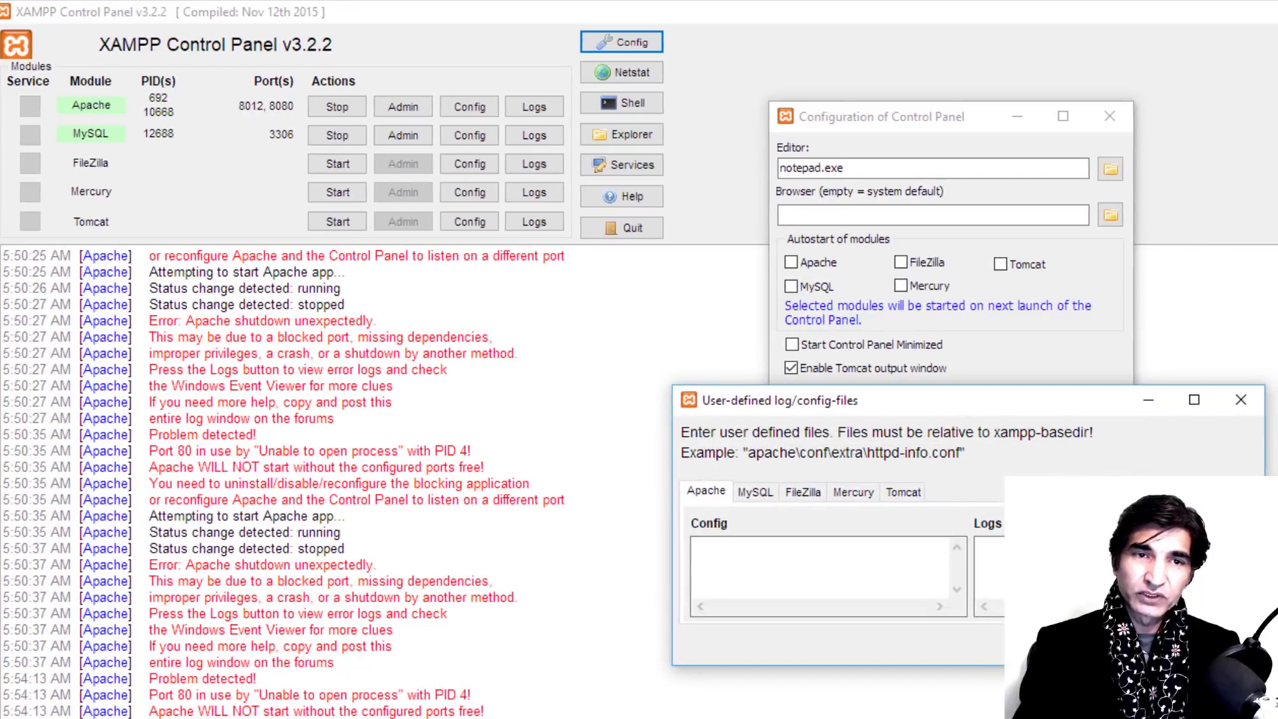
{"action": "left_click", "coordinate": [1245, 400]}
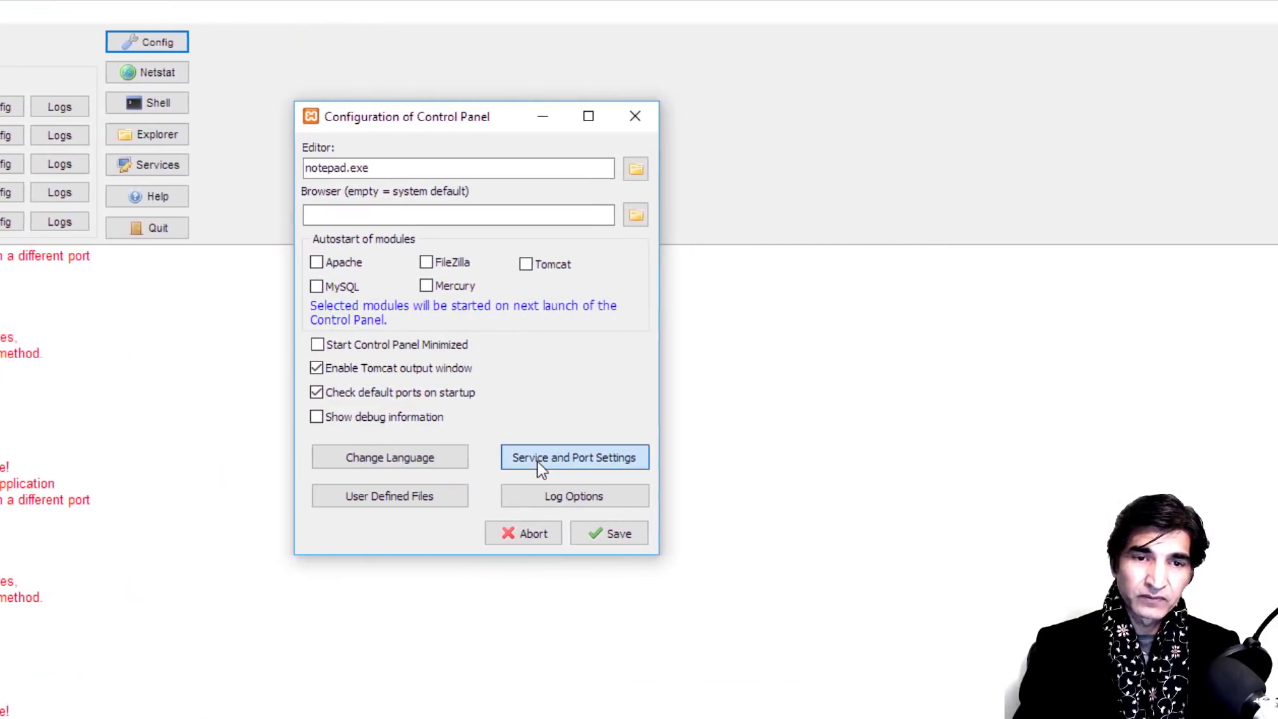
Step: Open Service and Port Settings, review Tomcat, Mercury, FileZilla and MySQL ports, and select Apache's main port 80
{"action": "left_click", "coordinate": [568, 461]}
{"action": "left_click_drag", "start_coordinate": [0, 121], "coordinate": [880, 135]}
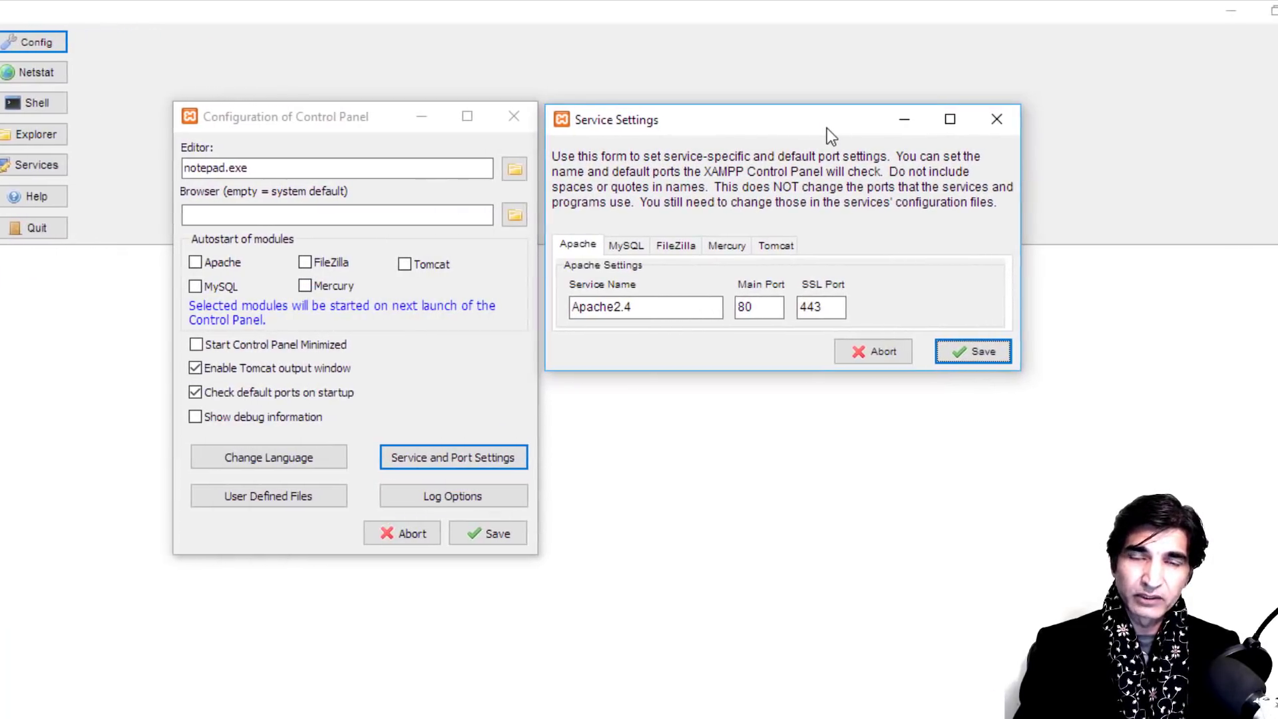
{"action": "key", "text": "ctrl+Tab"}
{"action": "key", "text": "ctrl+Tab"}
{"action": "key", "text": "ctrl+Tab"}
{"action": "key", "text": "ctrl+Tab"}
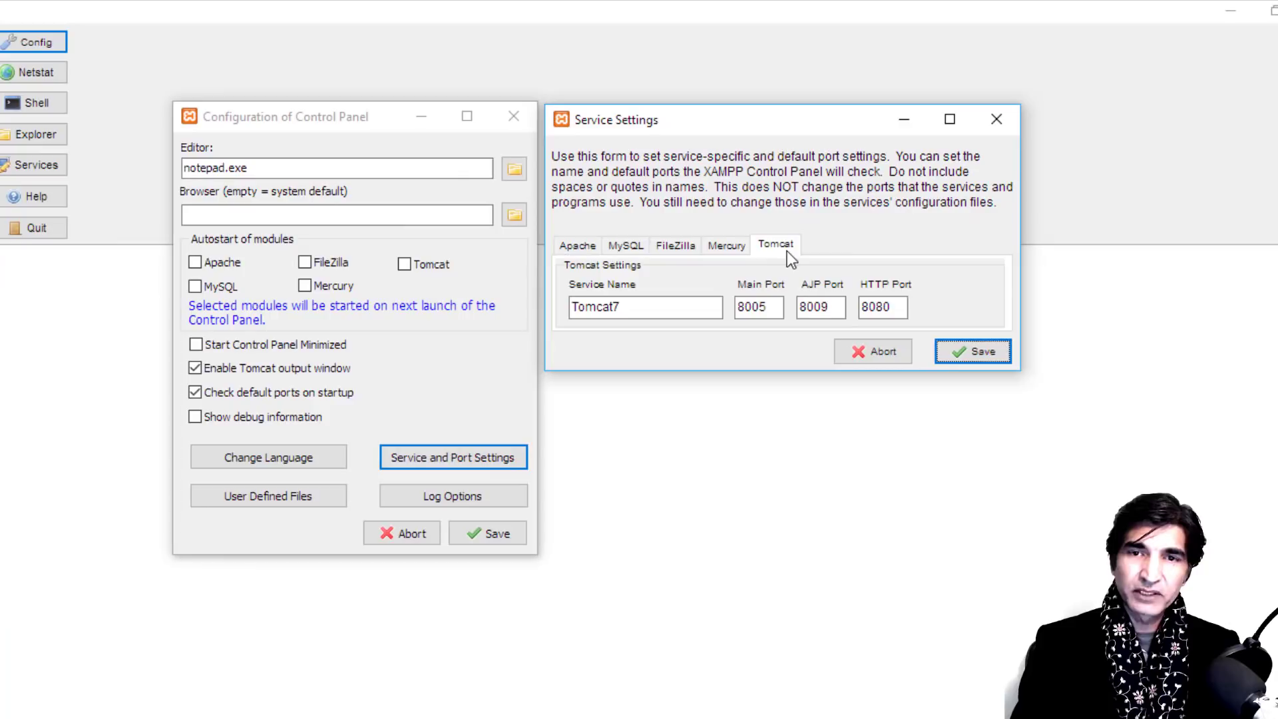
{"action": "left_click", "coordinate": [732, 245]}
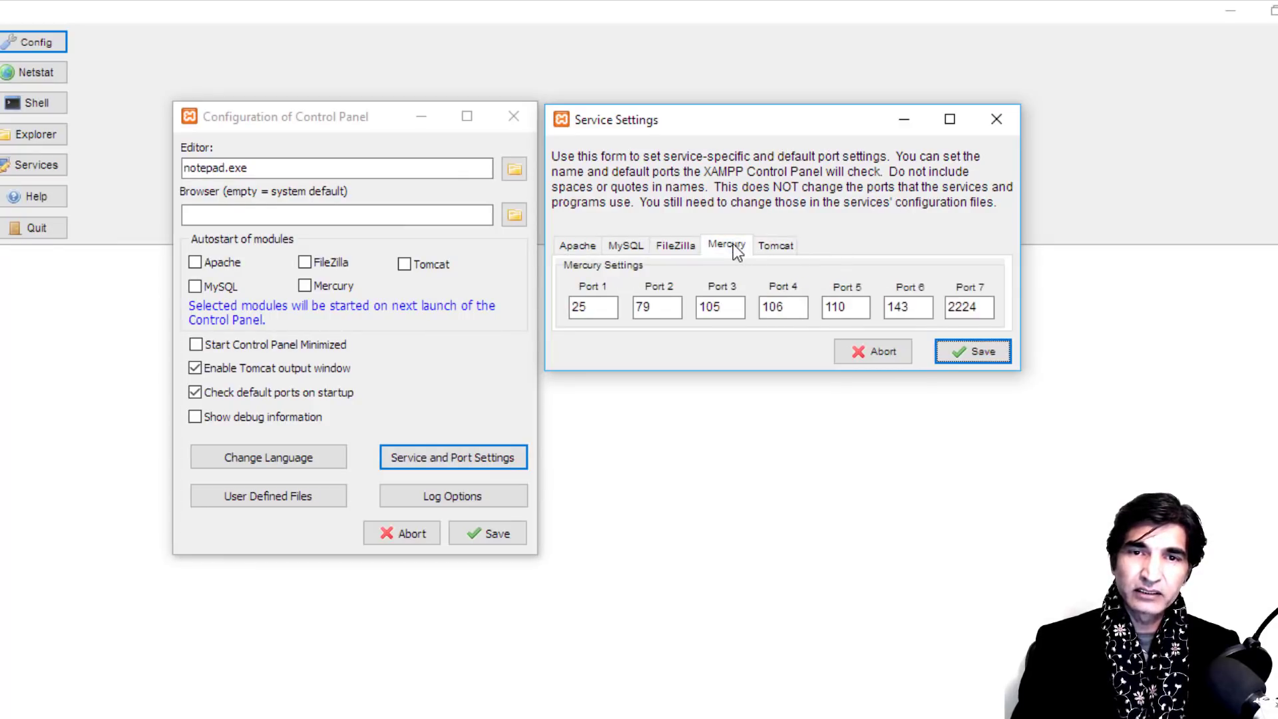
{"action": "left_click", "coordinate": [672, 246]}
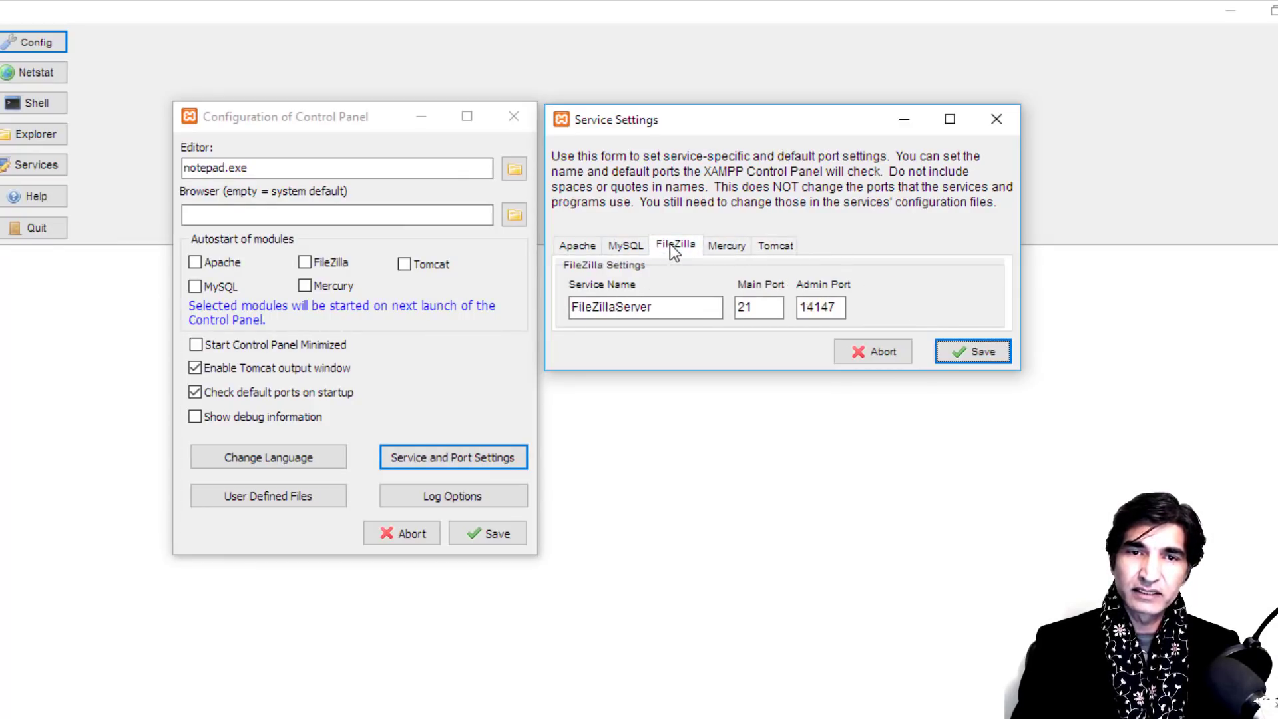
{"action": "left_click", "coordinate": [634, 245]}
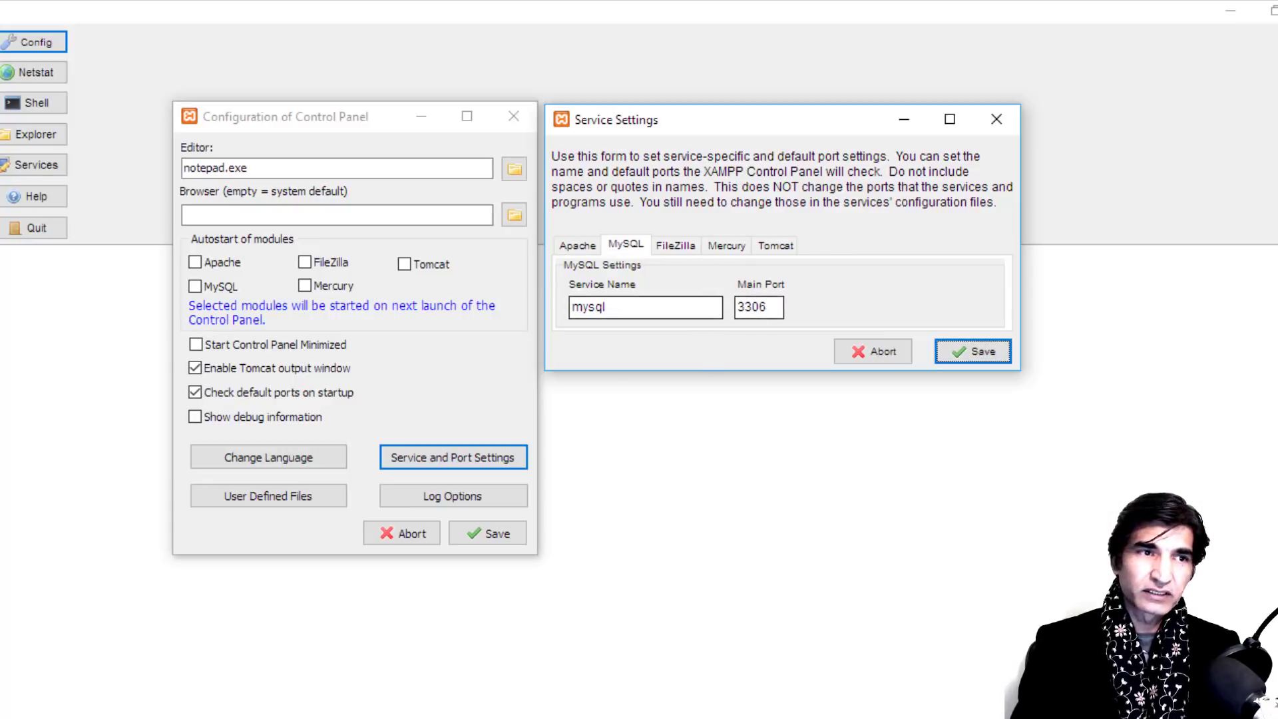
{"action": "left_click", "coordinate": [577, 246]}
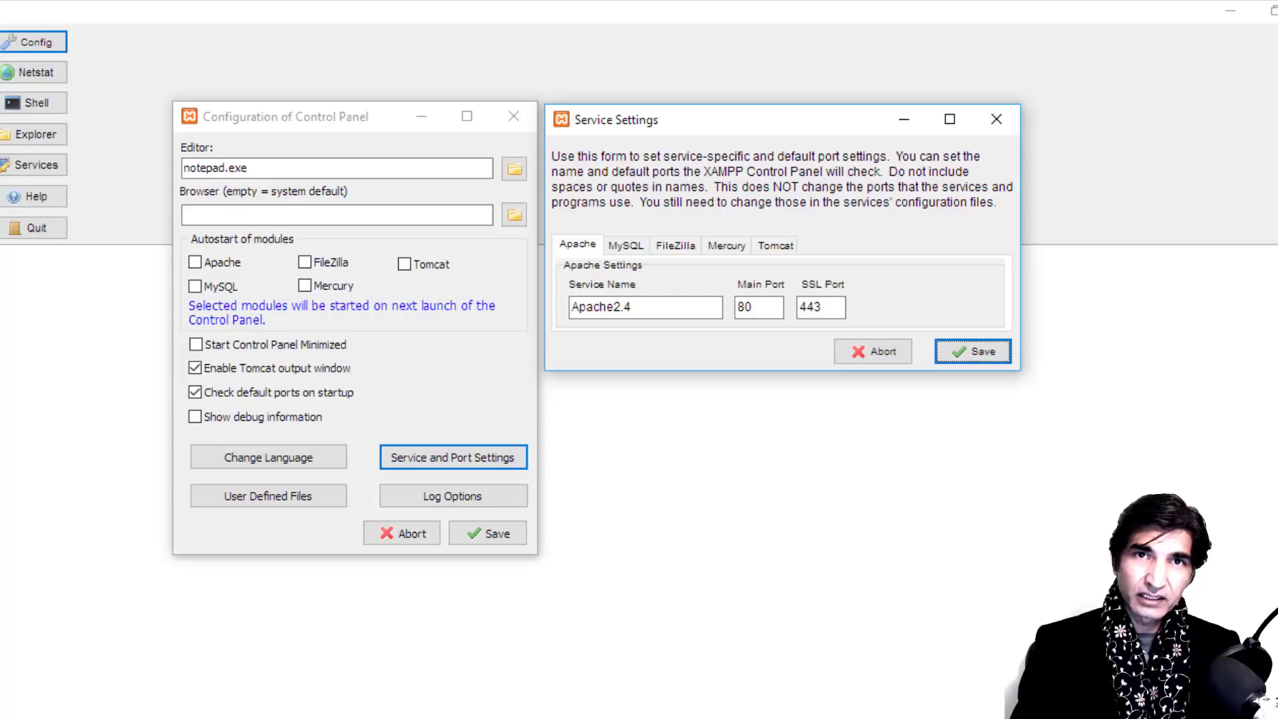
{"action": "left_click", "coordinate": [750, 311]}
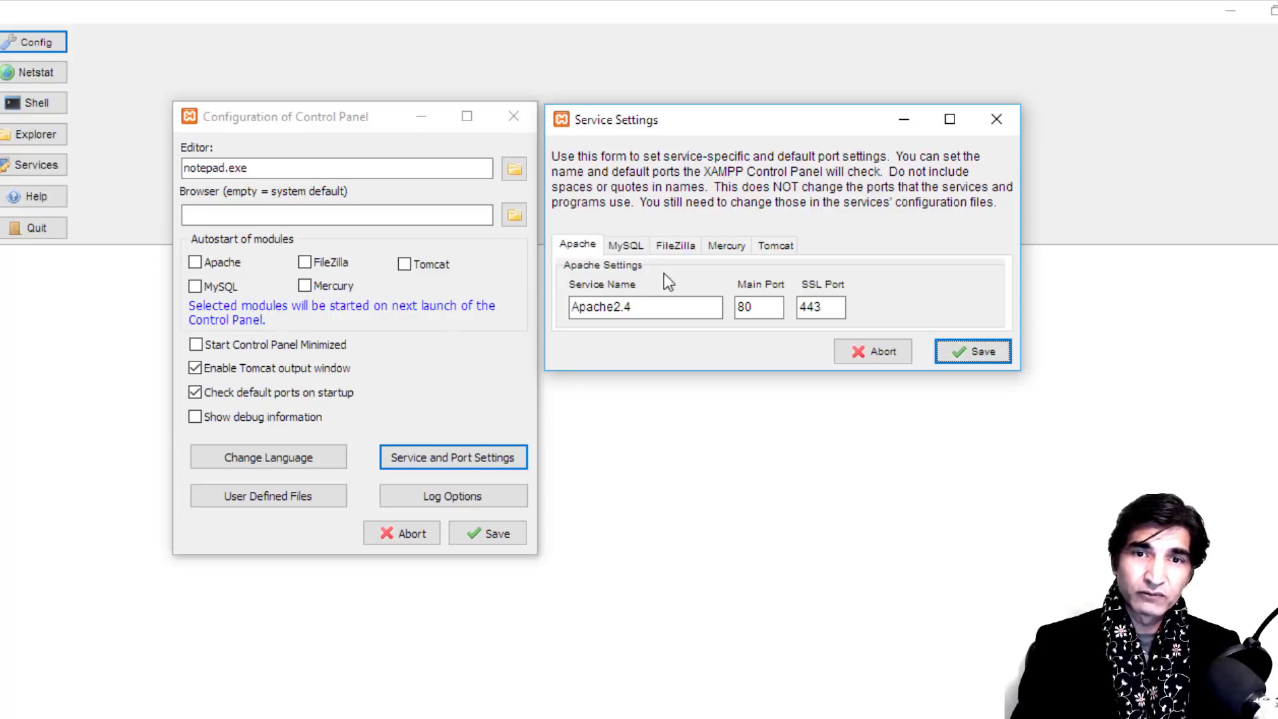
{"action": "double_click", "coordinate": [742, 309]}
{"action": "left_click", "coordinate": [764, 303]}
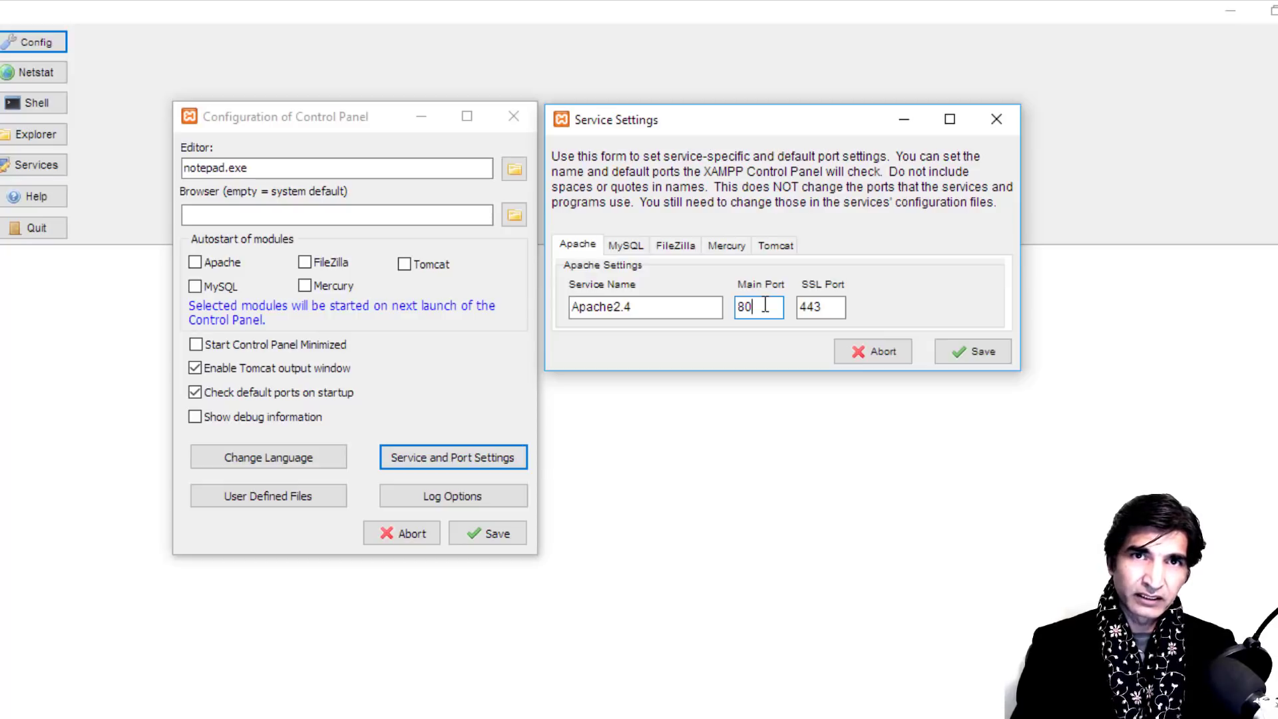
Step: Set Apache's main port to 8080 and SSL port to 8012, and save both dialogs
{"action": "left_click_drag", "start_coordinate": [759, 306], "coordinate": [732, 310]}
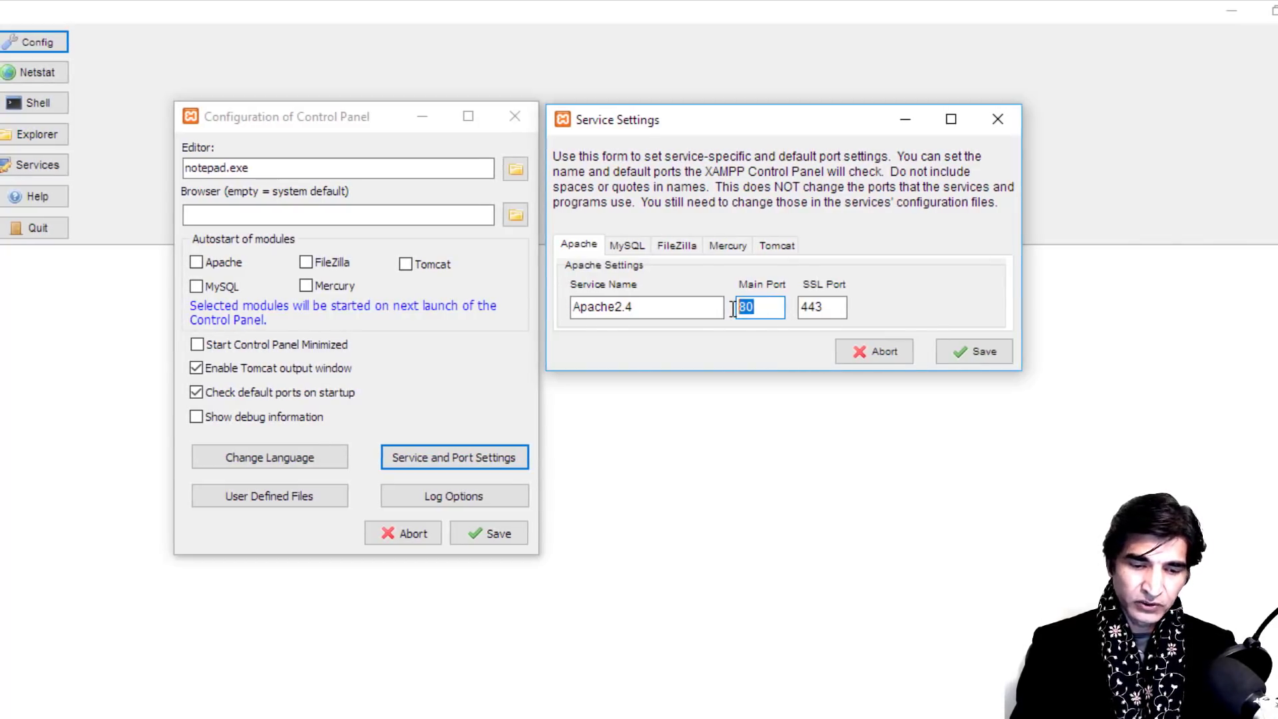
{"action": "type", "text": "8080"}
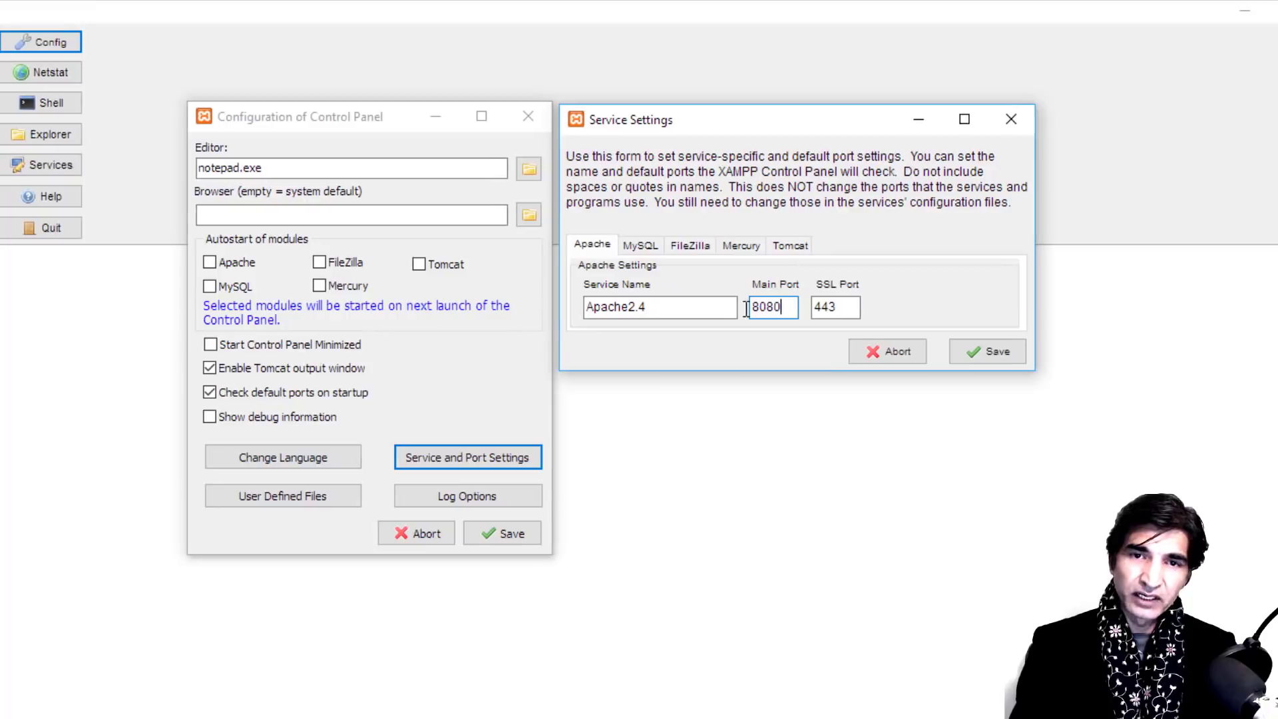
{"action": "double_click", "coordinate": [851, 317]}
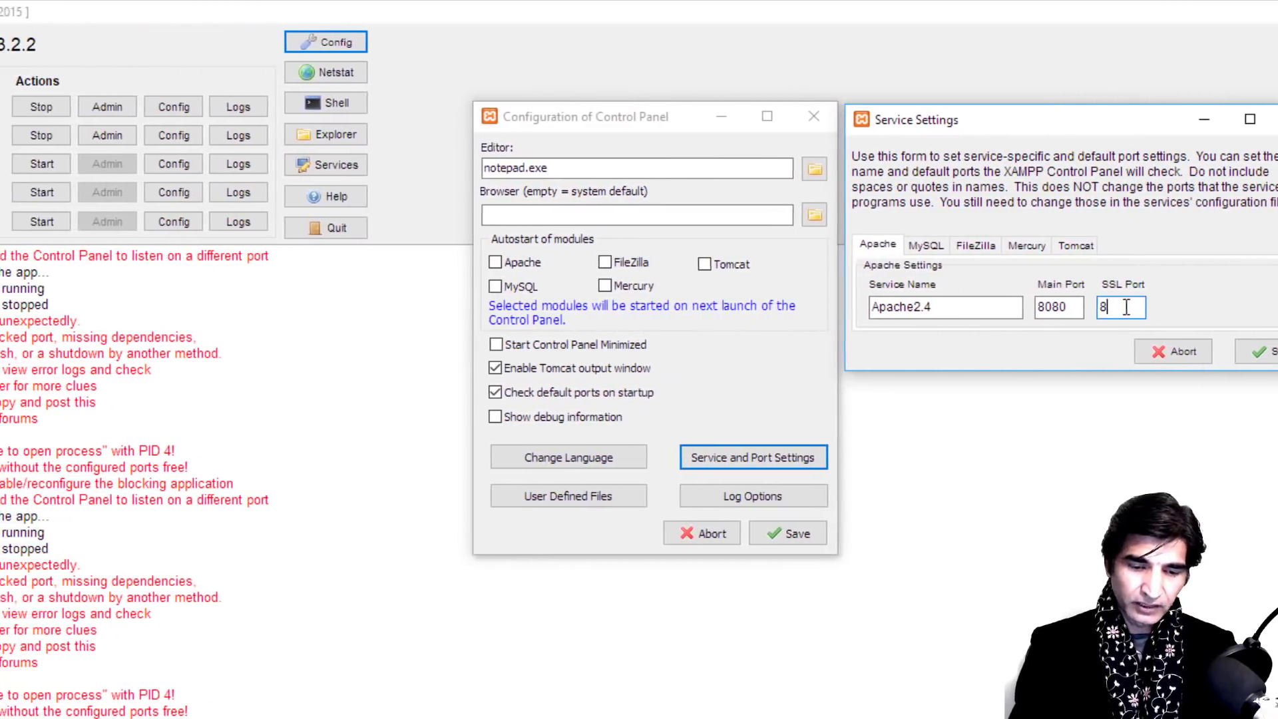
{"action": "type", "text": "8012"}
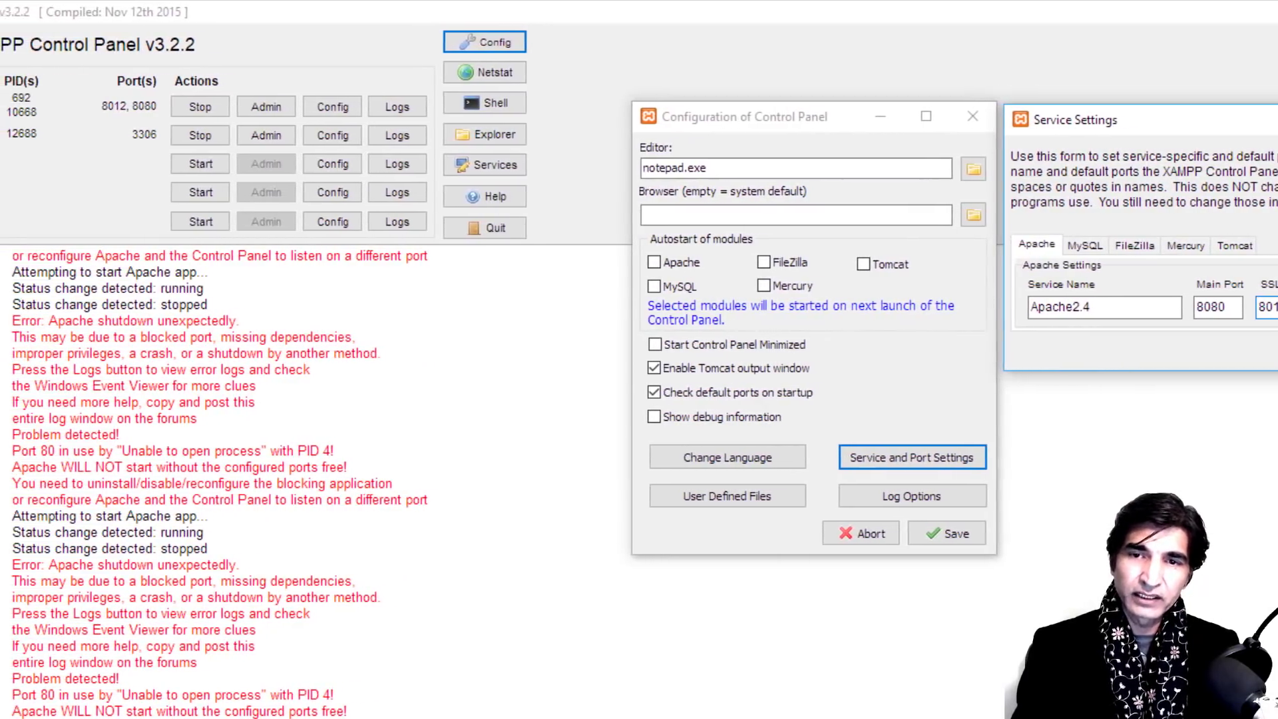
{"action": "left_click", "coordinate": [1276, 349]}
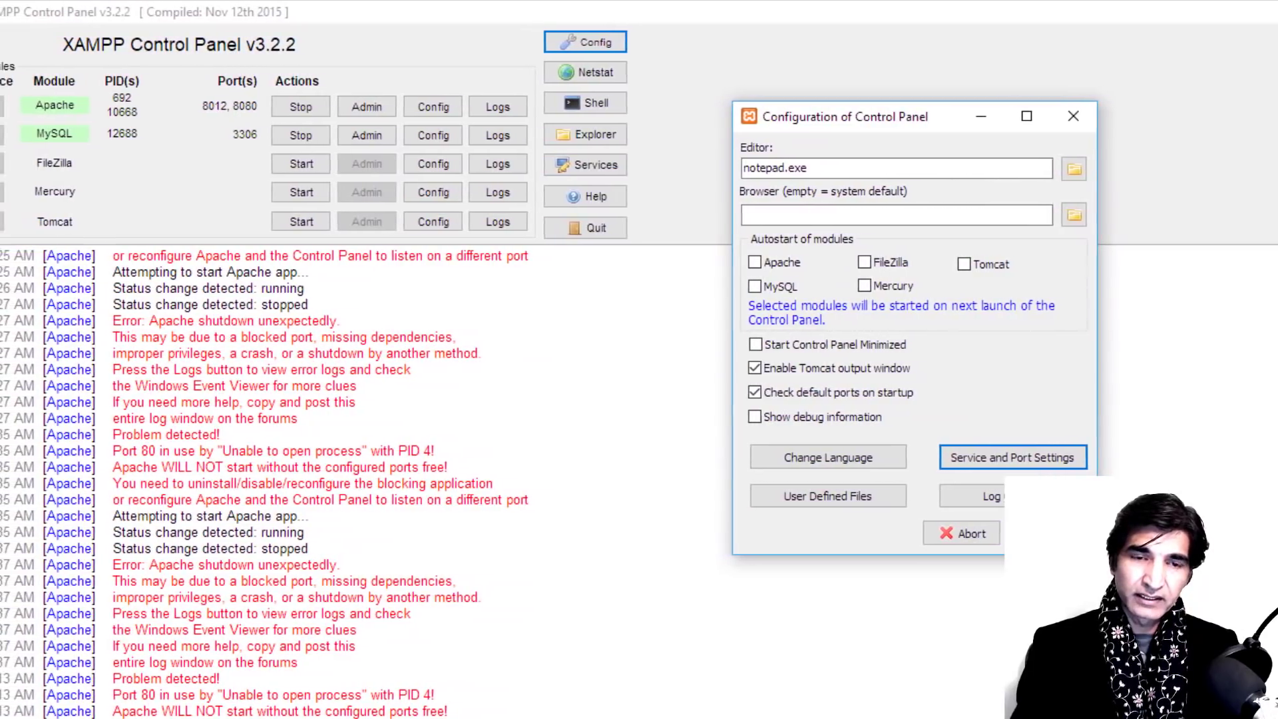
{"action": "left_click", "coordinate": [1018, 533]}
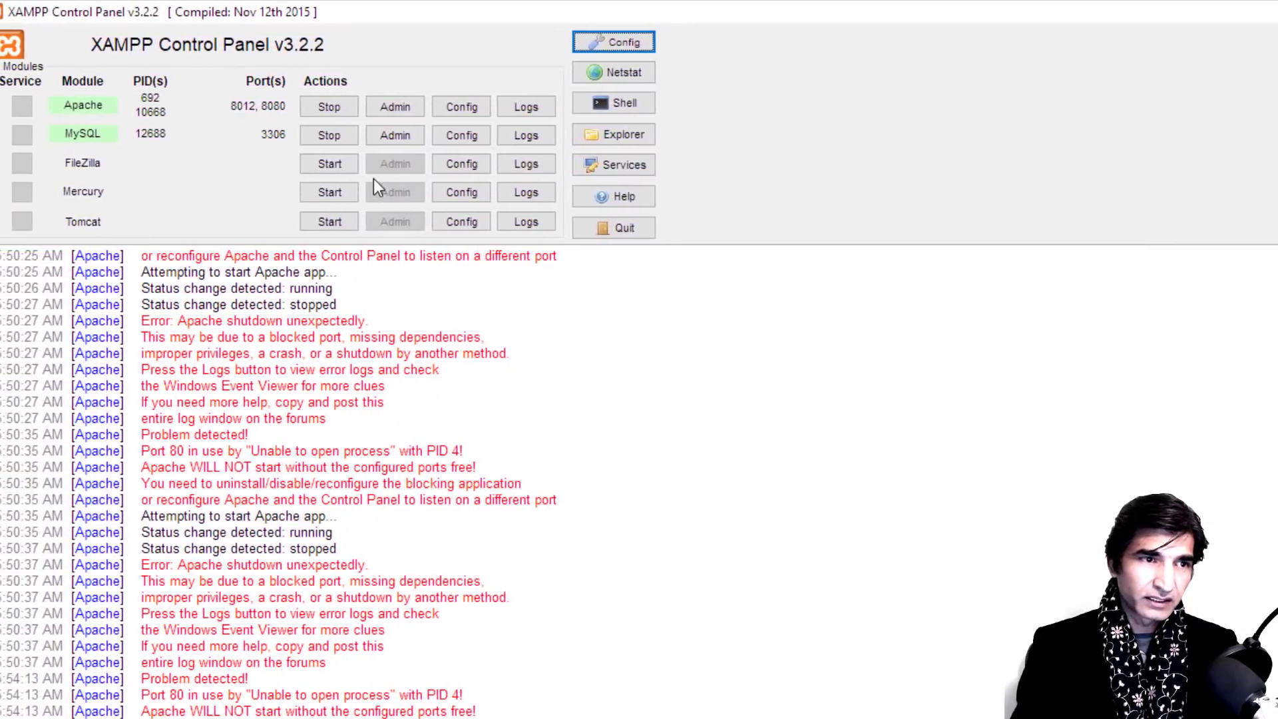
Step: Restart Apache and MySQL, then view the localhost:8080 dashboard in Chrome
{"action": "left_click", "coordinate": [337, 109]}
{"action": "left_click", "coordinate": [339, 136]}
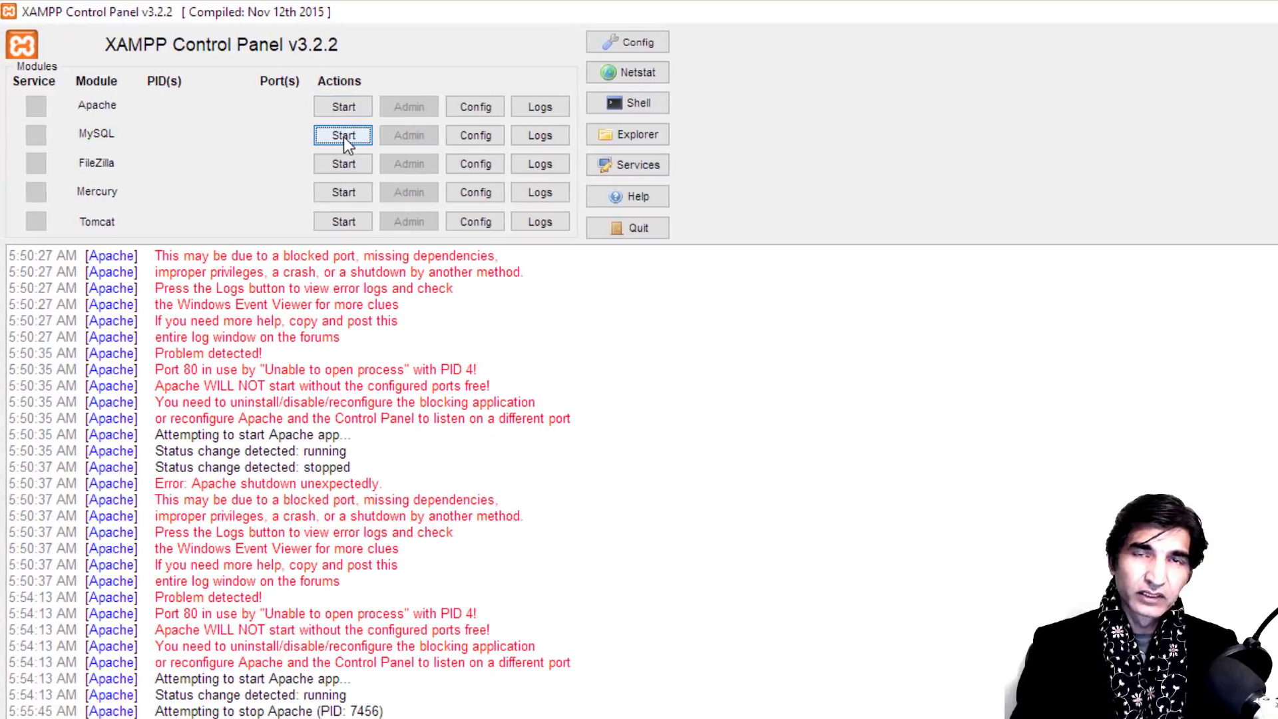
{"action": "left_click", "coordinate": [344, 107]}
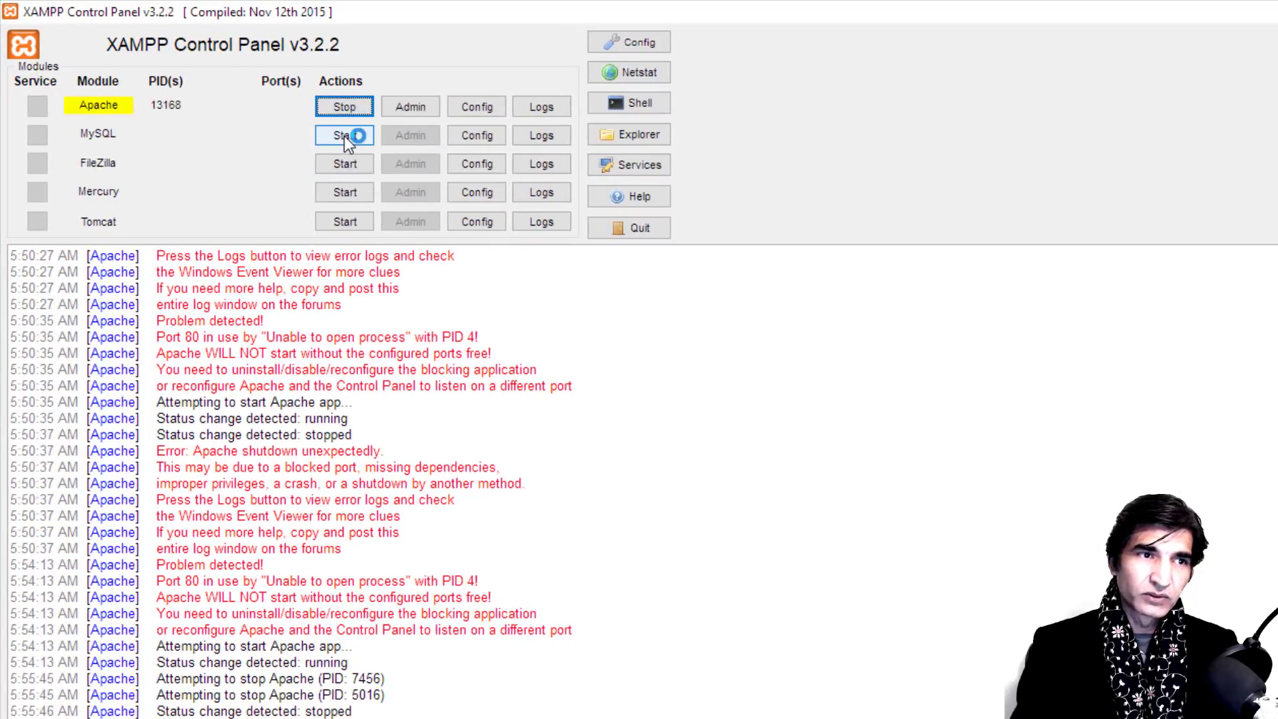
{"action": "left_click", "coordinate": [345, 135]}
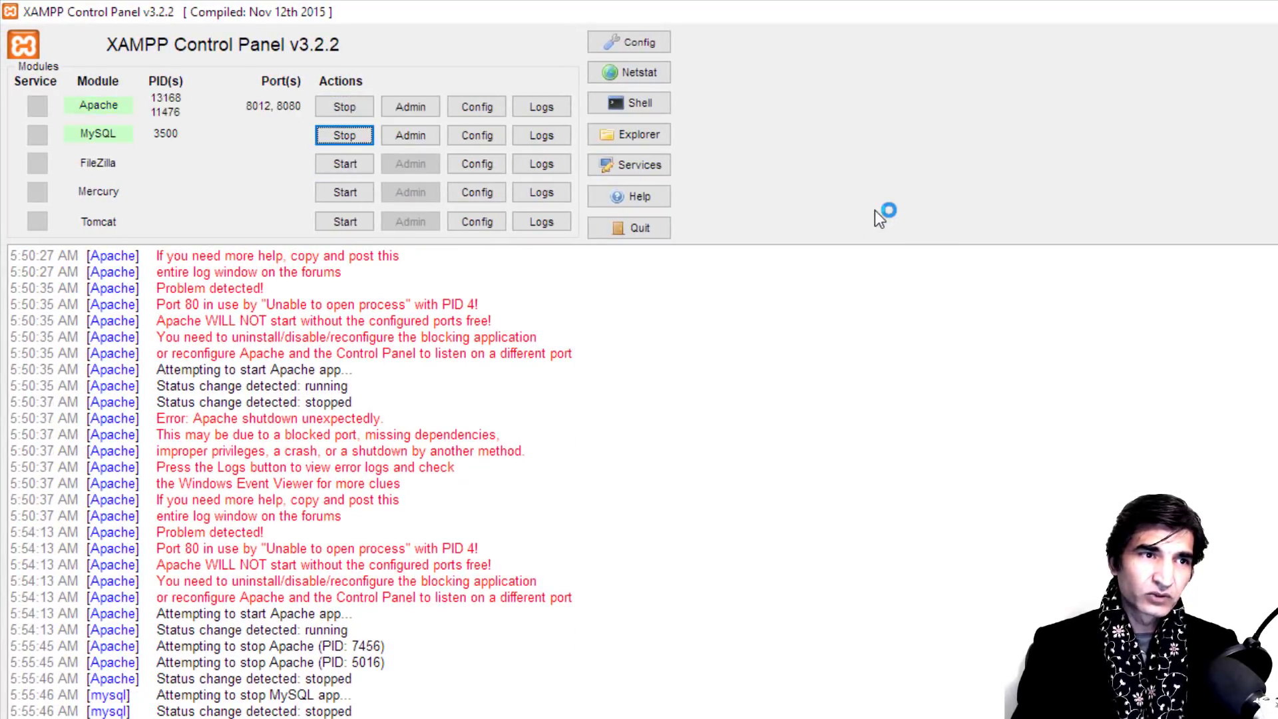
{"action": "key", "text": "alt+Tab"}
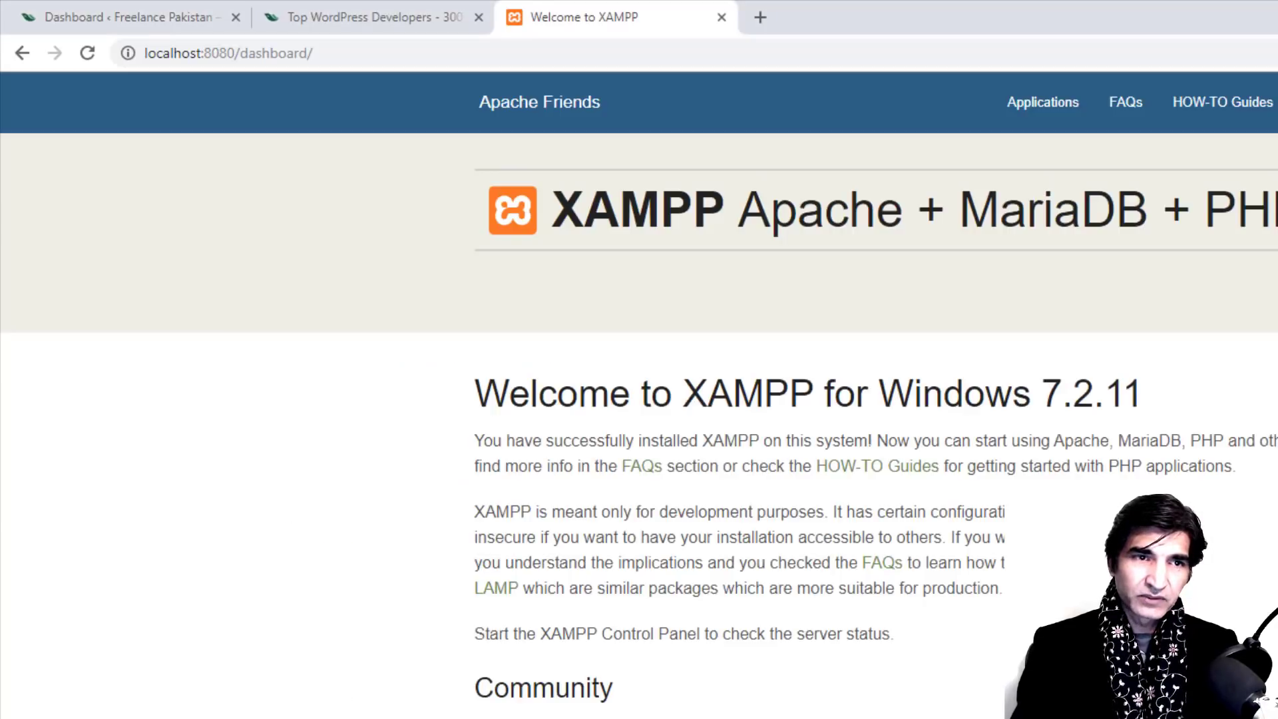
{"action": "left_click", "coordinate": [89, 53]}
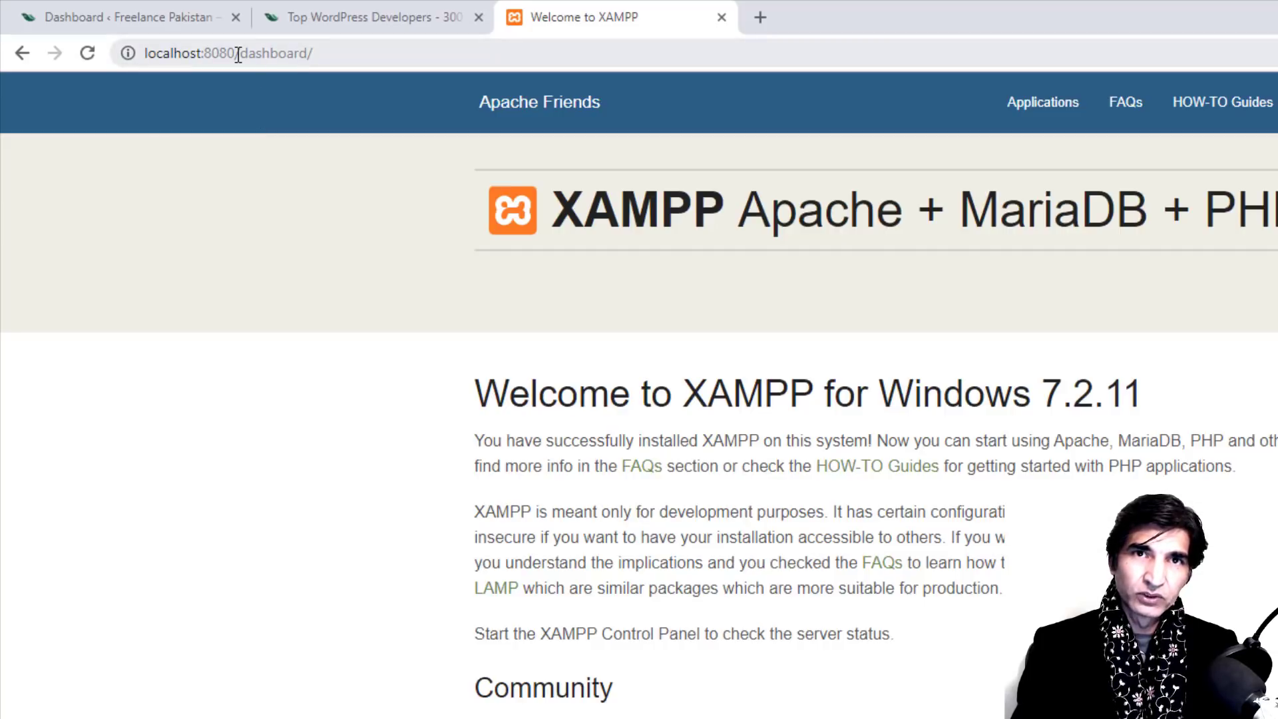
{"action": "left_click_drag", "start_coordinate": [236, 53], "coordinate": [603, 53]}
{"action": "key", "text": "BackSpace"}
{"action": "key", "text": "BackSpace"}
{"action": "key", "text": "BackSpace"}
{"action": "key", "text": "BackSpace"}
{"action": "key", "text": "BackSpace"}
{"action": "key", "text": "BackSpace"}
{"action": "key", "text": "BackSpace"}
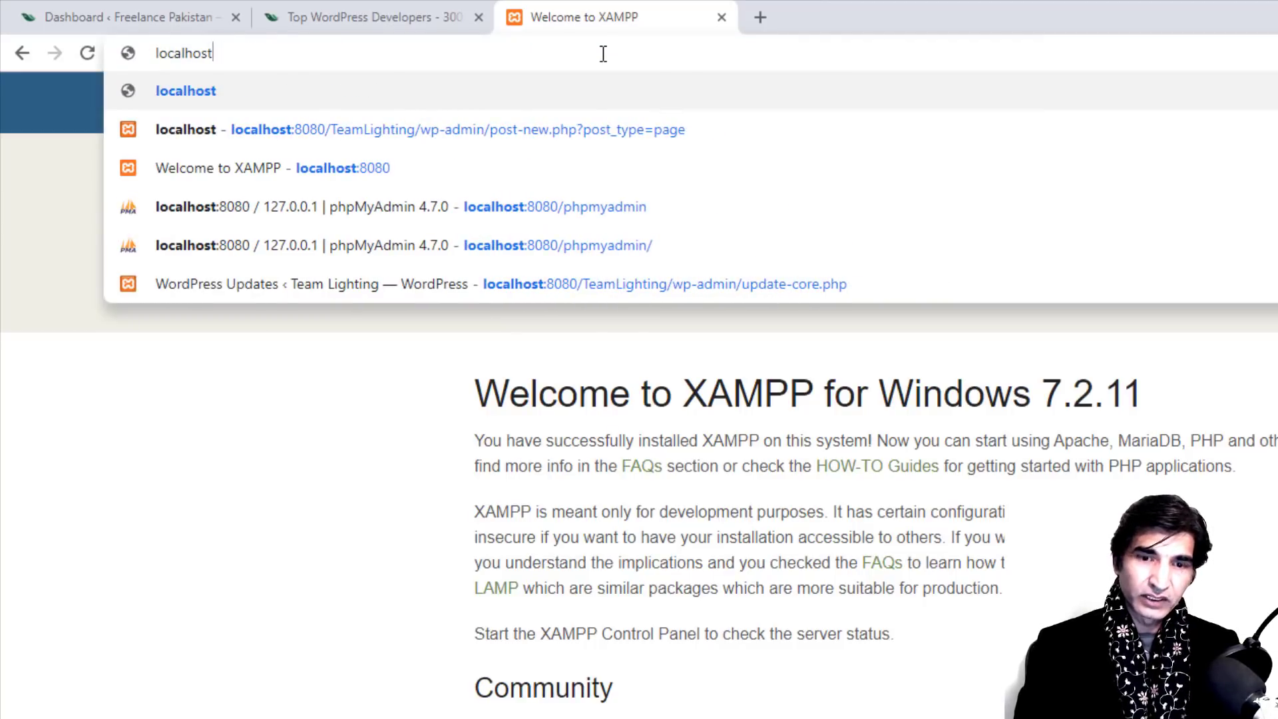
{"action": "key", "text": "Return"}
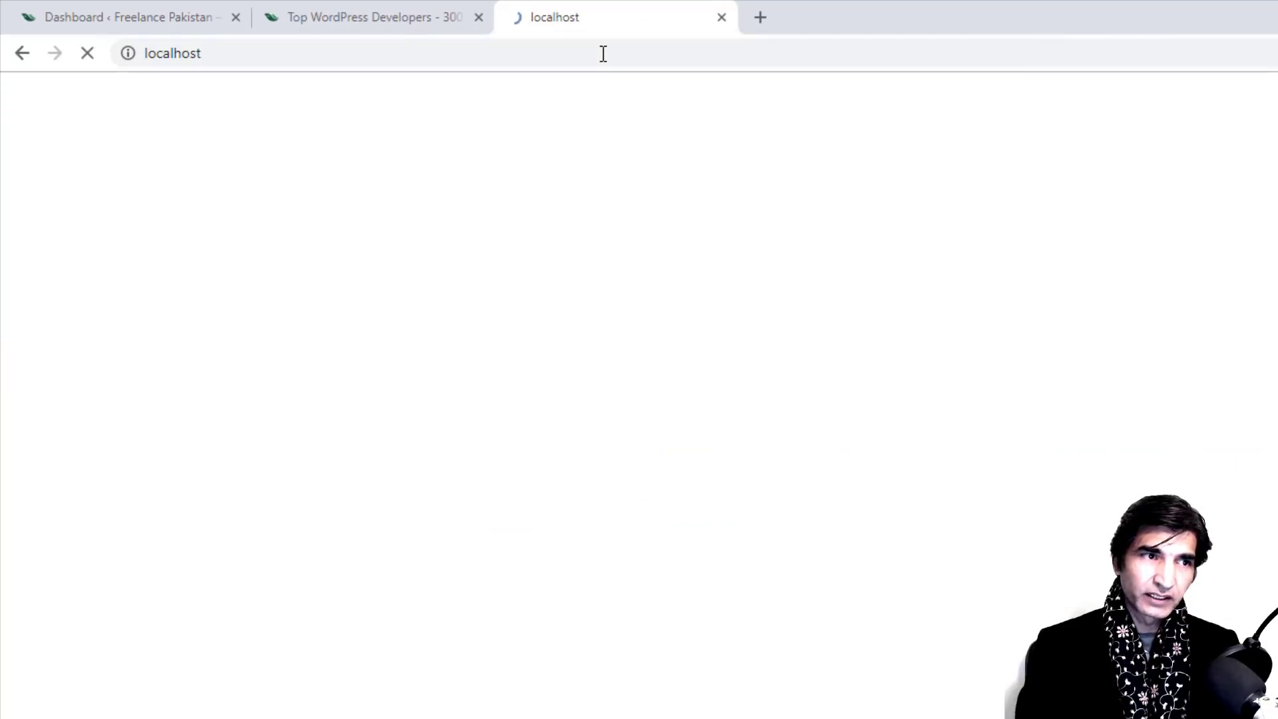
{"action": "left_click", "coordinate": [333, 53]}
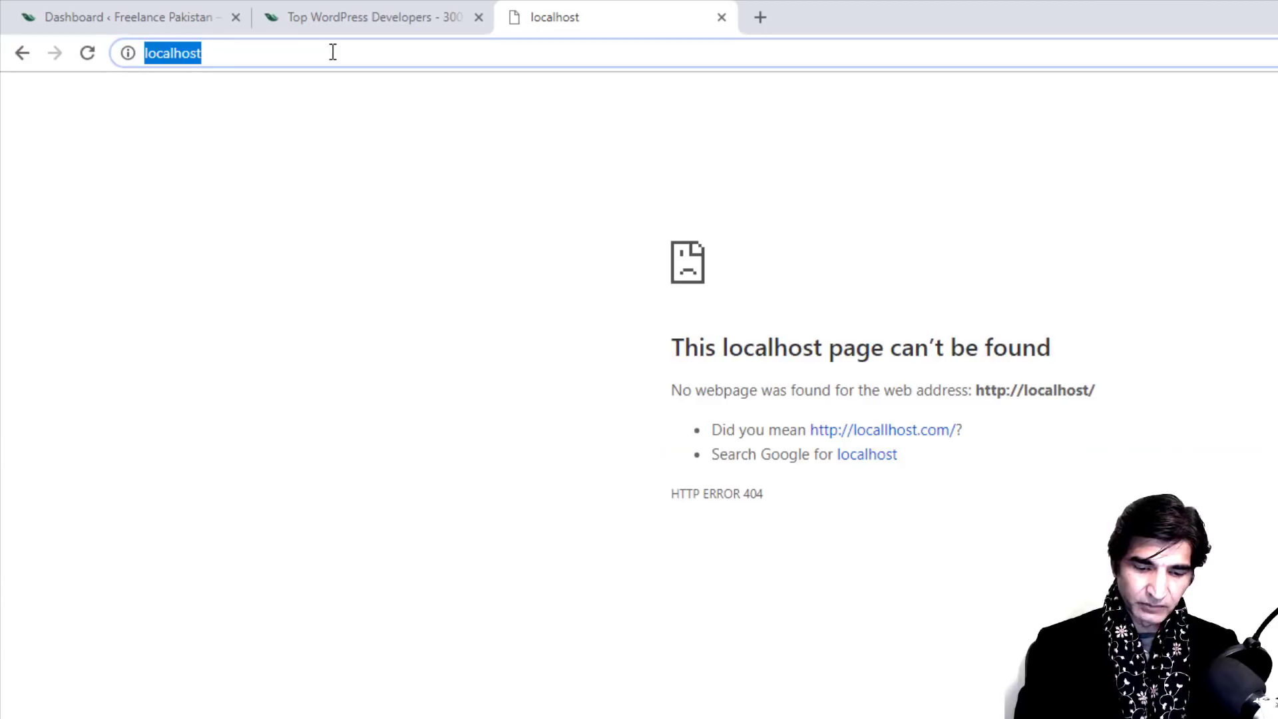
{"action": "left_click", "coordinate": [333, 52]}
{"action": "type", "text": ":"}
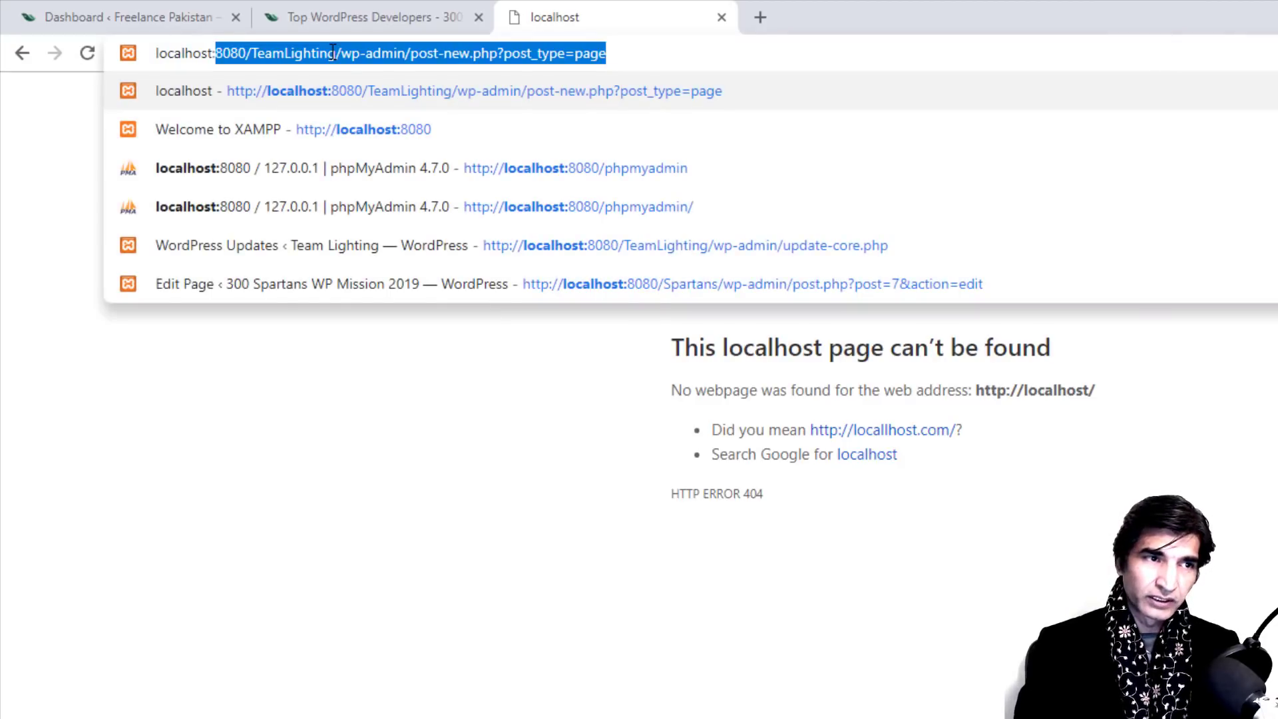
{"action": "type", "text": "8080"}
{"action": "key", "text": "Return"}
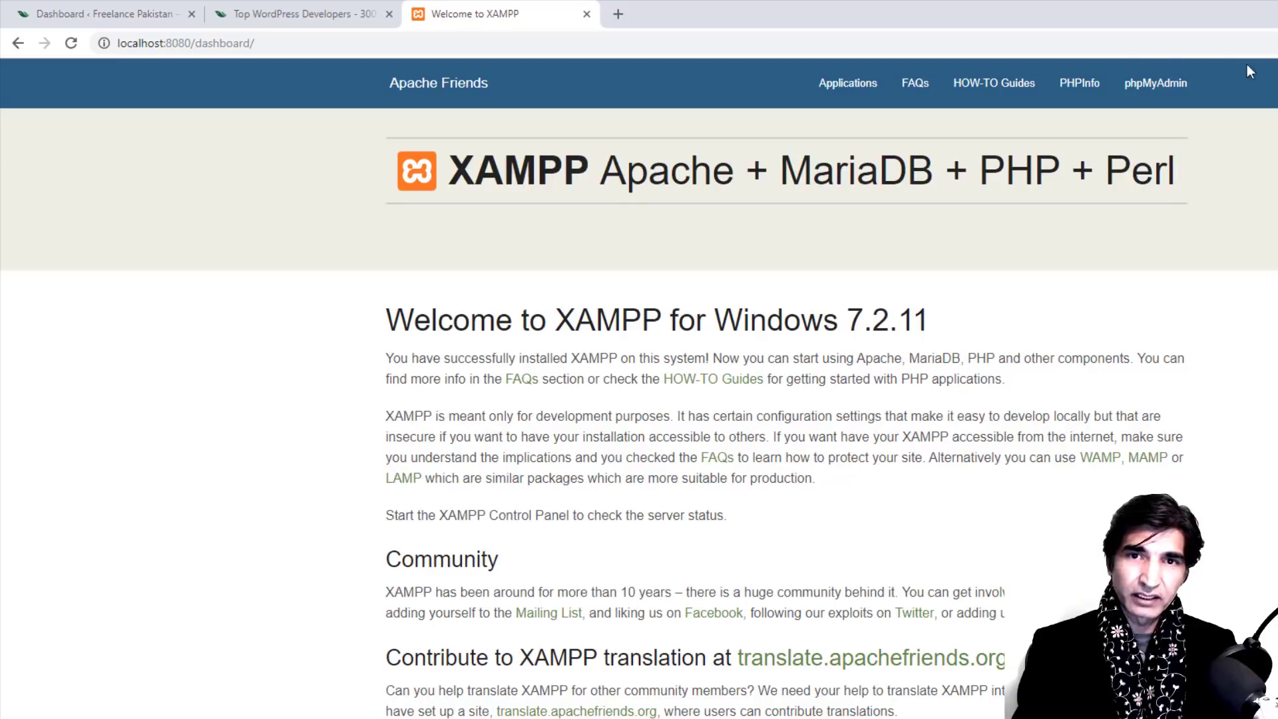
Step: Create an empty database named WPSpartans300 from phpMyAdmin's Databases tab
{"action": "left_click", "coordinate": [1139, 83]}
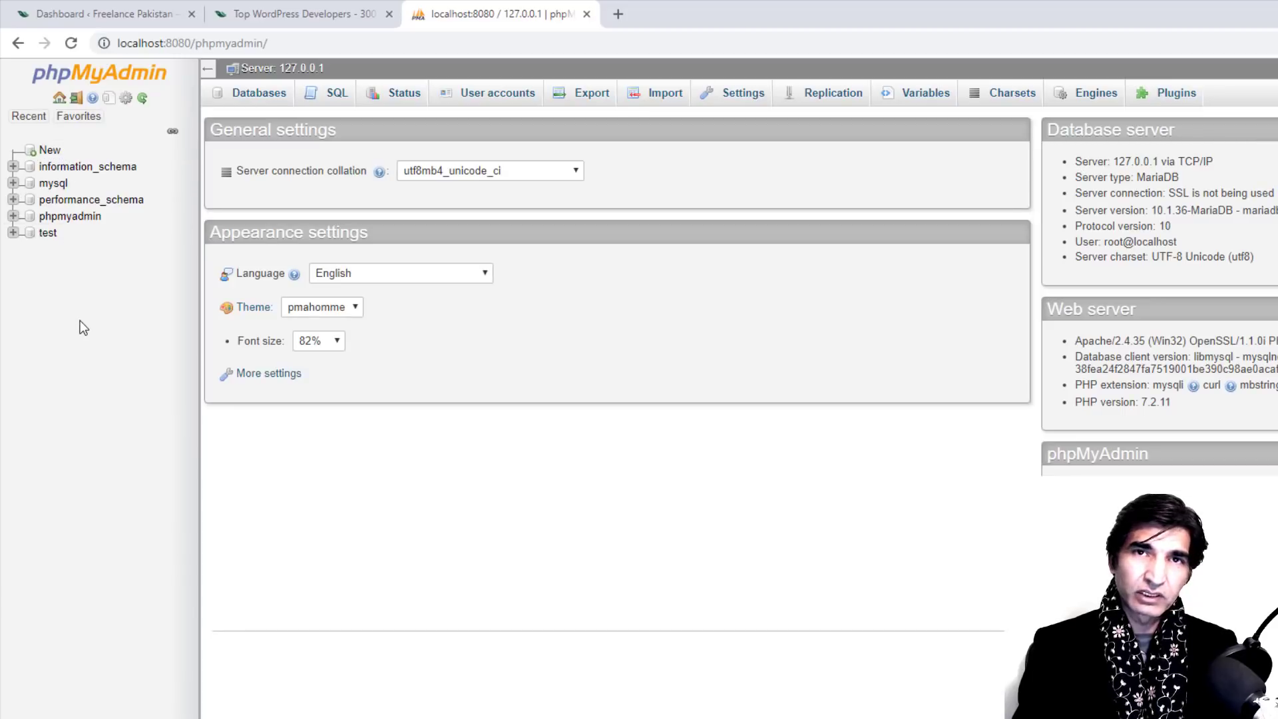
{"action": "left_click", "coordinate": [253, 99]}
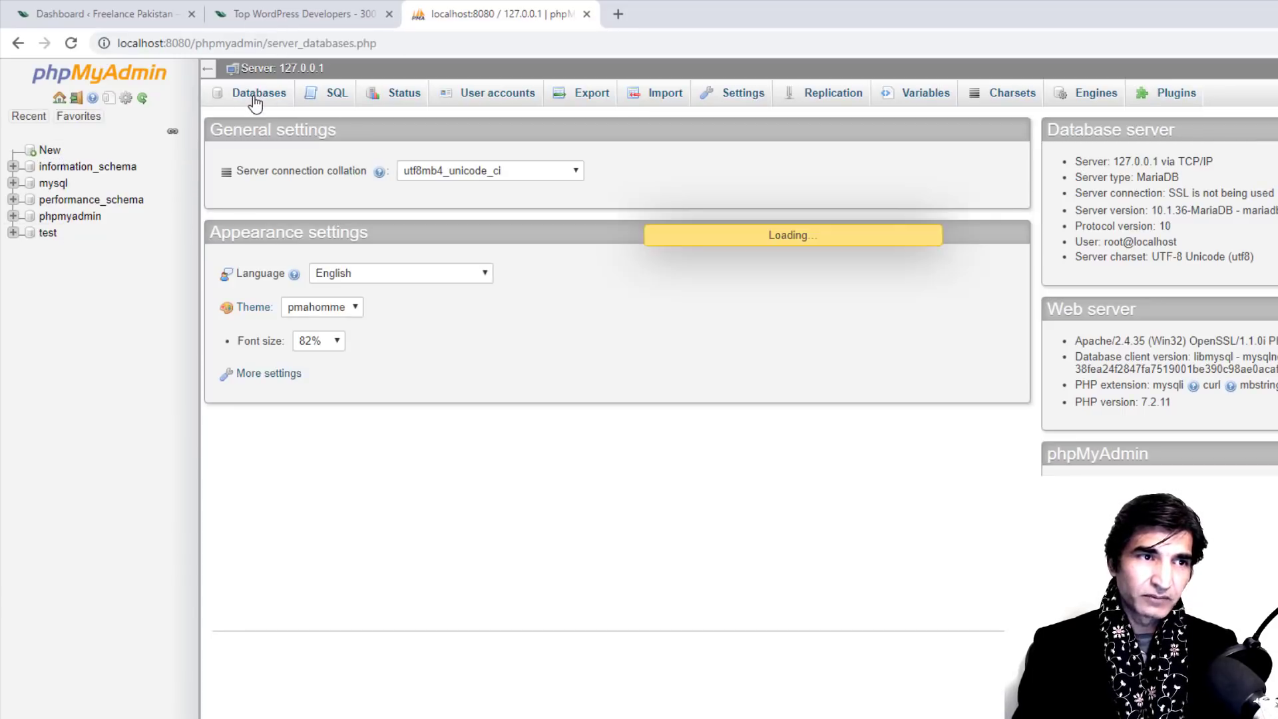
{"action": "left_click", "coordinate": [352, 225]}
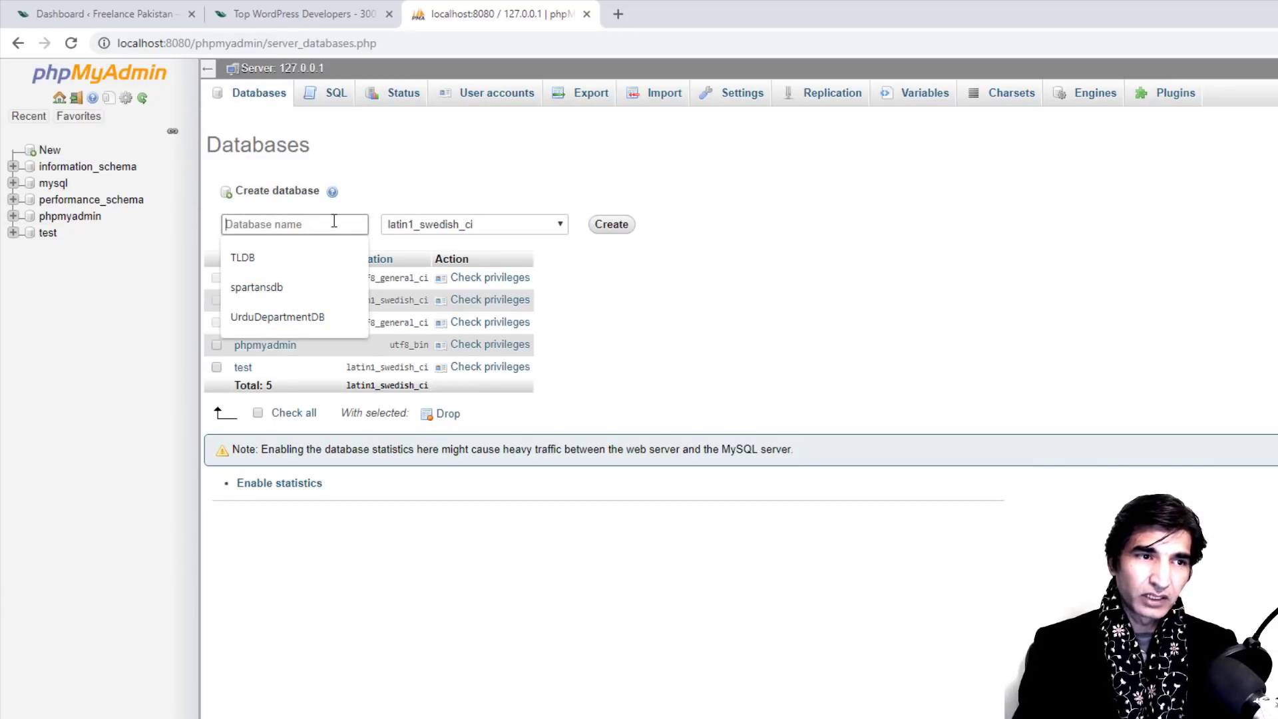
{"action": "type", "text": "WP "}
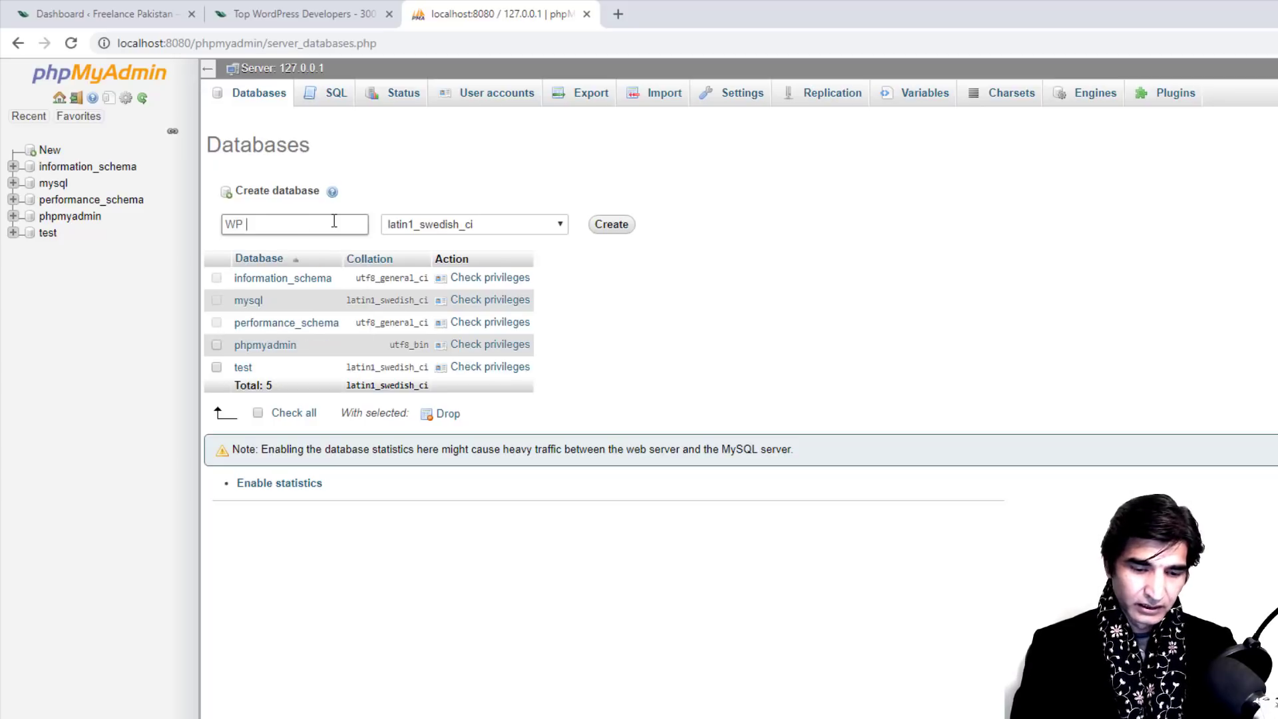
{"action": "type", "text": "Spartans 300"}
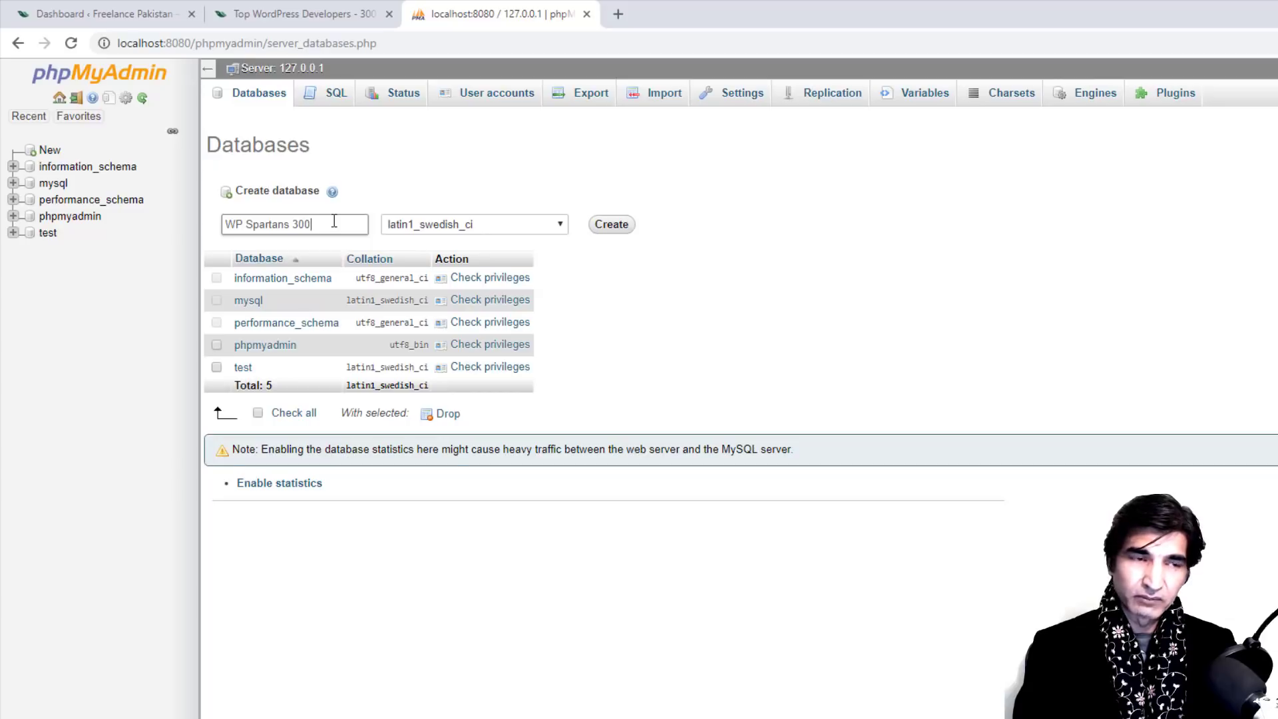
{"action": "key", "text": "BackSpace"}
{"action": "key", "text": "BackSpace"}
{"action": "key", "text": "BackSpace"}
{"action": "key", "text": "BackSpace"}
{"action": "key", "text": "BackSpace"}
{"action": "key", "text": "BackSpace"}
{"action": "key", "text": "BackSpace"}
{"action": "key", "text": "BackSpace"}
{"action": "key", "text": "BackSpace"}
{"action": "key", "text": "BackSpace"}
{"action": "key", "text": "BackSpace"}
{"action": "key", "text": "BackSpace"}
{"action": "key", "text": "BackSpace"}
{"action": "key", "text": "BackSpace"}
{"action": "key", "text": "BackSpace"}
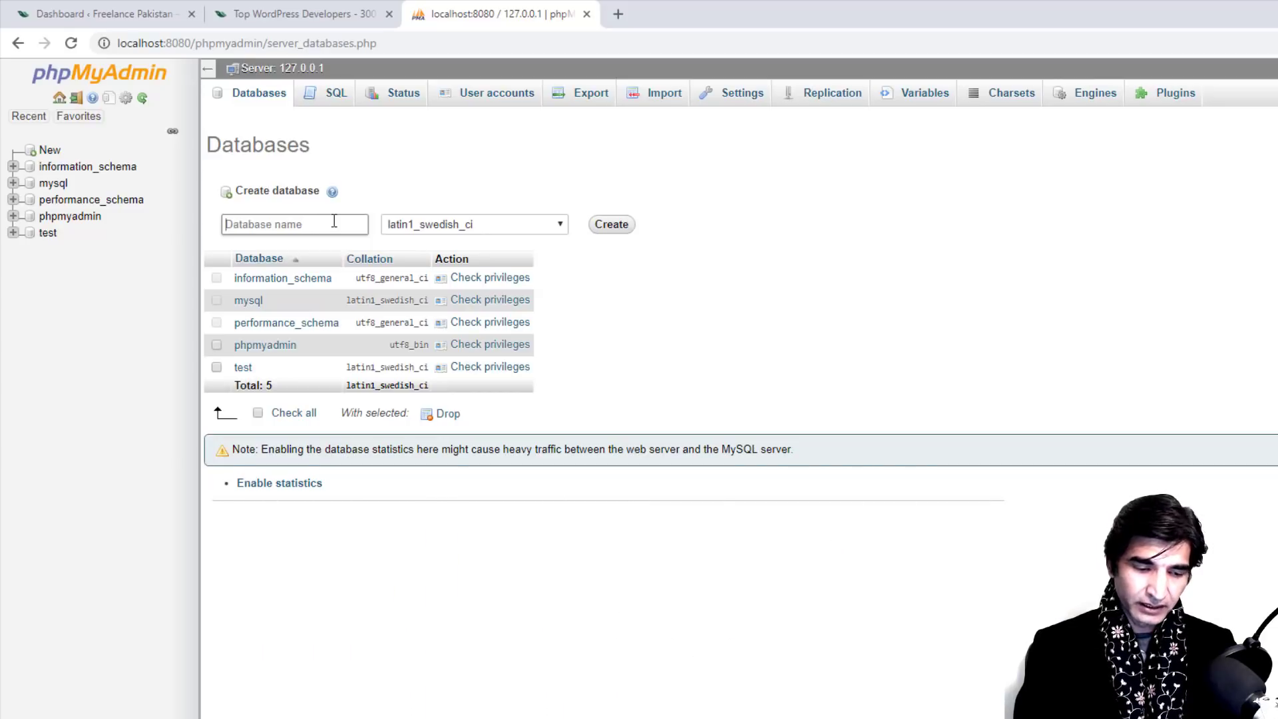
{"action": "type", "text": "WP"}
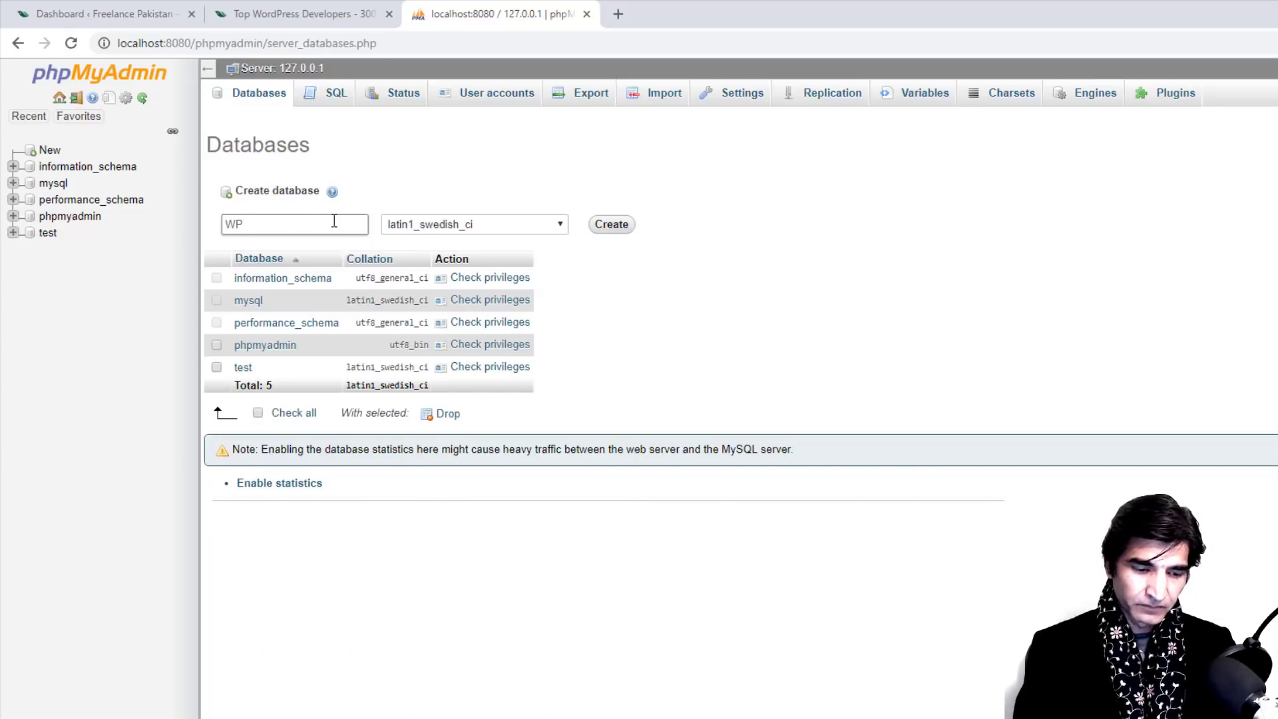
{"action": "type", "text": "Spartans"}
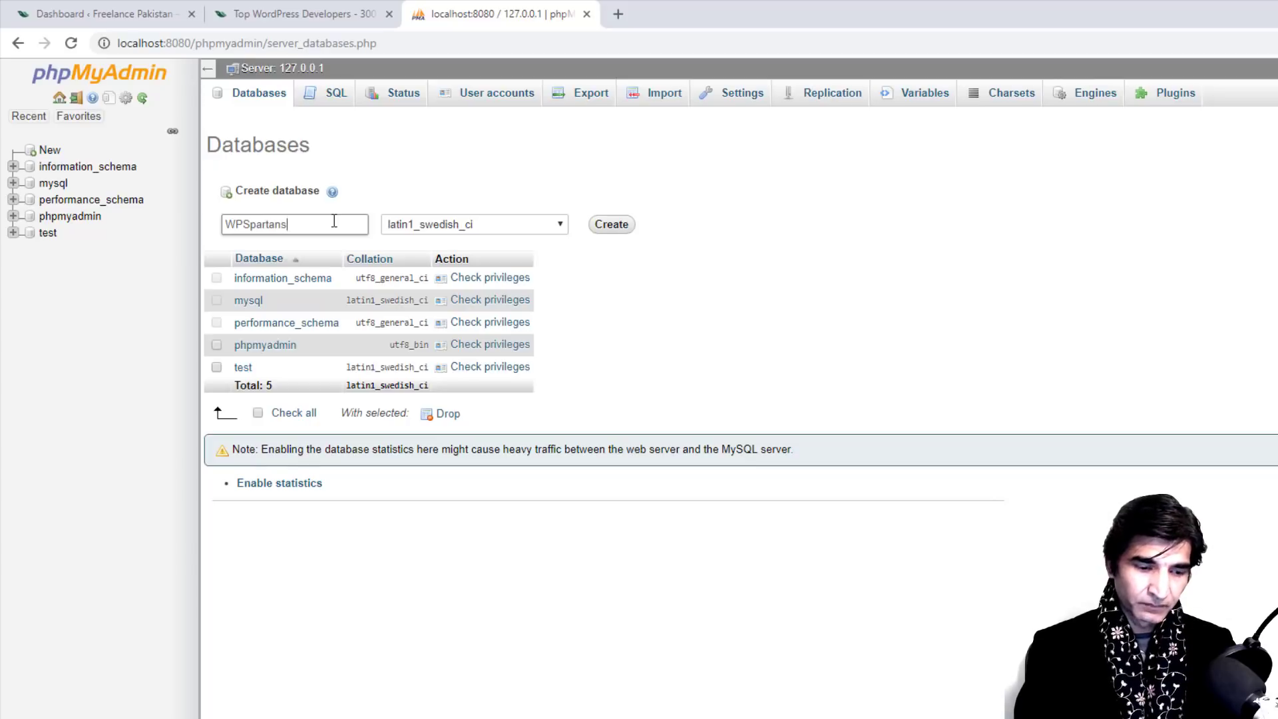
{"action": "type", "text": "300"}
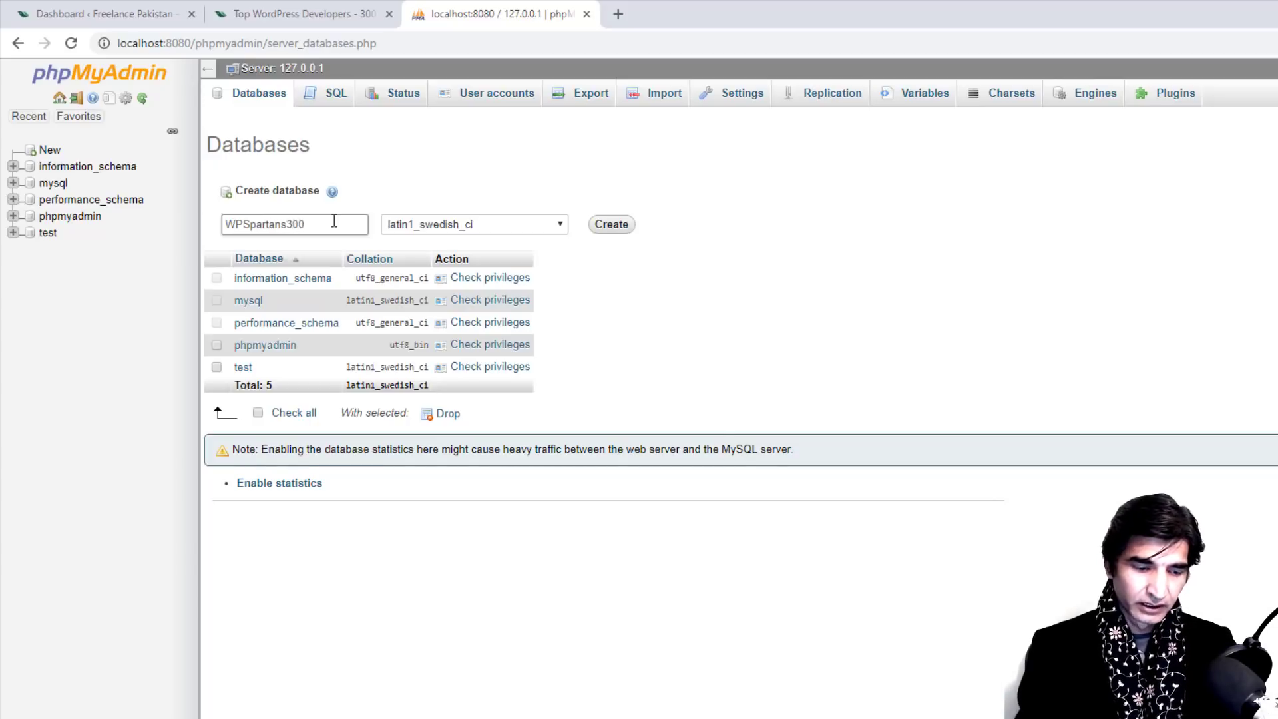
{"action": "key", "text": "ctrl+a"}
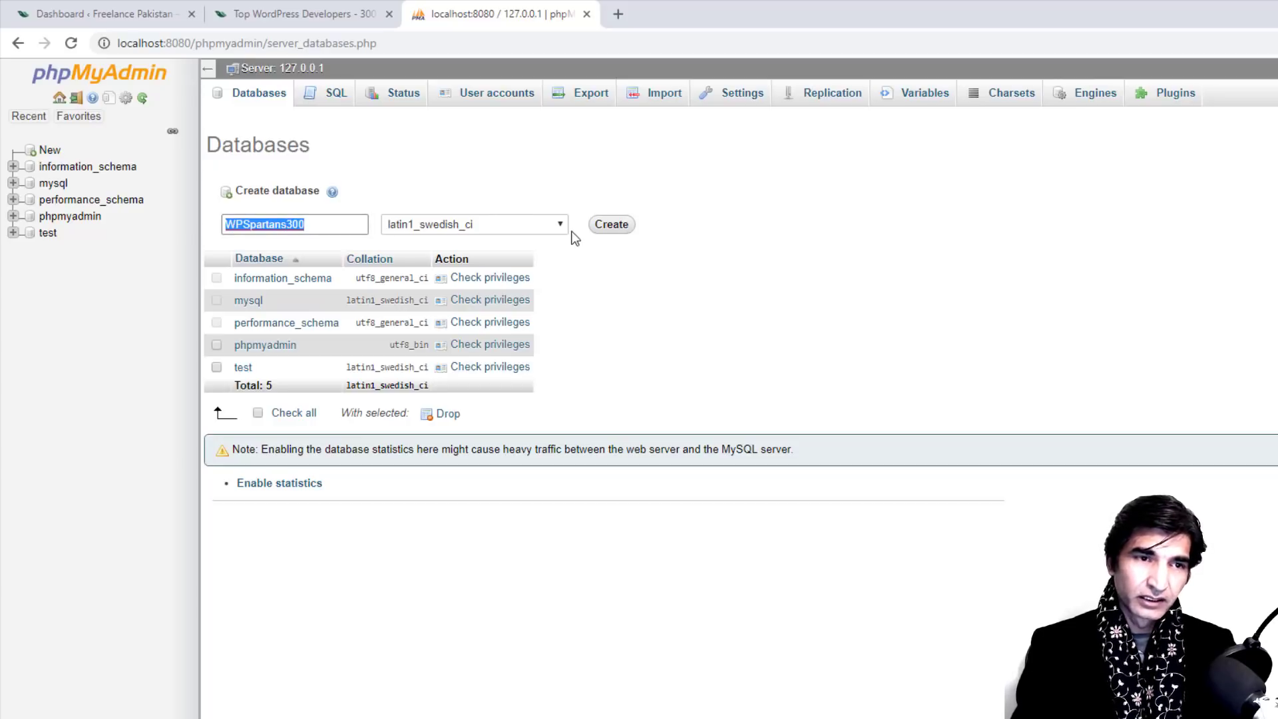
{"action": "left_click", "coordinate": [605, 227]}
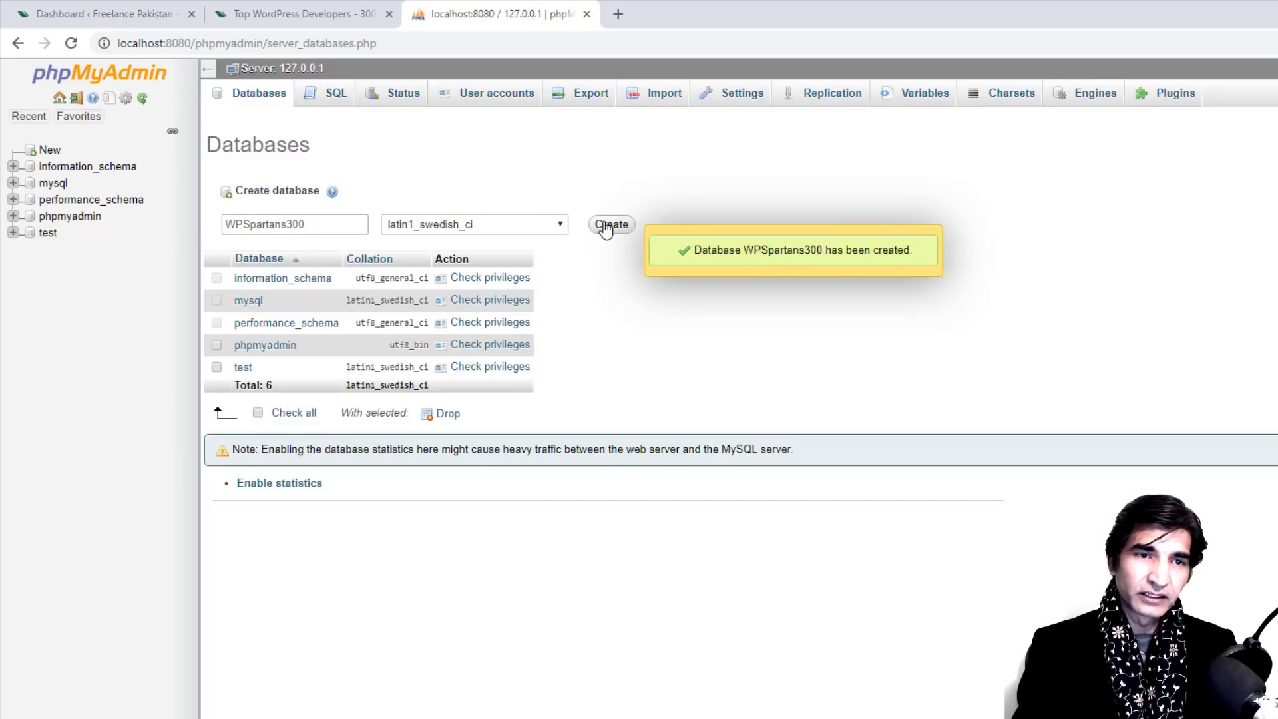
{"action": "left_click", "coordinate": [213, 322]}
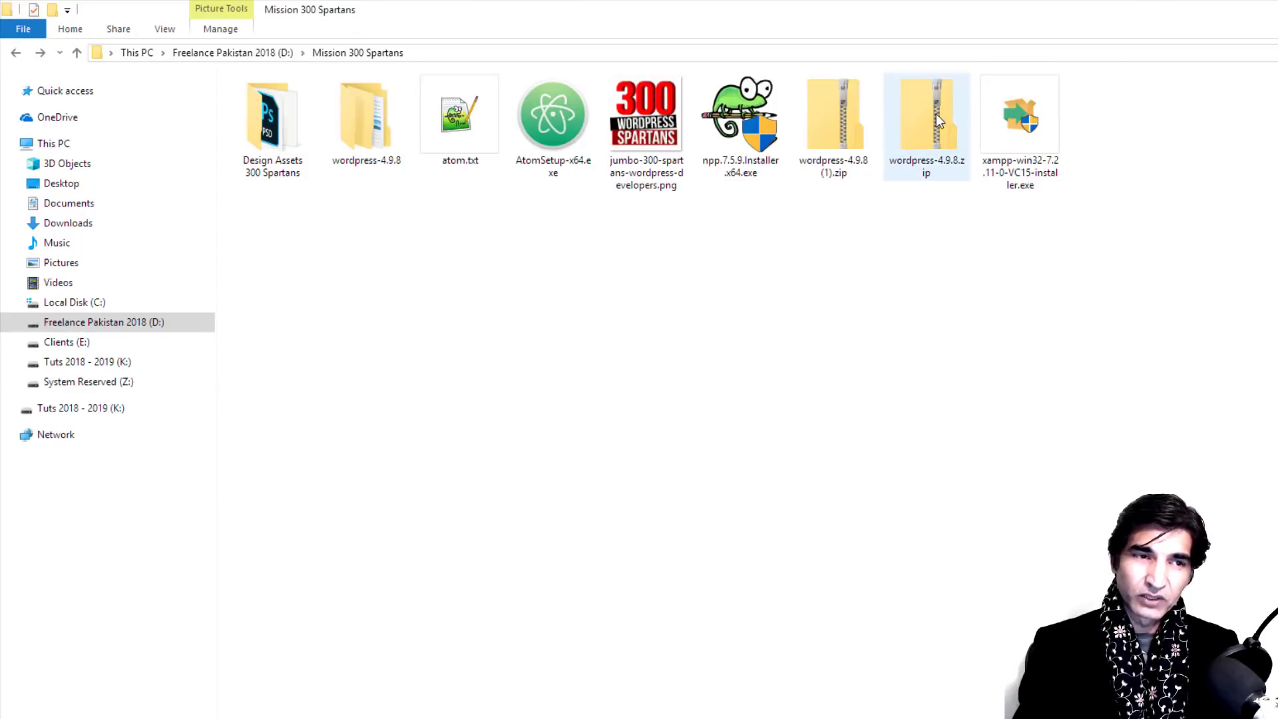
Step: Copy the wordpress folder from wordpress-4.9.8 and paste it into C:\xampp\htdocs
{"action": "left_click", "coordinate": [368, 112]}
{"action": "double_click", "coordinate": [369, 111]}
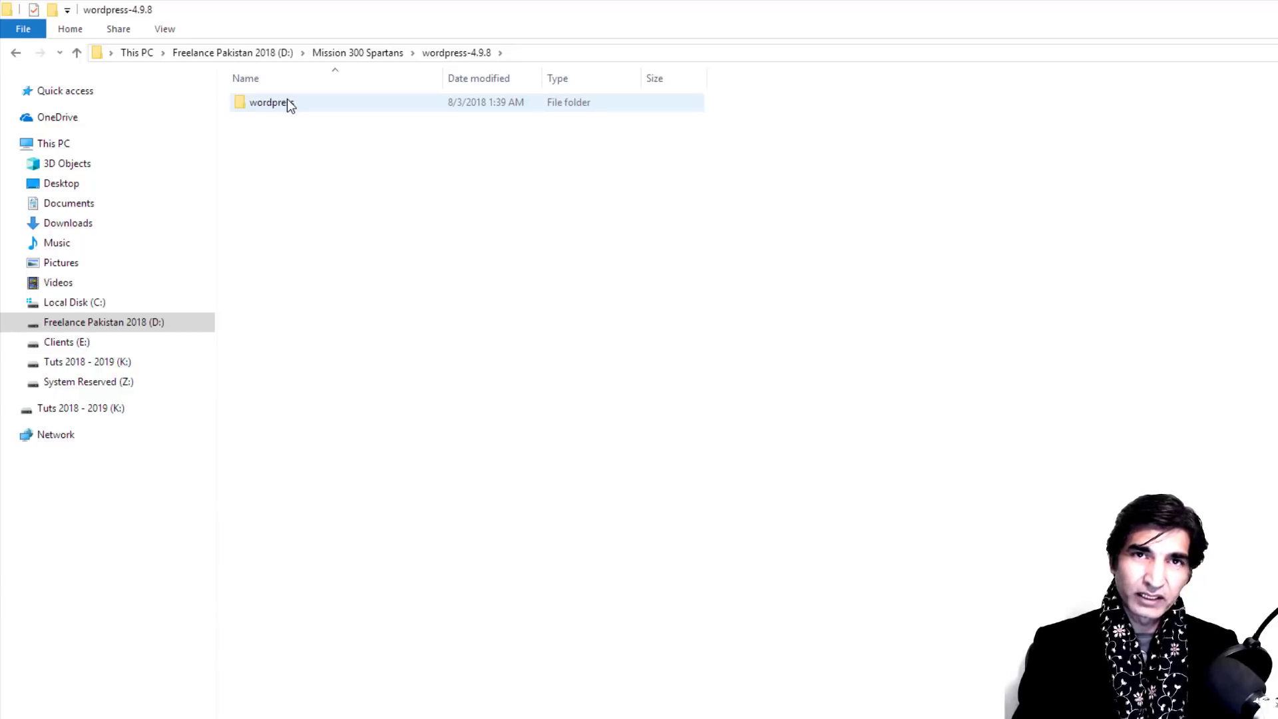
{"action": "mouse_move", "coordinate": [287, 102]}
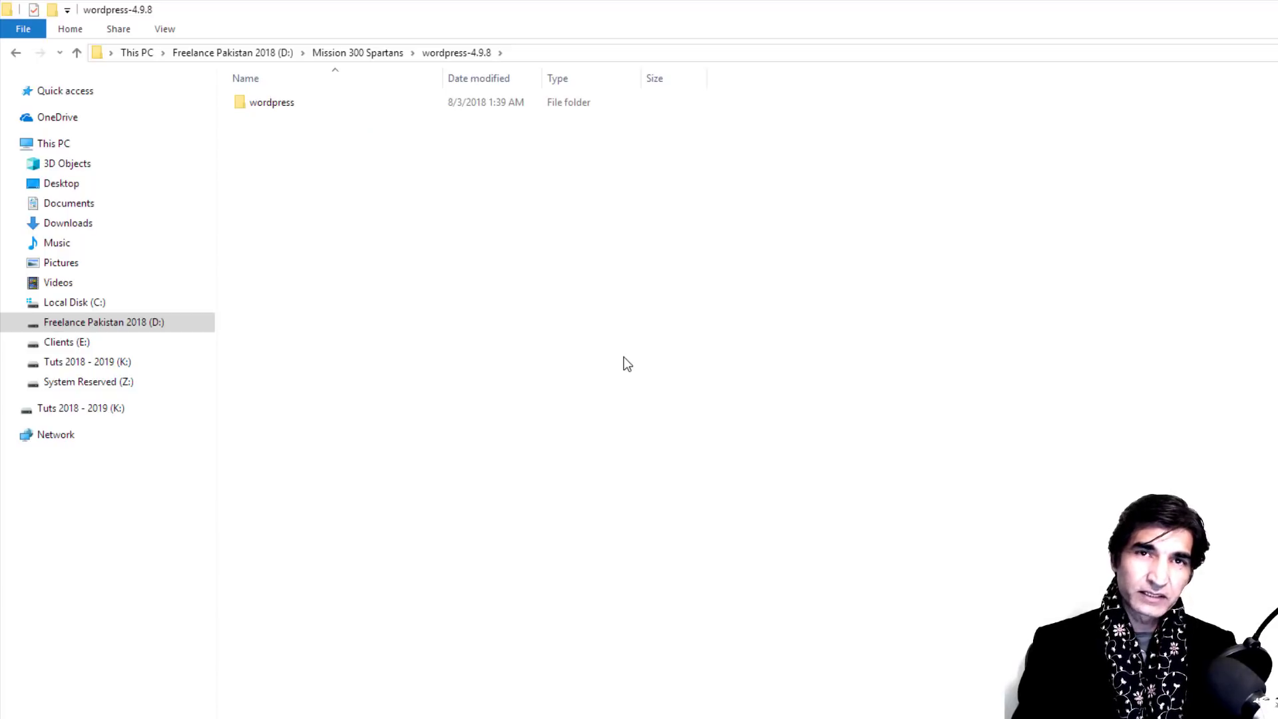
{"action": "left_click", "coordinate": [259, 104]}
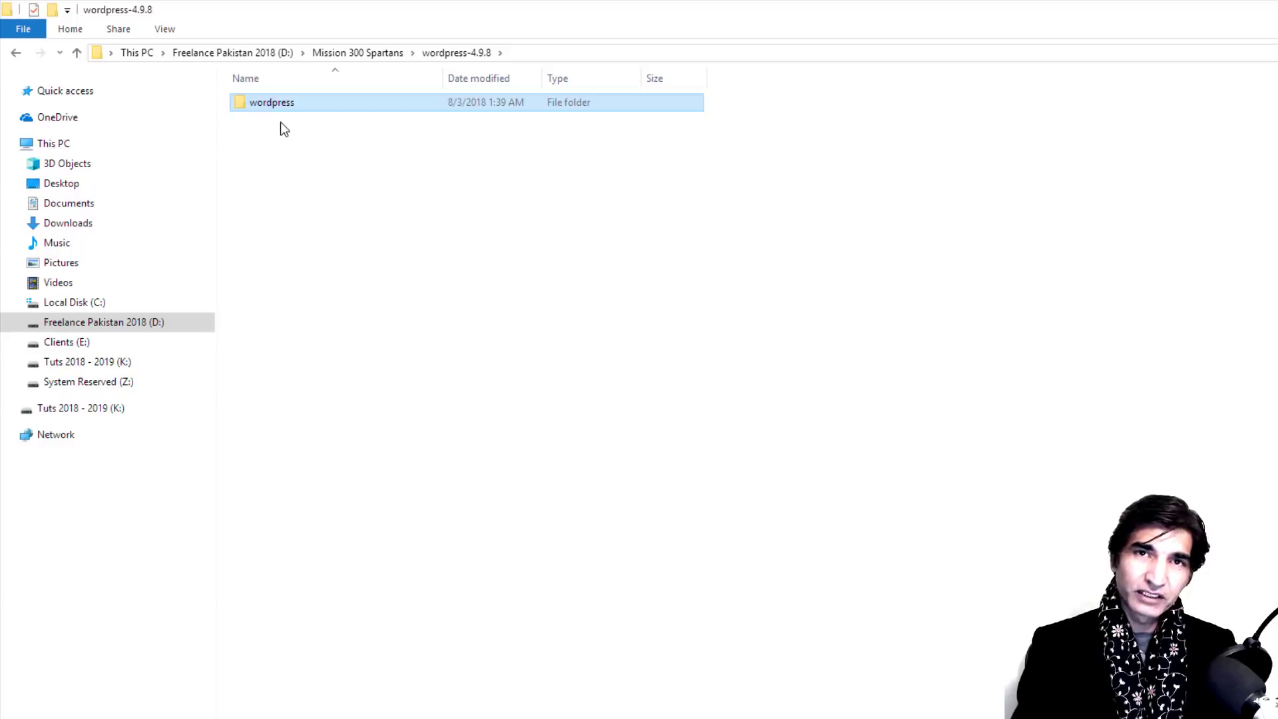
{"action": "left_click", "coordinate": [85, 306]}
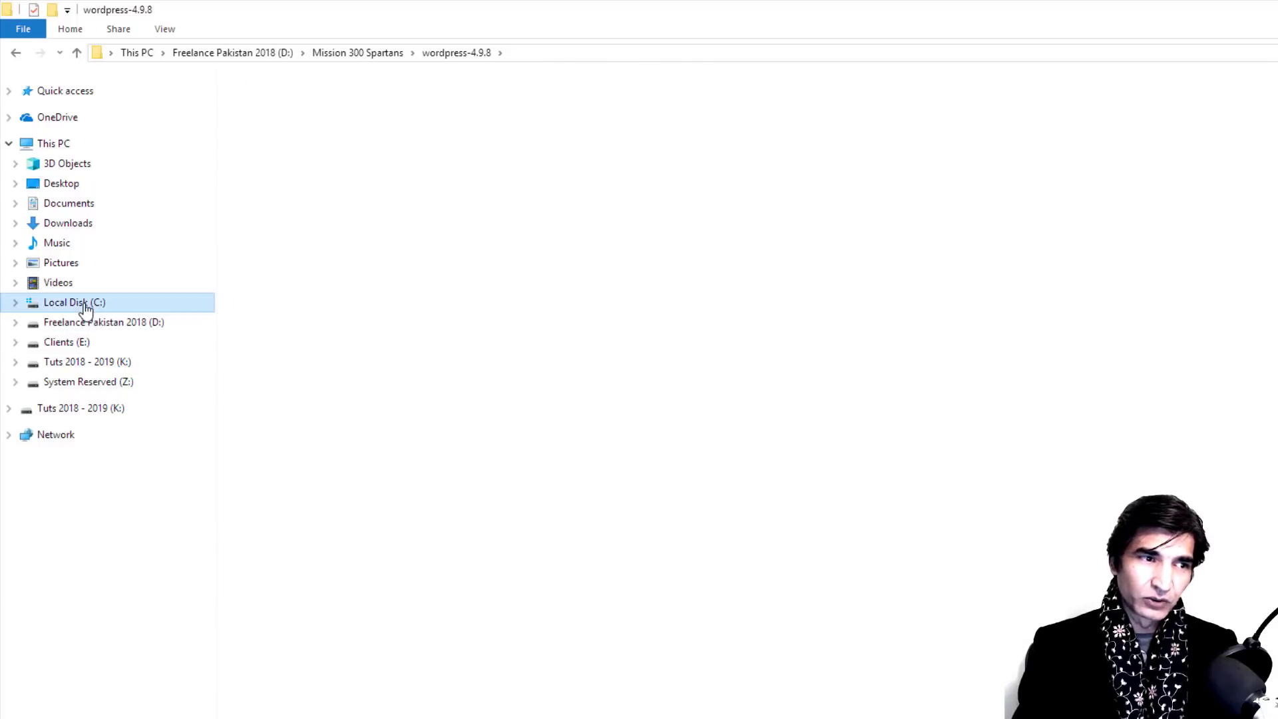
{"action": "double_click", "coordinate": [265, 160]}
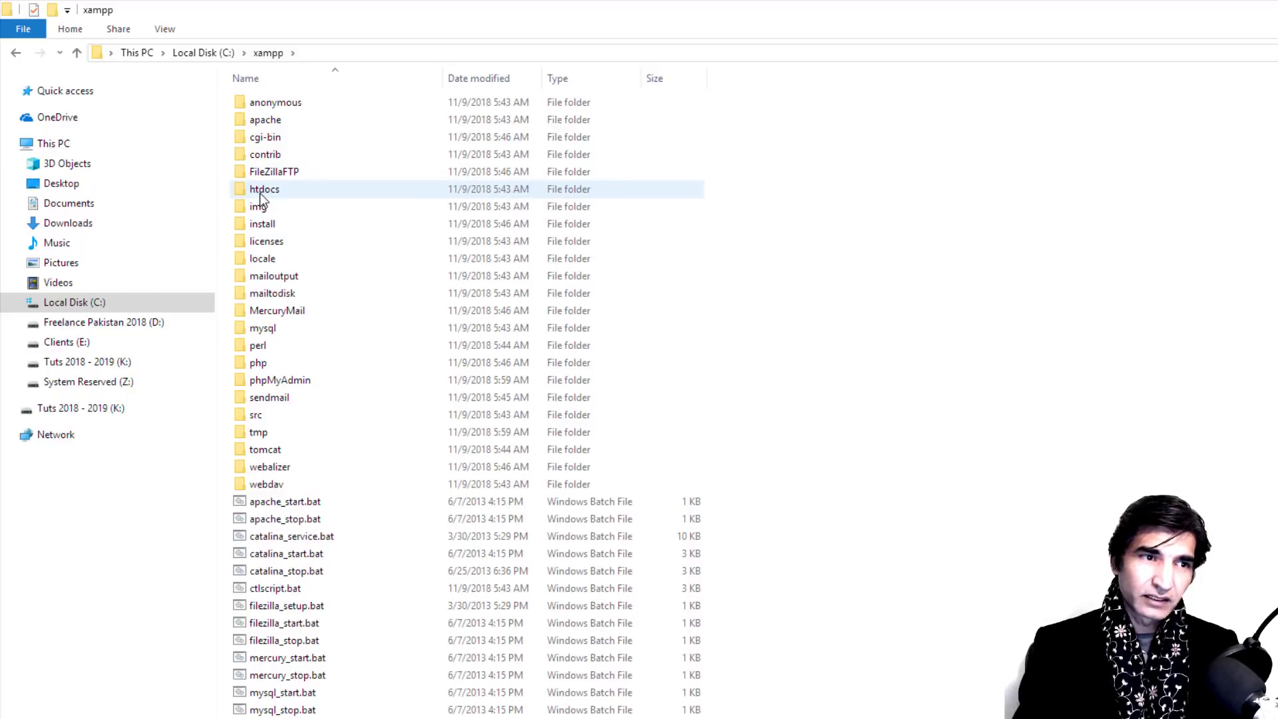
{"action": "double_click", "coordinate": [259, 192]}
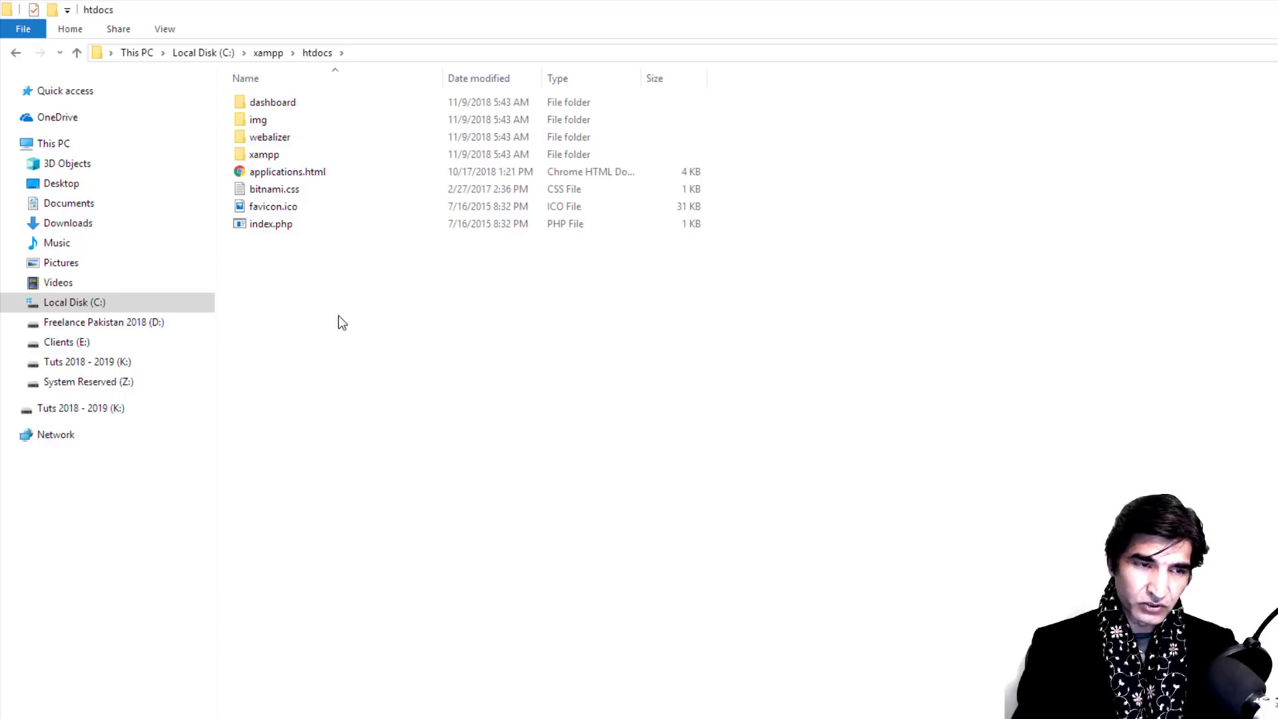
{"action": "key", "text": "ctrl+v"}
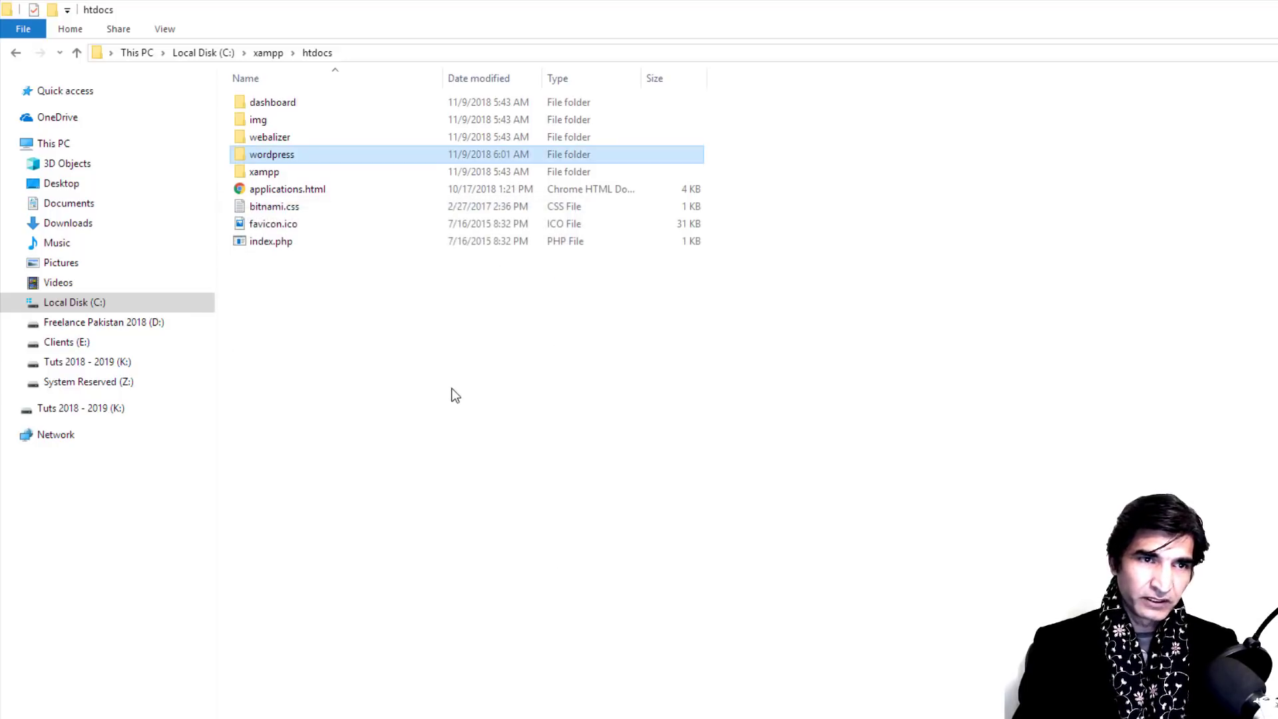
Step: Rename the copied wordpress folder in htdocs to WPSpartans300
{"action": "right_click", "coordinate": [282, 154]}
{"action": "left_click", "coordinate": [337, 627]}
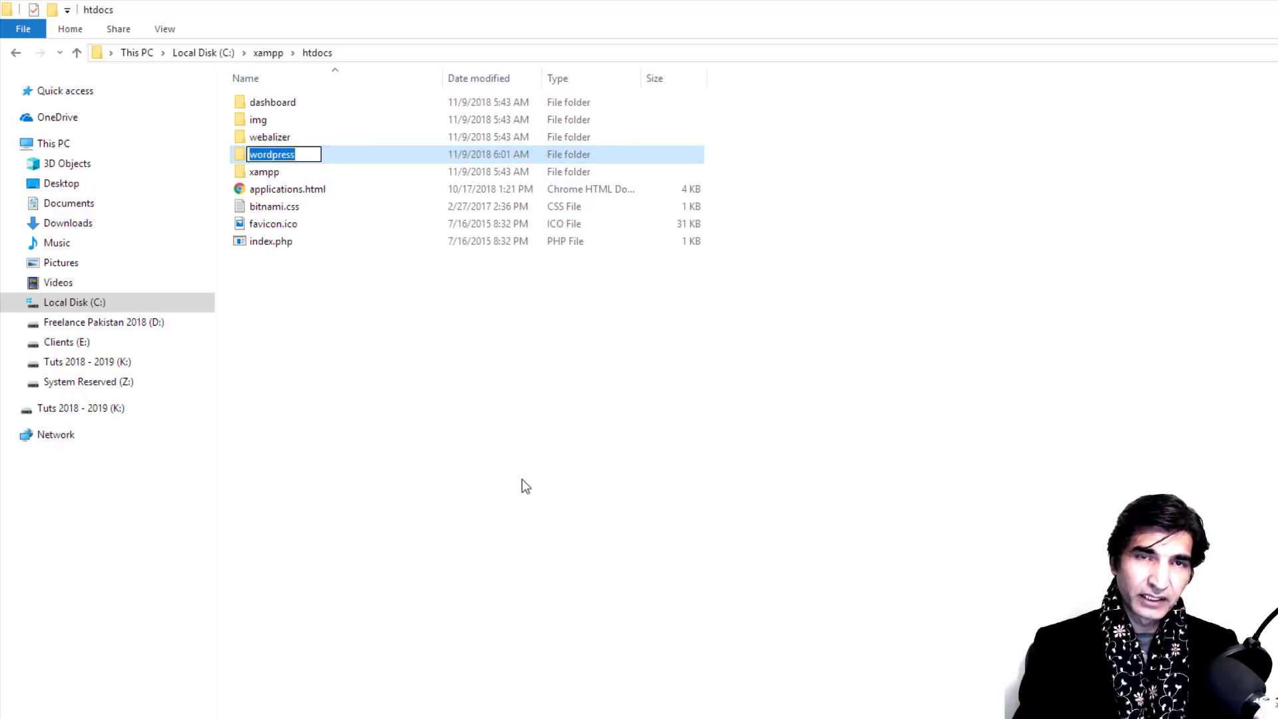
{"action": "type", "text": "WP"}
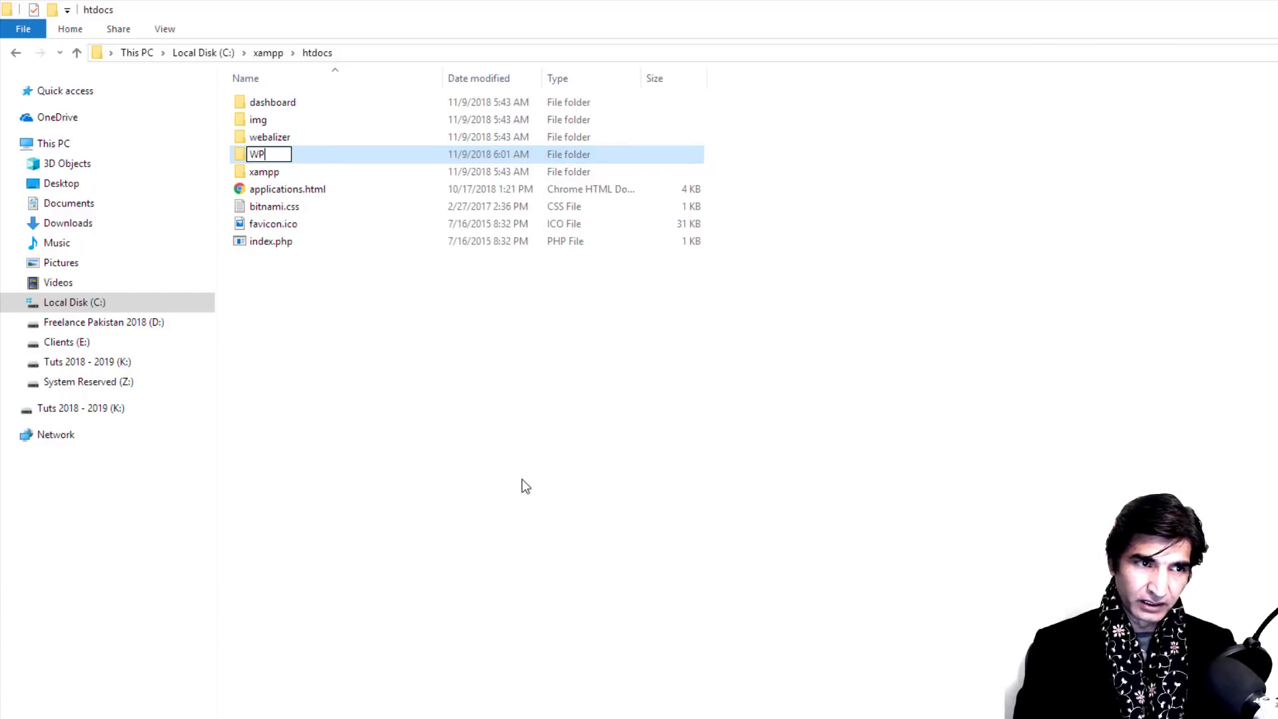
{"action": "type", "text": "Sparta"}
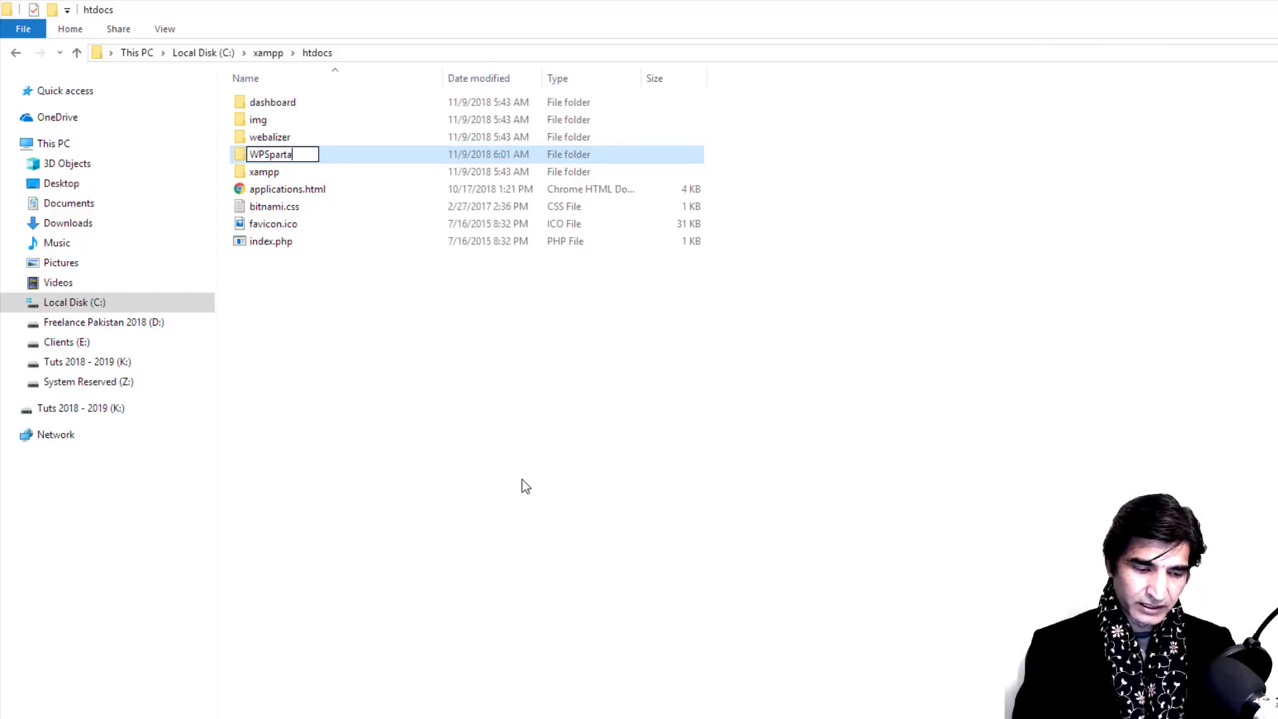
{"action": "type", "text": "ns300"}
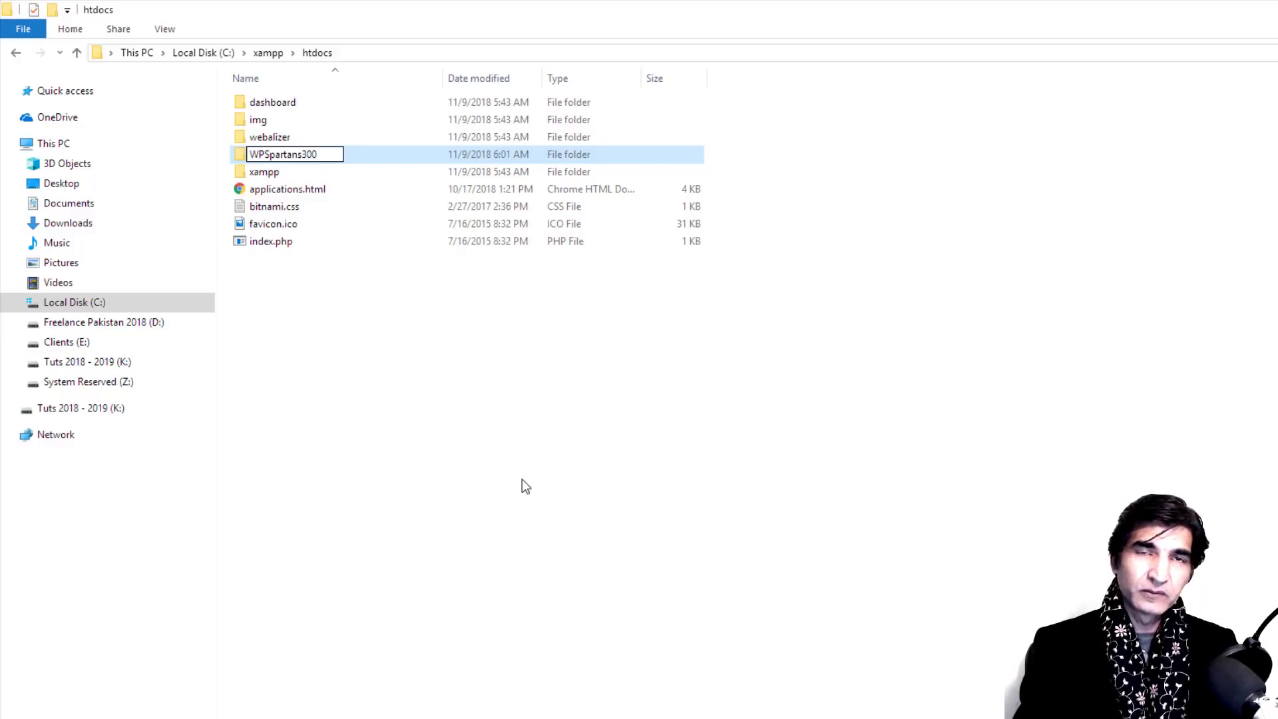
{"action": "key", "text": "Return"}
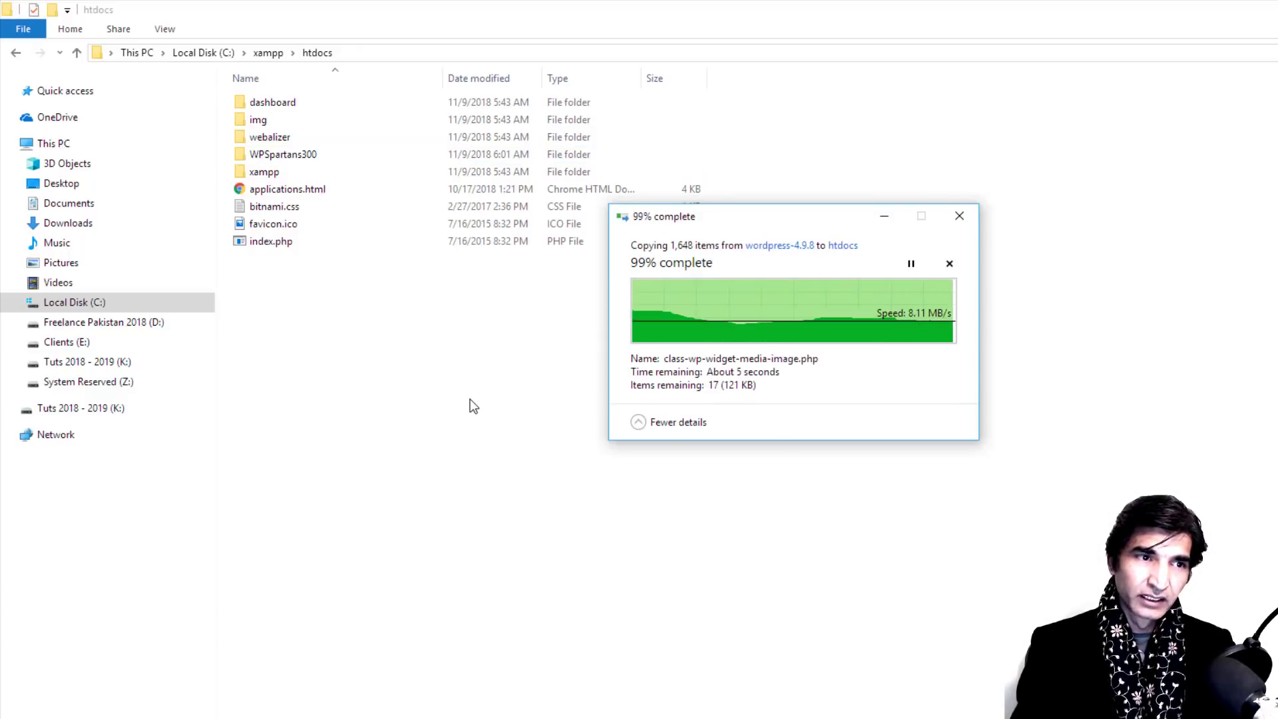
Step: Rename the new wordpress copy in htdocs to Theme2
{"action": "right_click", "coordinate": [275, 155]}
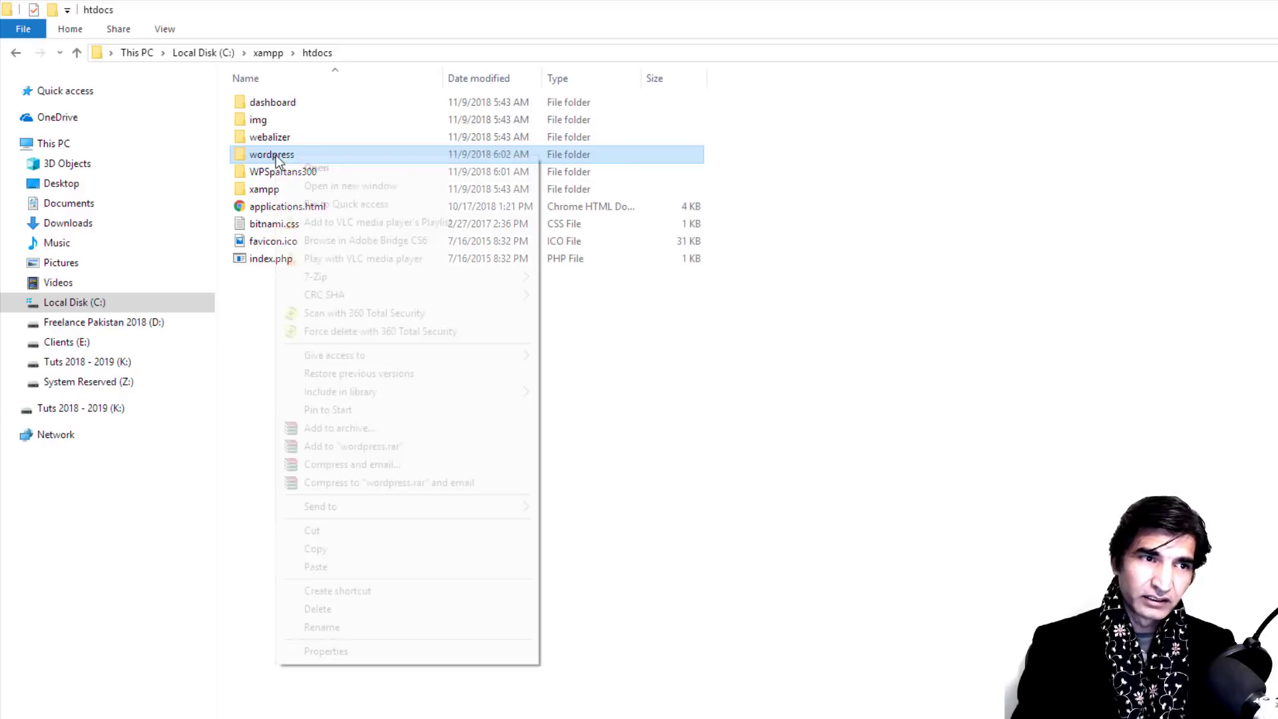
{"action": "left_click", "coordinate": [346, 628]}
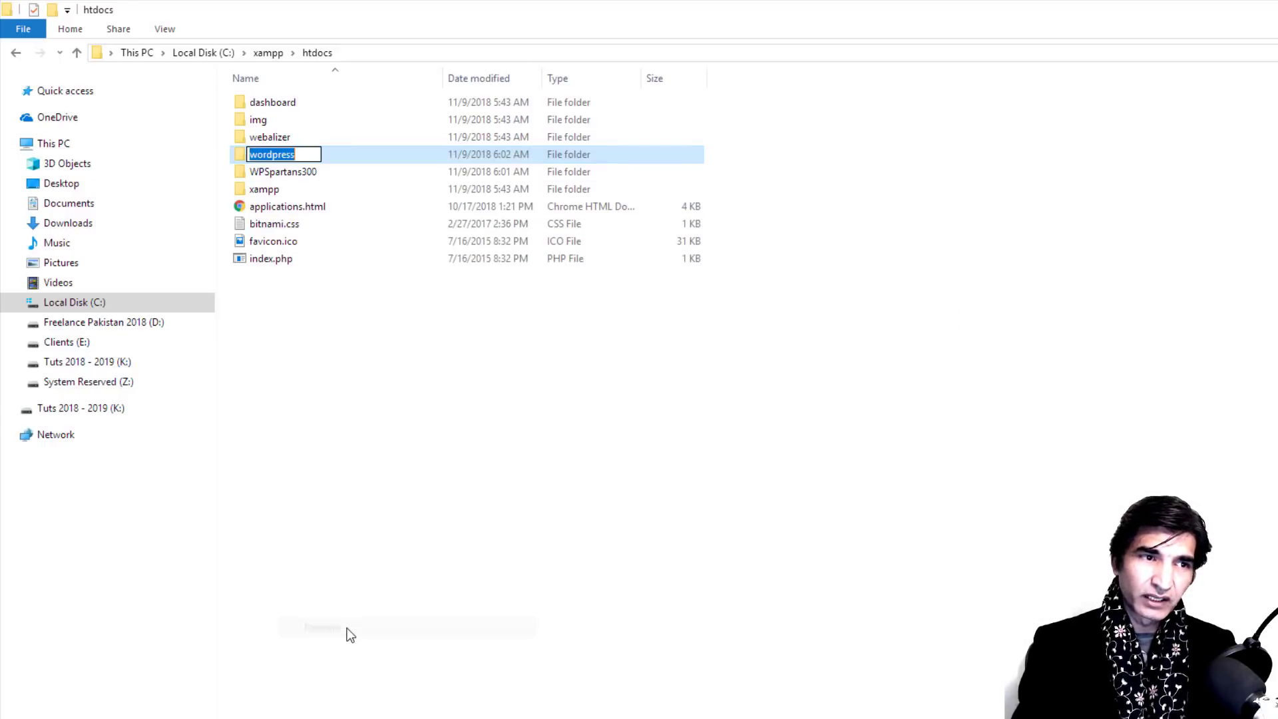
{"action": "type", "text": "Theme"}
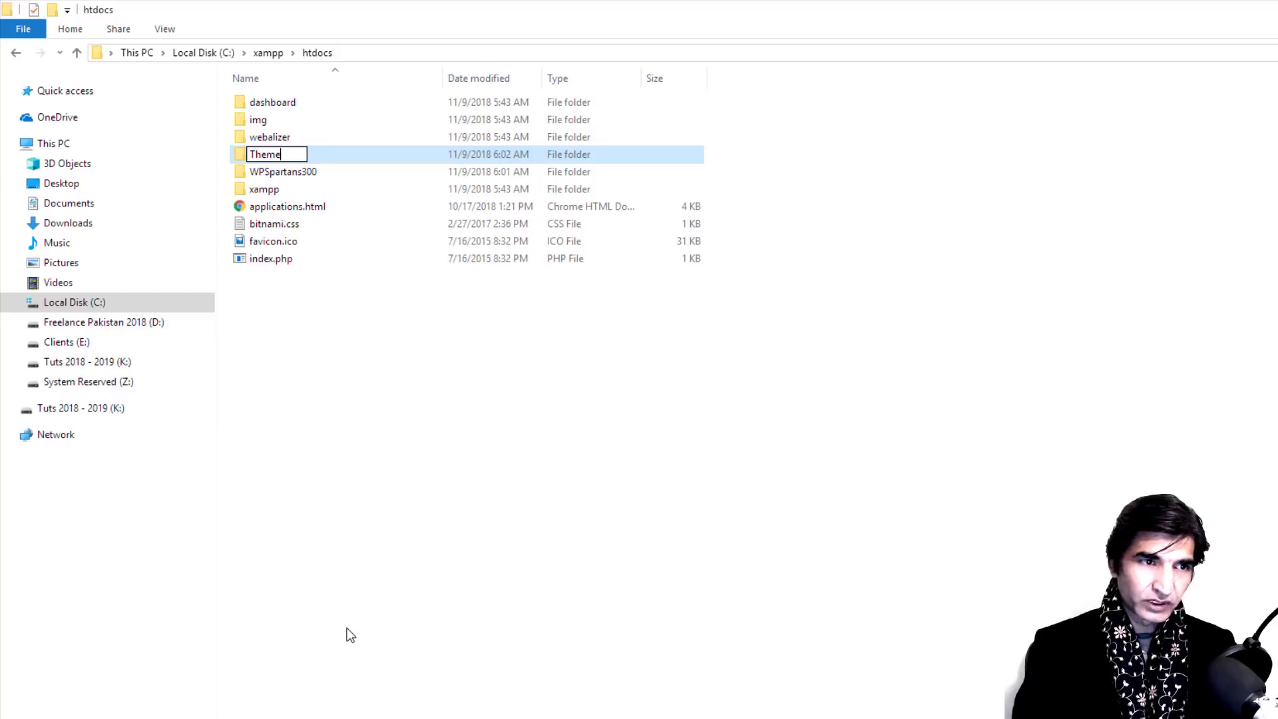
{"action": "type", "text": "2"}
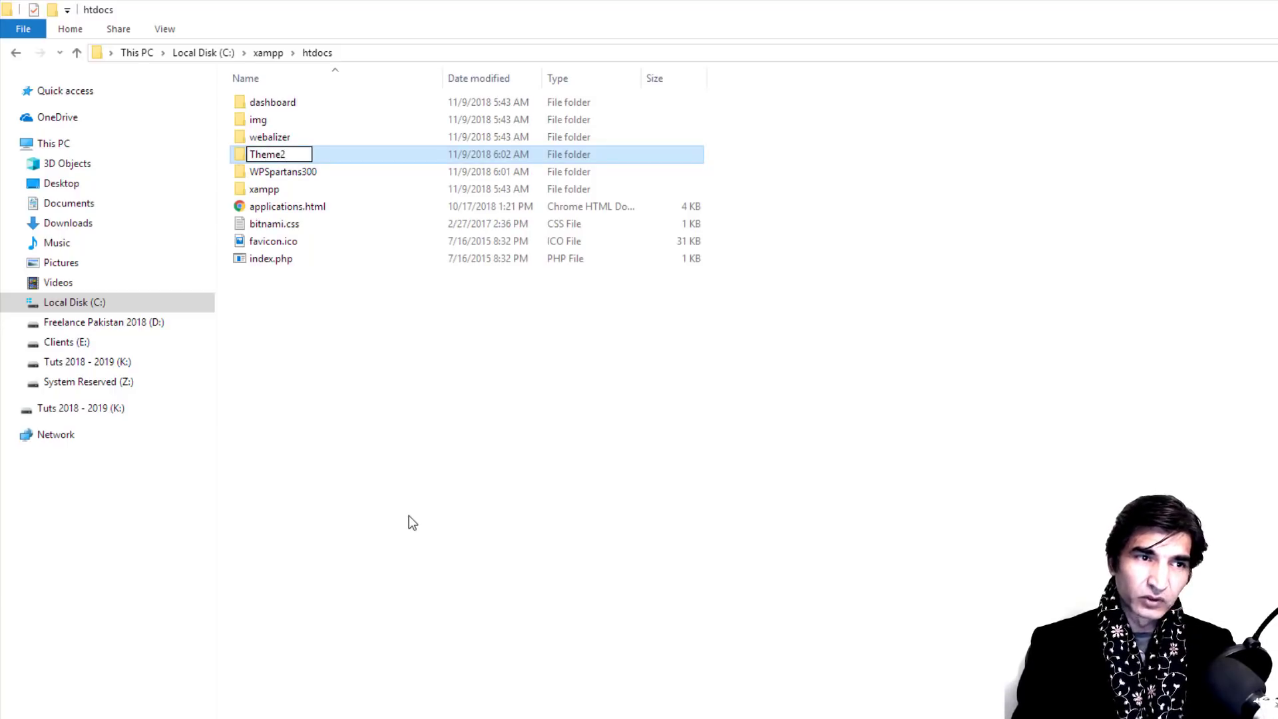
{"action": "key", "text": "Return"}
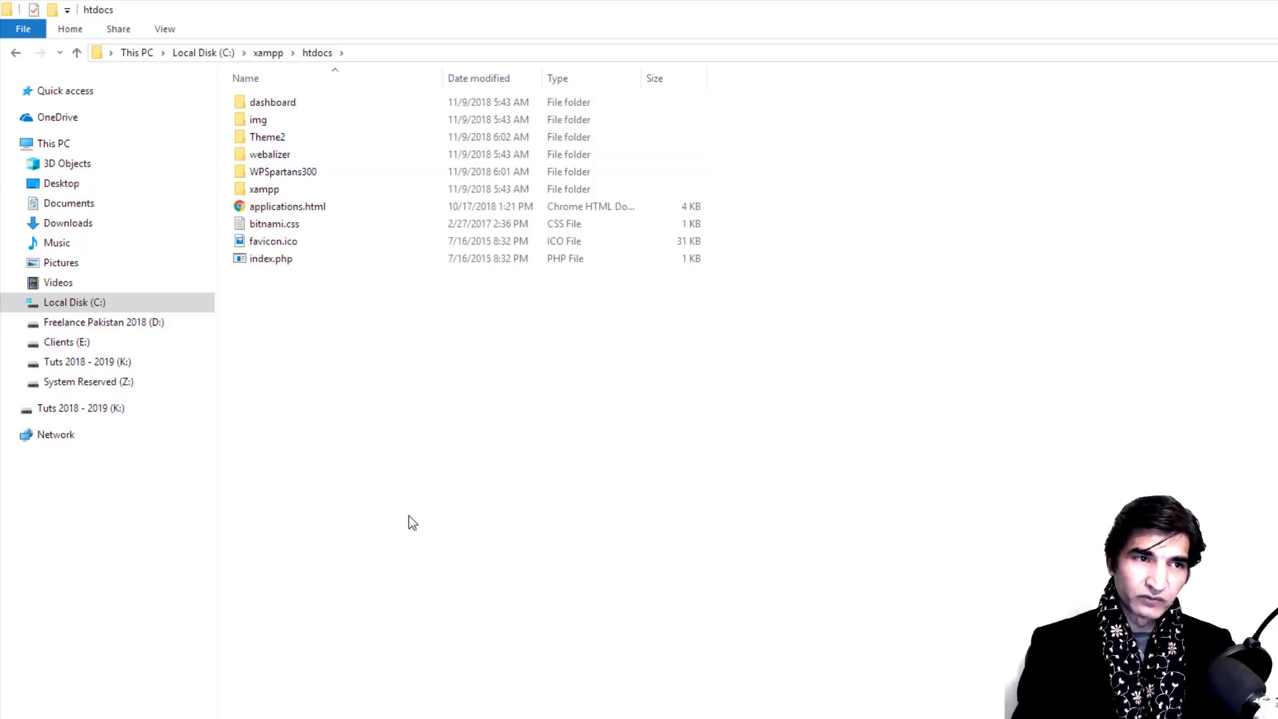
Step: Paste another WordPress copy into htdocs, name it Theme3, and return to phpMyAdmin
{"action": "key", "text": "ctrl+v"}
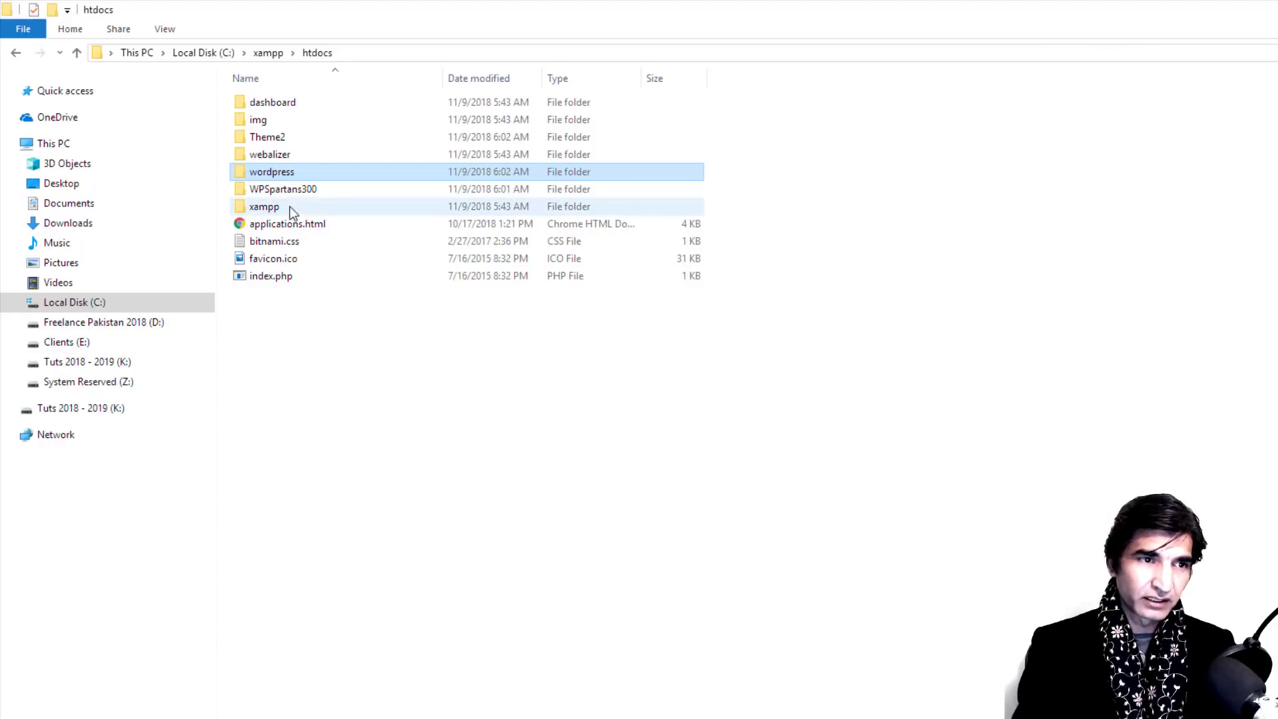
{"action": "right_click", "coordinate": [275, 172]}
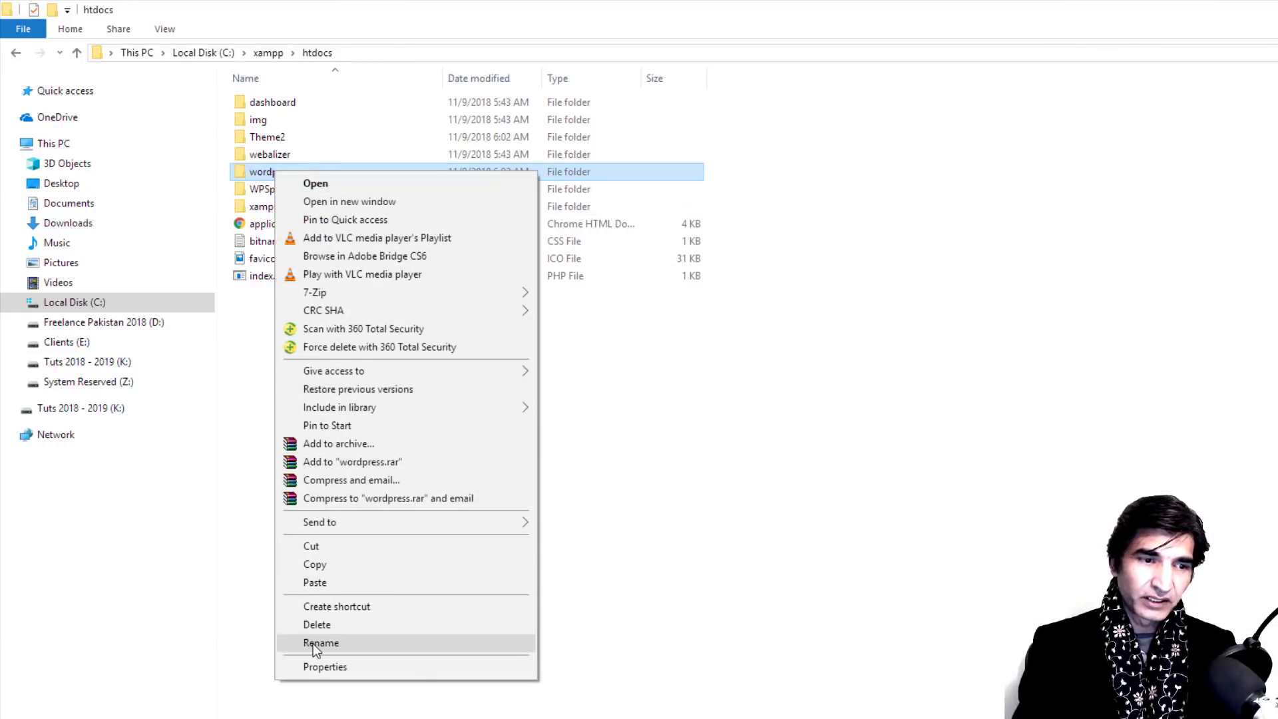
{"action": "left_click", "coordinate": [312, 643]}
{"action": "type", "text": "Theme"}
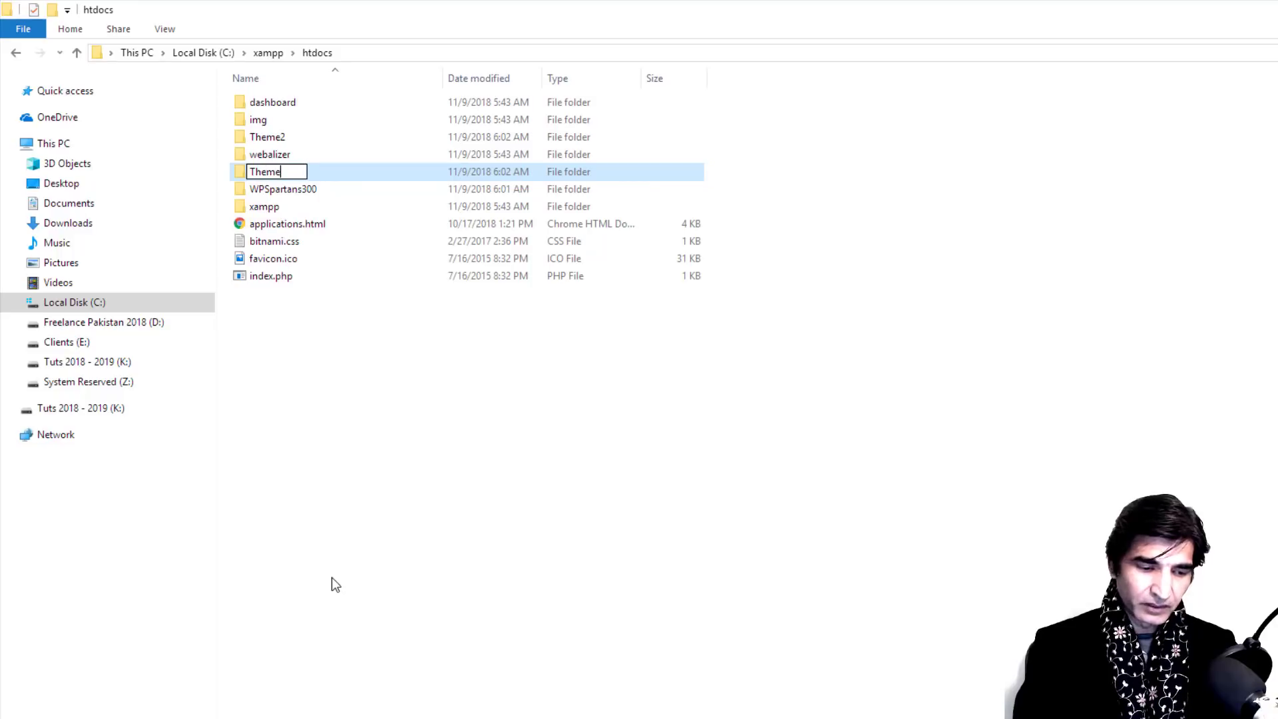
{"action": "type", "text": "3"}
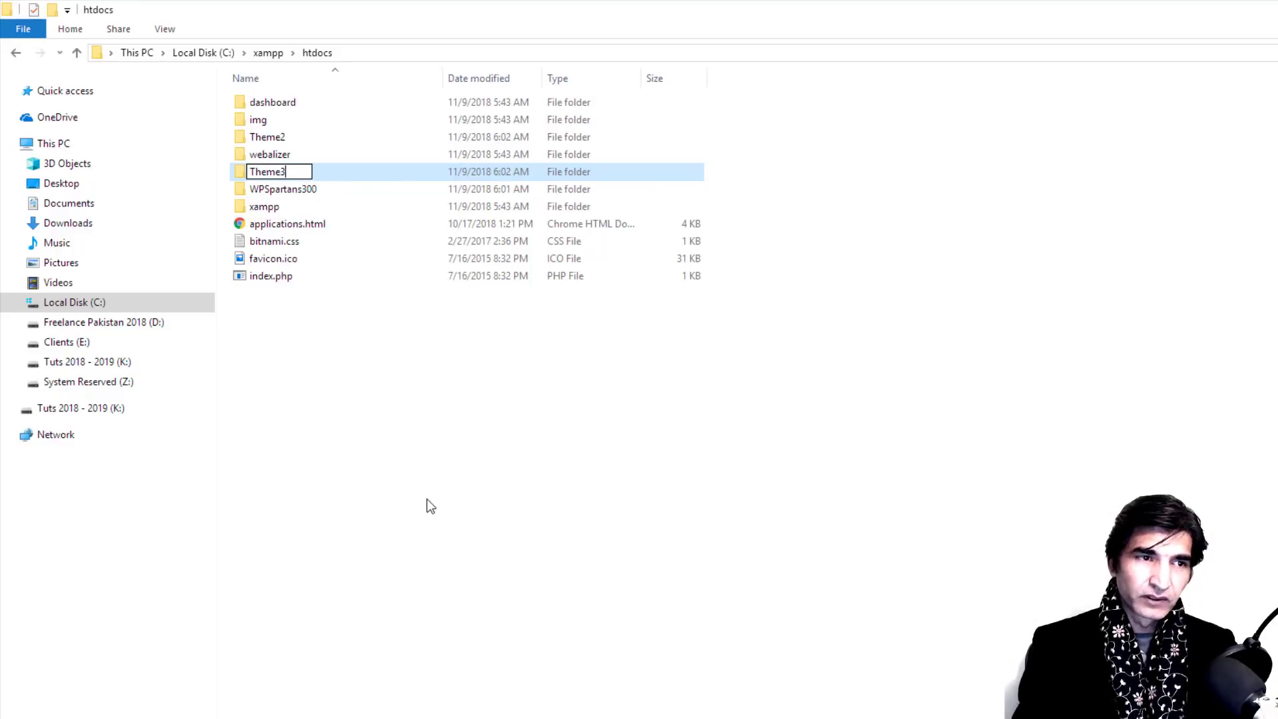
{"action": "left_click", "coordinate": [493, 438]}
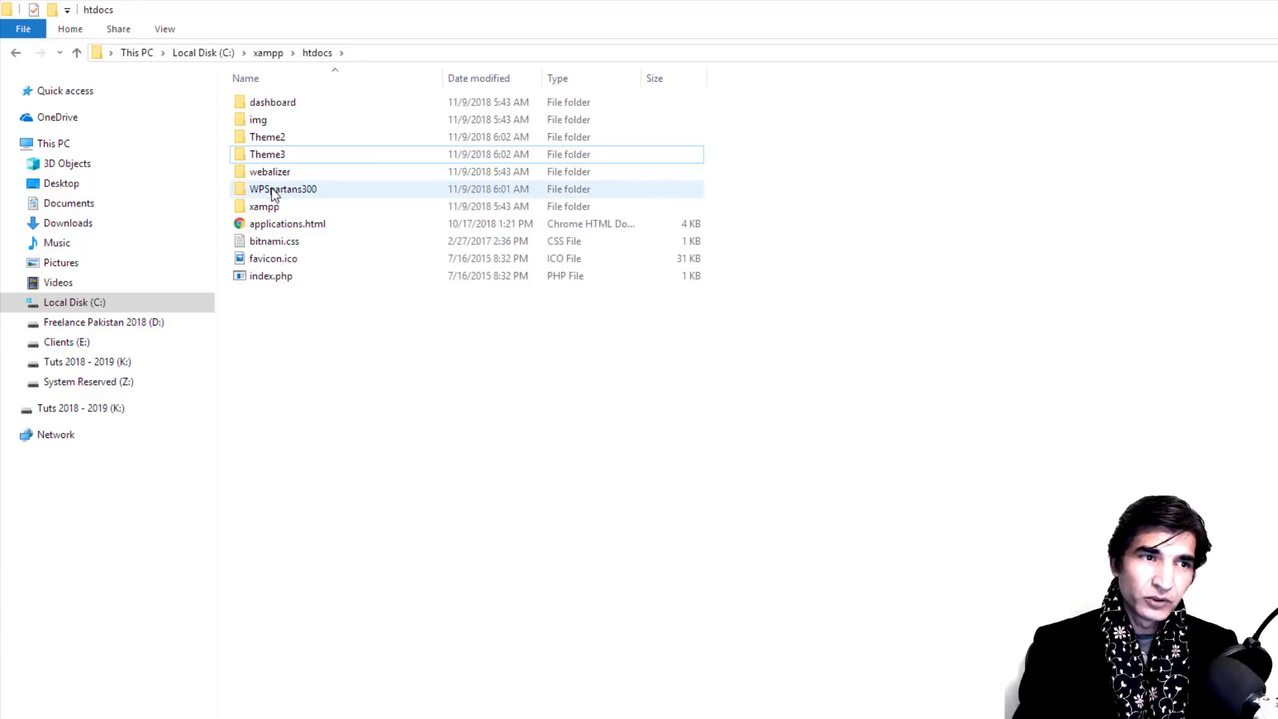
{"action": "mouse_move", "coordinate": [299, 197]}
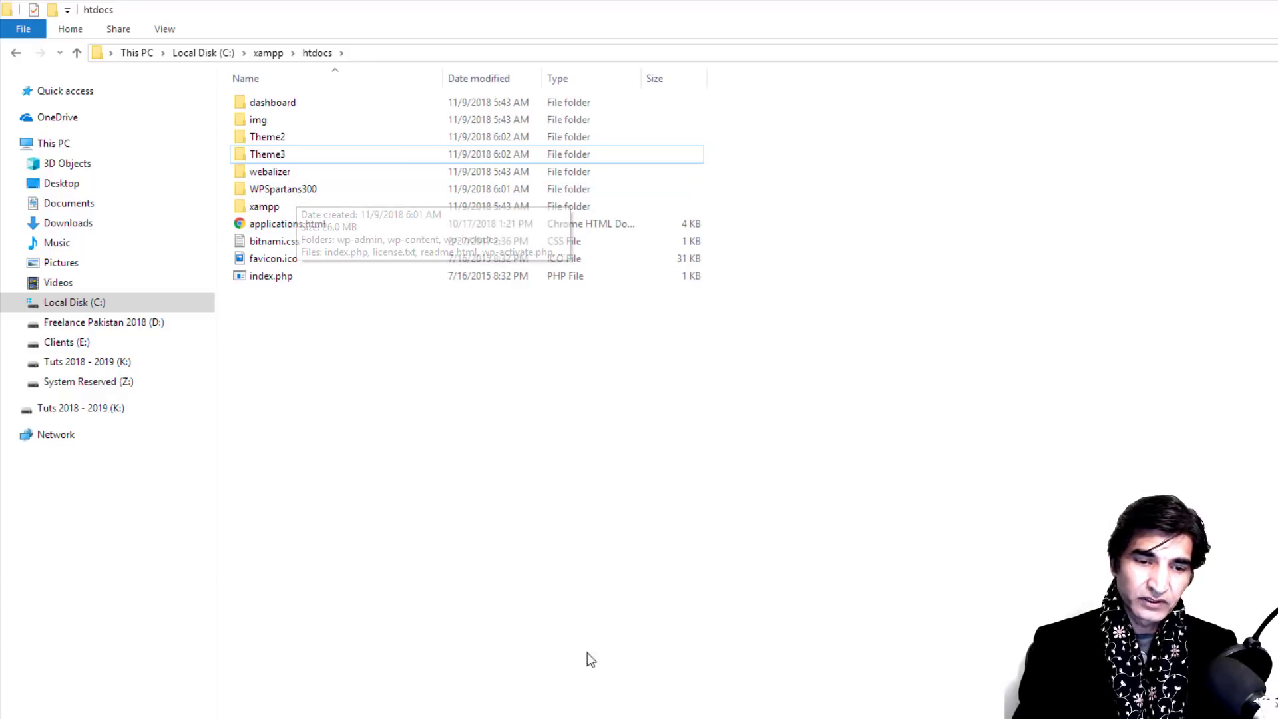
{"action": "key", "text": "alt+Tab"}
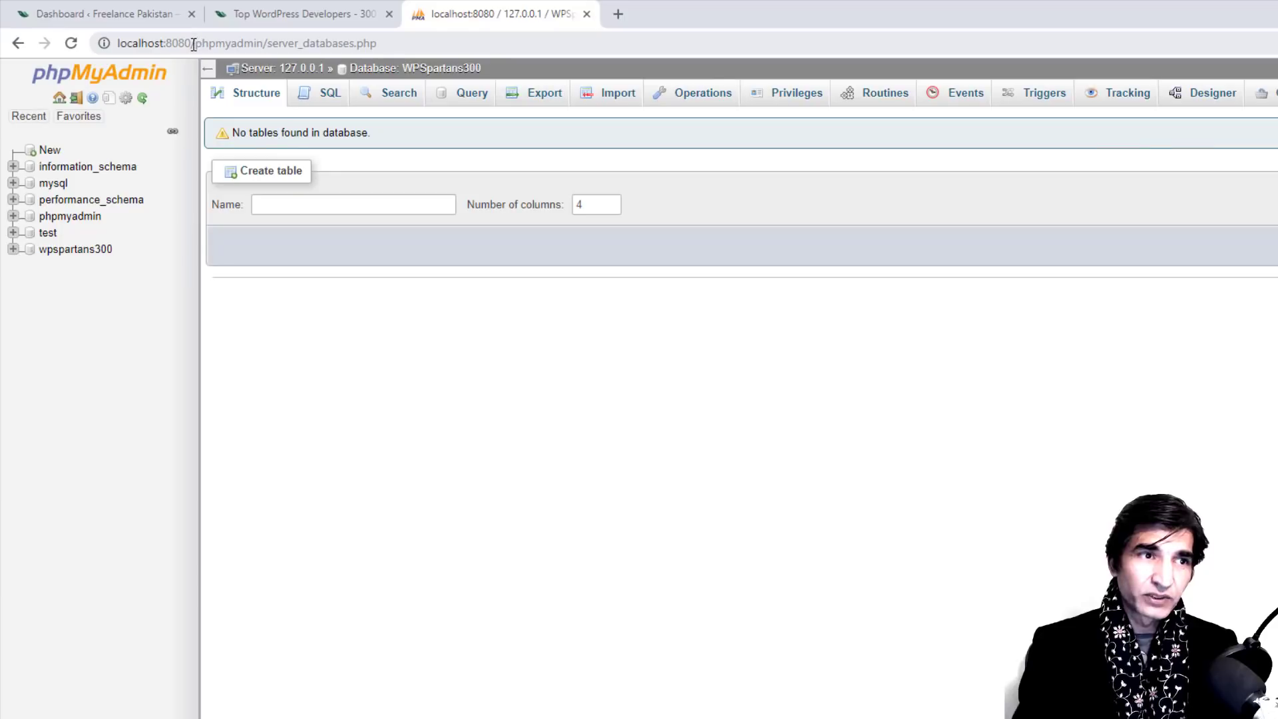
Step: Load localhost:8080/wpspartans300 in Chrome to start the WordPress setup
{"action": "left_click_drag", "start_coordinate": [193, 44], "coordinate": [403, 61]}
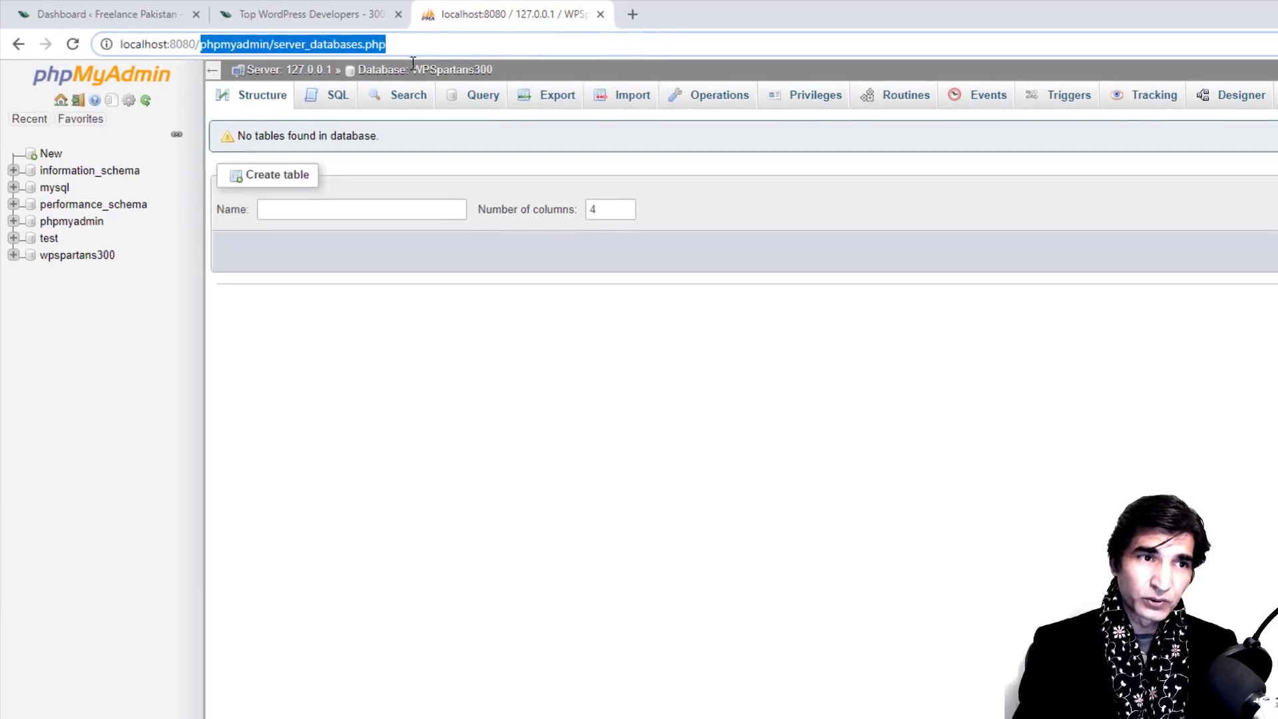
{"action": "type", "text": "w"}
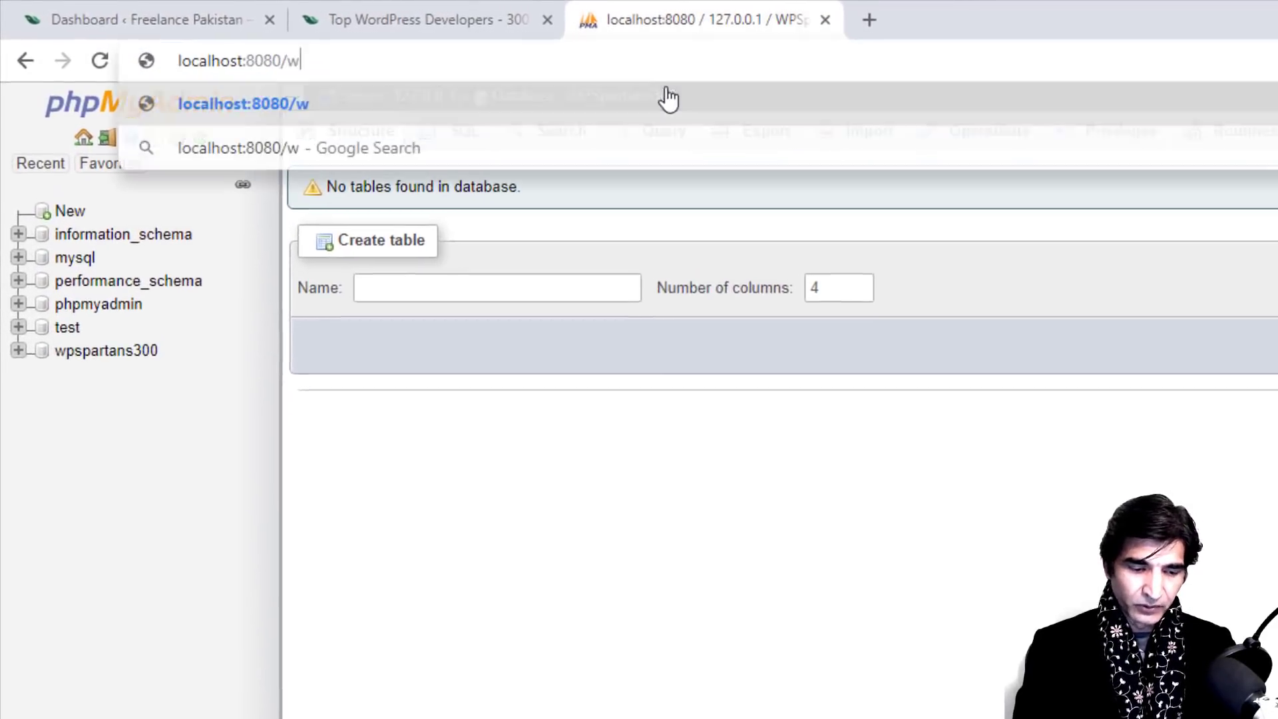
{"action": "type", "text": "pspartan"}
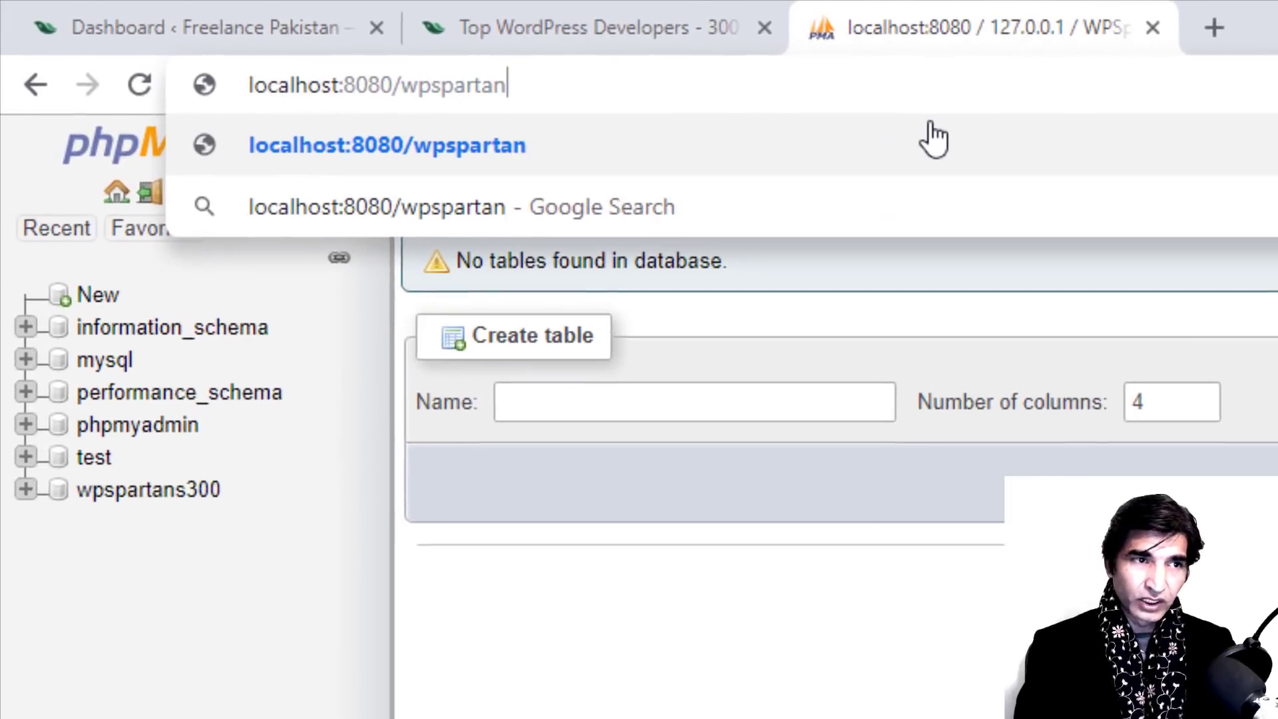
{"action": "type", "text": "s300"}
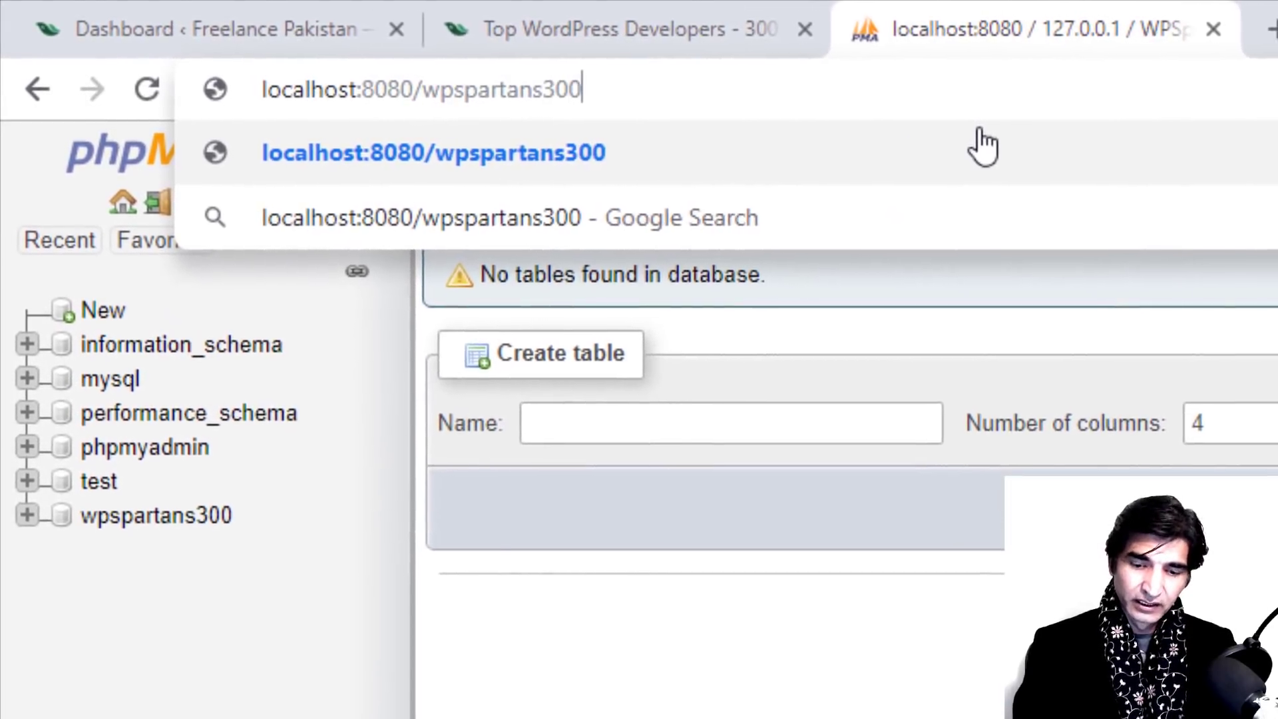
{"action": "key", "text": "Return"}
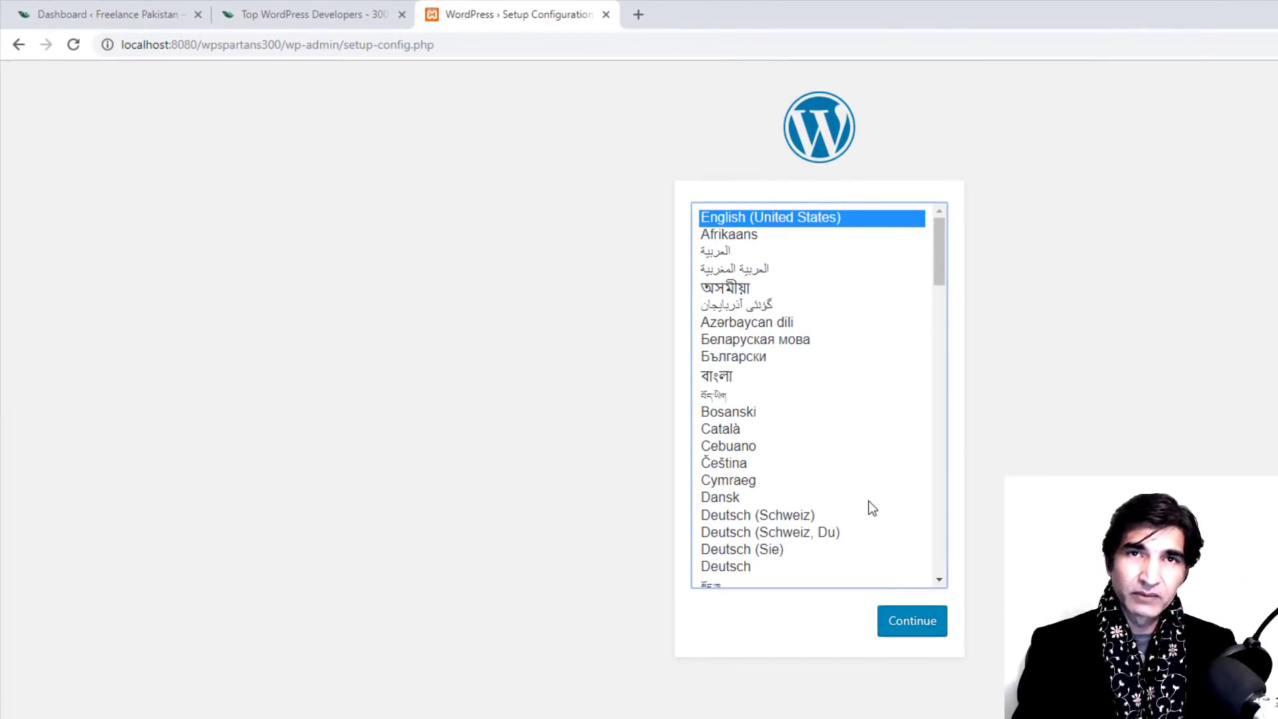
Step: Accept English (United States) and pass the welcome screen to reach the database form
{"action": "left_click", "coordinate": [908, 624]}
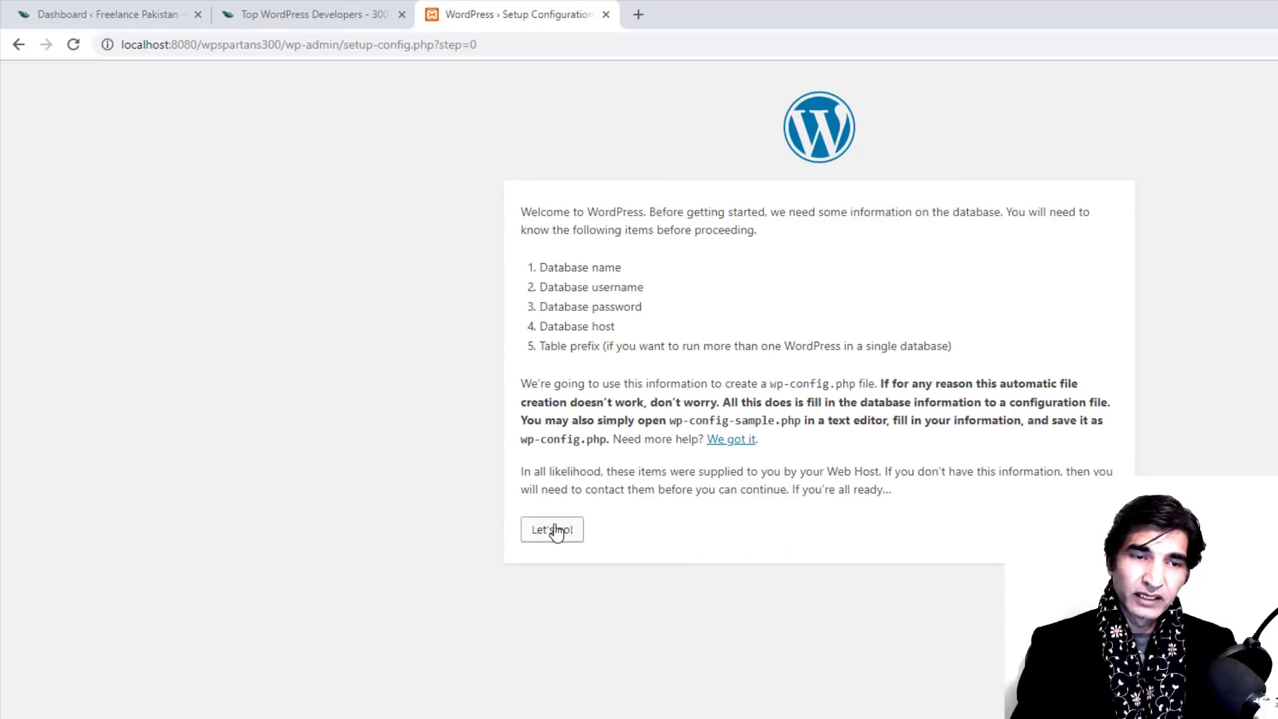
{"action": "left_click", "coordinate": [554, 531]}
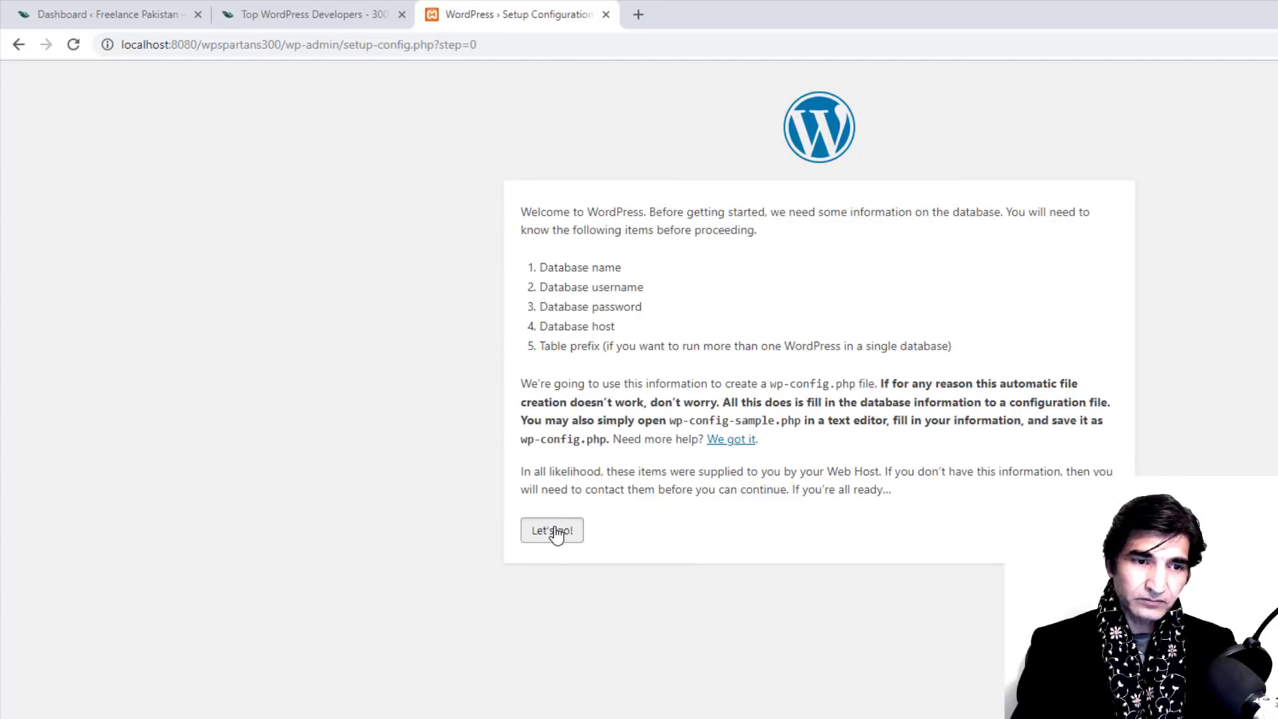
{"action": "left_click_drag", "start_coordinate": [798, 249], "coordinate": [648, 254]}
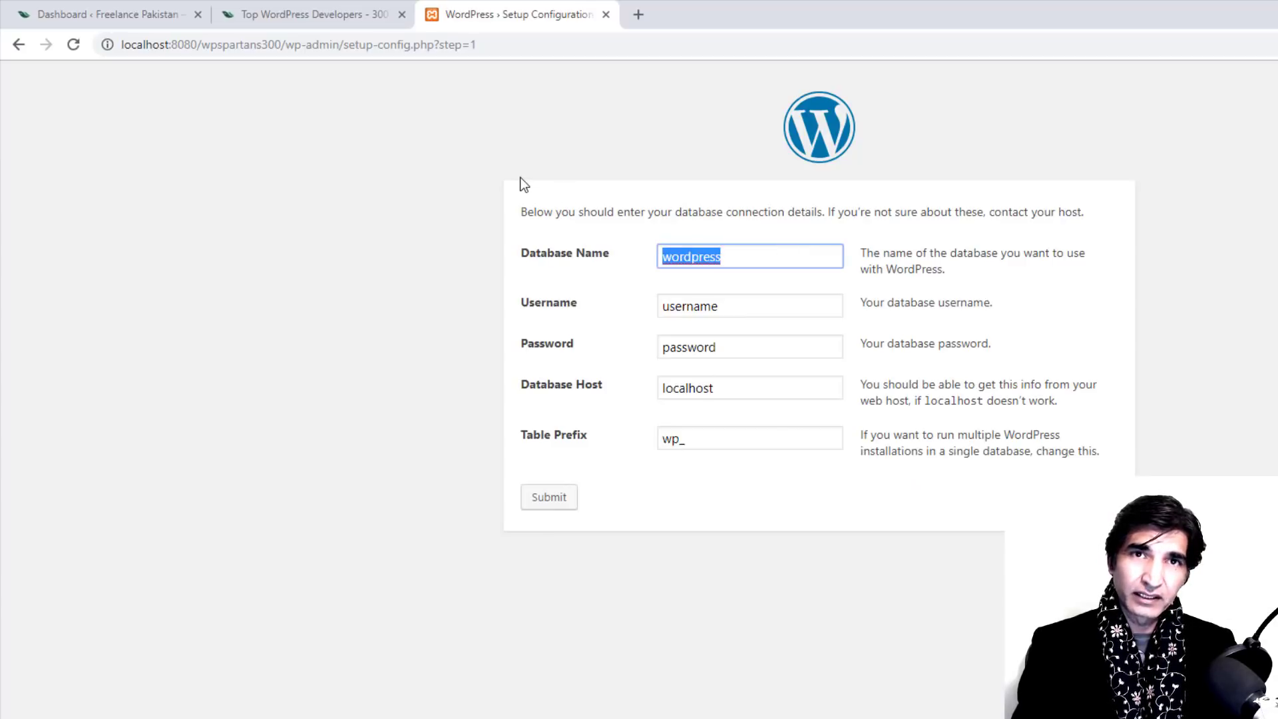
Step: Submit database wpspartans300, user root, a blank password and table prefix Spartans300
{"action": "key", "text": "BackSpace"}
{"action": "type", "text": "wp"}
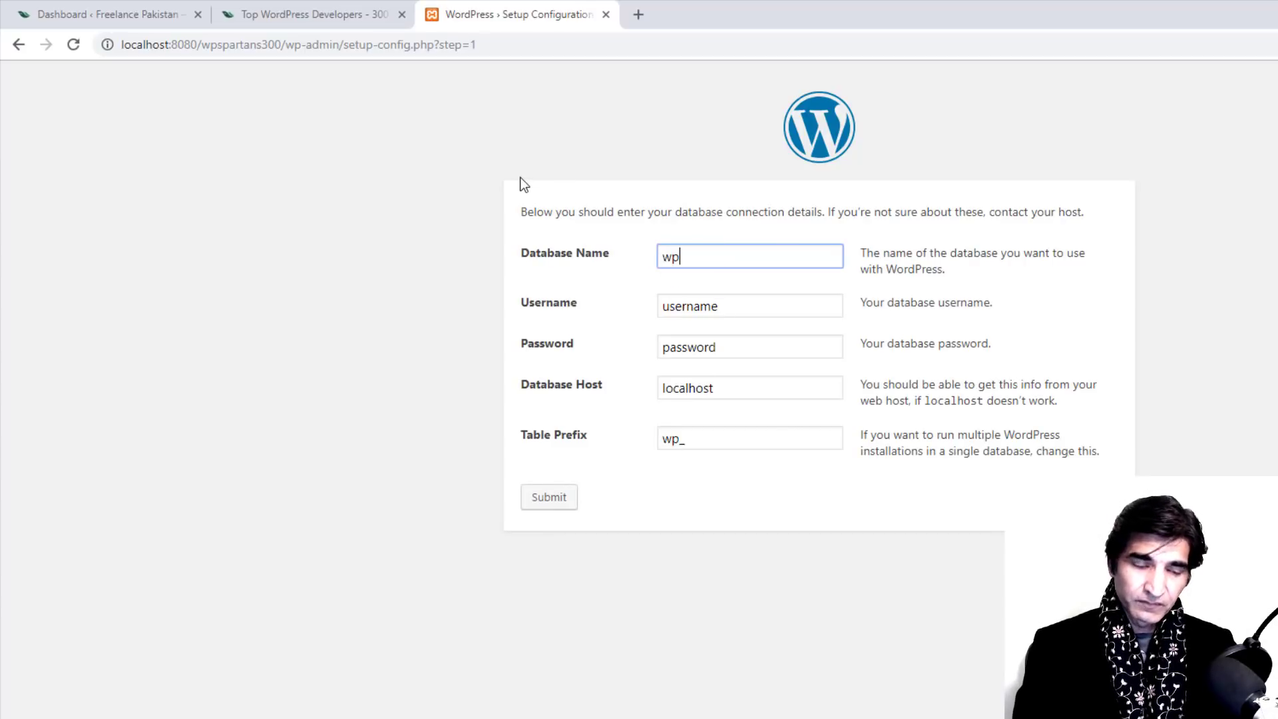
{"action": "type", "text": "spartans"}
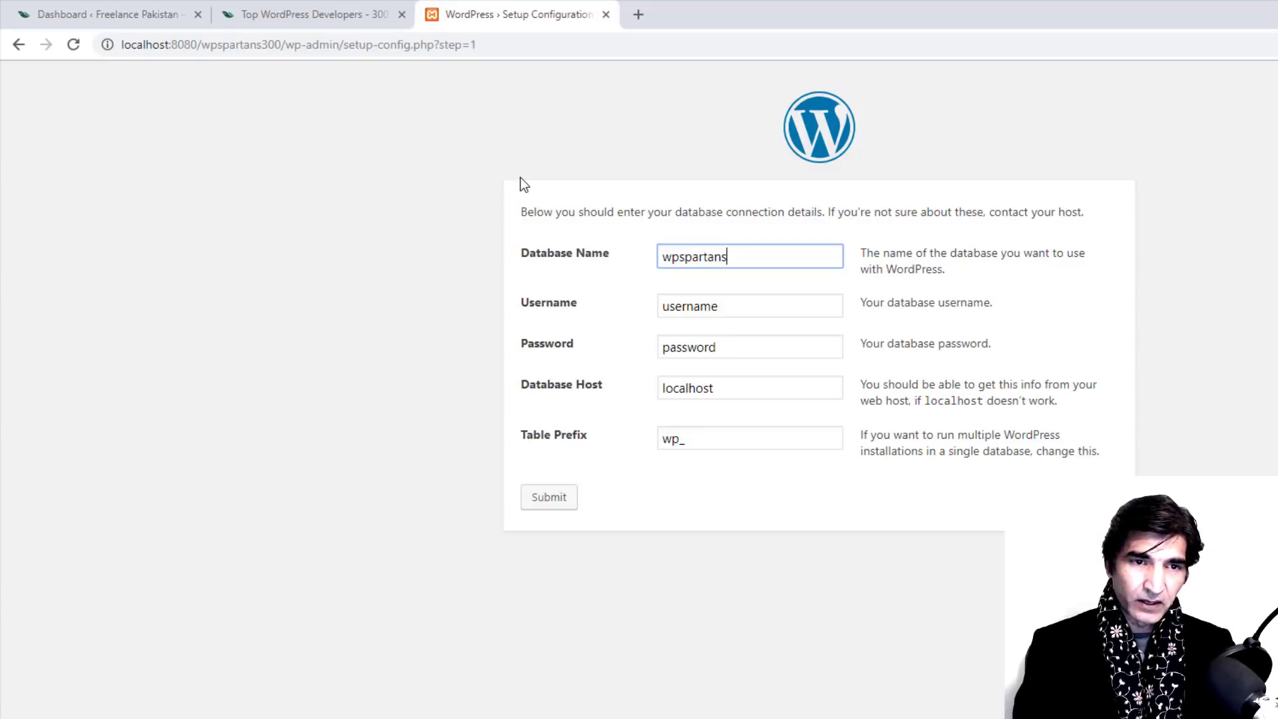
{"action": "type", "text": "300"}
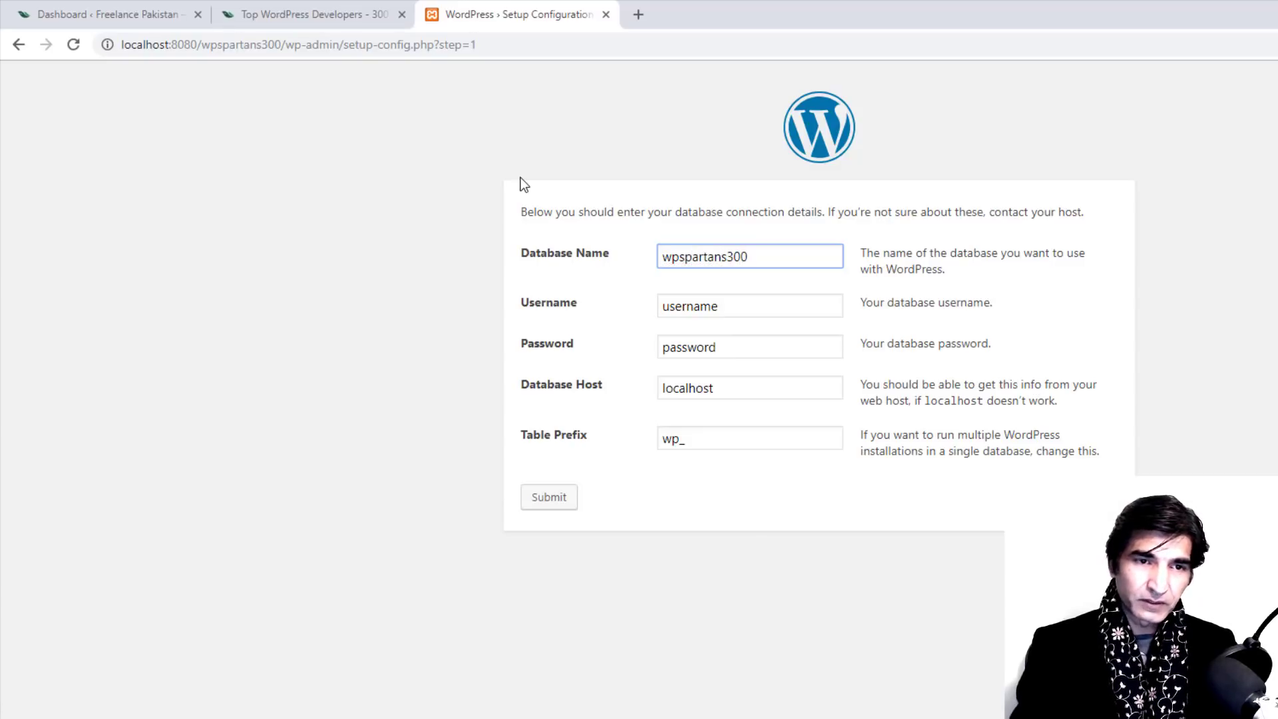
{"action": "double_click", "coordinate": [762, 305]}
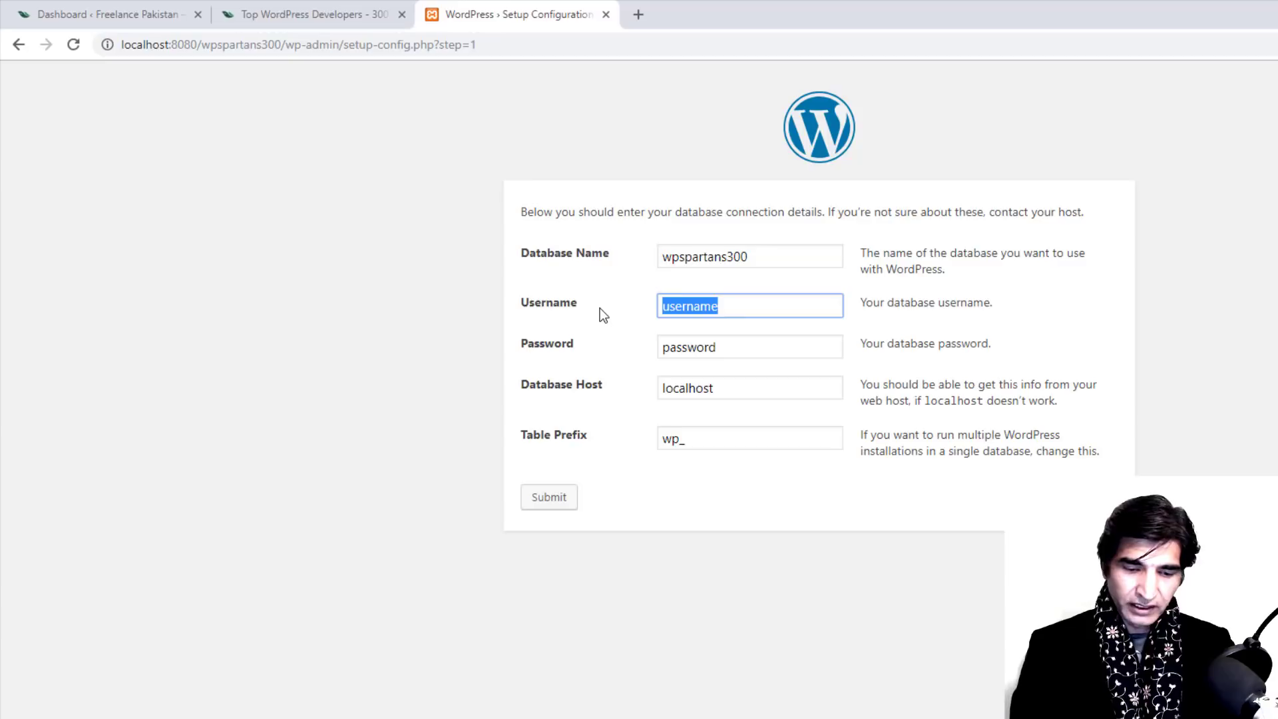
{"action": "type", "text": "root"}
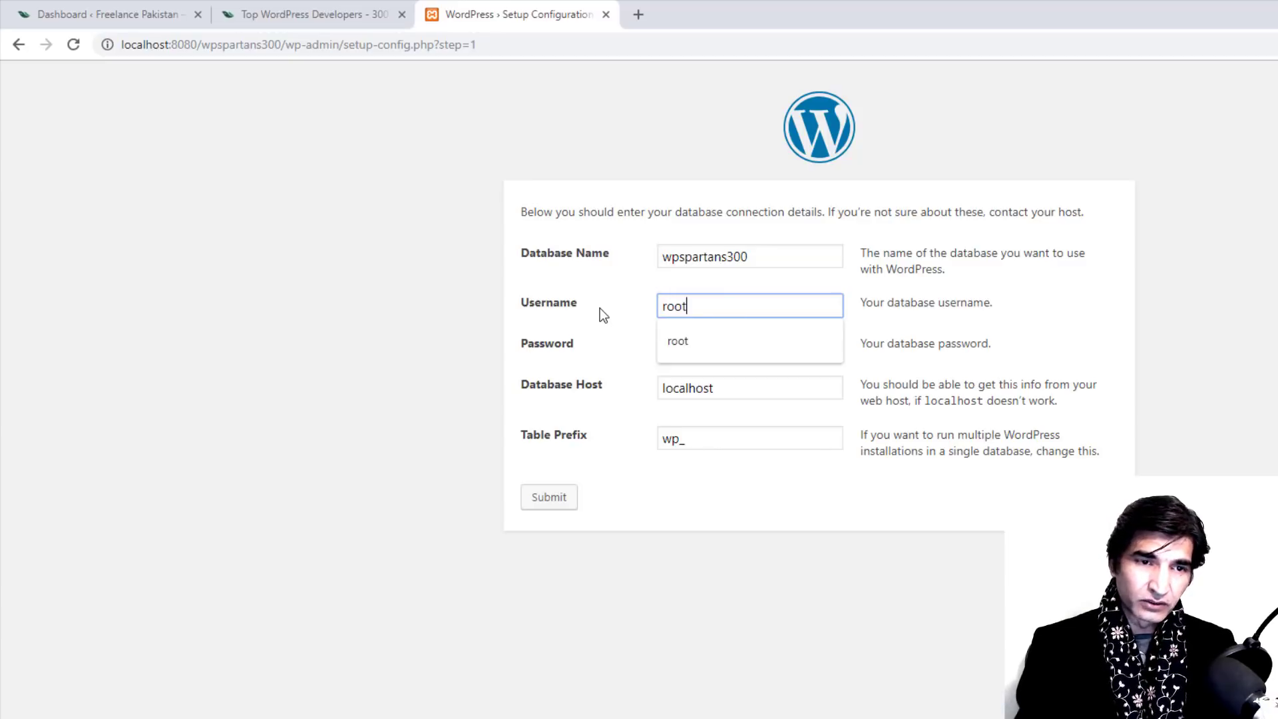
{"action": "left_click", "coordinate": [742, 392]}
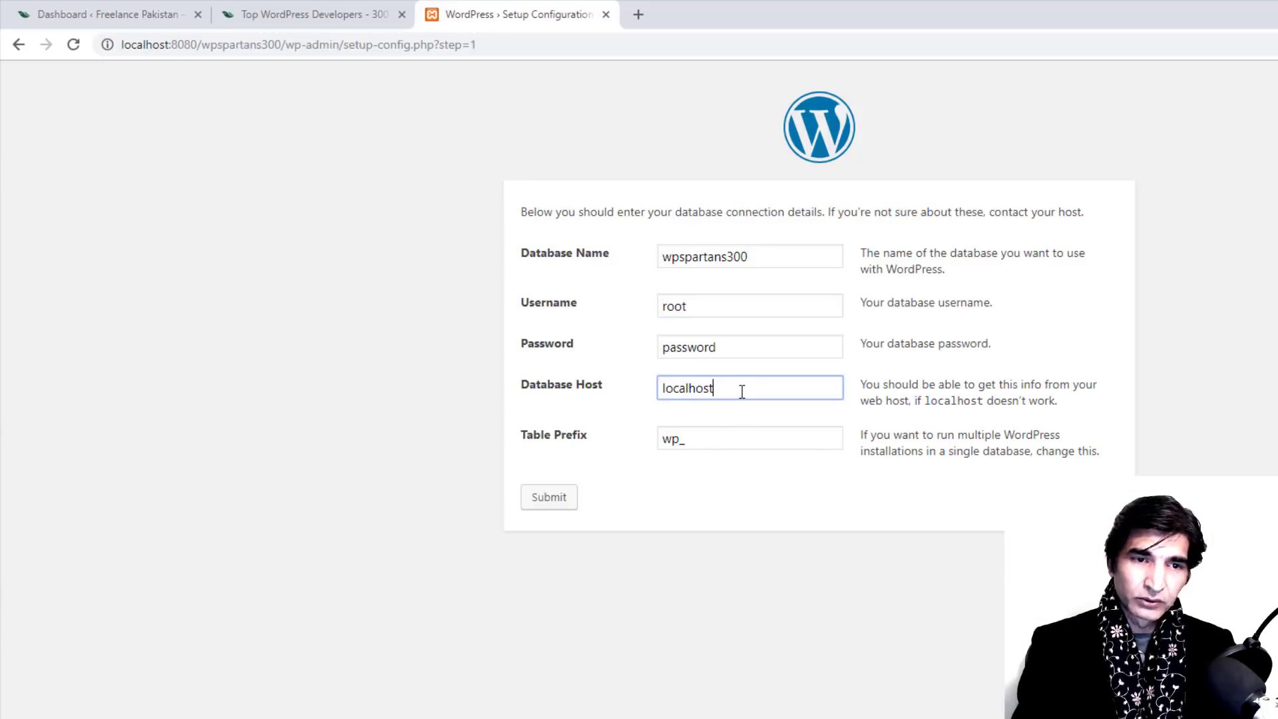
{"action": "left_click", "coordinate": [738, 343]}
{"action": "double_click", "coordinate": [732, 343]}
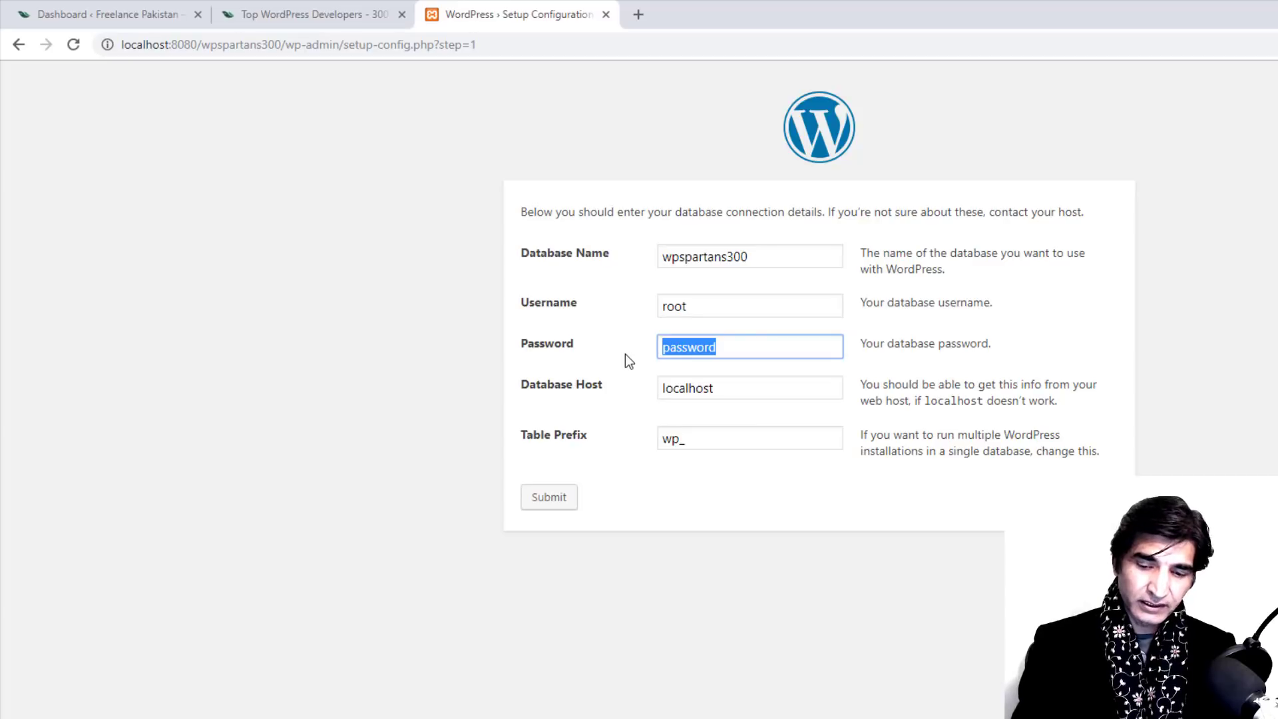
{"action": "key", "text": "BackSpace"}
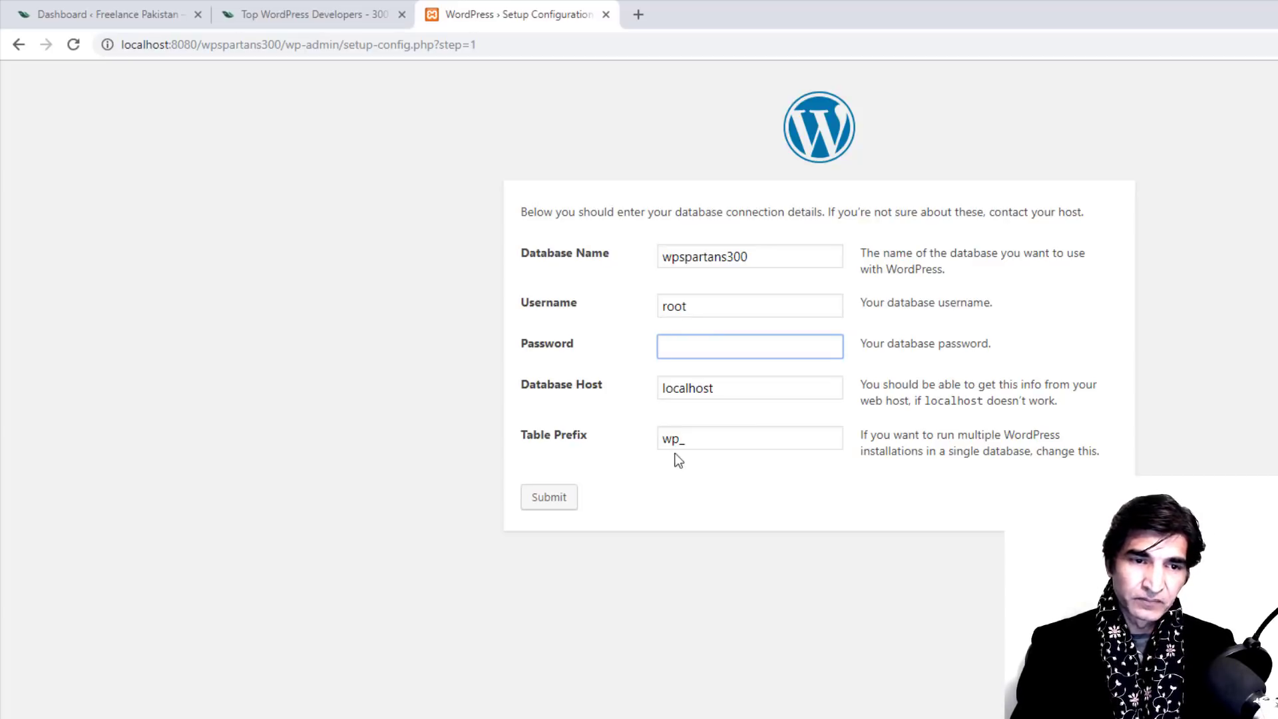
{"action": "left_click_drag", "start_coordinate": [696, 442], "coordinate": [637, 451]}
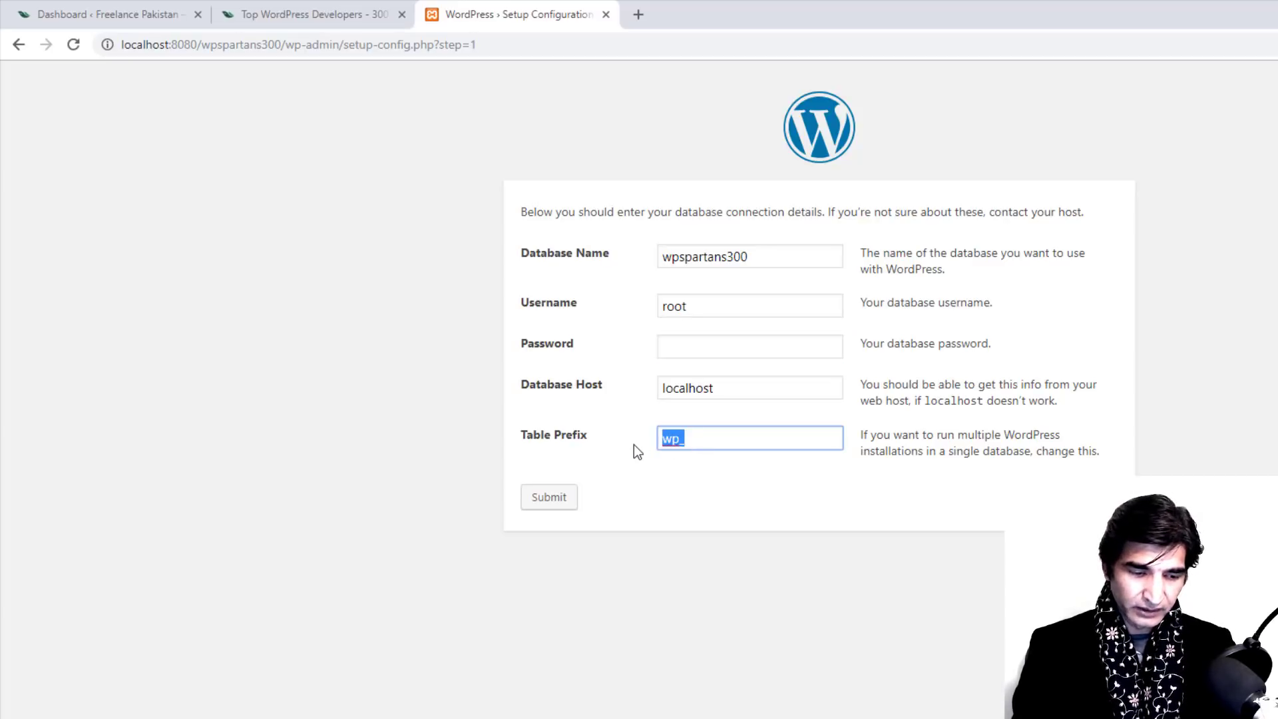
{"action": "type", "text": "Spartans"}
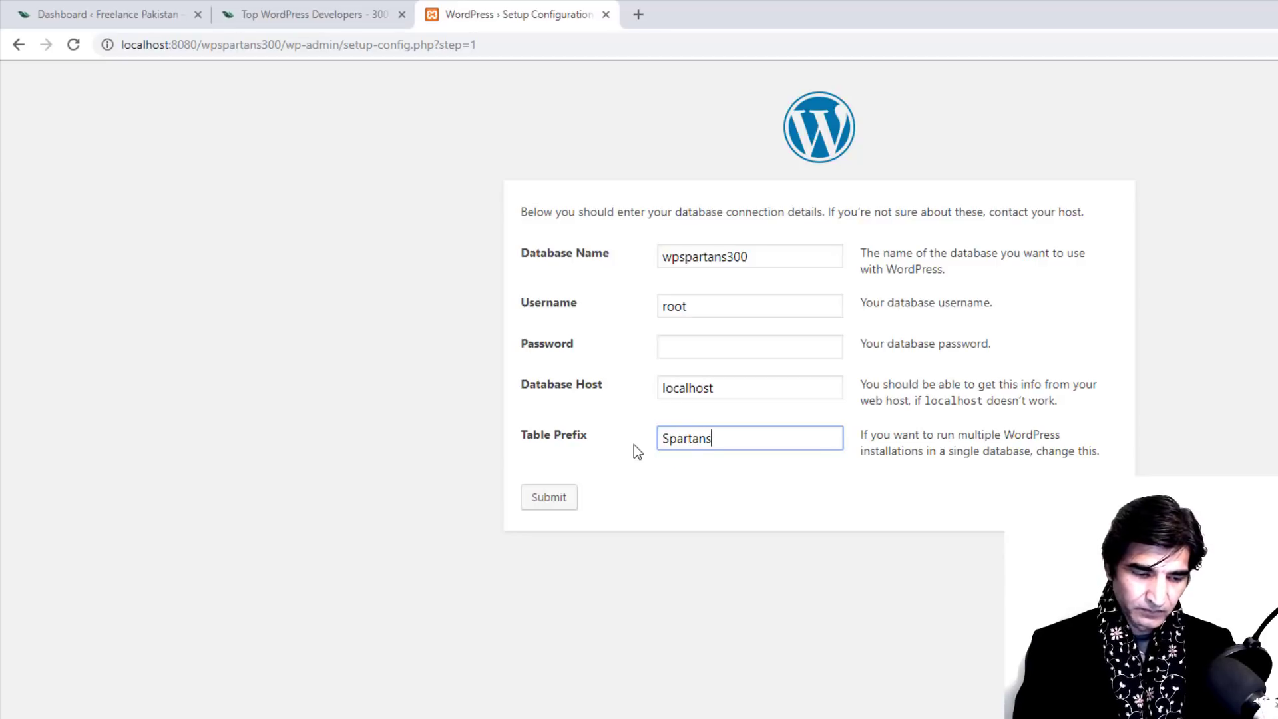
{"action": "type", "text": "300"}
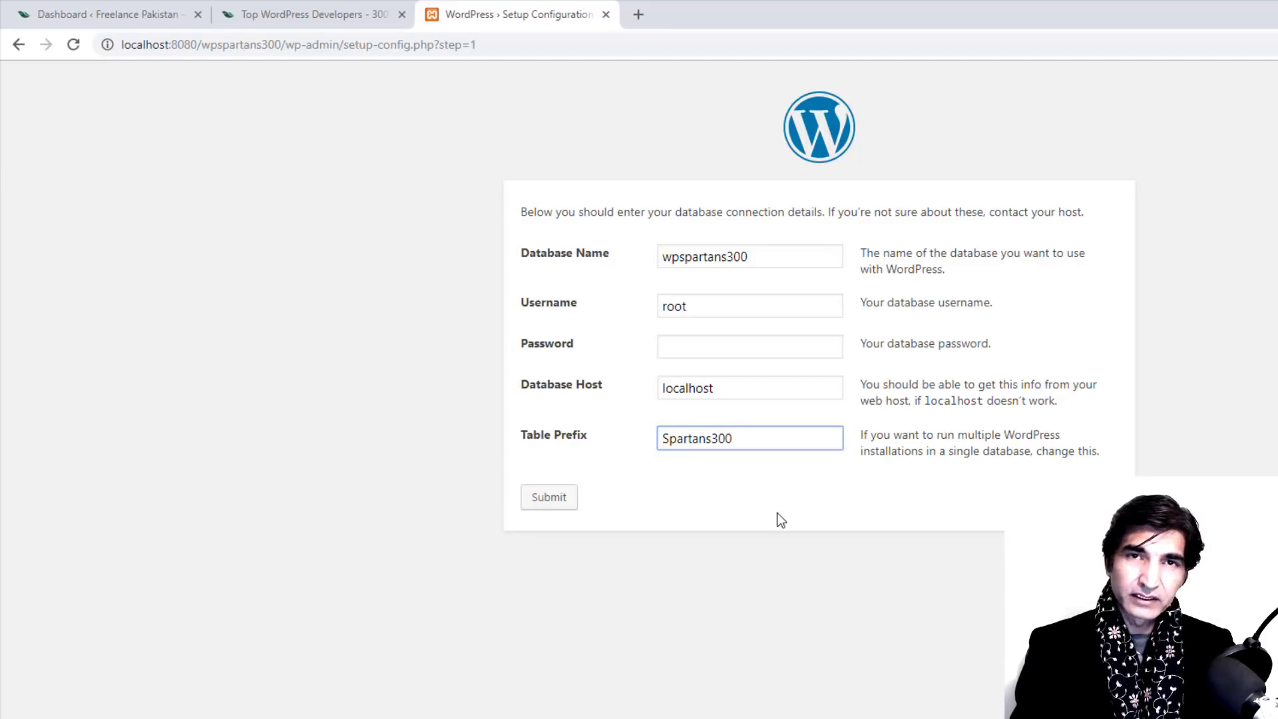
{"action": "left_click", "coordinate": [778, 514]}
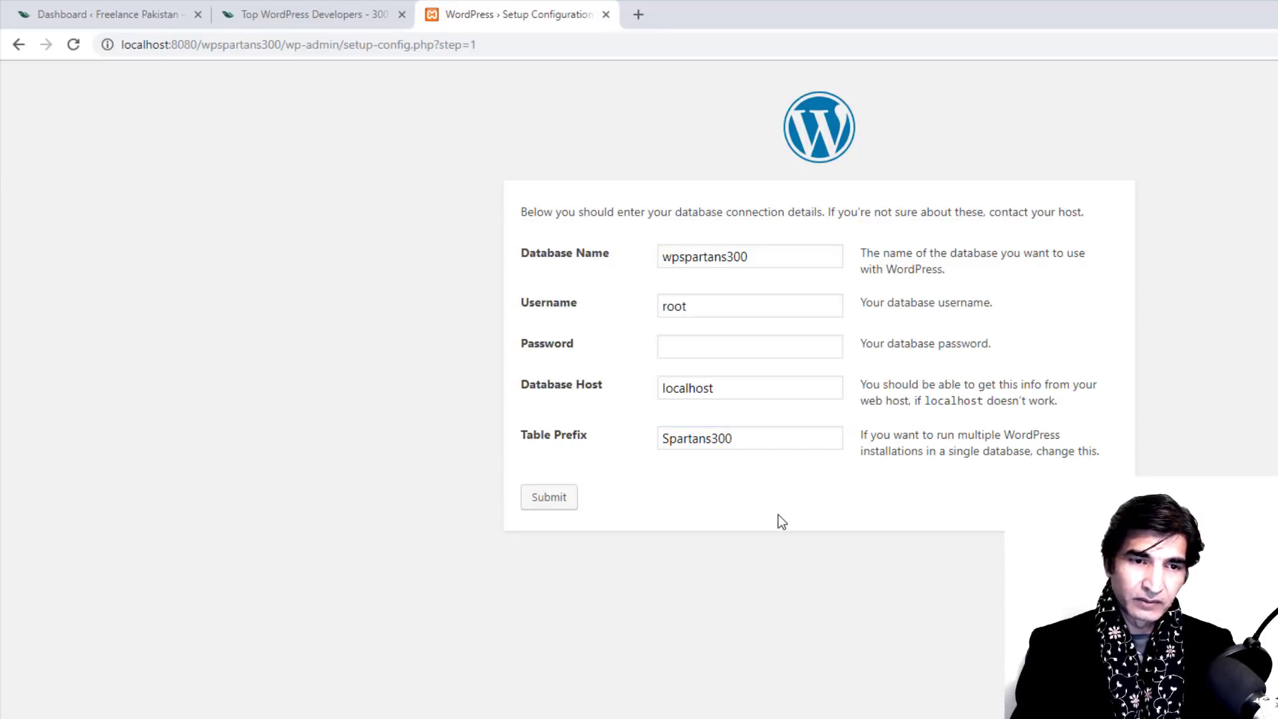
{"action": "left_click", "coordinate": [551, 506]}
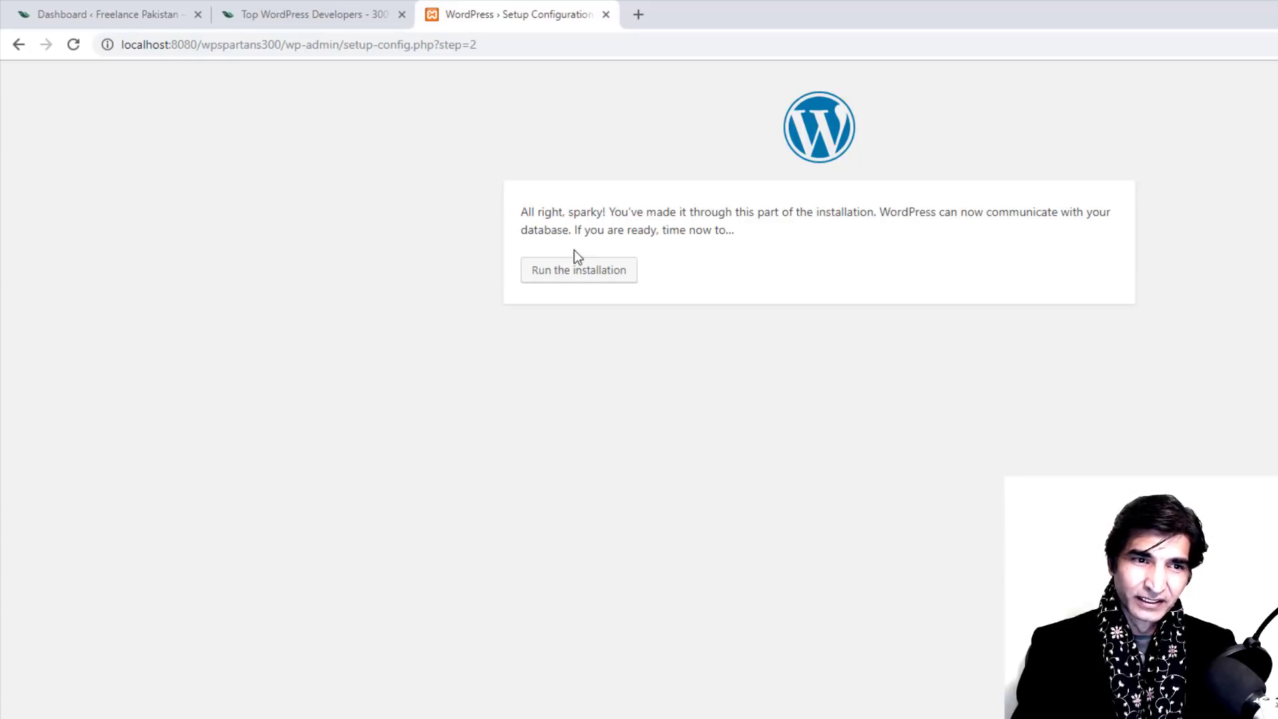
Step: Run the installation and enter the site title 'Wordpress Spartans 300'
{"action": "left_click", "coordinate": [578, 275]}
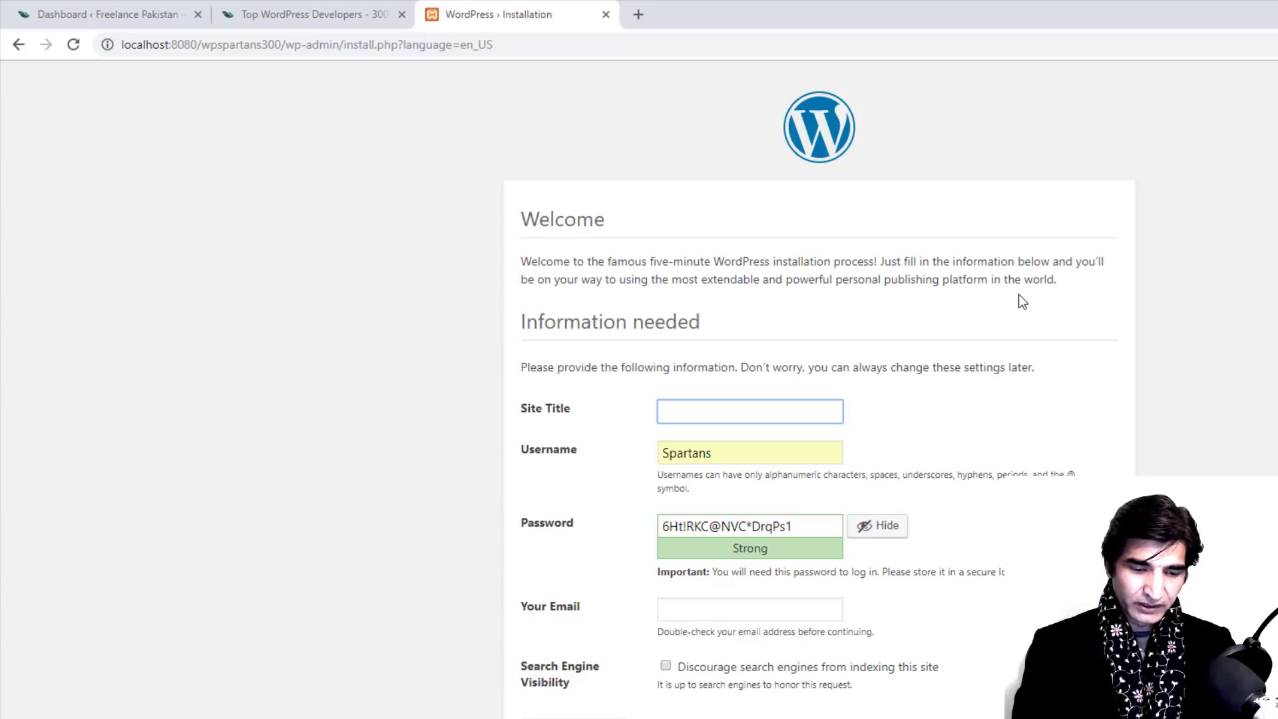
{"action": "type", "text": "Wordpres"}
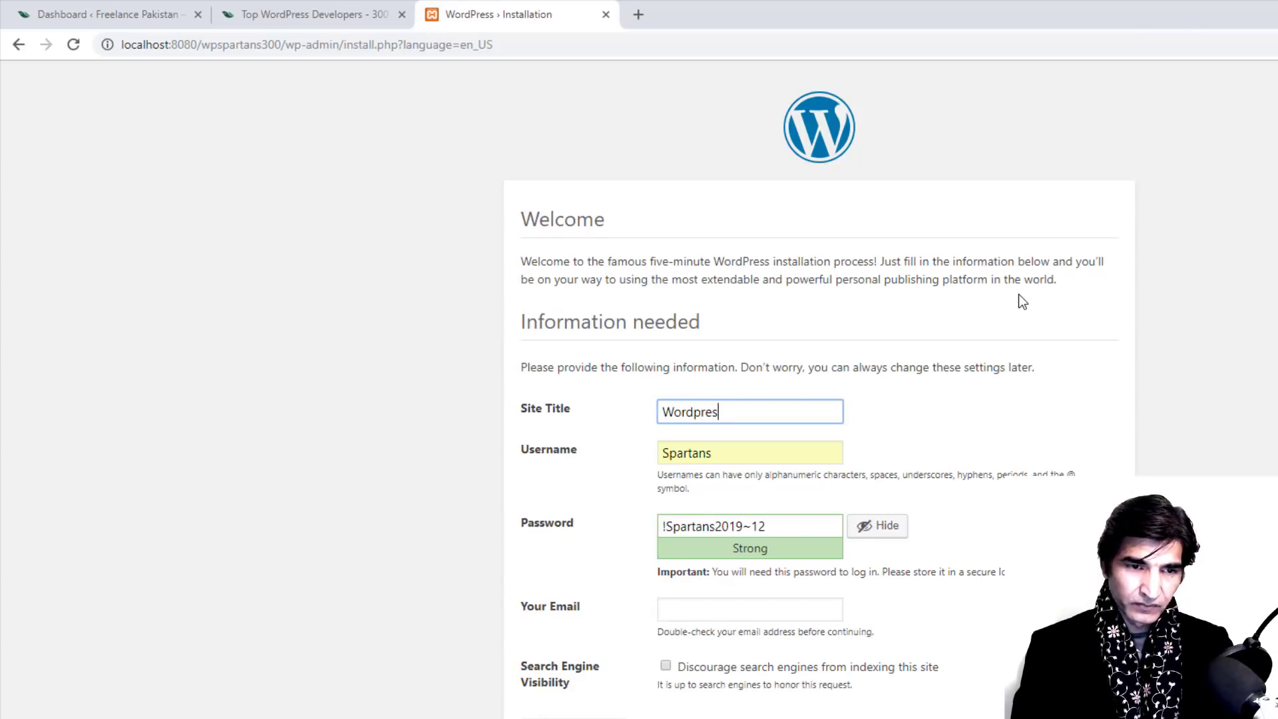
{"action": "type", "text": "s Spartans 300"}
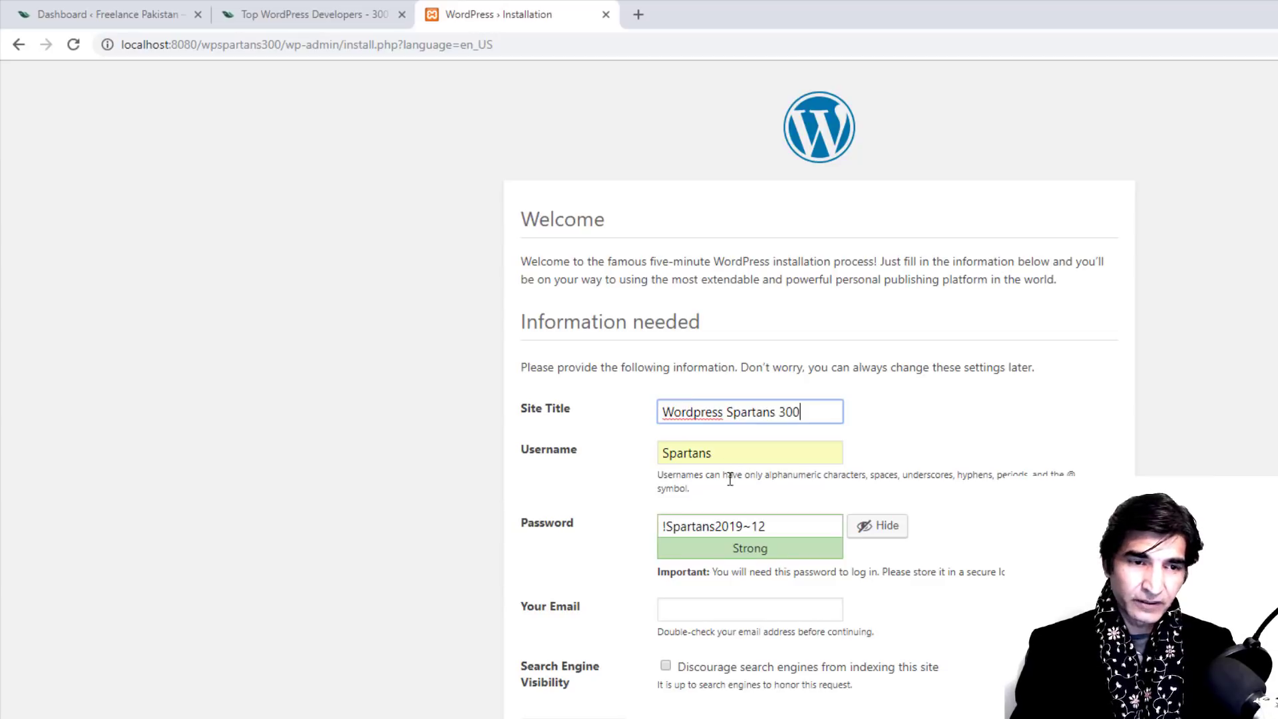
{"action": "left_click", "coordinate": [746, 457]}
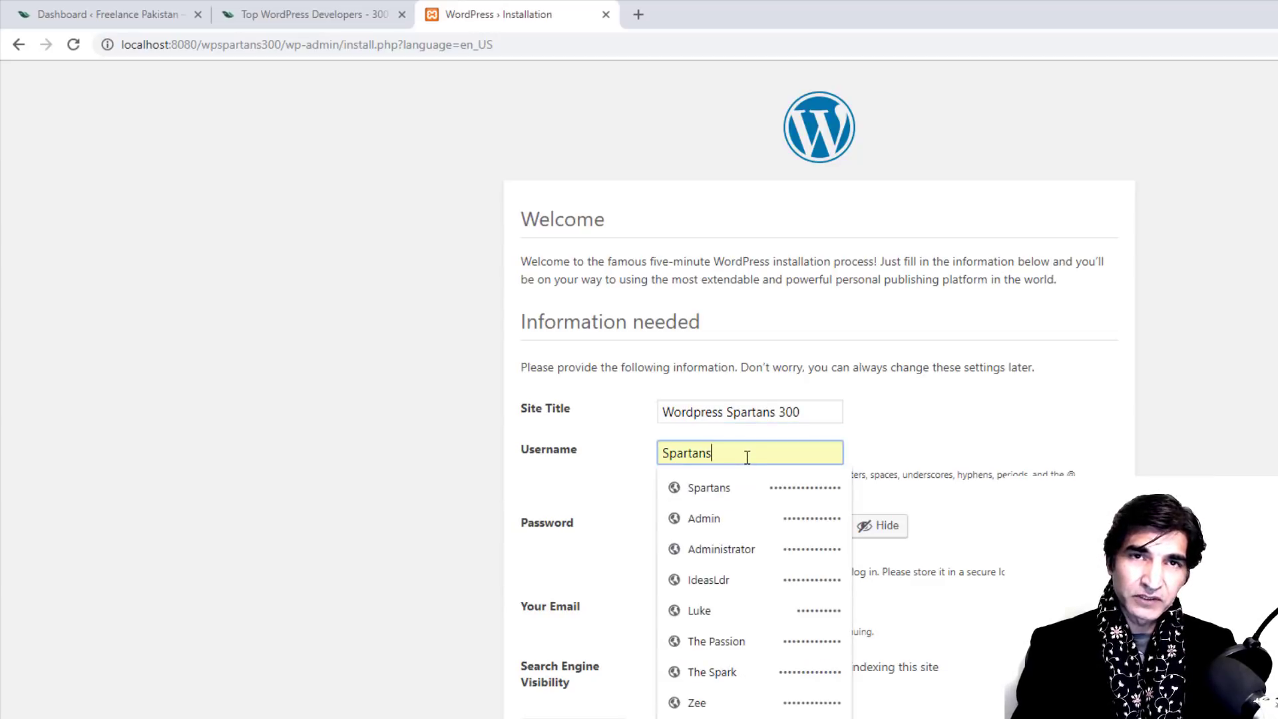
{"action": "left_click", "coordinate": [1162, 402]}
Step: Replace the suggested admin password with a new strong one and fill in the e-mail address
{"action": "left_click_drag", "start_coordinate": [783, 527], "coordinate": [621, 521]}
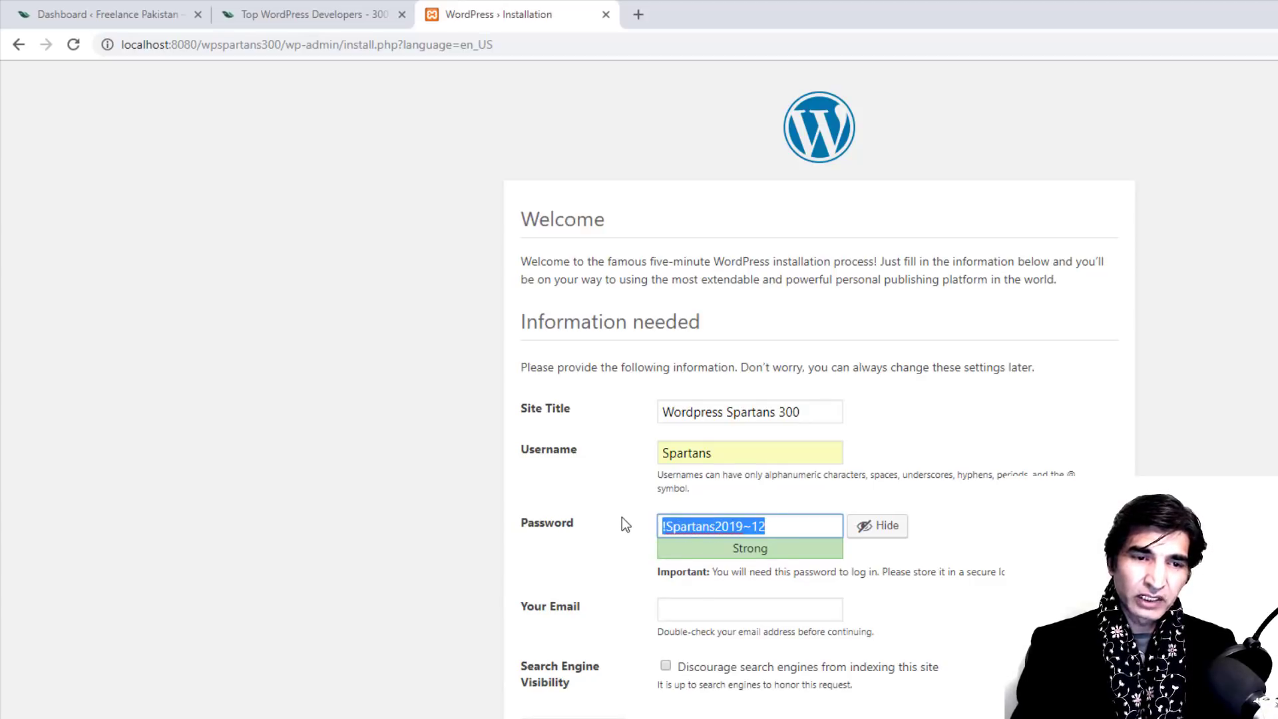
{"action": "left_click_drag", "start_coordinate": [802, 525], "coordinate": [561, 530]}
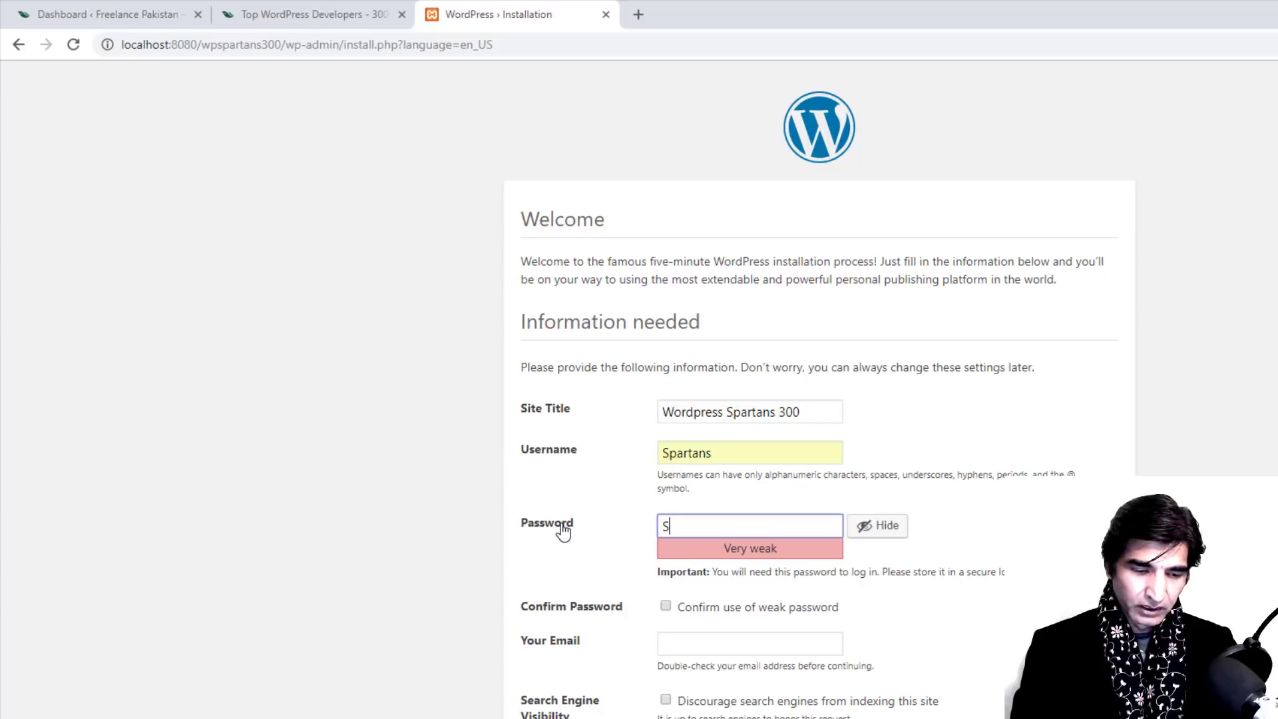
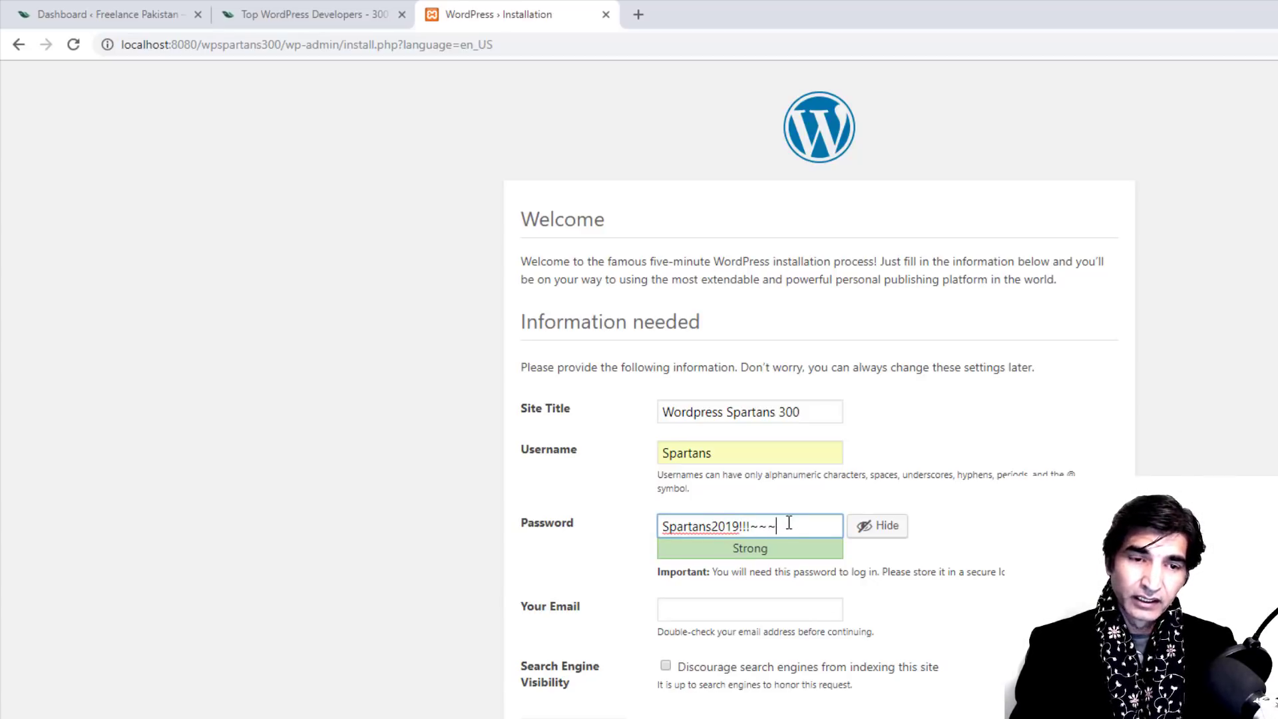
{"action": "left_click_drag", "start_coordinate": [787, 526], "coordinate": [661, 526]}
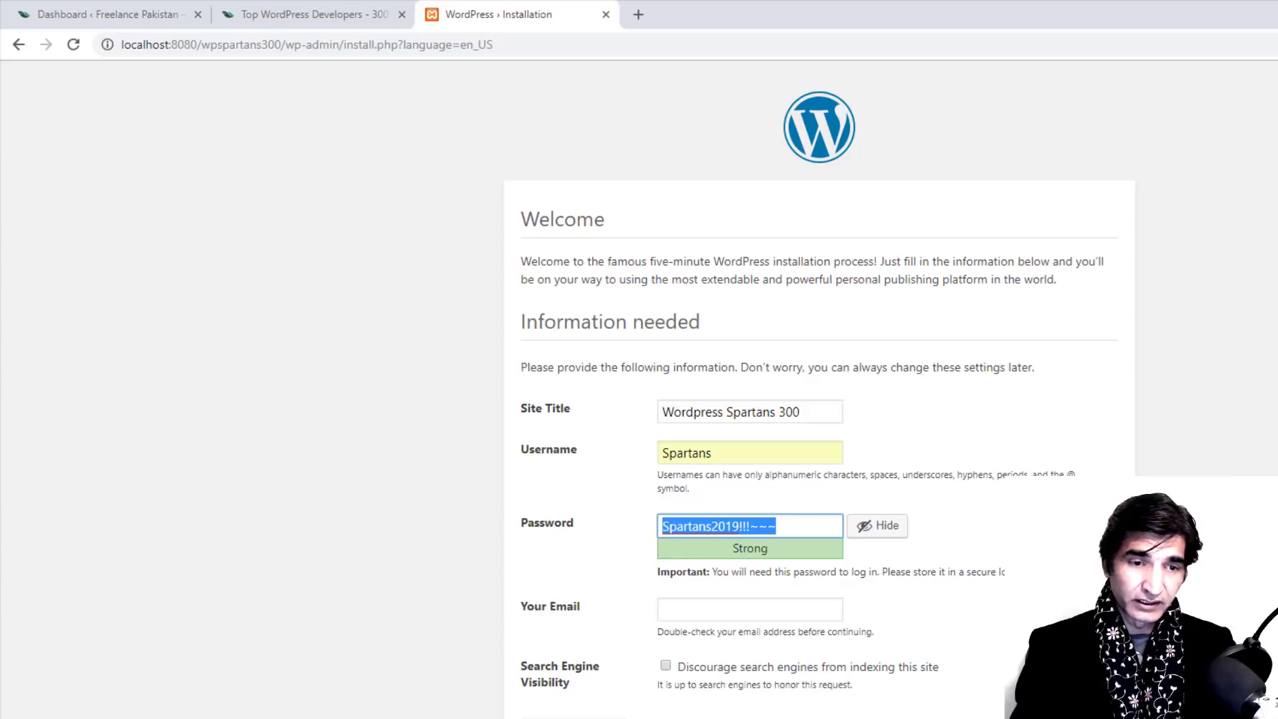
{"action": "left_click", "coordinate": [687, 608]}
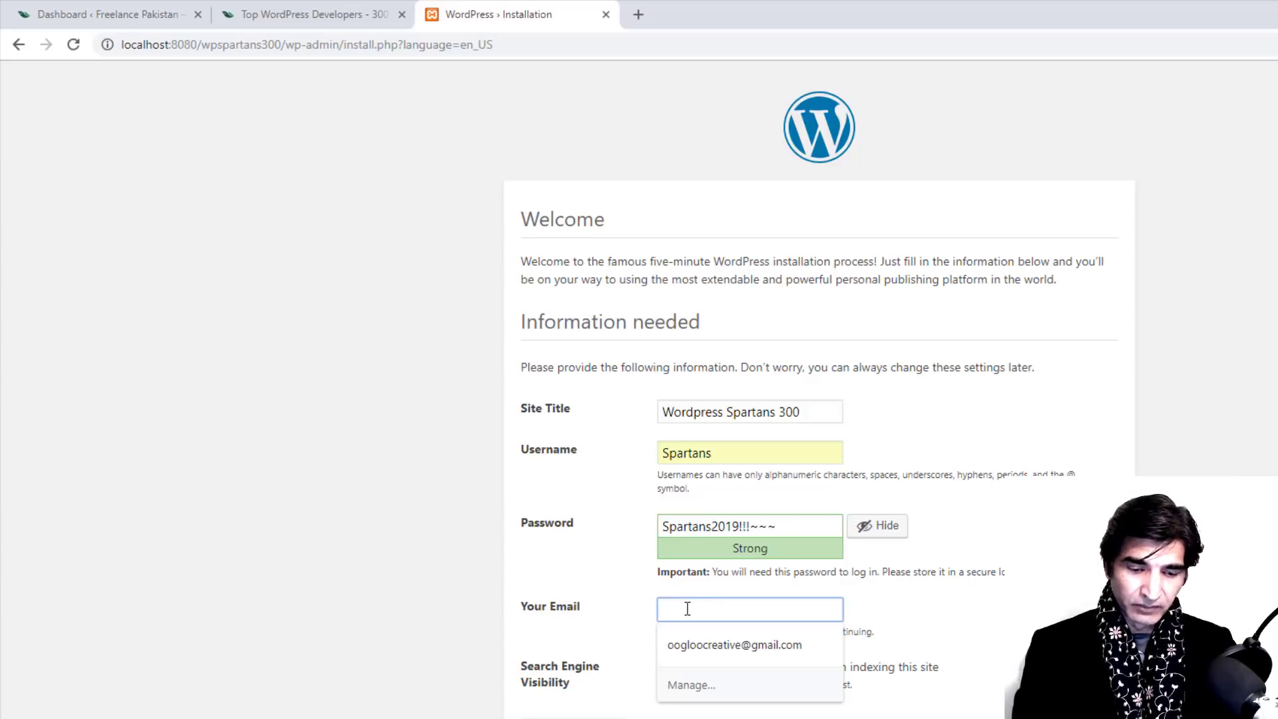
{"action": "left_click", "coordinate": [672, 644]}
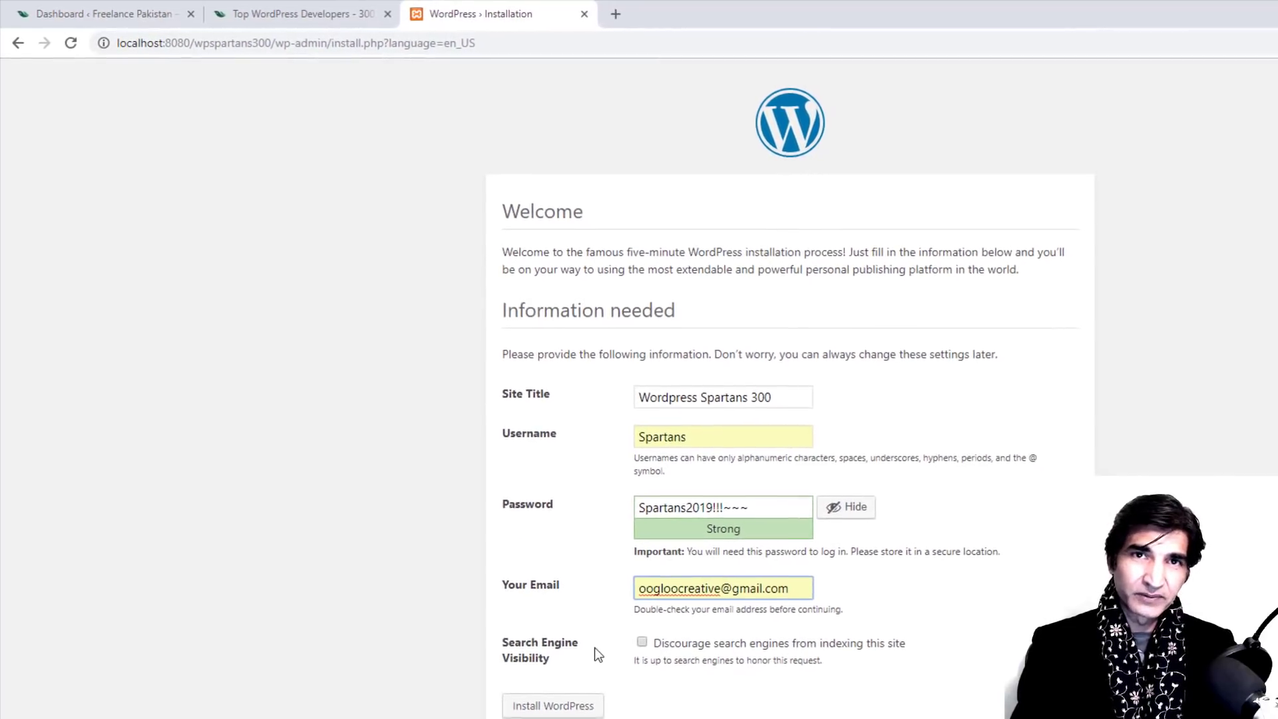
Step: Discourage search engine indexing, install WordPress, and go to the login page
{"action": "left_click", "coordinate": [612, 611]}
{"action": "left_click", "coordinate": [540, 678]}
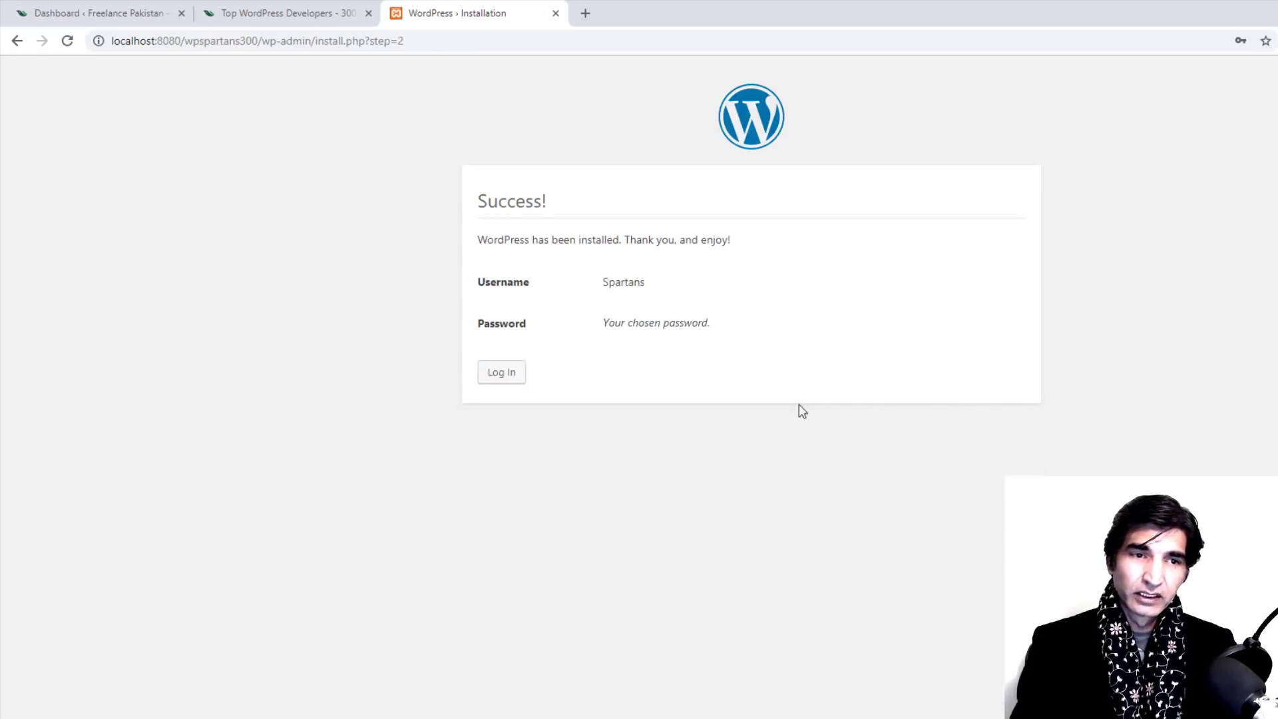
{"action": "left_click", "coordinate": [510, 377]}
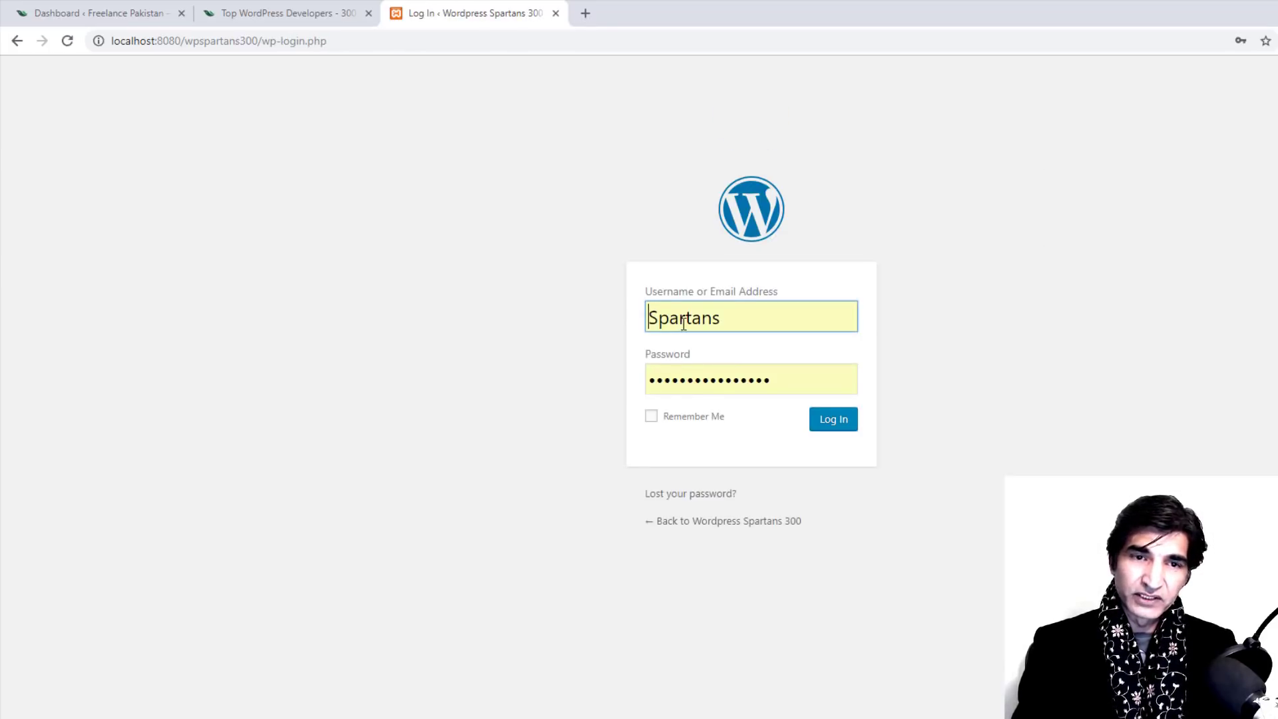
Step: Enter the admin password, tick Remember Me and log in to the Dashboard
{"action": "left_click", "coordinate": [804, 373]}
{"action": "left_click", "coordinate": [651, 417]}
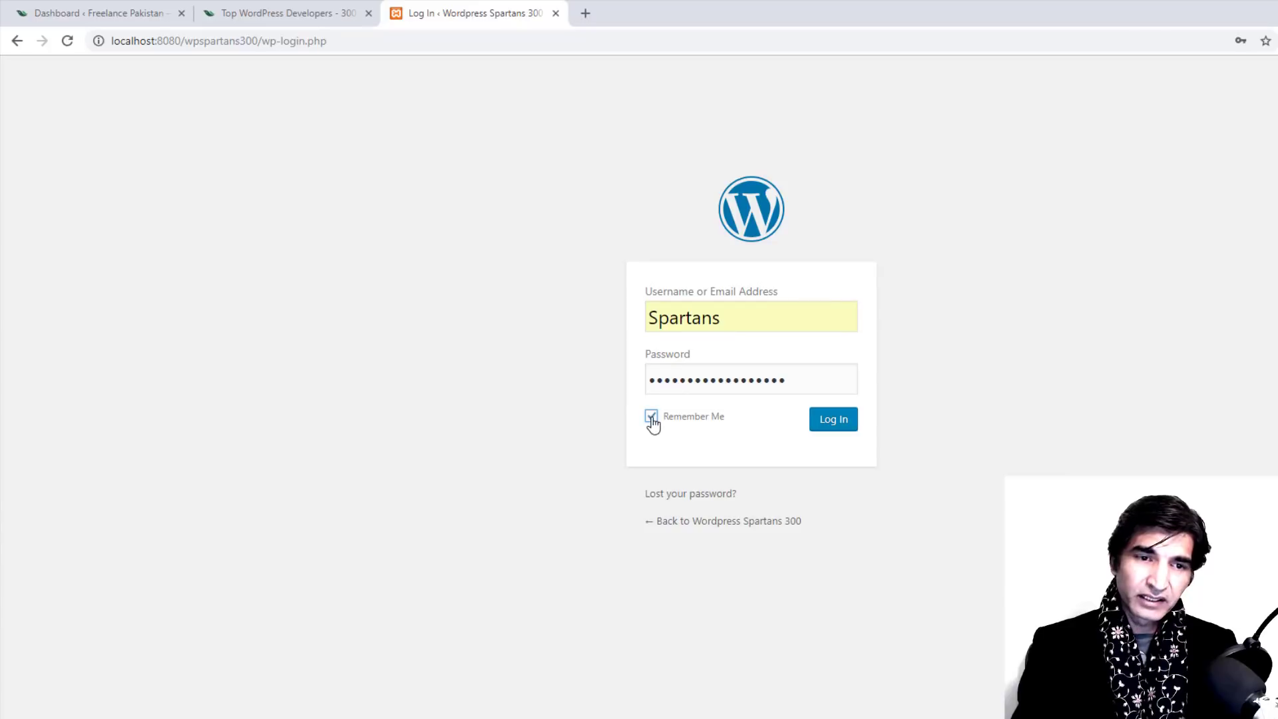
{"action": "left_click", "coordinate": [835, 422]}
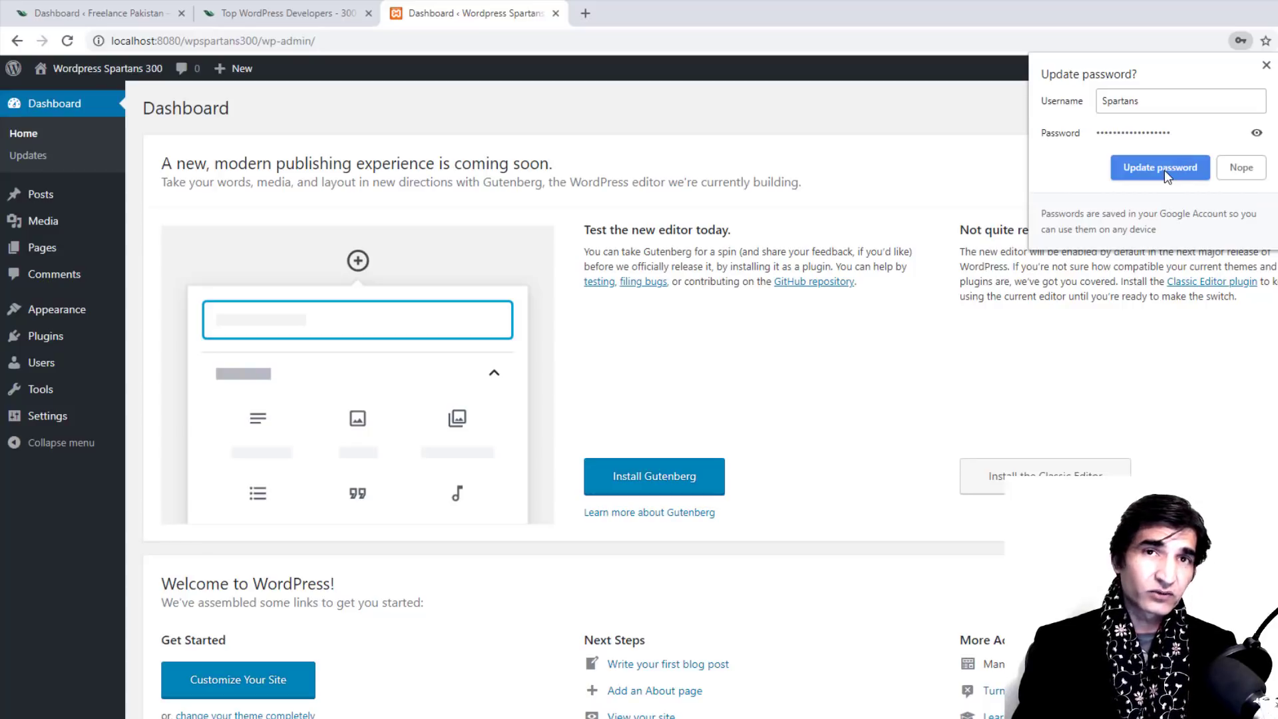
Step: Let Chrome update the saved login password, then switch to the Mission 300 Spartans folder
{"action": "left_click", "coordinate": [1160, 167]}
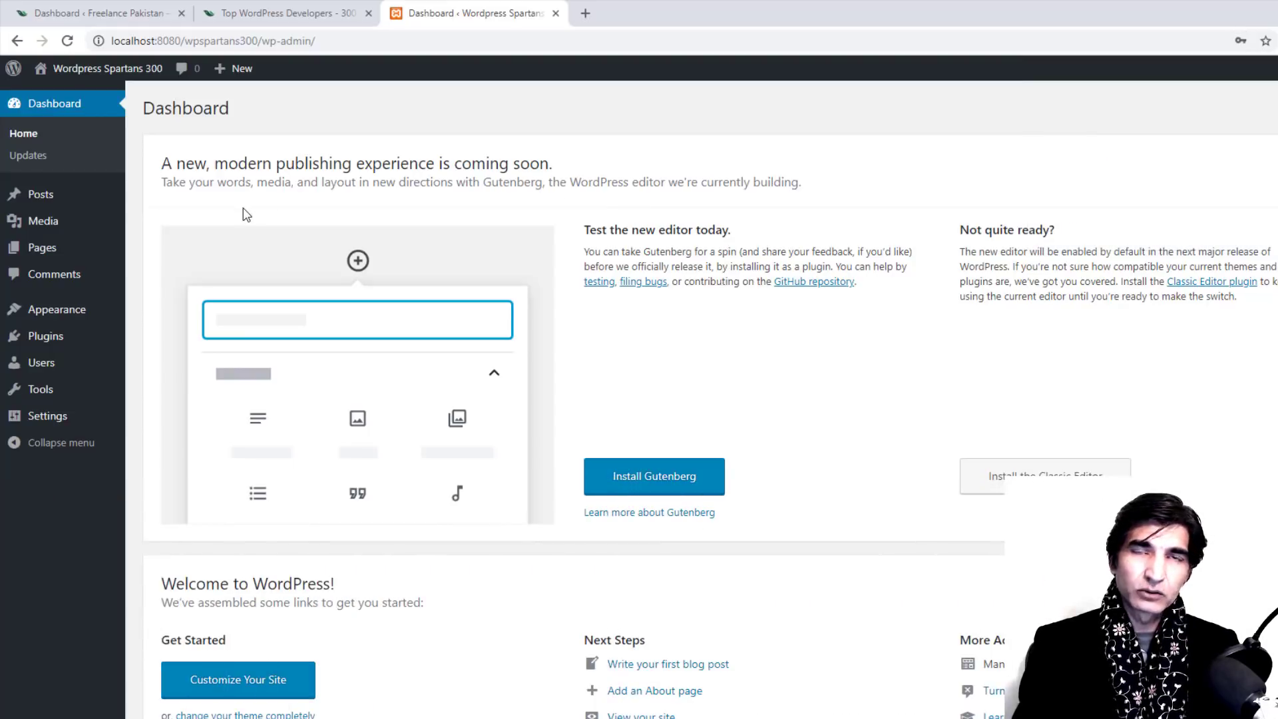
{"action": "mouse_move", "coordinate": [58, 207]}
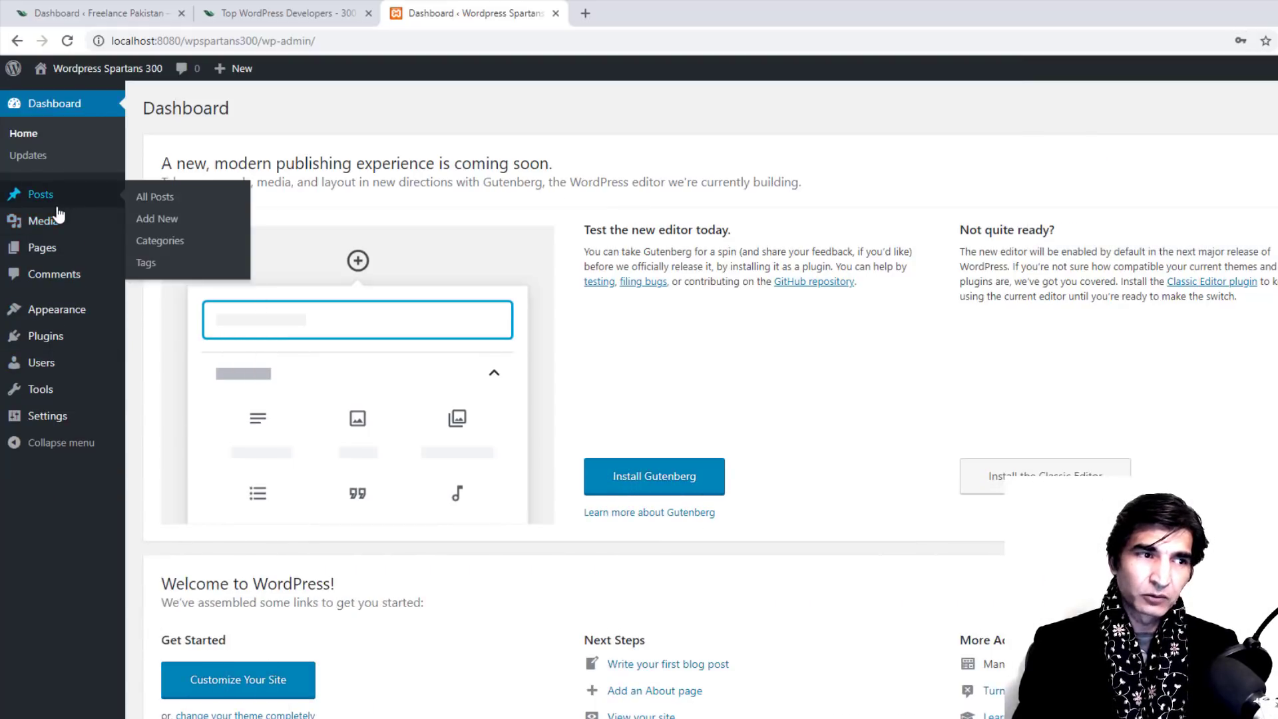
{"action": "mouse_move", "coordinate": [78, 335]}
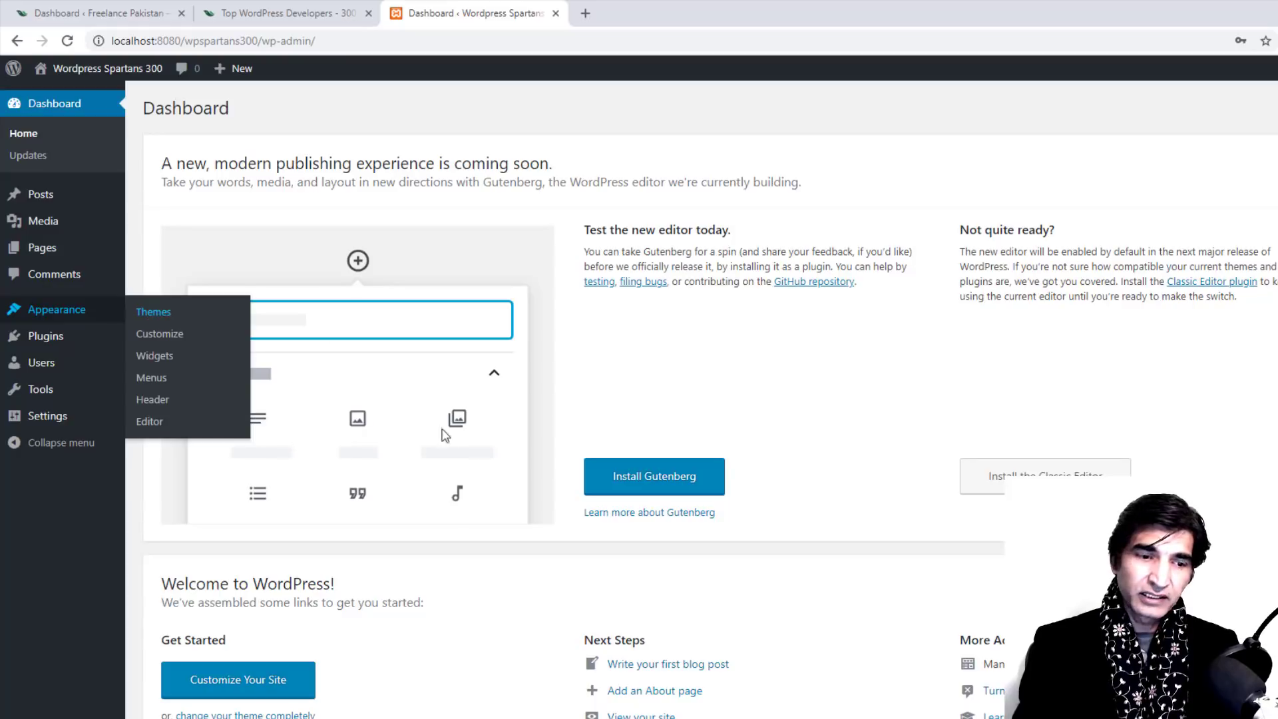
{"action": "left_click", "coordinate": [345, 710]}
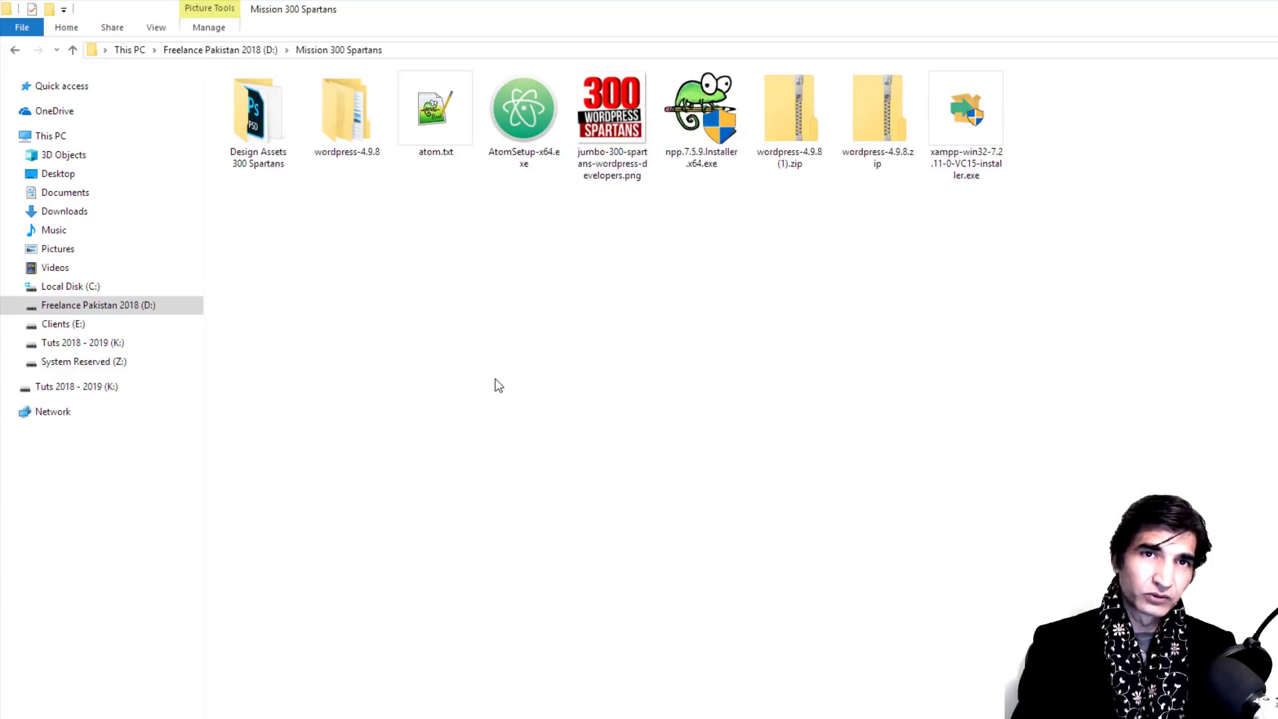
Step: Check the Notepad++ download section on the Top WordPress Developers tab, then return to Mission 300 Spartans
{"action": "key", "text": "alt+Tab"}
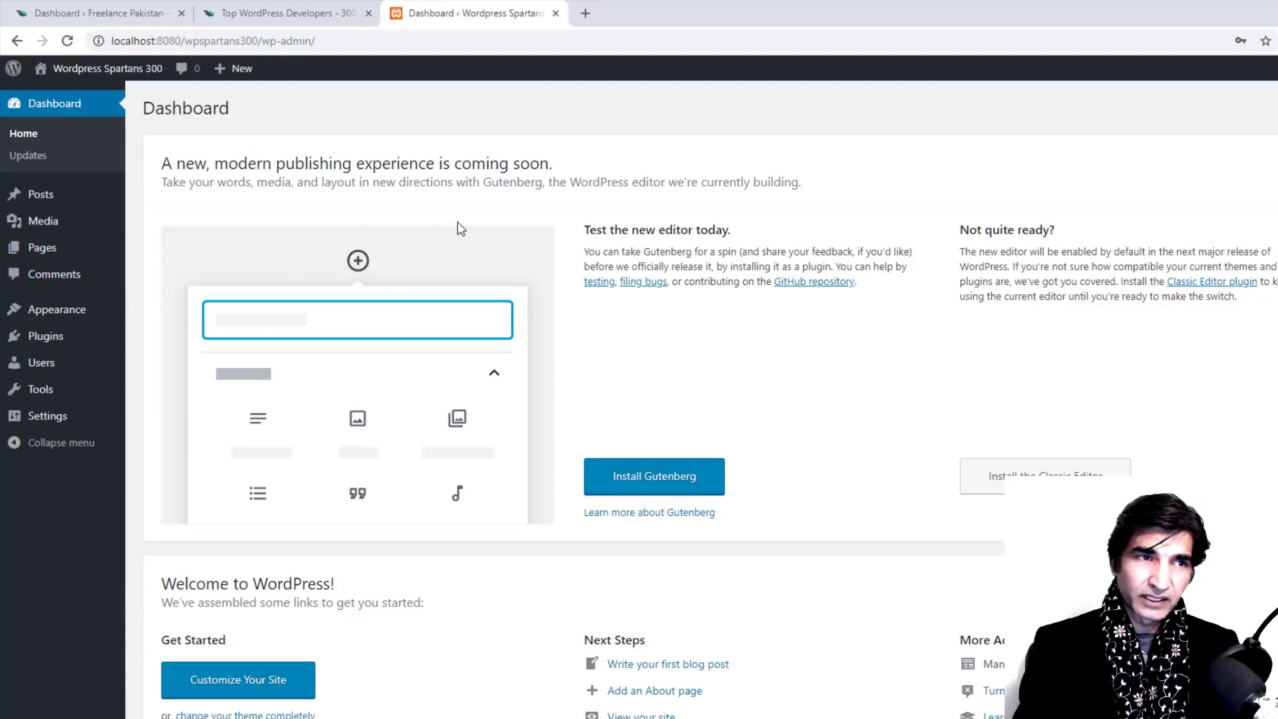
{"action": "left_click", "coordinate": [238, 6]}
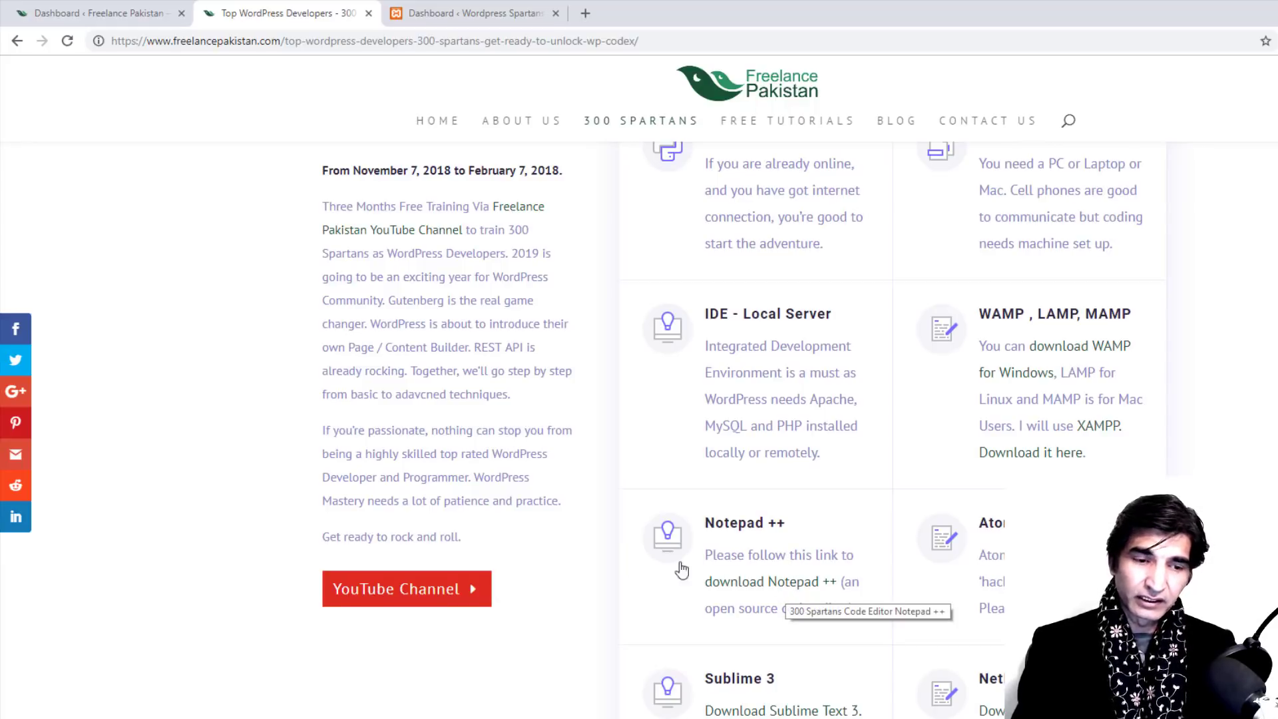
{"action": "left_click", "coordinate": [361, 714]}
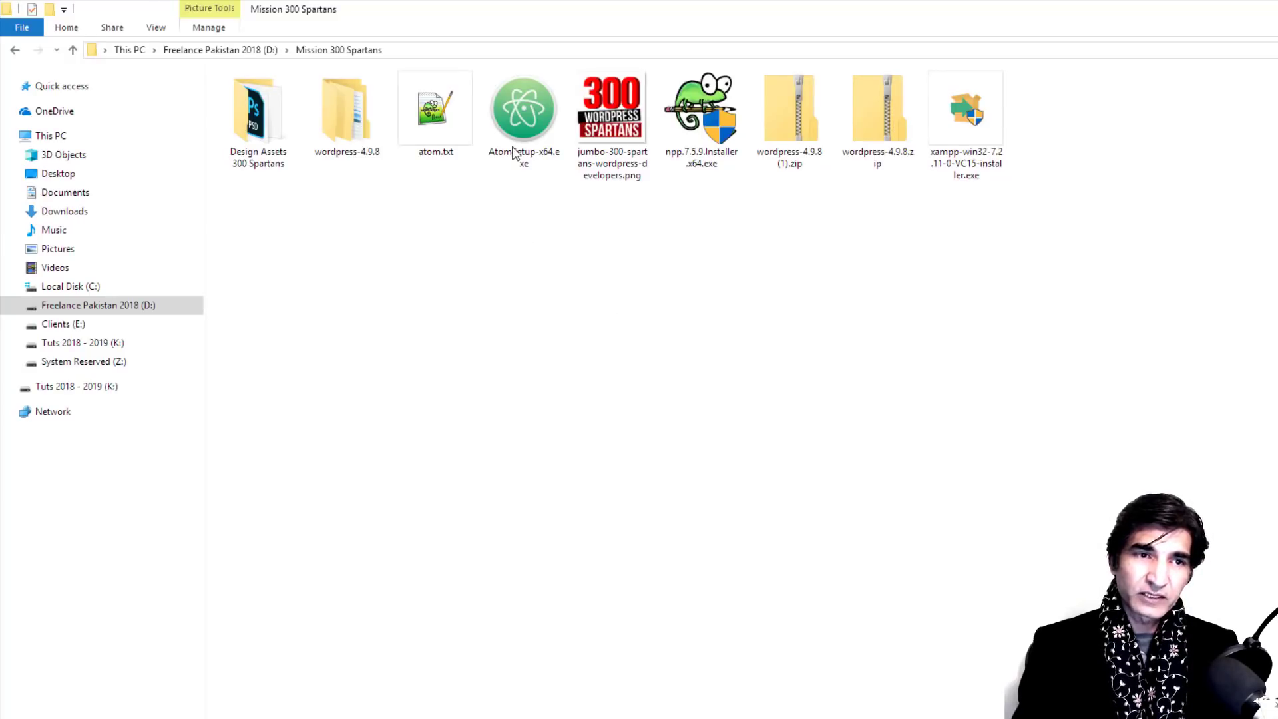
Step: Run npp.7.5.9.Installer.x64.exe as administrator
{"action": "right_click", "coordinate": [703, 97]}
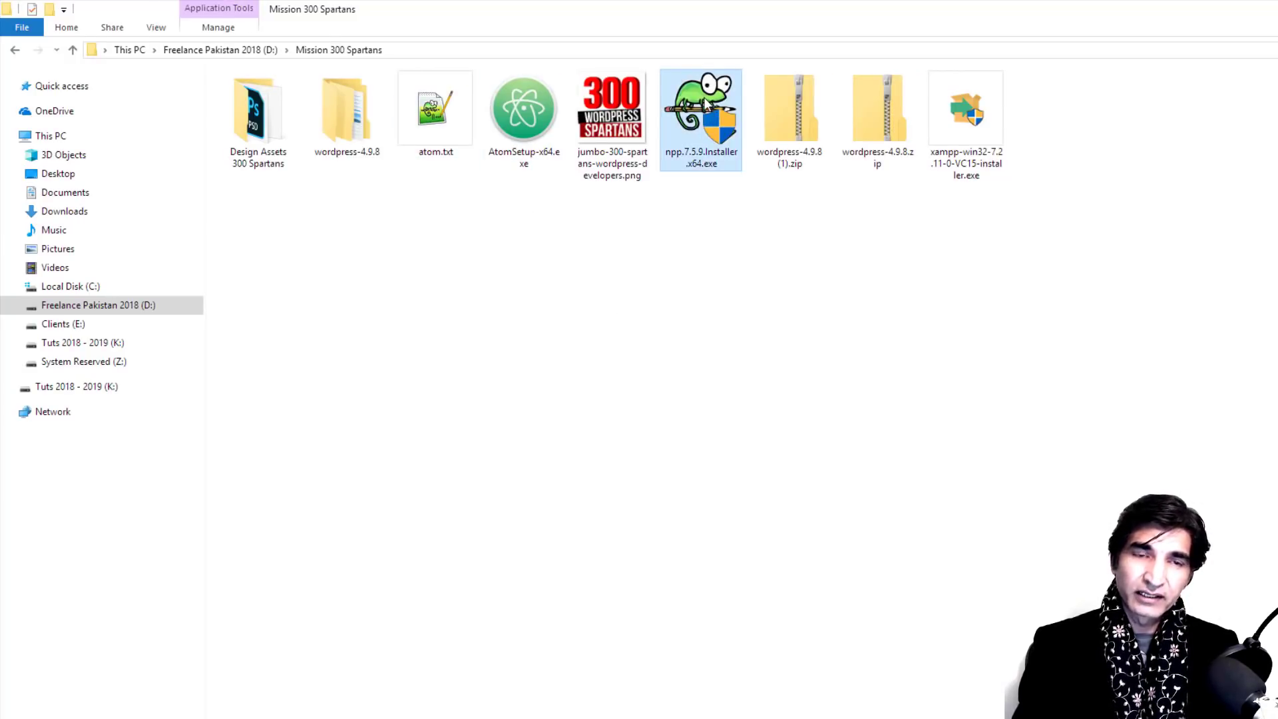
{"action": "left_click", "coordinate": [754, 145]}
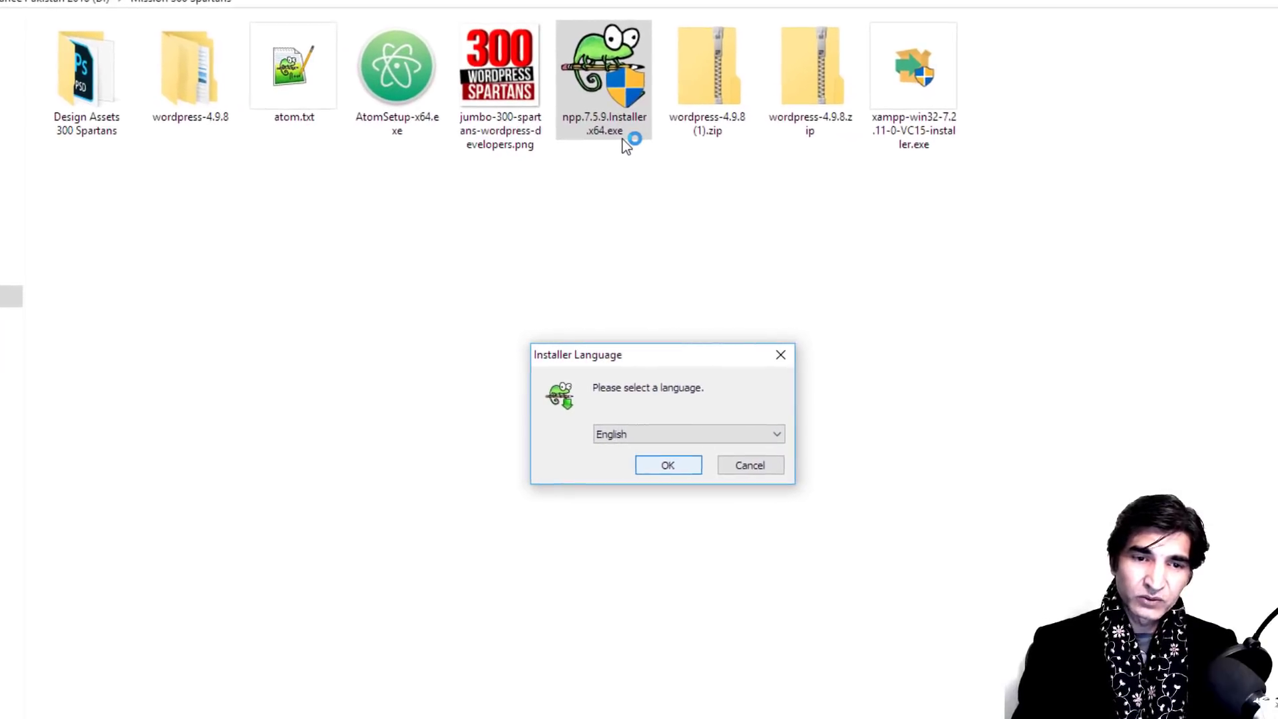
Step: Keep English as the installer language, pass the welcome page and accept the Notepad++ license
{"action": "key", "text": "Return"}
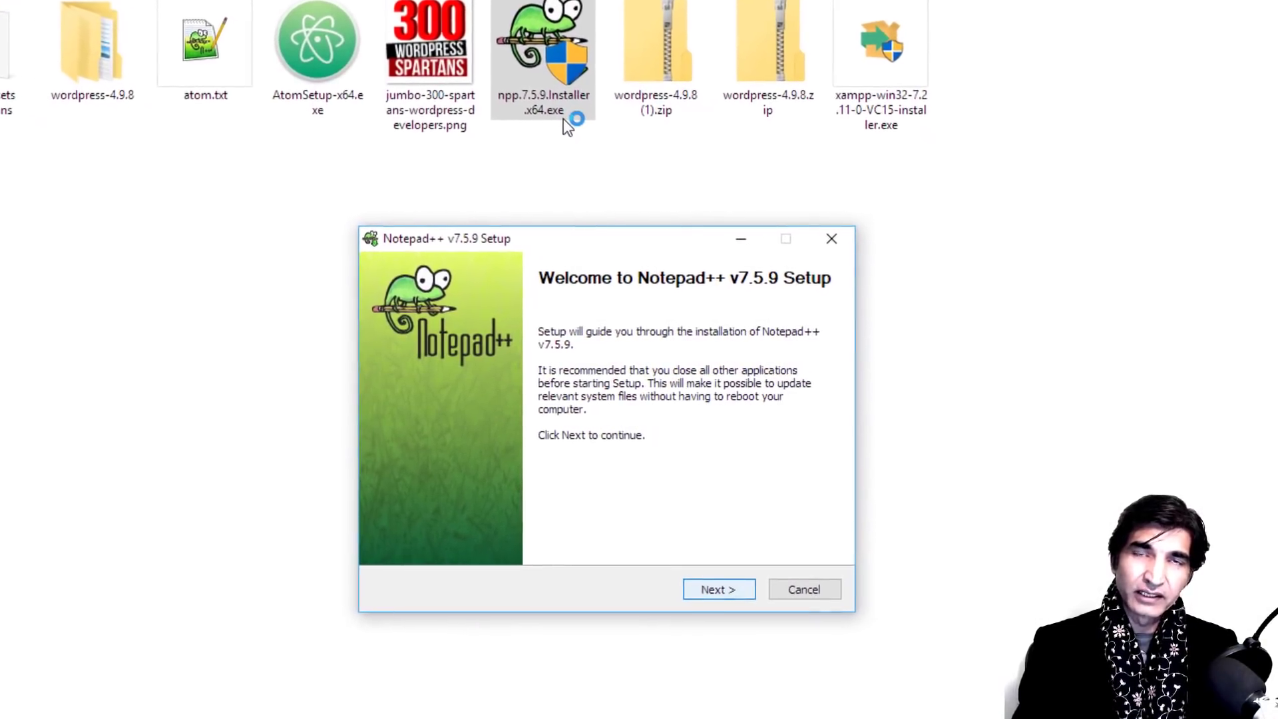
{"action": "key", "text": "Return"}
{"action": "key", "text": "Page_Down"}
{"action": "key", "text": "Page_Down"}
{"action": "key", "text": "Page_Down"}
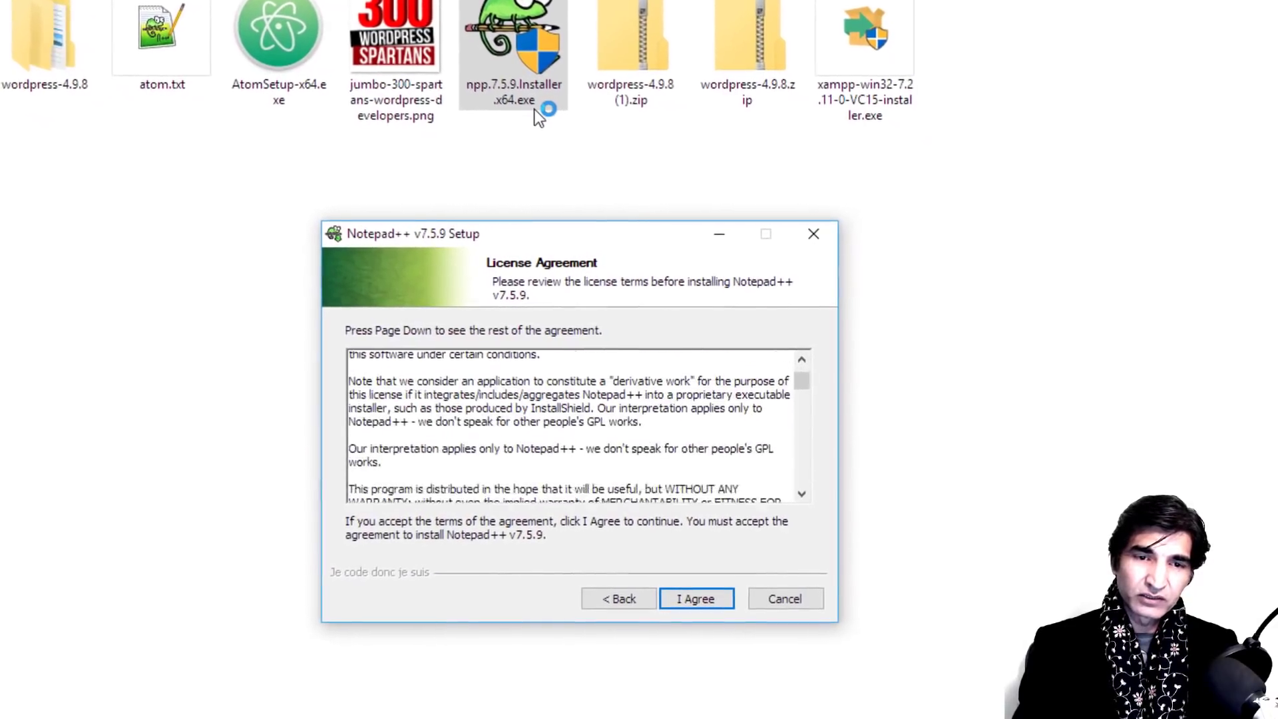
{"action": "key", "text": "Page_Down"}
{"action": "key", "text": "Page_Down"}
{"action": "key", "text": "Page_Down"}
{"action": "key", "text": "Page_Down"}
{"action": "key", "text": "Page_Down"}
{"action": "key", "text": "Page_Down"}
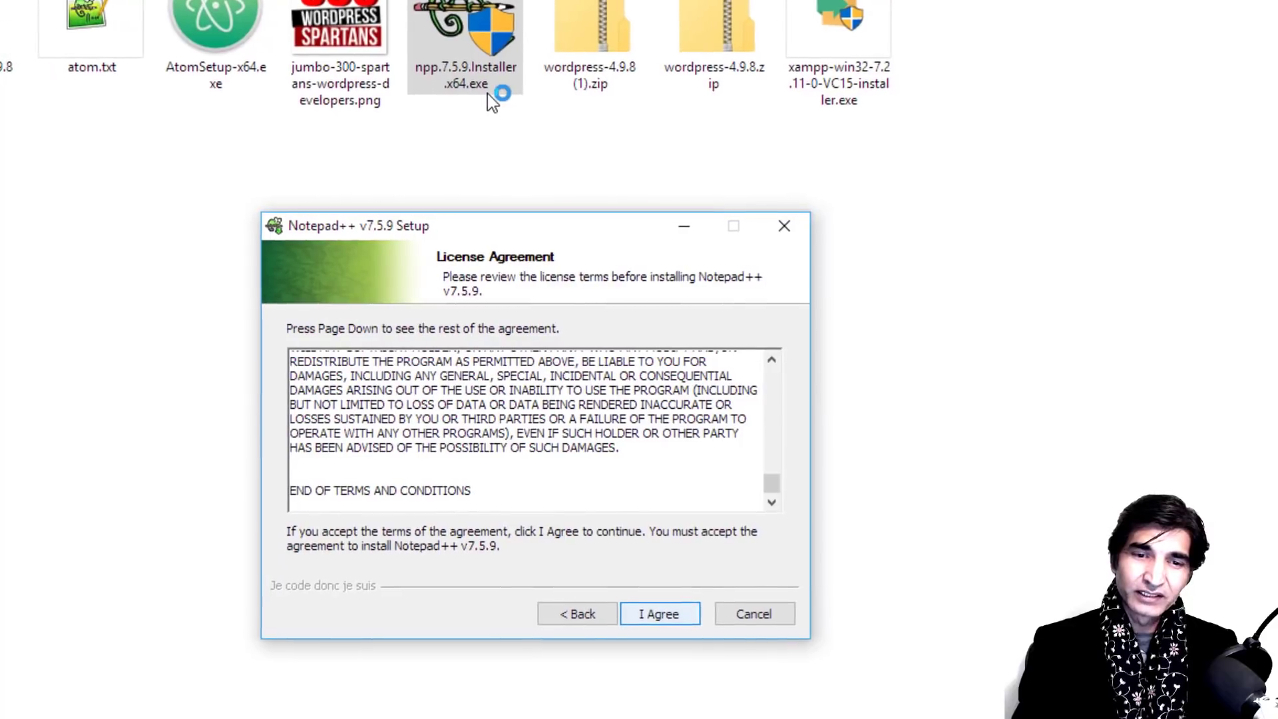
{"action": "key", "text": "Return"}
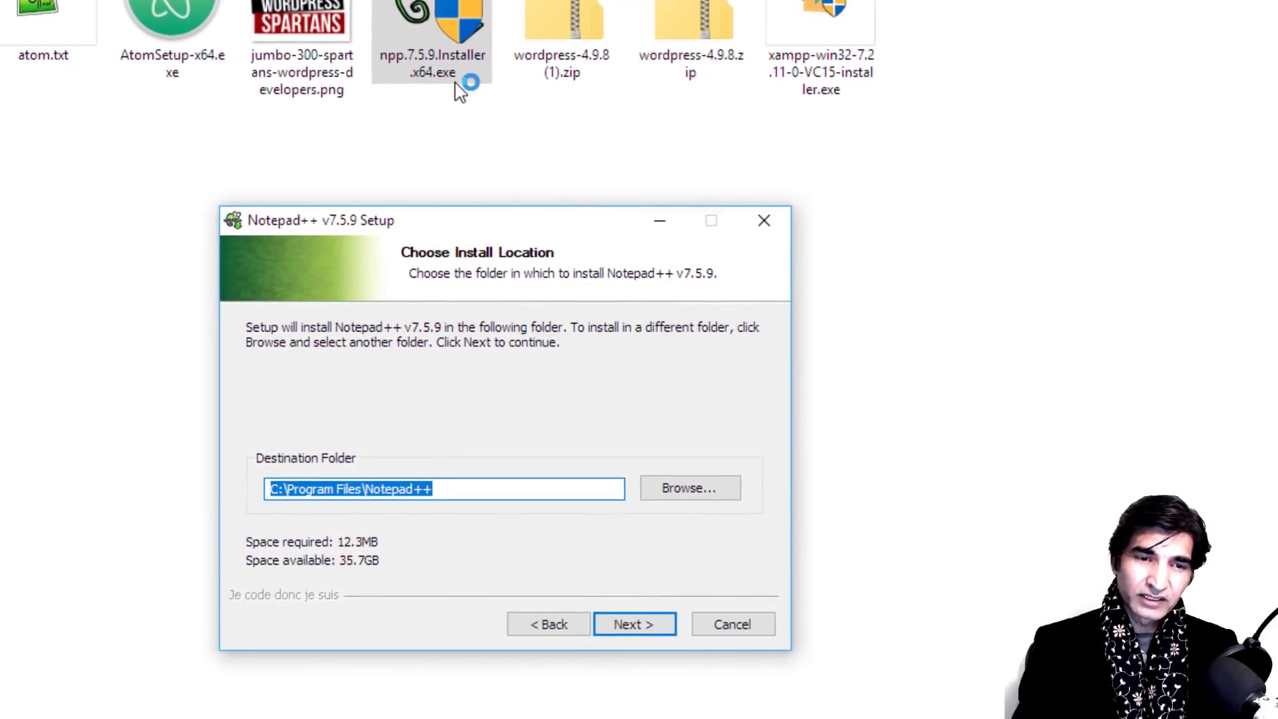
Step: Keep the default C:\Program Files\Notepad++ folder and default components, then install
{"action": "key", "text": "End"}
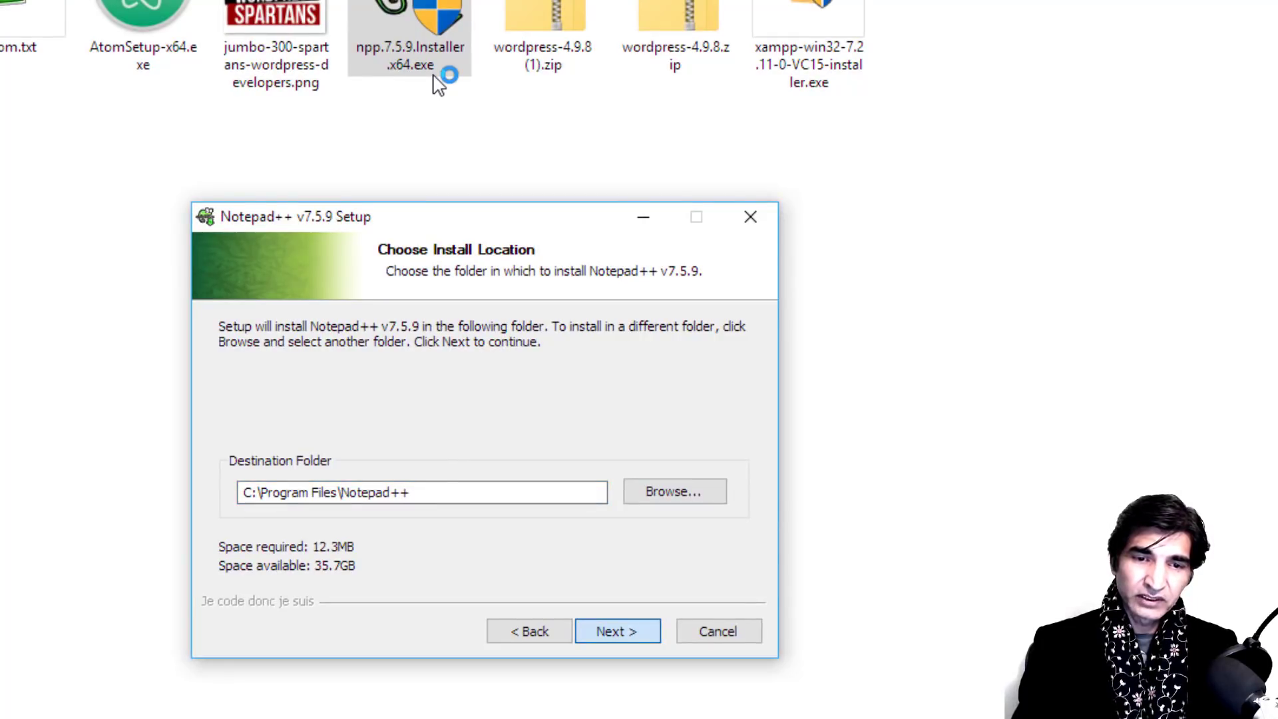
{"action": "key", "text": "Return"}
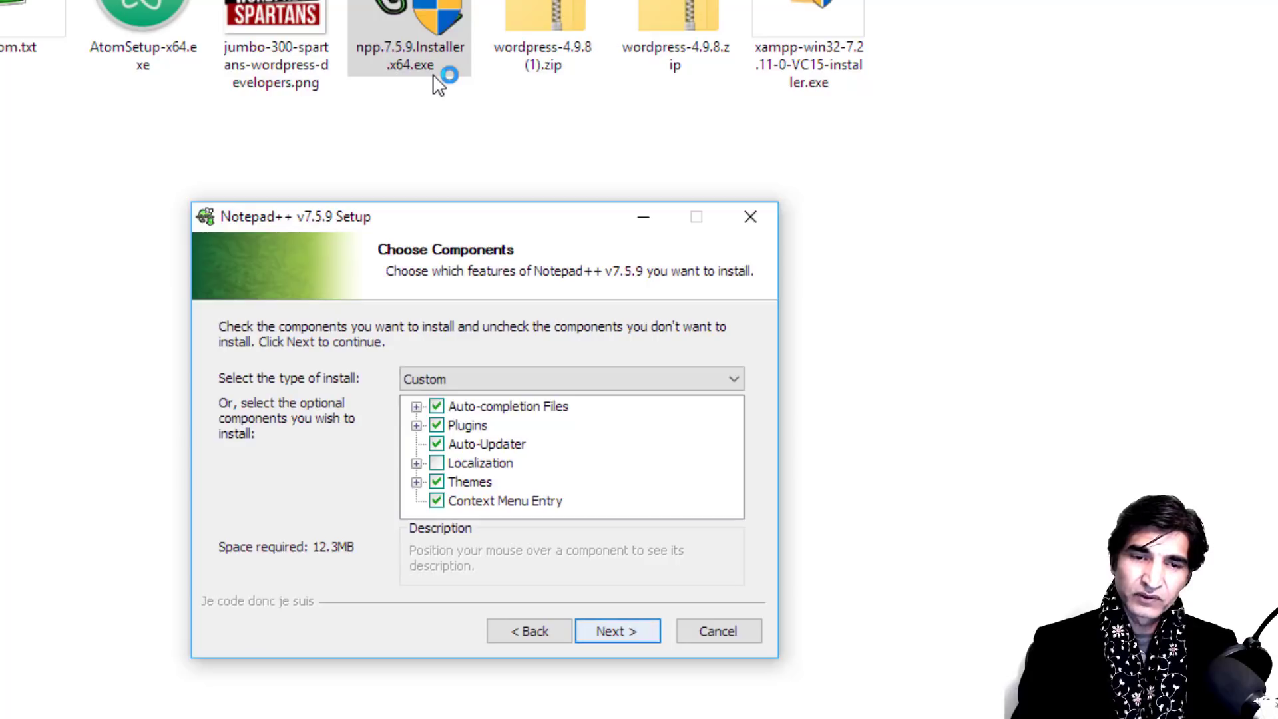
{"action": "key", "text": "Return"}
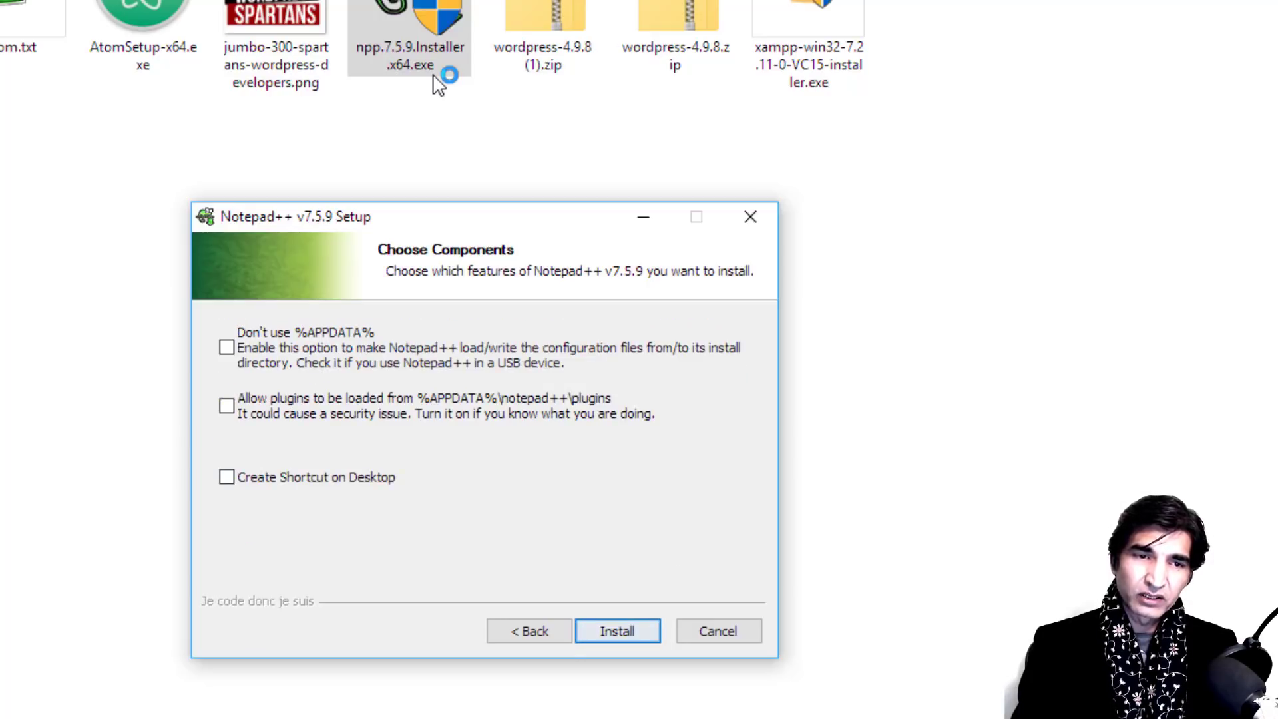
{"action": "key", "text": "Tab"}
{"action": "key", "text": "Tab"}
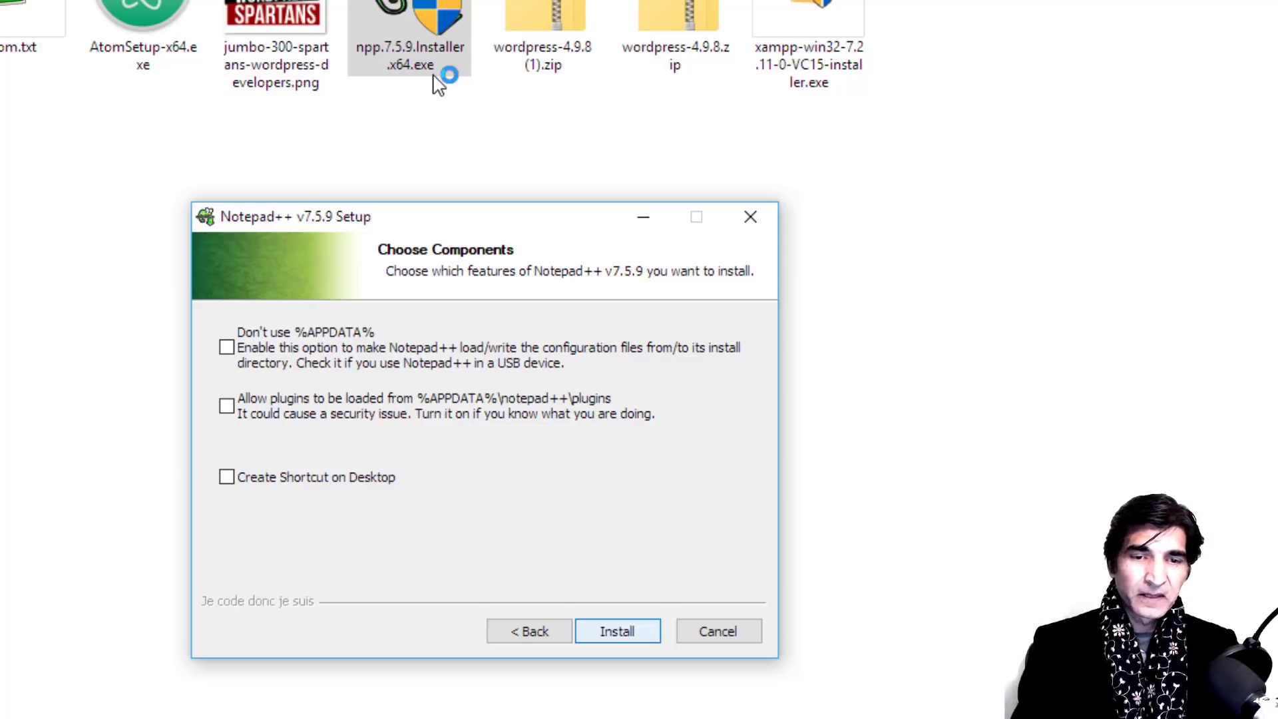
{"action": "key", "text": "Return"}
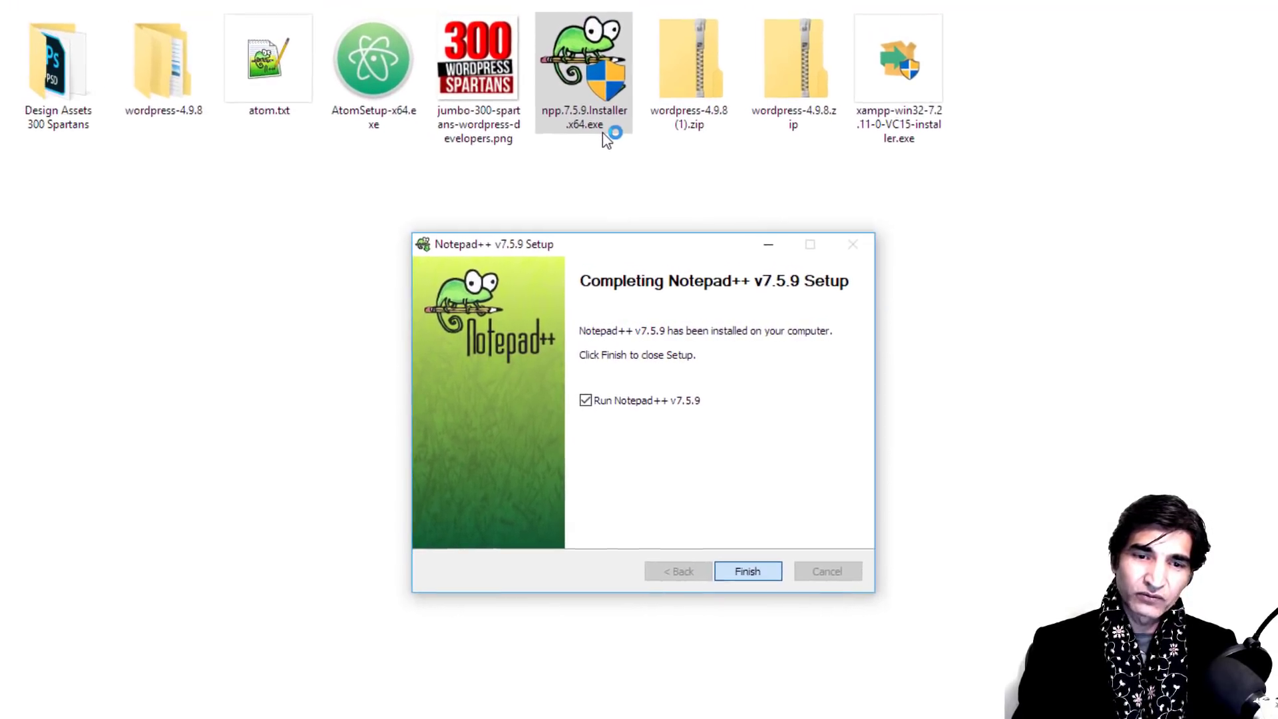
Step: Finish setup, maximize Notepad++ and close change.log, leaving a blank new 1 document
{"action": "key", "text": "Return"}
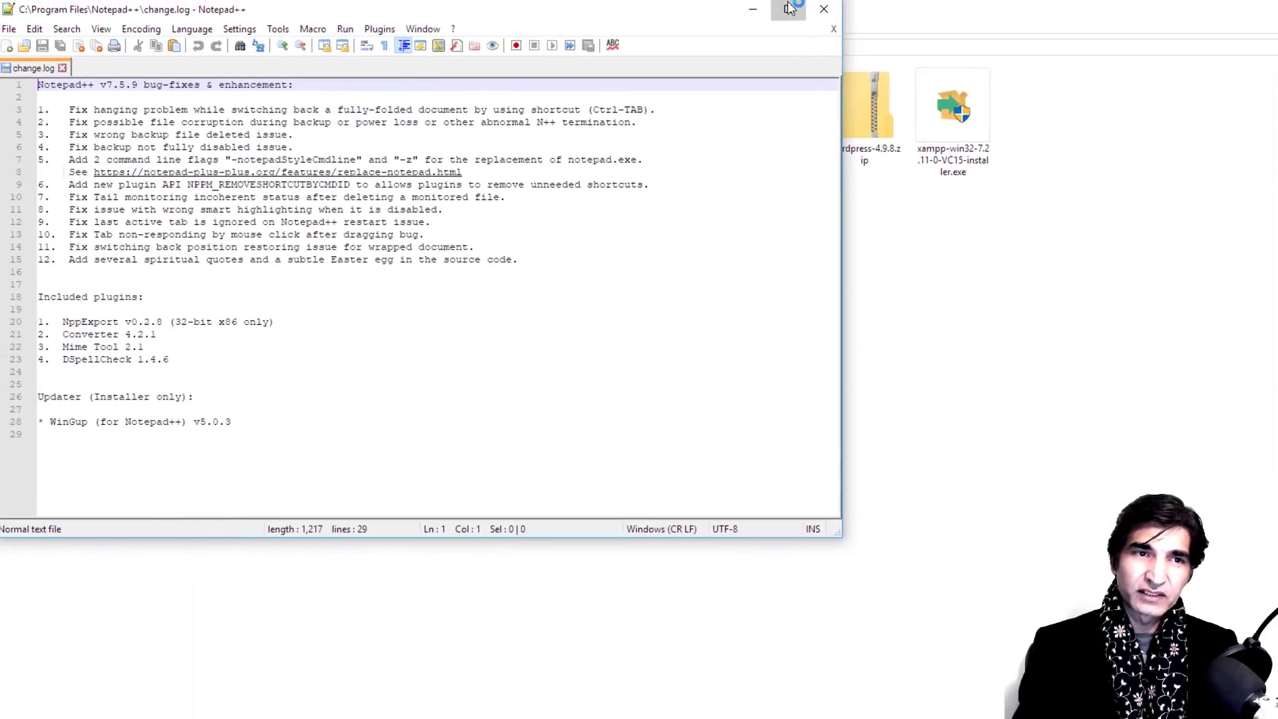
{"action": "left_click", "coordinate": [783, 6]}
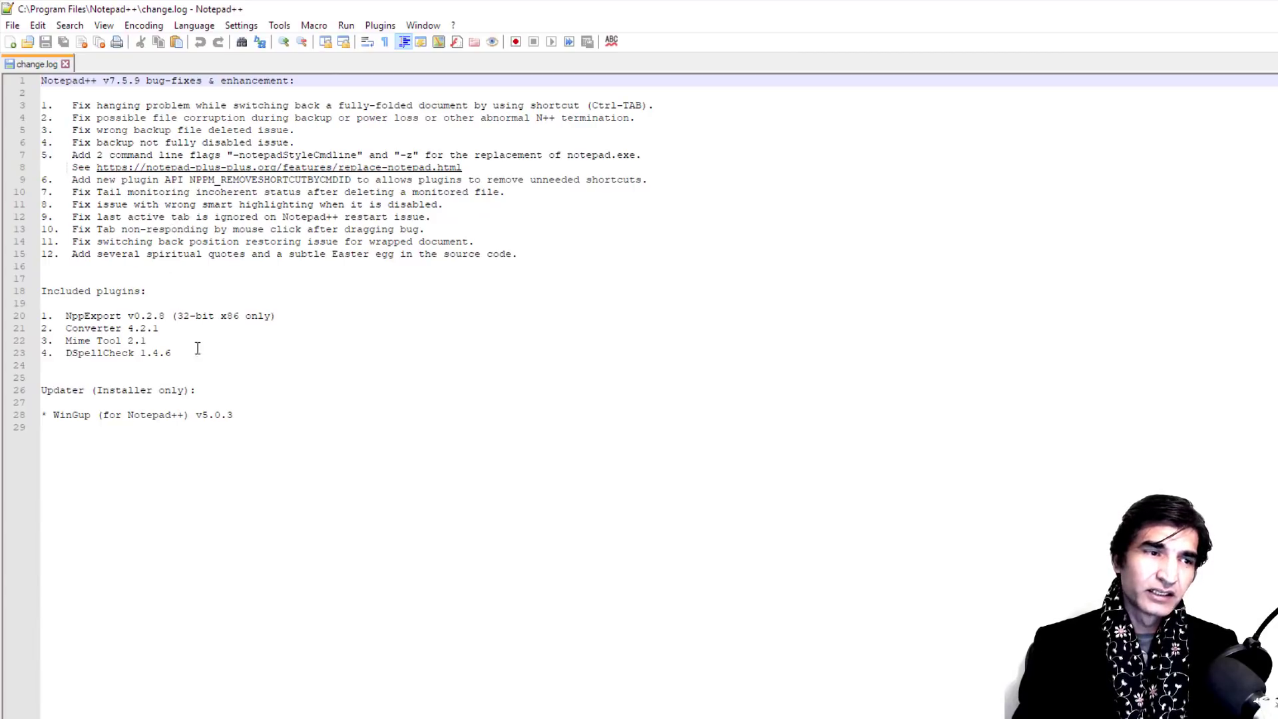
{"action": "left_click", "coordinate": [65, 64]}
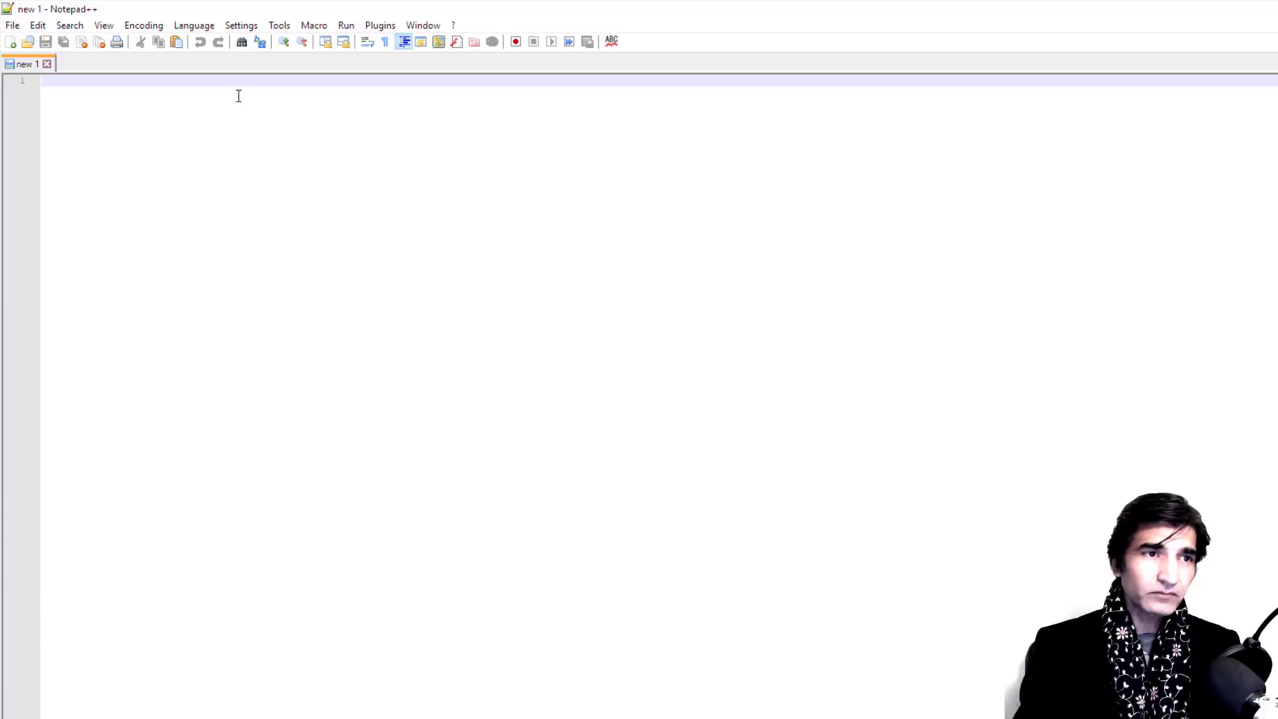
{"action": "left_click", "coordinate": [242, 27]}
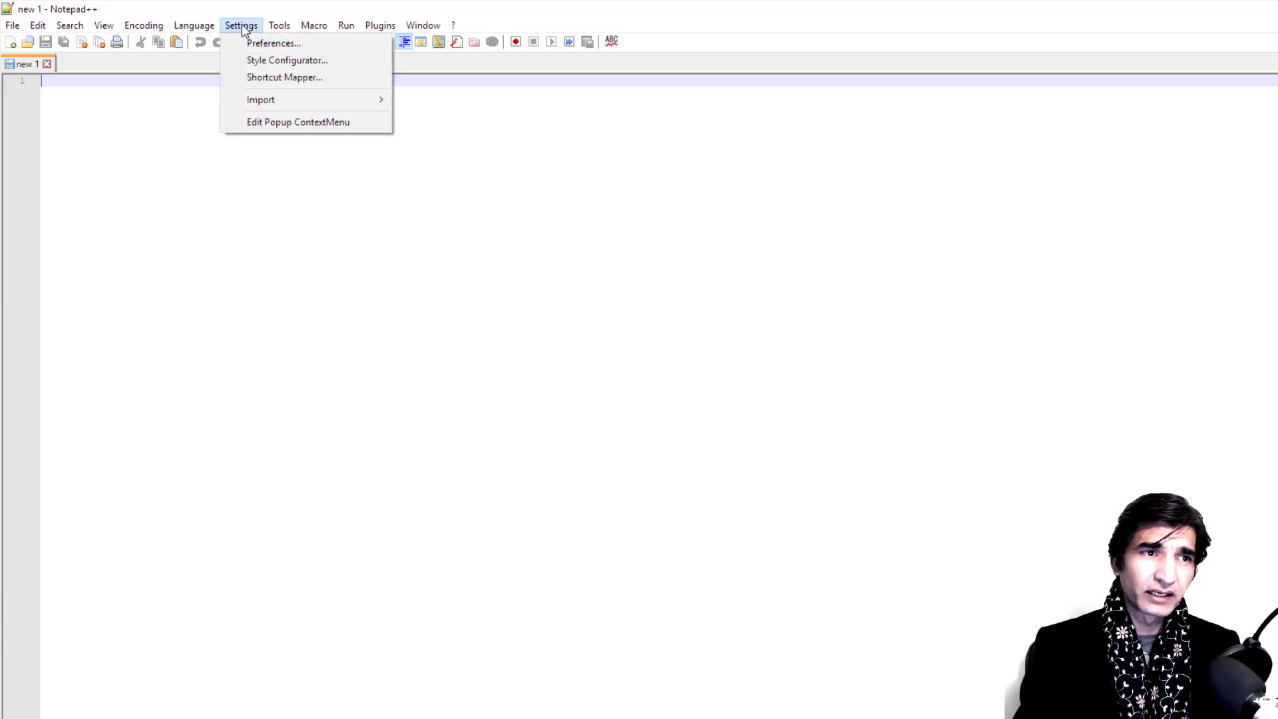
Step: Apply the Vibrant Ink theme in the Notepad++ Style Configurator
{"action": "left_click", "coordinate": [262, 61]}
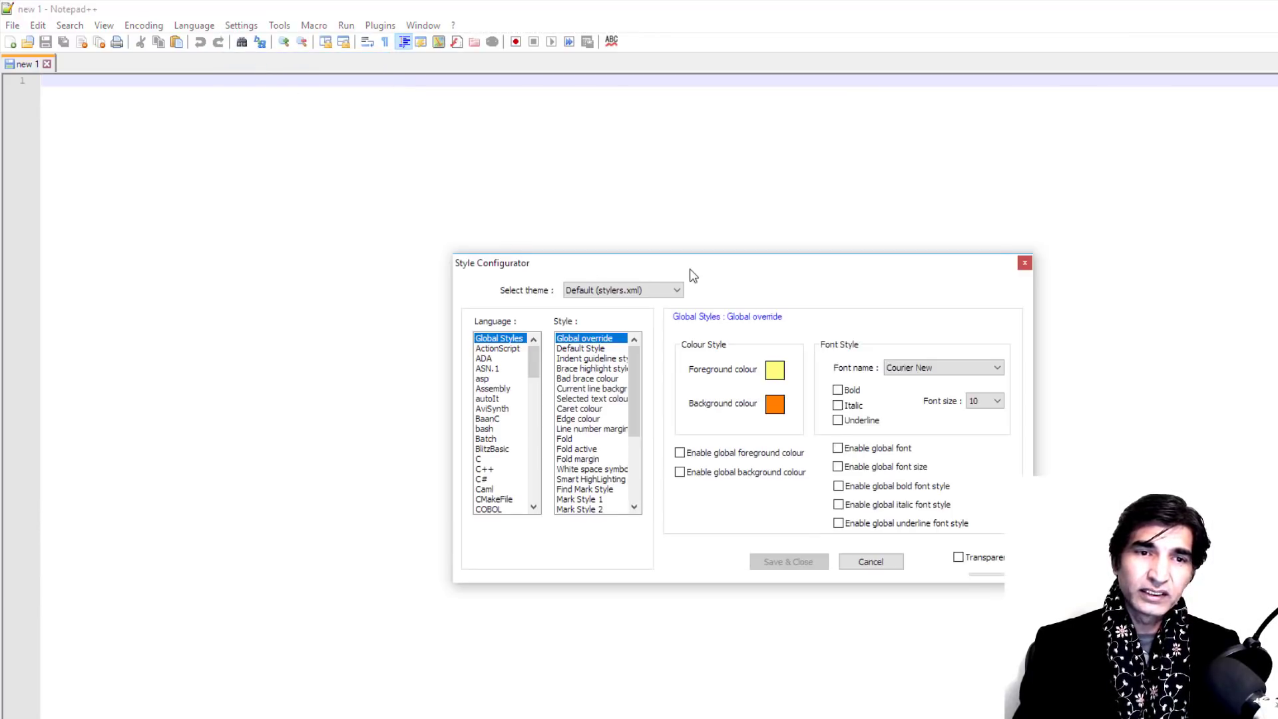
{"action": "left_click_drag", "start_coordinate": [690, 265], "coordinate": [821, 145]}
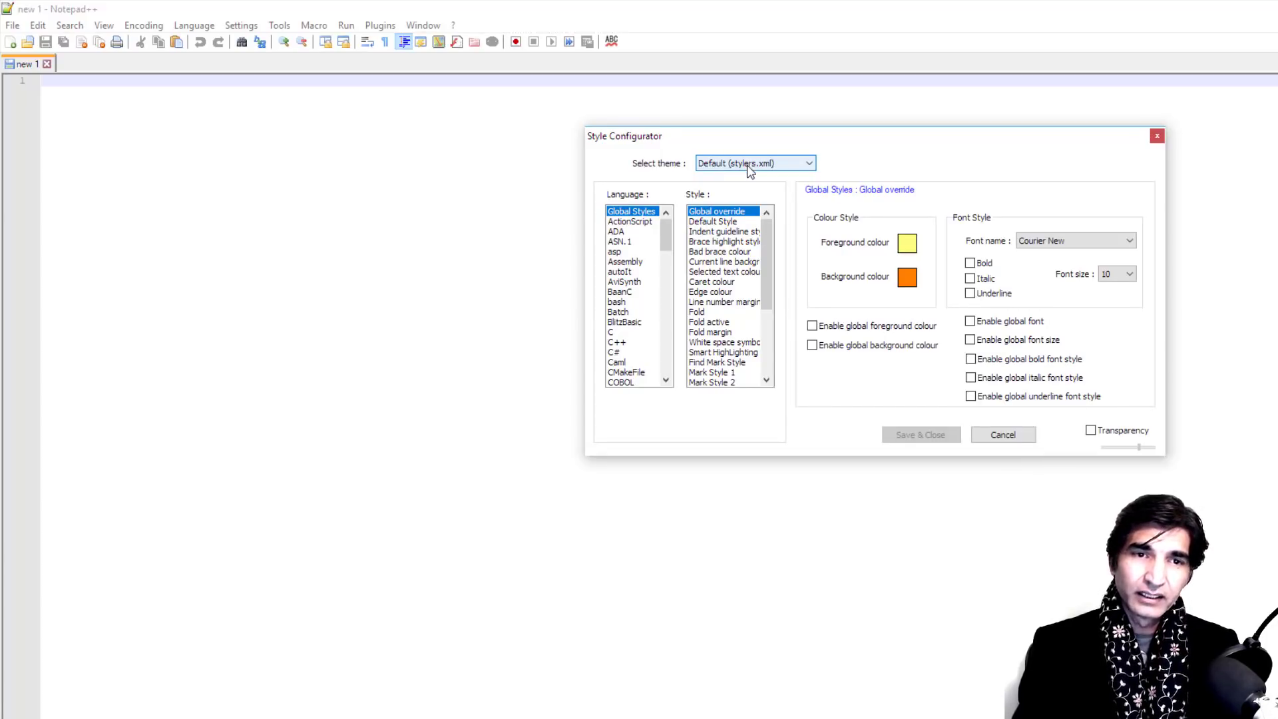
{"action": "left_click", "coordinate": [747, 166]}
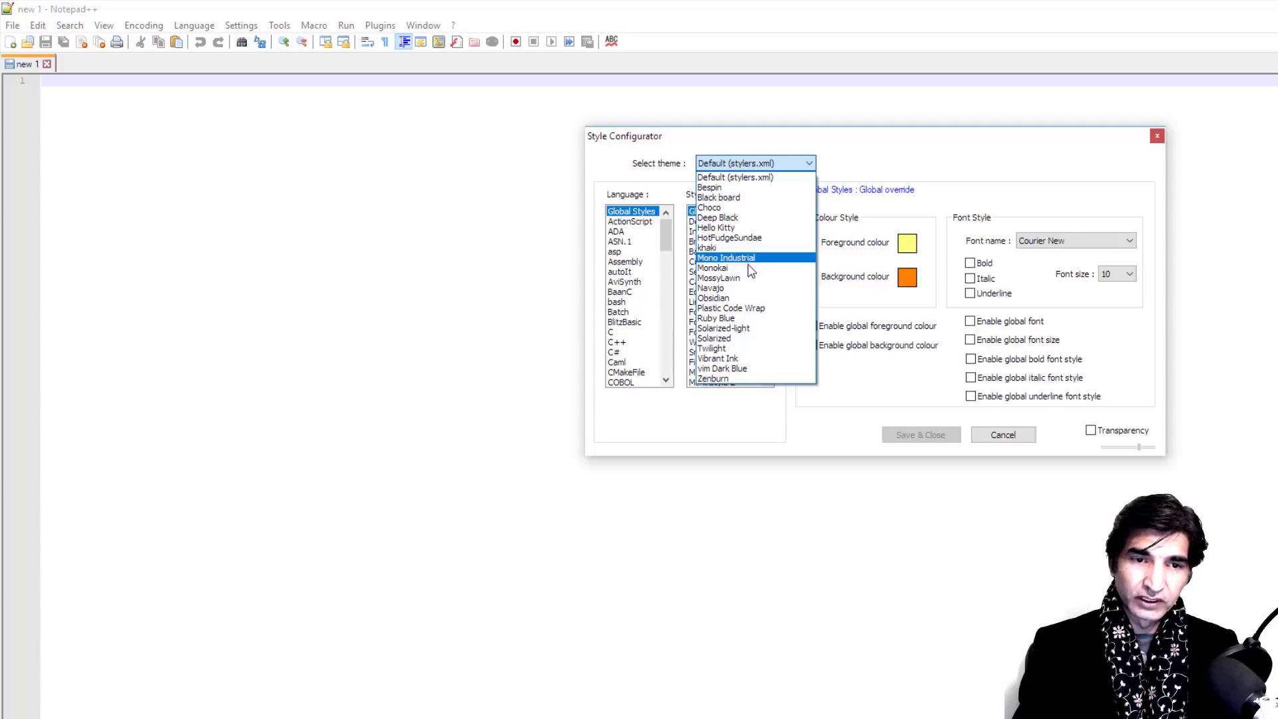
{"action": "left_click", "coordinate": [743, 360]}
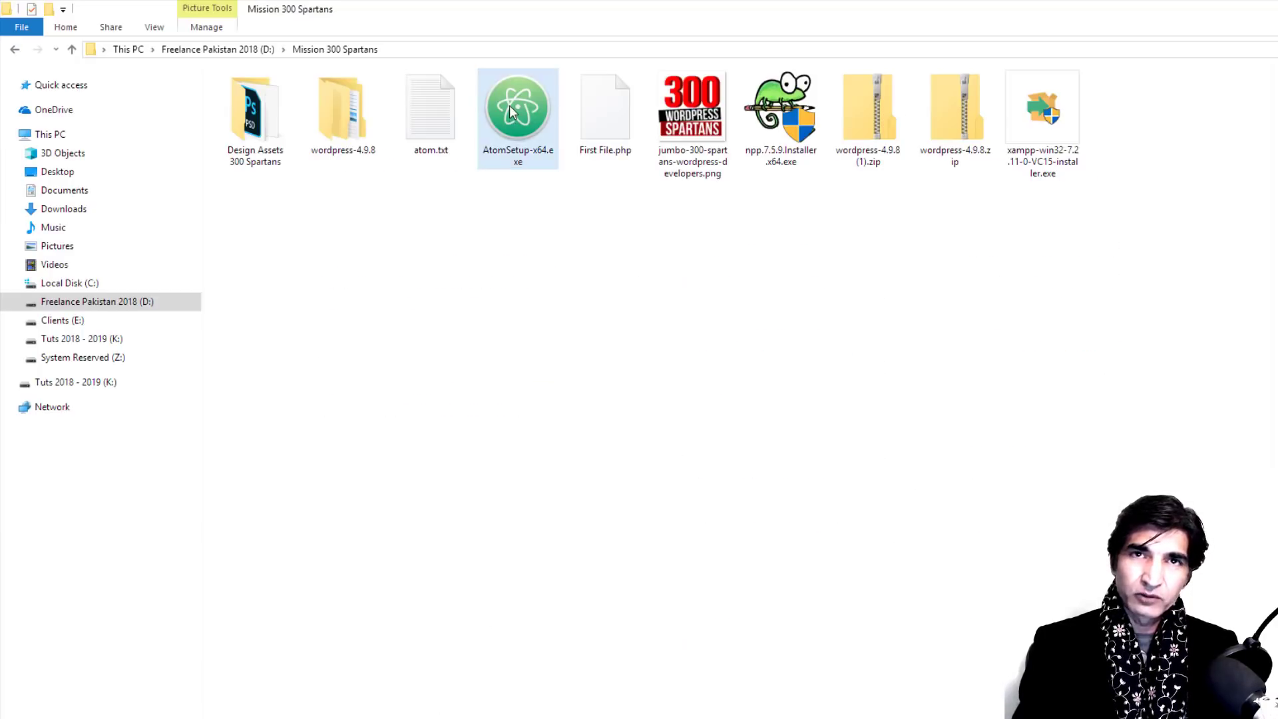
Step: Run AtomSetup-x64.exe as administrator to install Atom
{"action": "right_click", "coordinate": [509, 105]}
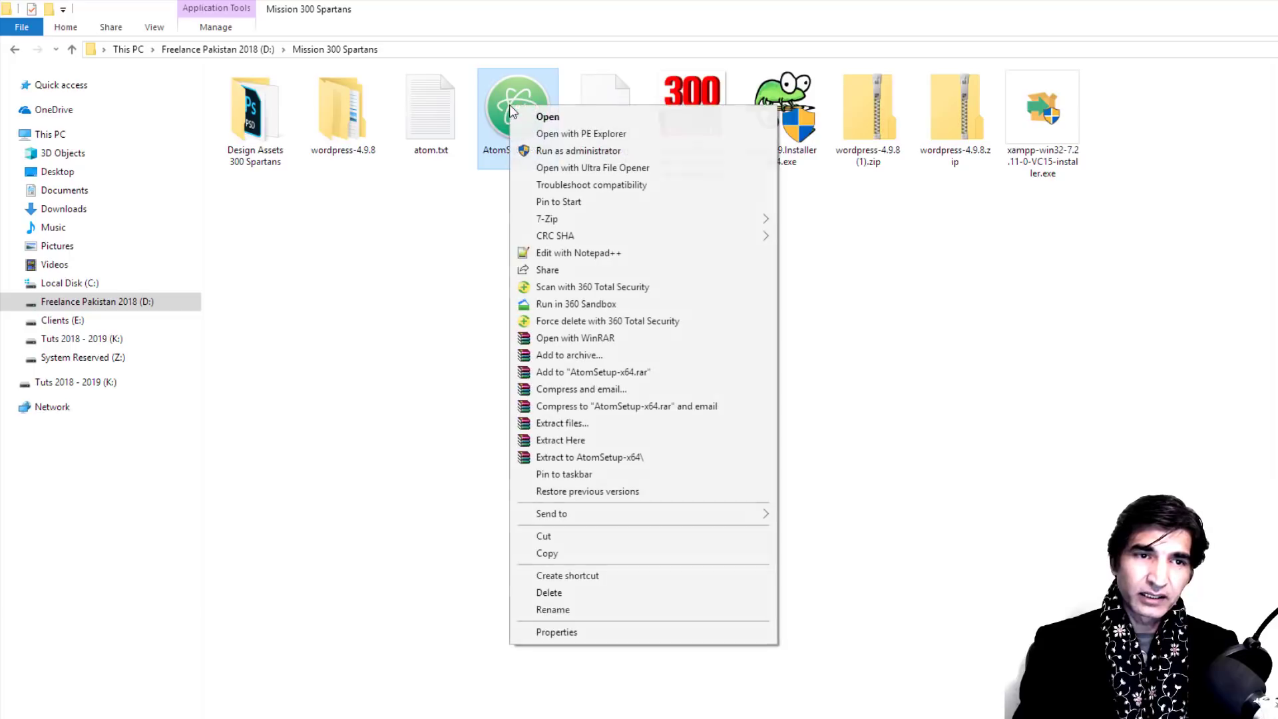
{"action": "left_click", "coordinate": [584, 151]}
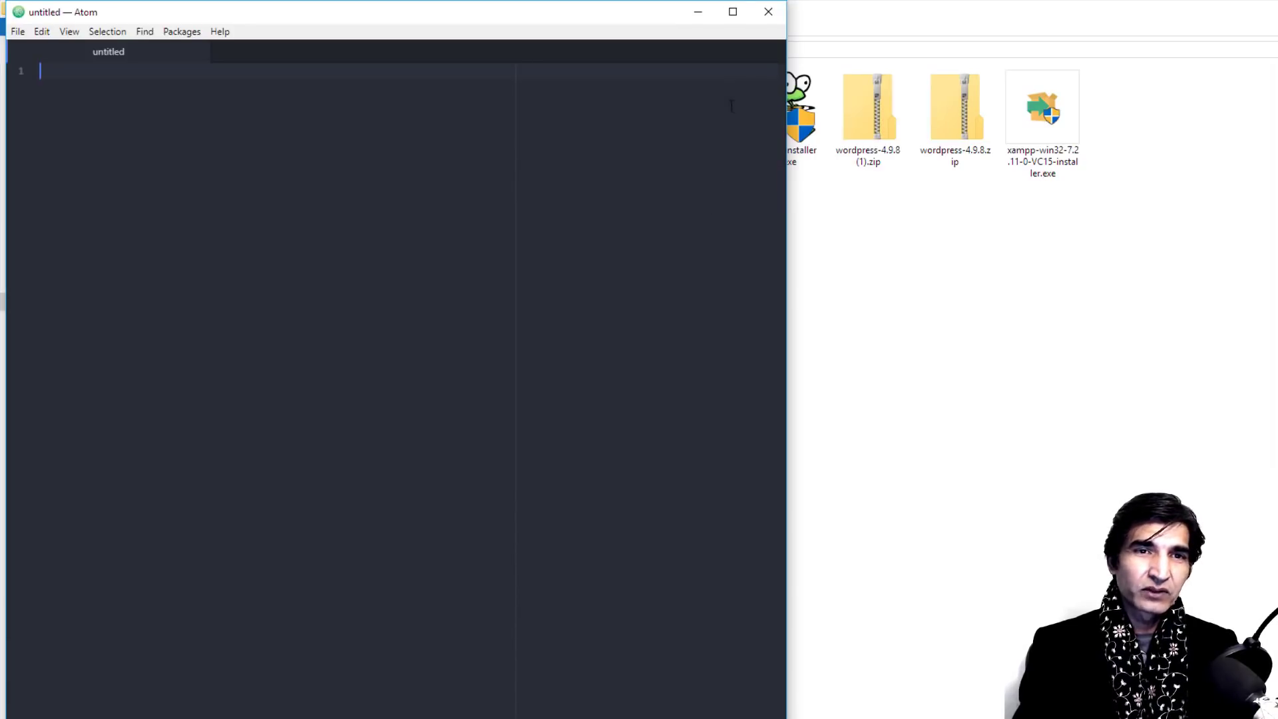
Step: Maximize Atom and use the Welcome Guide's Open a Project button to bring up the folder chooser
{"action": "left_click", "coordinate": [732, 13]}
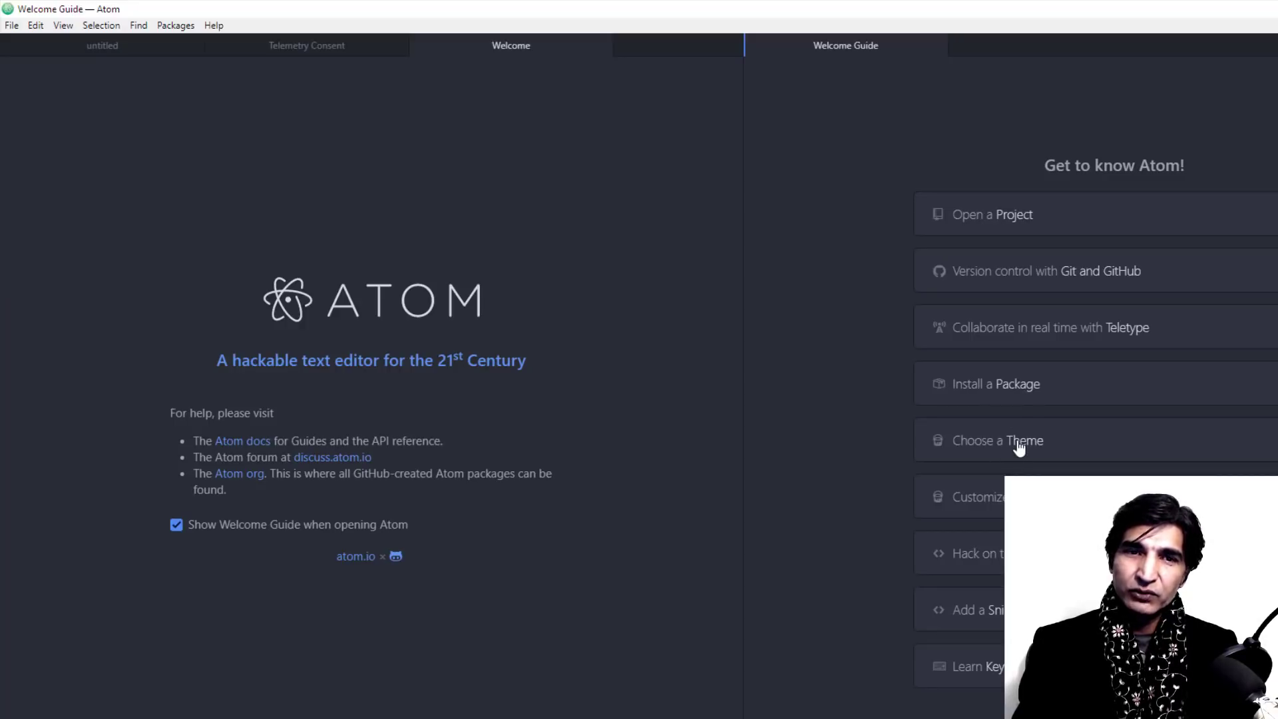
{"action": "left_click", "coordinate": [1005, 226]}
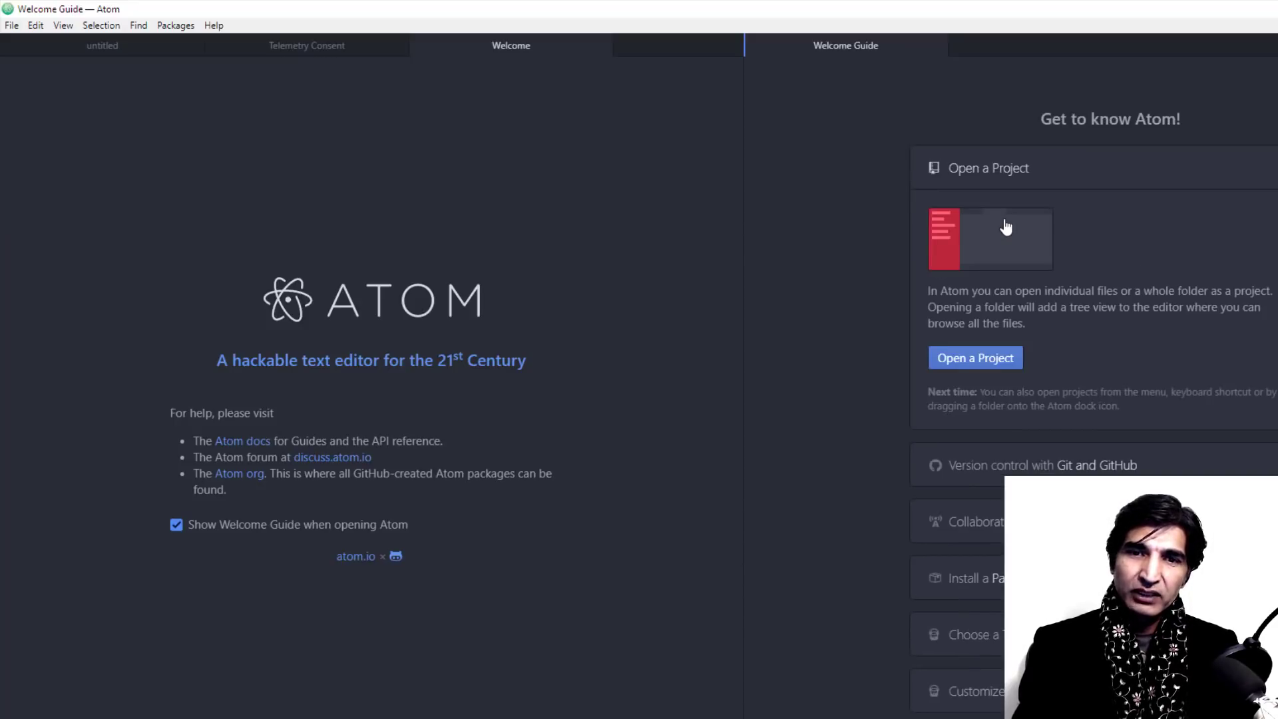
{"action": "left_click", "coordinate": [990, 362]}
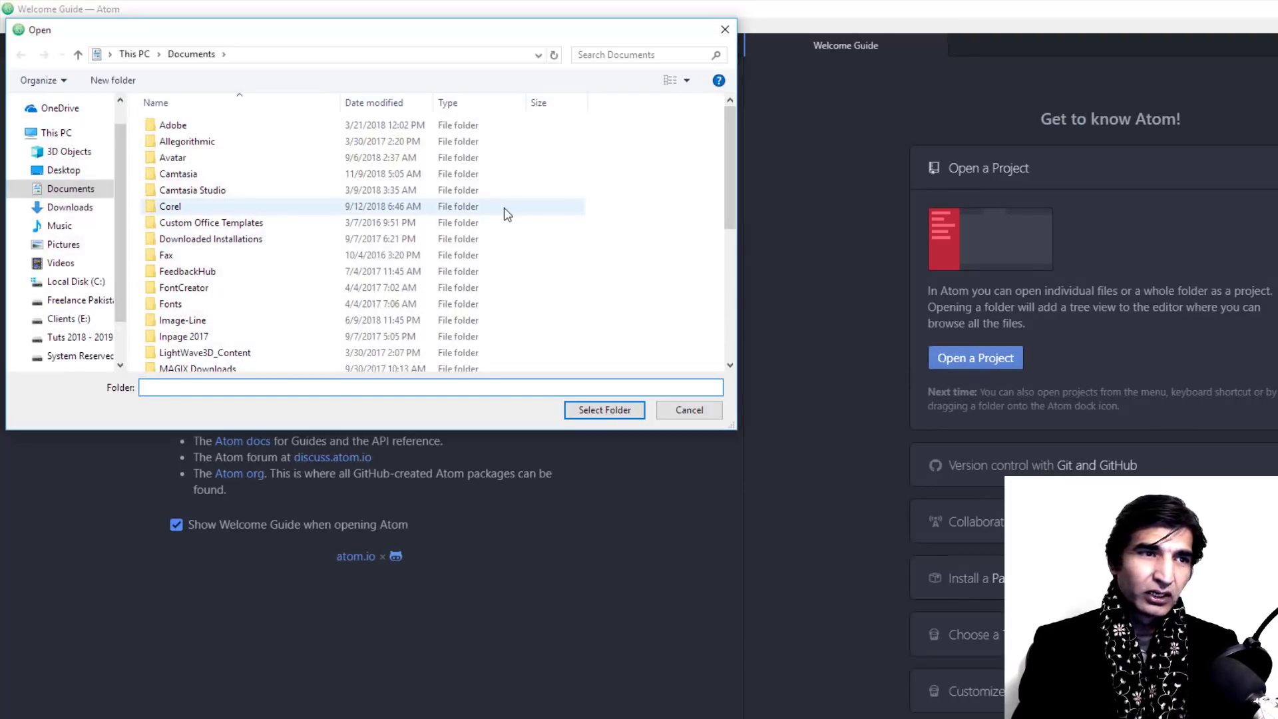
Step: Select C:\xampp\htdocs\WPSpartans300 as Atom's project folder
{"action": "left_click", "coordinate": [75, 283]}
{"action": "left_click", "coordinate": [167, 165]}
{"action": "double_click", "coordinate": [166, 165]}
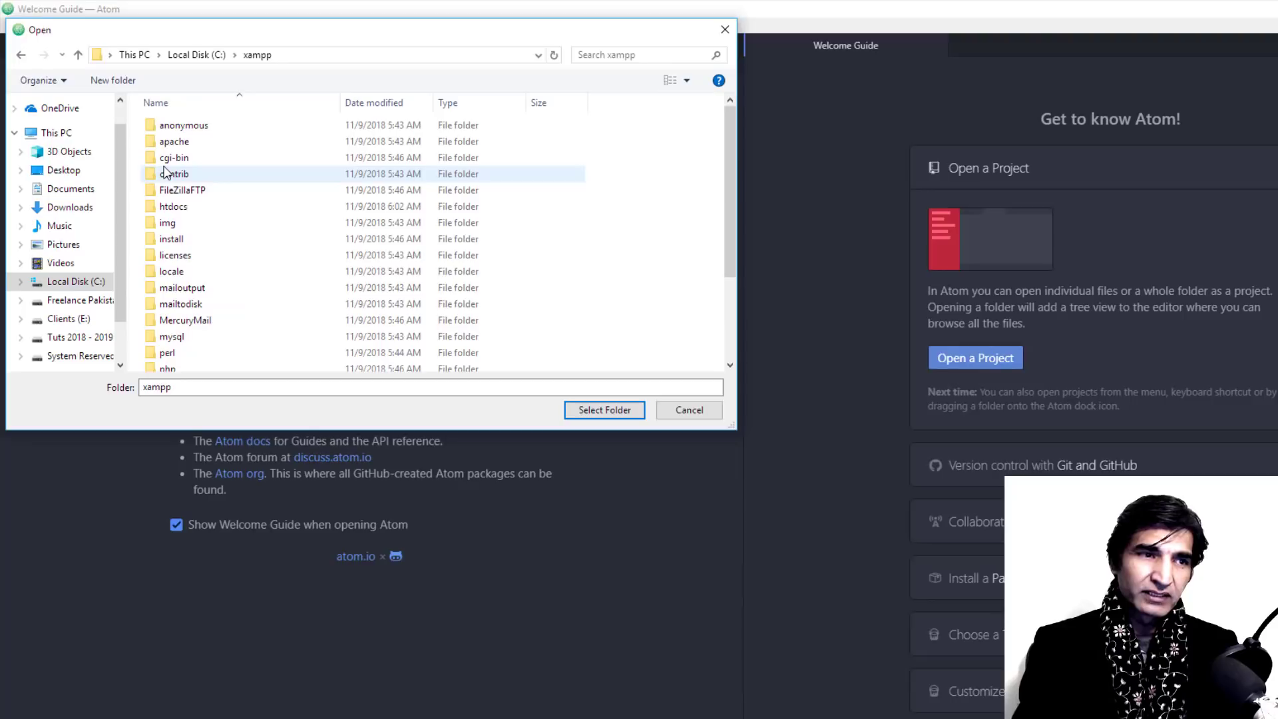
{"action": "double_click", "coordinate": [184, 212]}
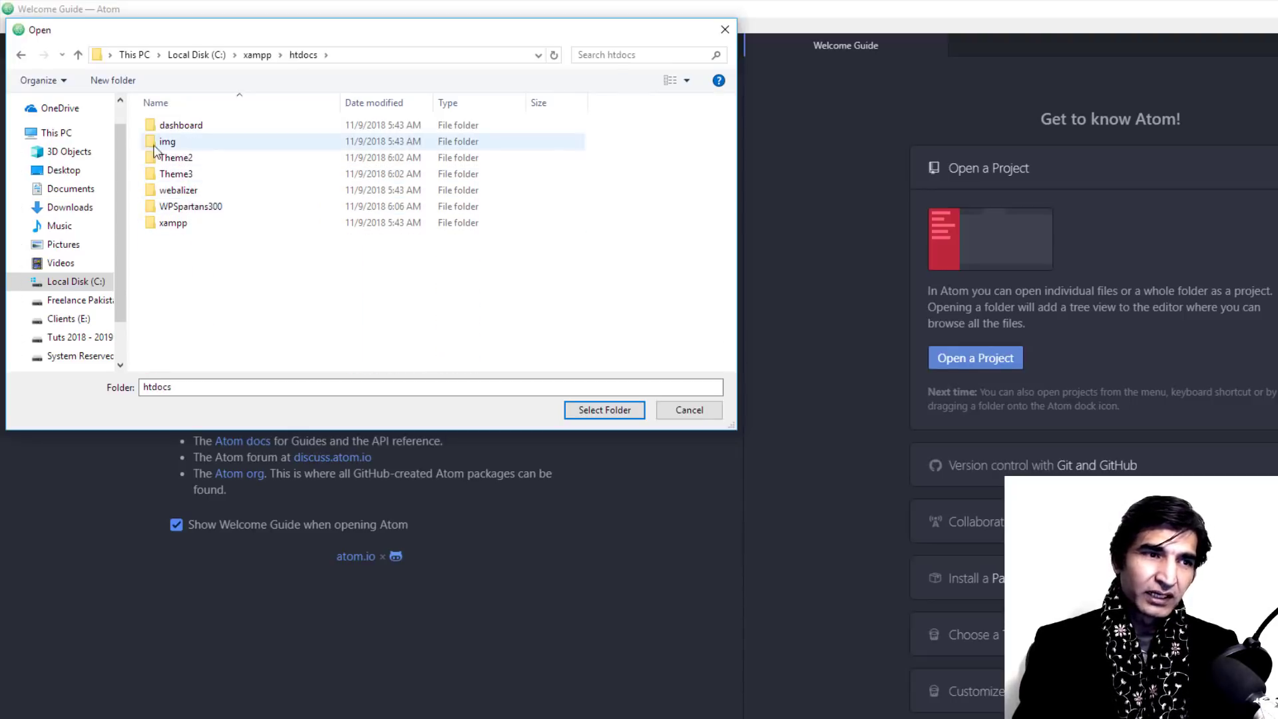
{"action": "left_click", "coordinate": [203, 212]}
{"action": "left_click", "coordinate": [602, 410]}
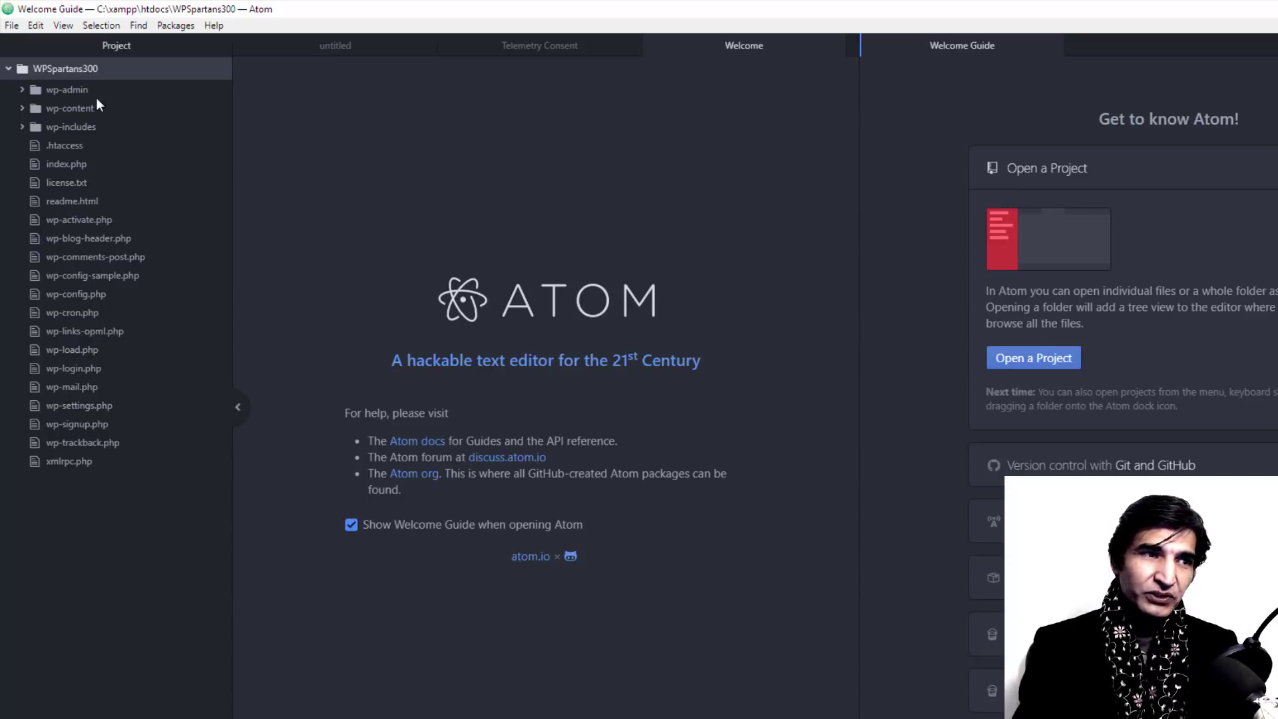
{"action": "right_click", "coordinate": [58, 70]}
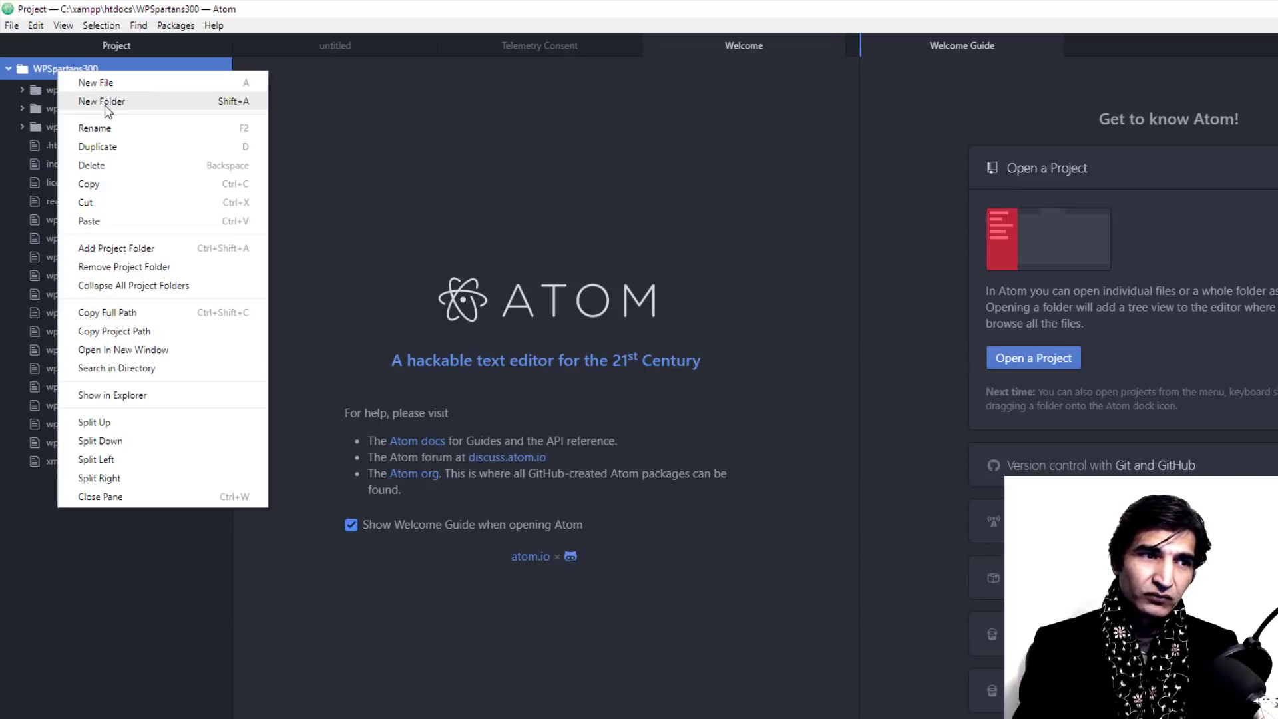
{"action": "left_click", "coordinate": [508, 192]}
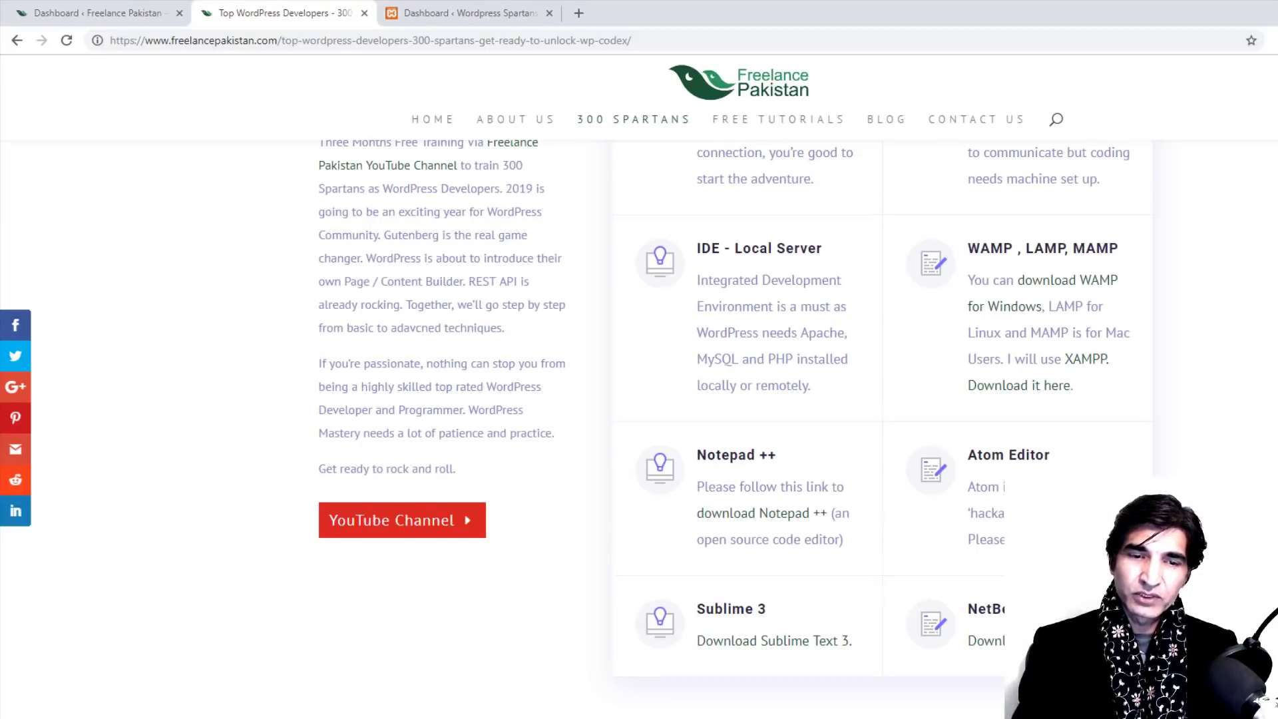
Step: Save the Sublime Text Build 3176 x64 installer to D:\Mission 300 Spartans and show it in its folder
{"action": "left_click", "coordinate": [810, 642]}
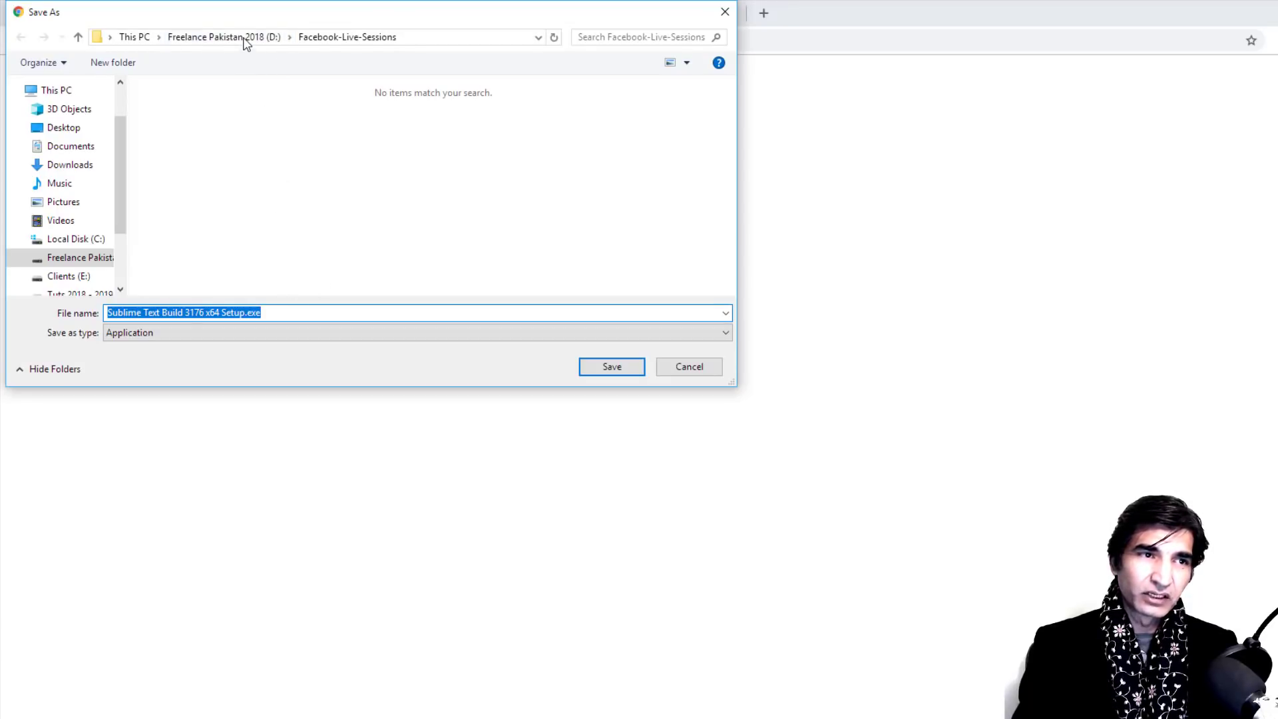
{"action": "left_click", "coordinate": [246, 38]}
{"action": "double_click", "coordinate": [181, 254]}
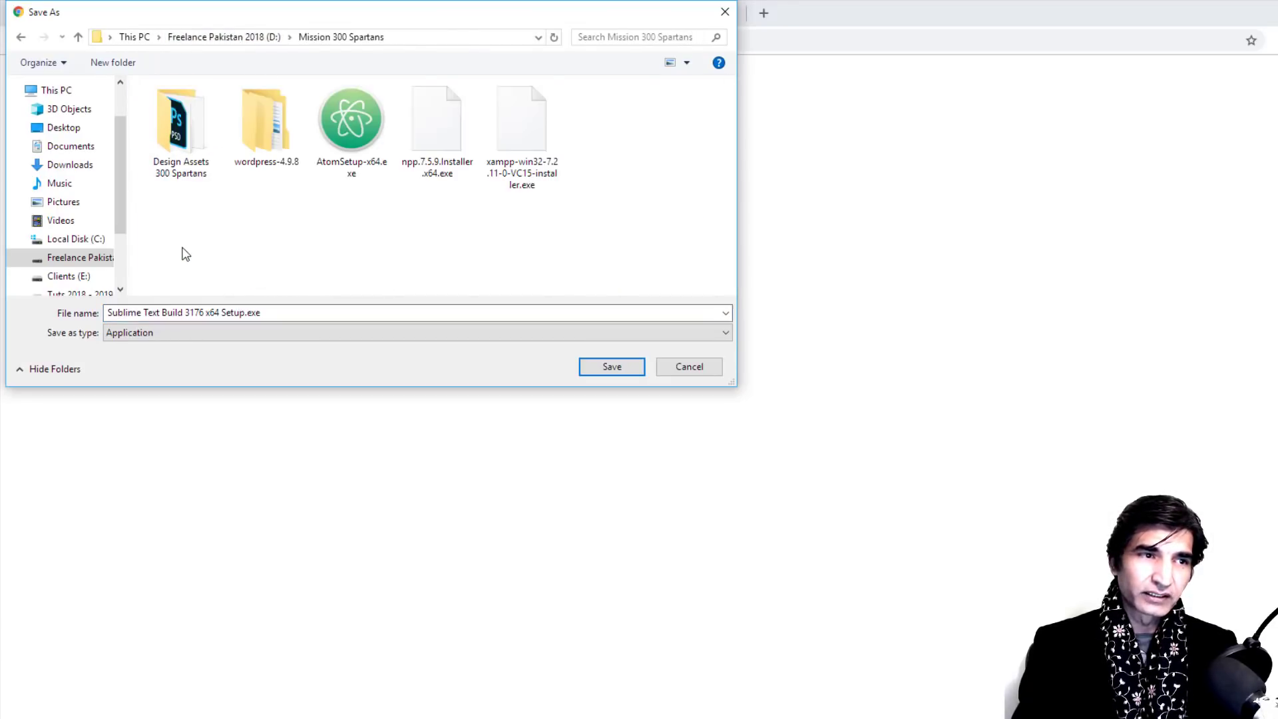
{"action": "left_click", "coordinate": [611, 367]}
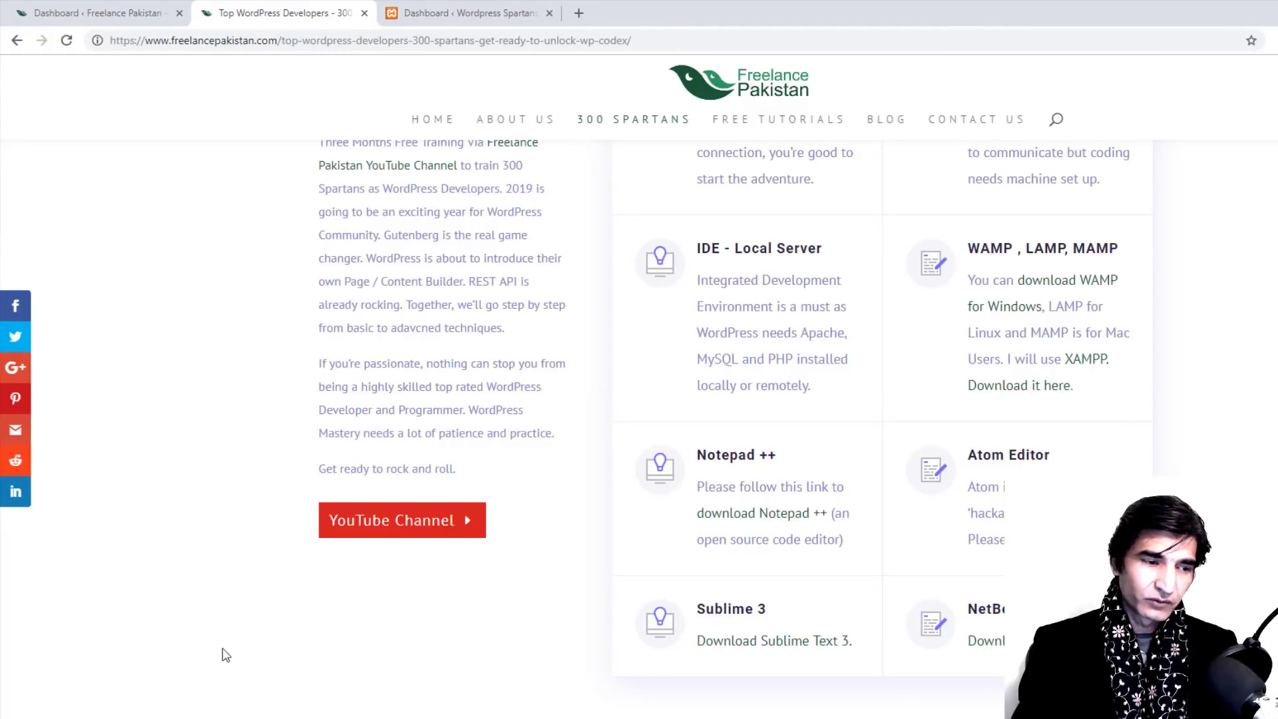
{"action": "left_click", "coordinate": [154, 718]}
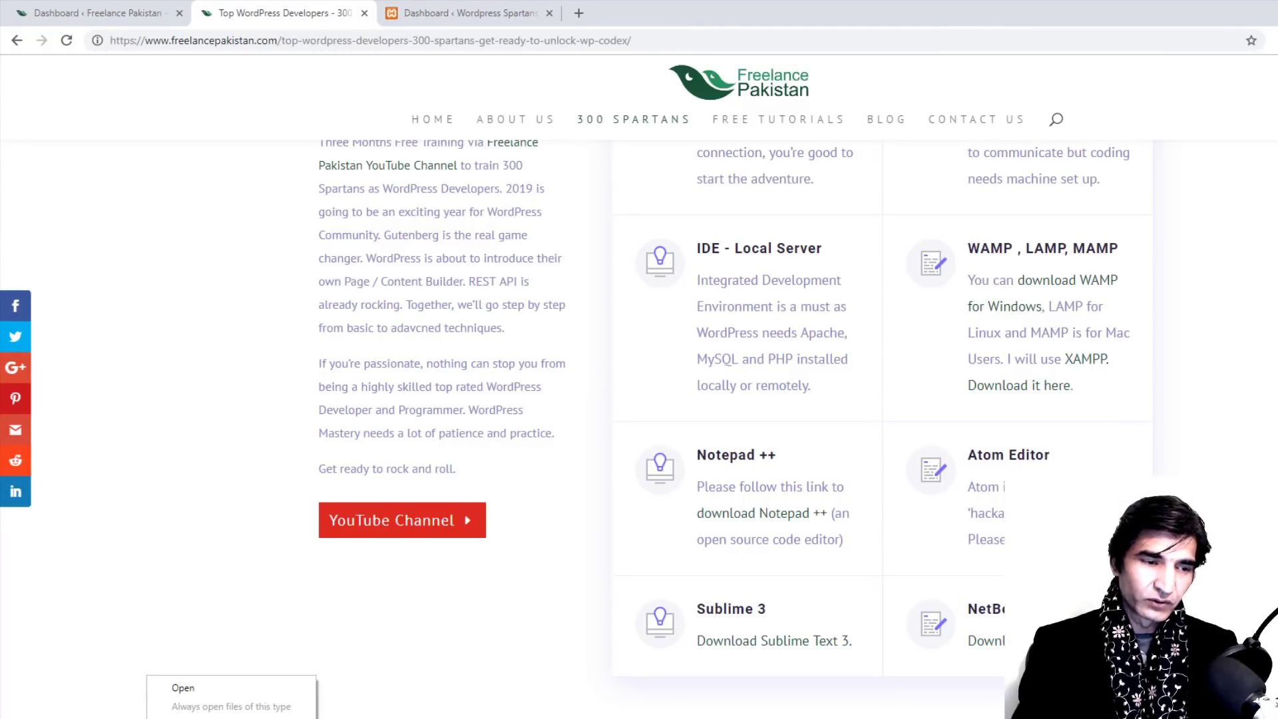
{"action": "left_click", "coordinate": [173, 718]}
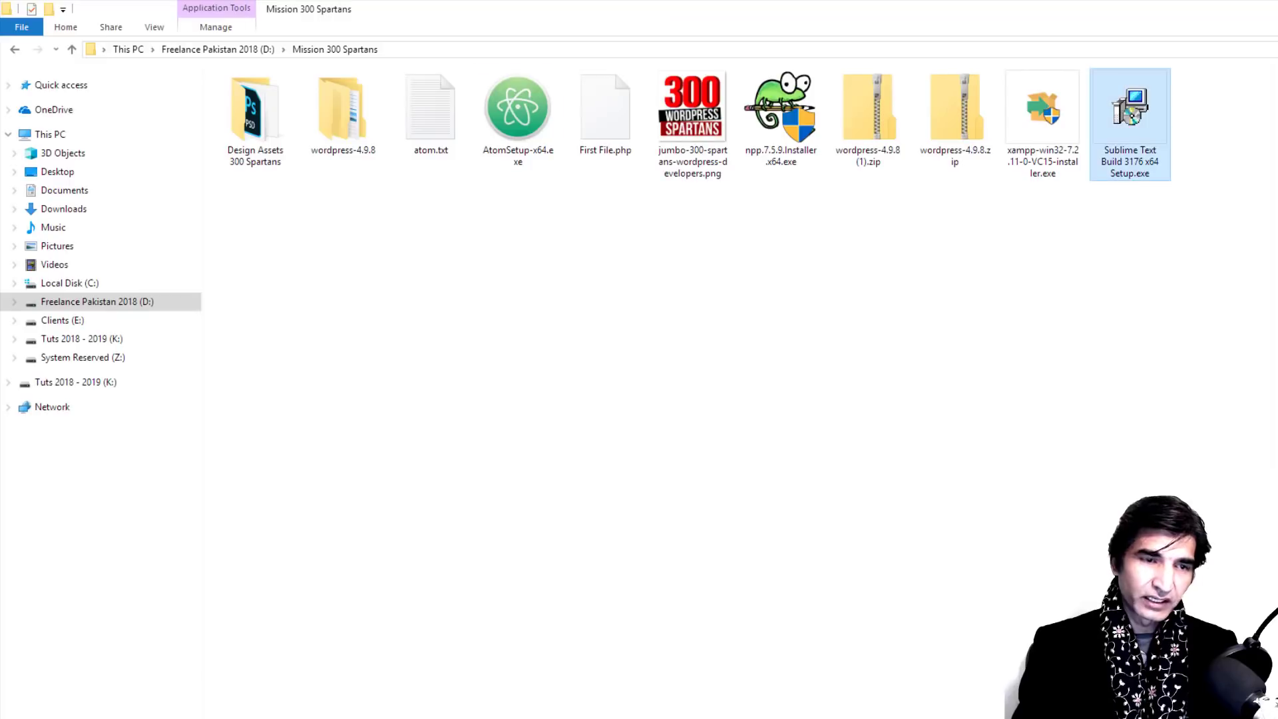
Step: Install Sublime Text 3 as administrator into C:\Program Files\Sublime Text 3 with default options
{"action": "right_click", "coordinate": [1112, 121]}
{"action": "left_click", "coordinate": [1157, 165]}
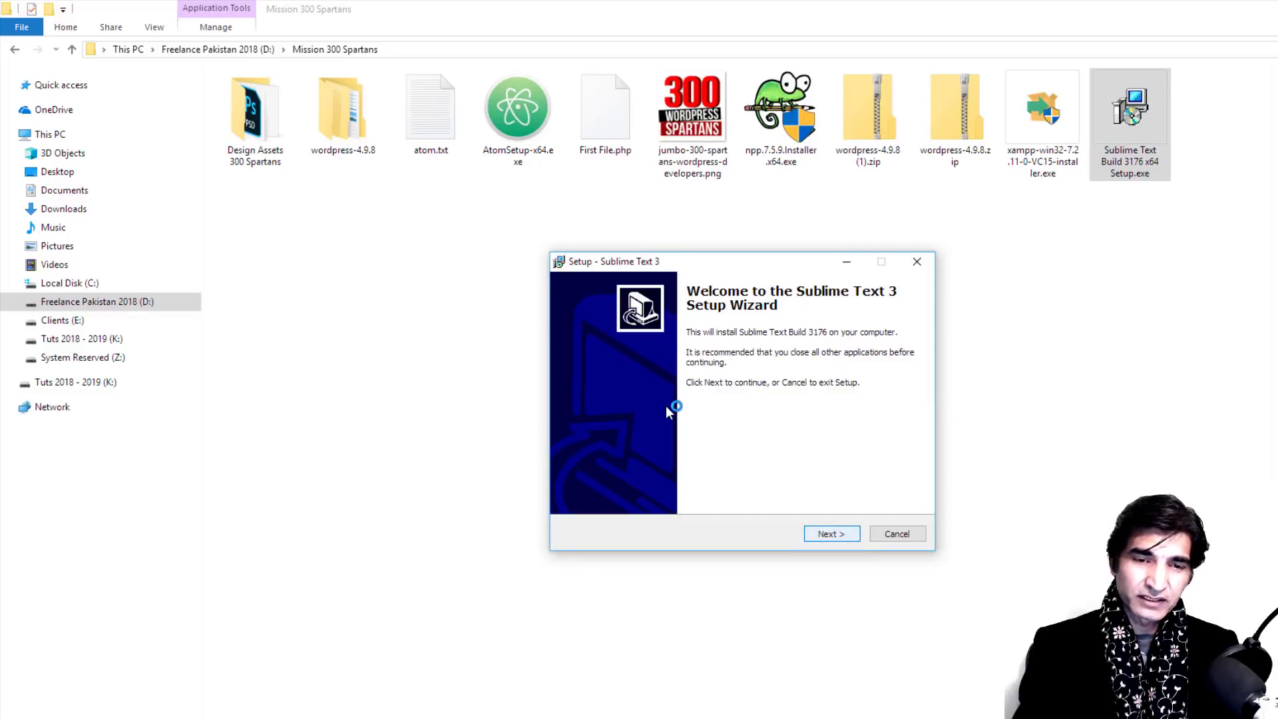
{"action": "key", "text": "Return"}
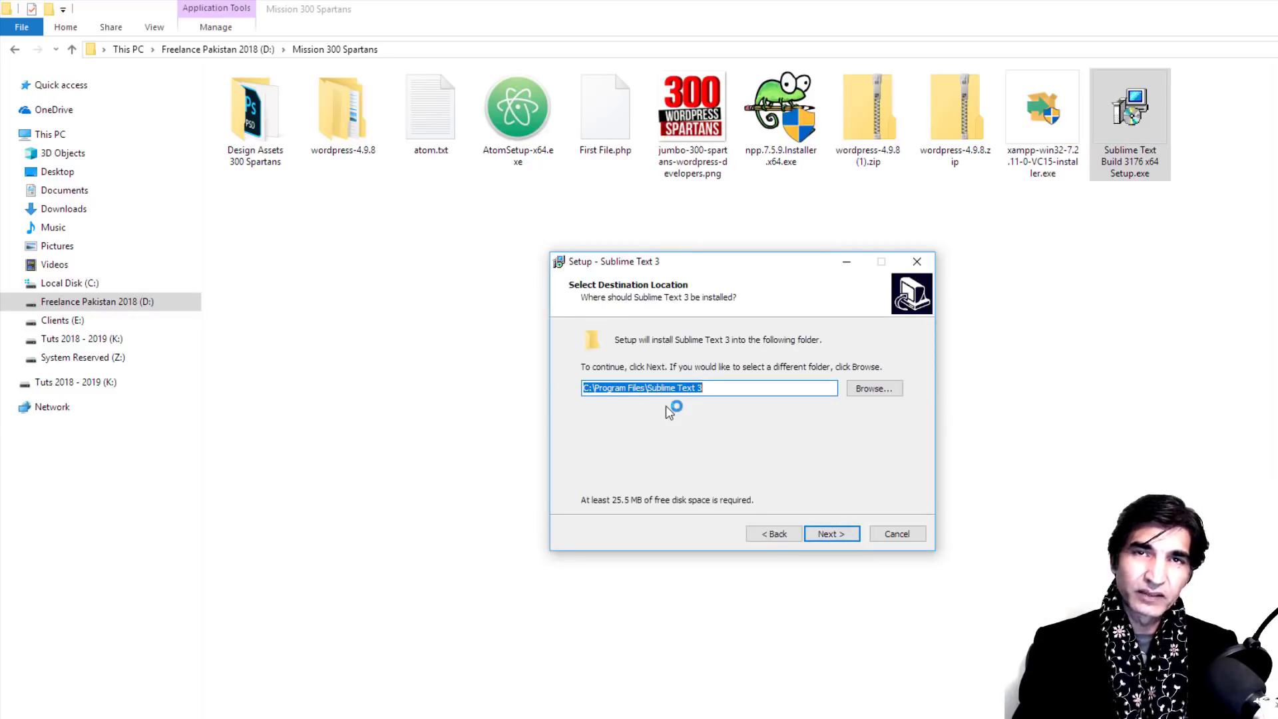
{"action": "key", "text": "Return"}
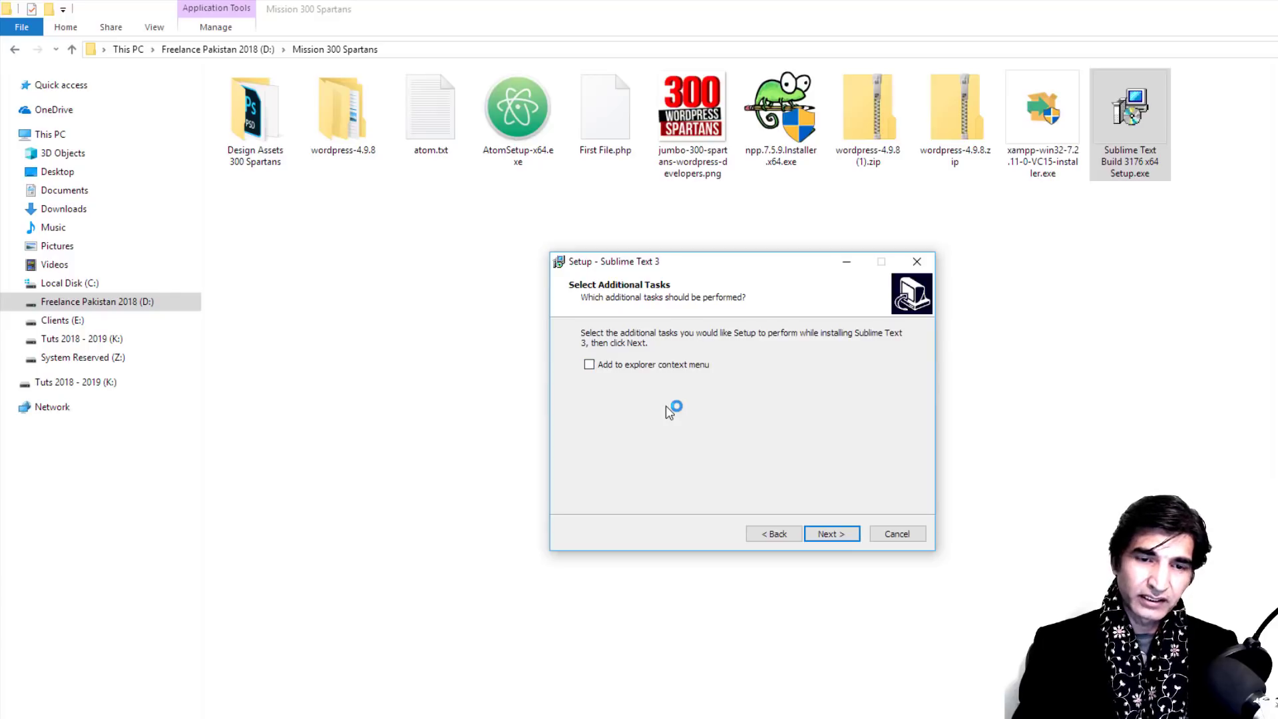
{"action": "key", "text": "Return"}
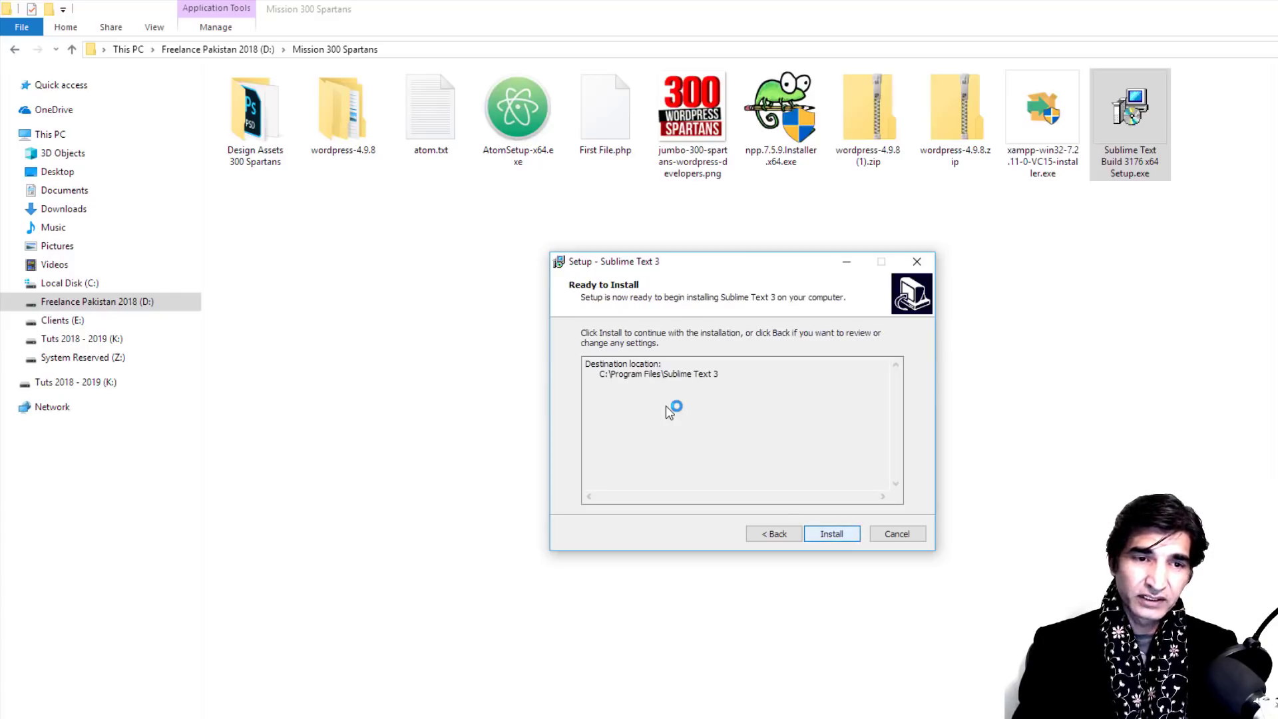
{"action": "key", "text": "Return"}
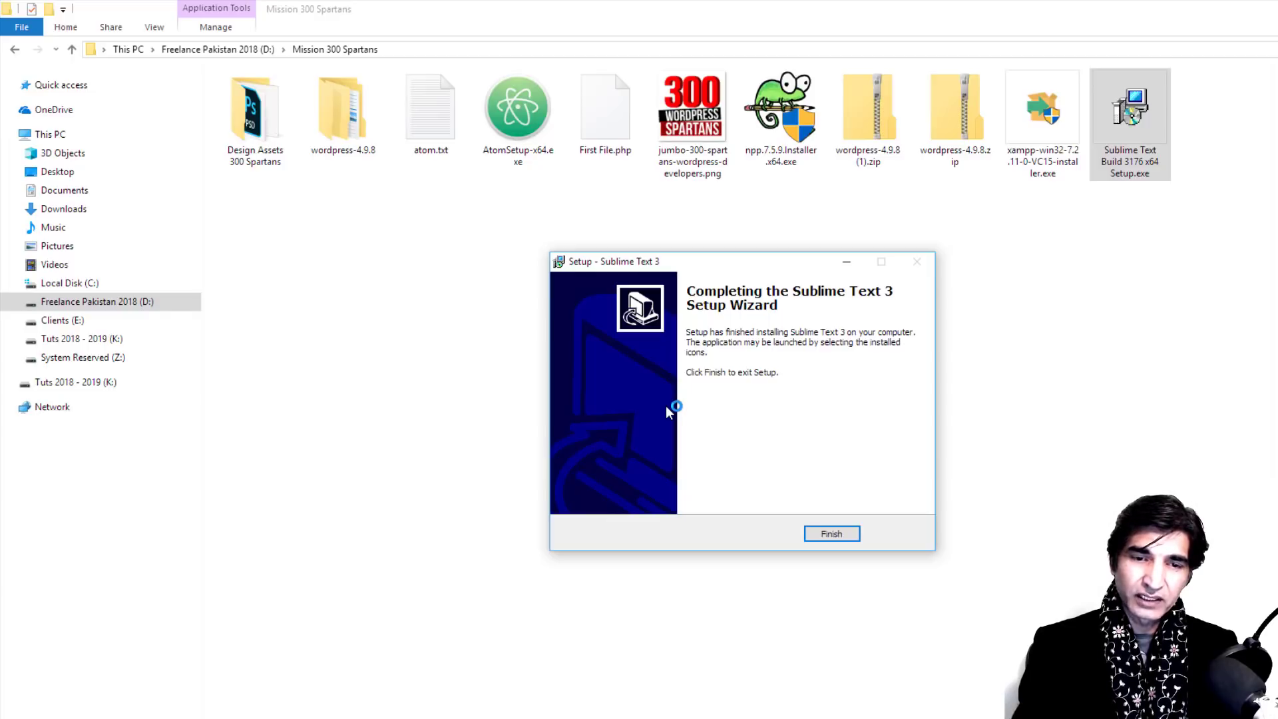
{"action": "key", "text": "Return"}
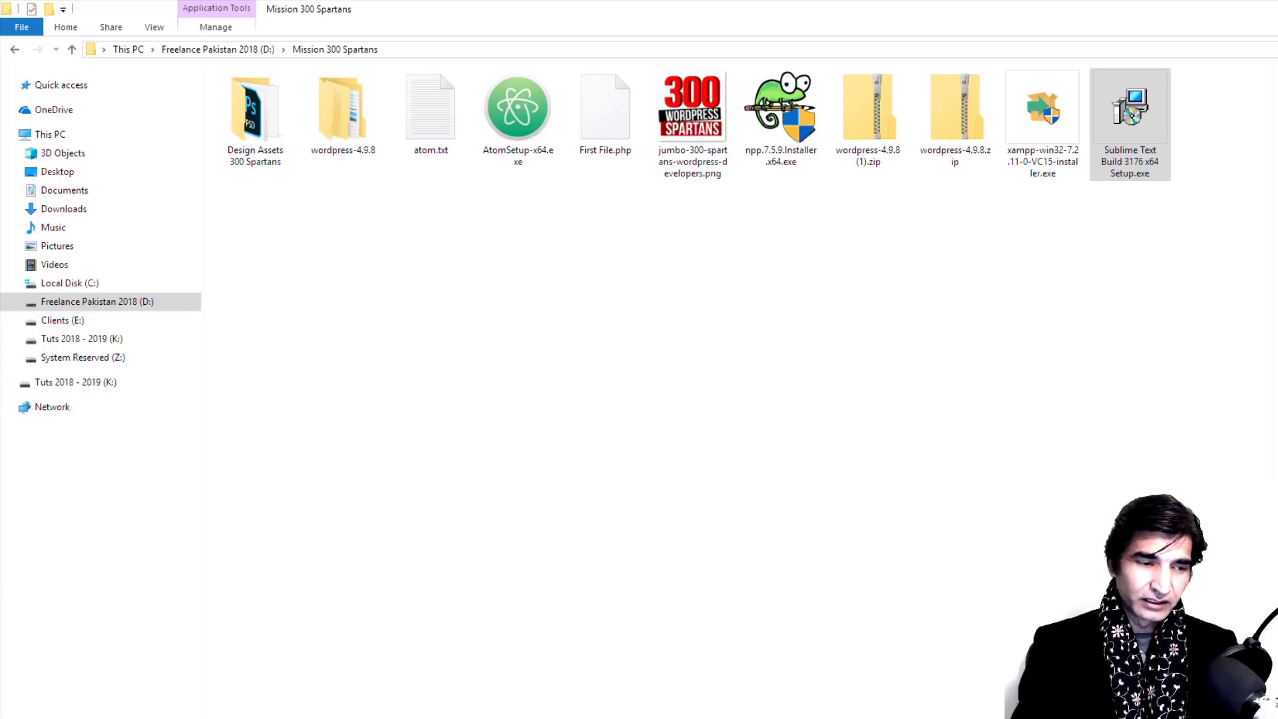
{"action": "key", "text": "super+s"}
Step: Find Sublime Text 3 through Windows search, launch it, and maximize its window
{"action": "type", "text": "s"}
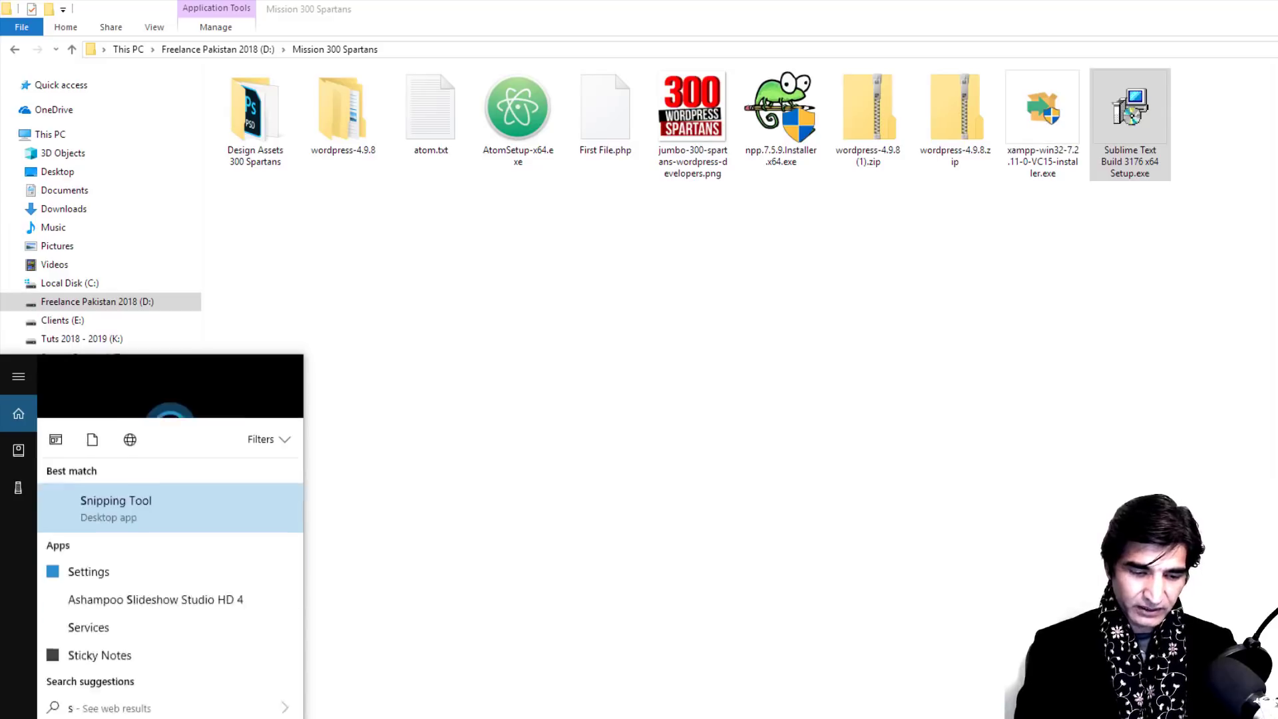
{"action": "type", "text": "ublime"}
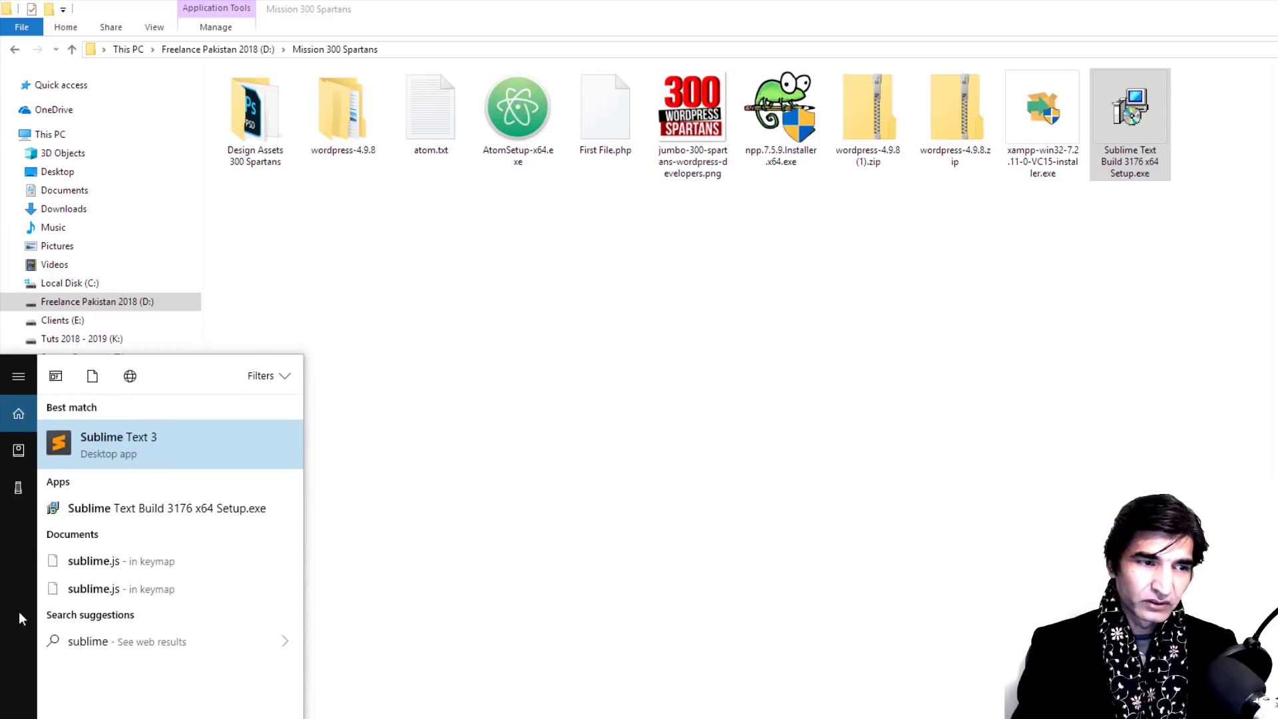
{"action": "left_click", "coordinate": [129, 437]}
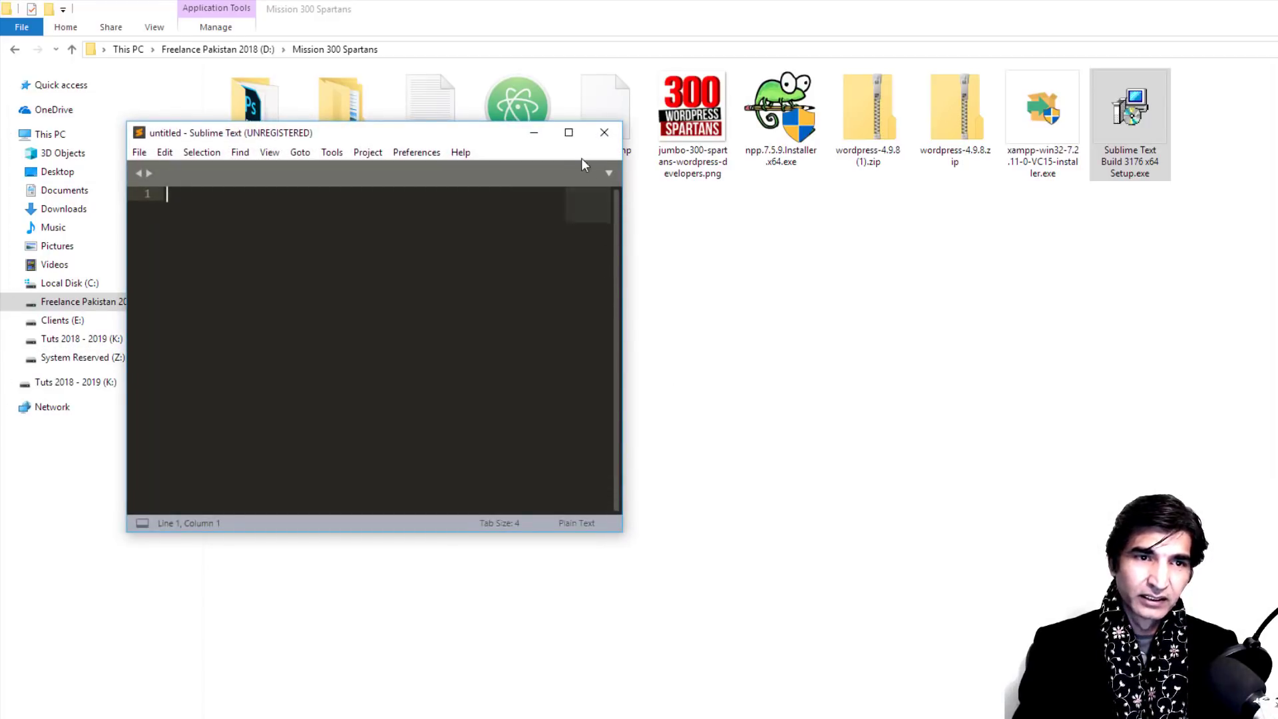
{"action": "left_click", "coordinate": [568, 132]}
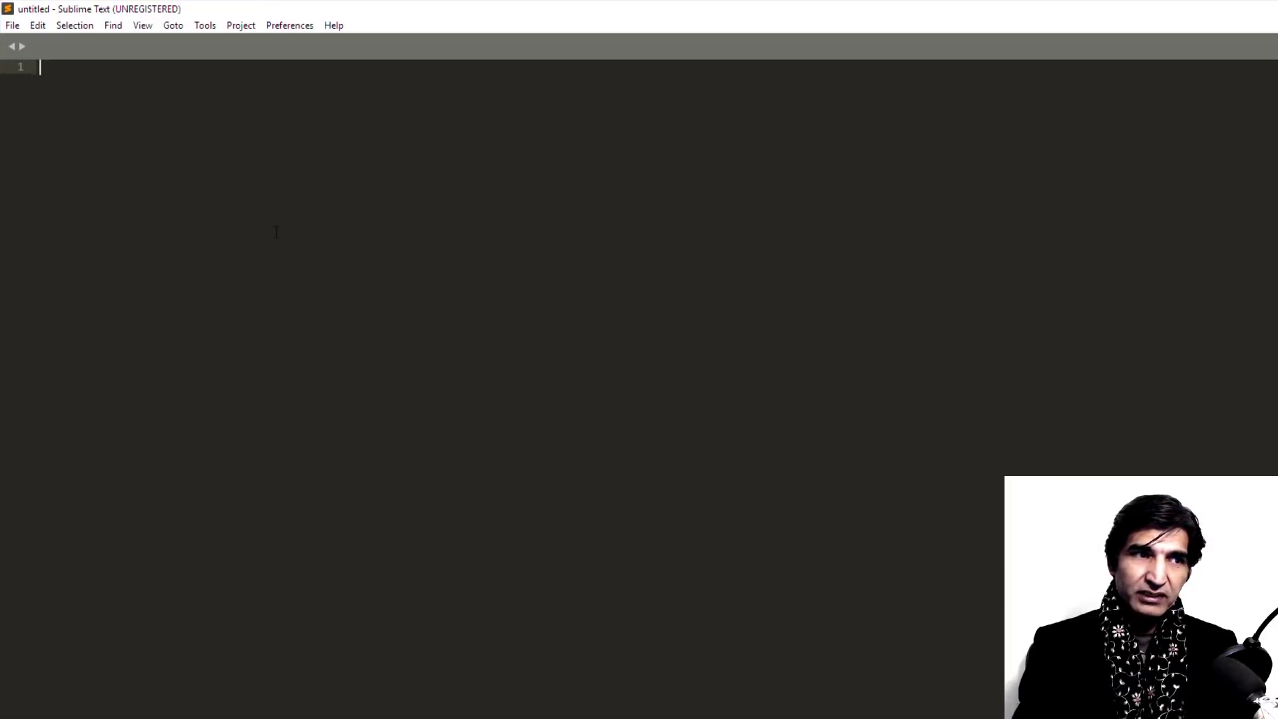
Step: Browse Sublime Text's Preferences, Project and View menus, then close them without changing anything
{"action": "left_click", "coordinate": [282, 26]}
{"action": "mouse_move", "coordinate": [247, 30]}
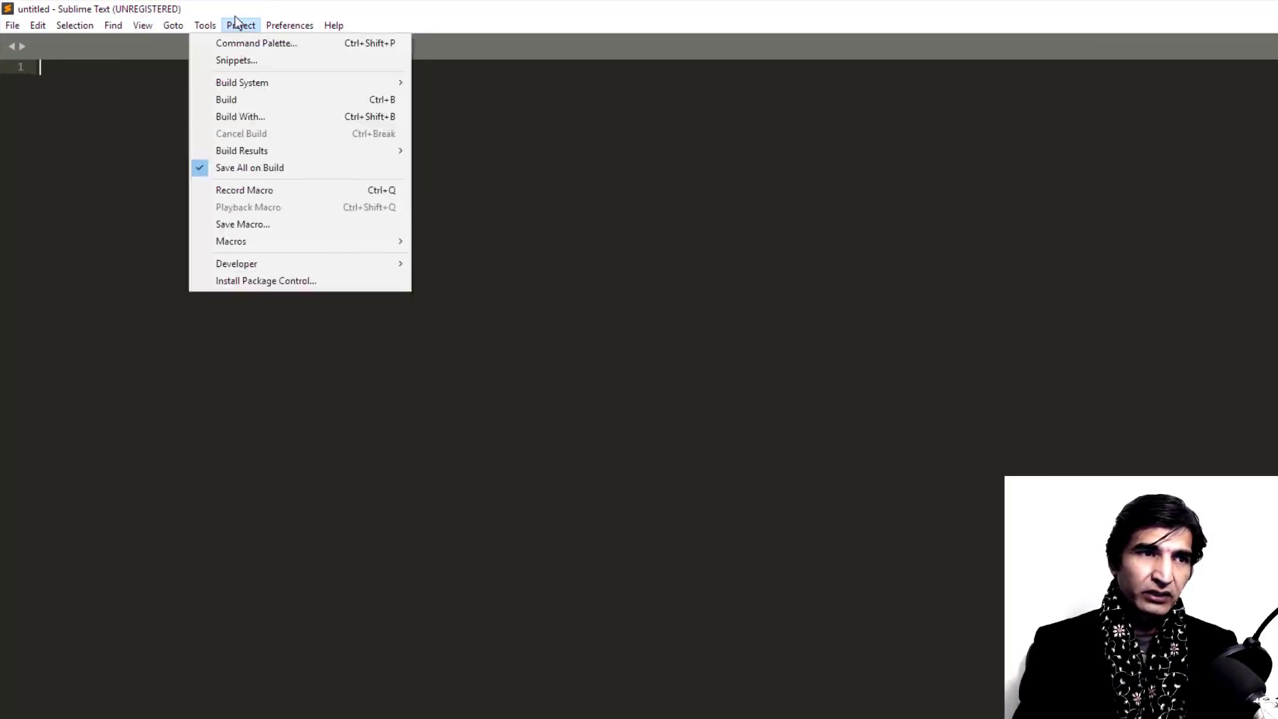
{"action": "mouse_move", "coordinate": [143, 26]}
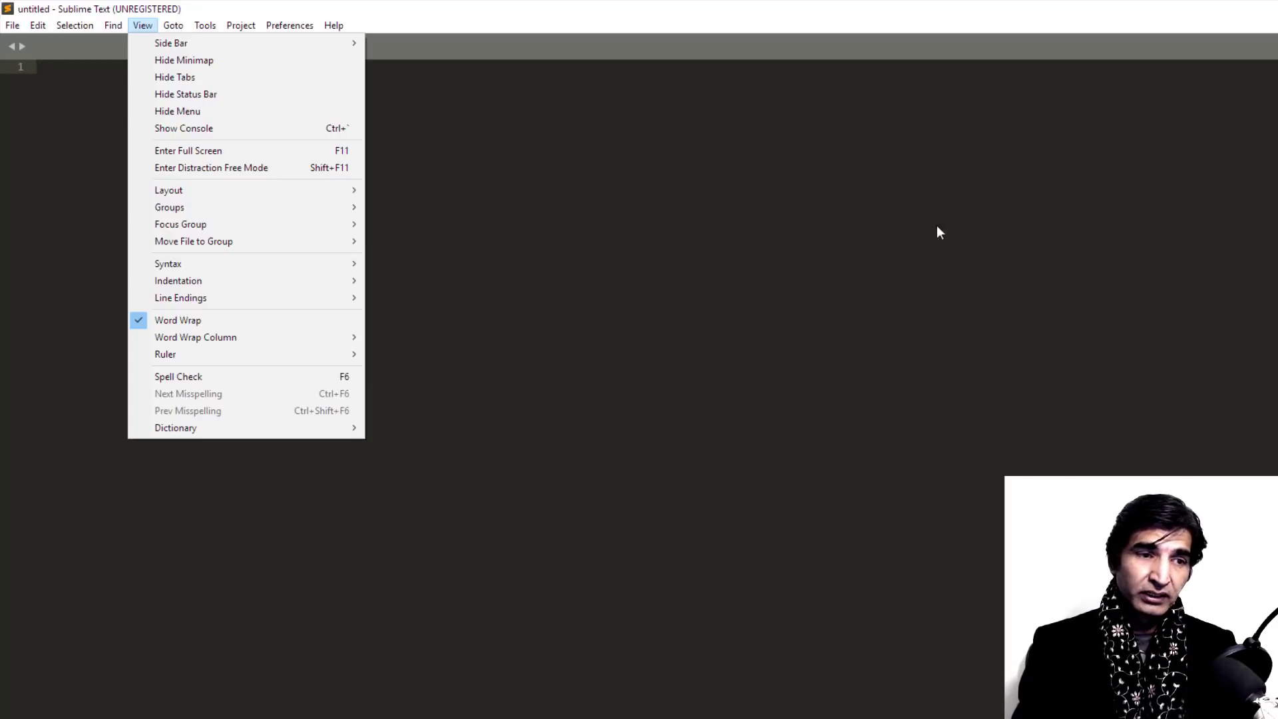
{"action": "left_click", "coordinate": [885, 233]}
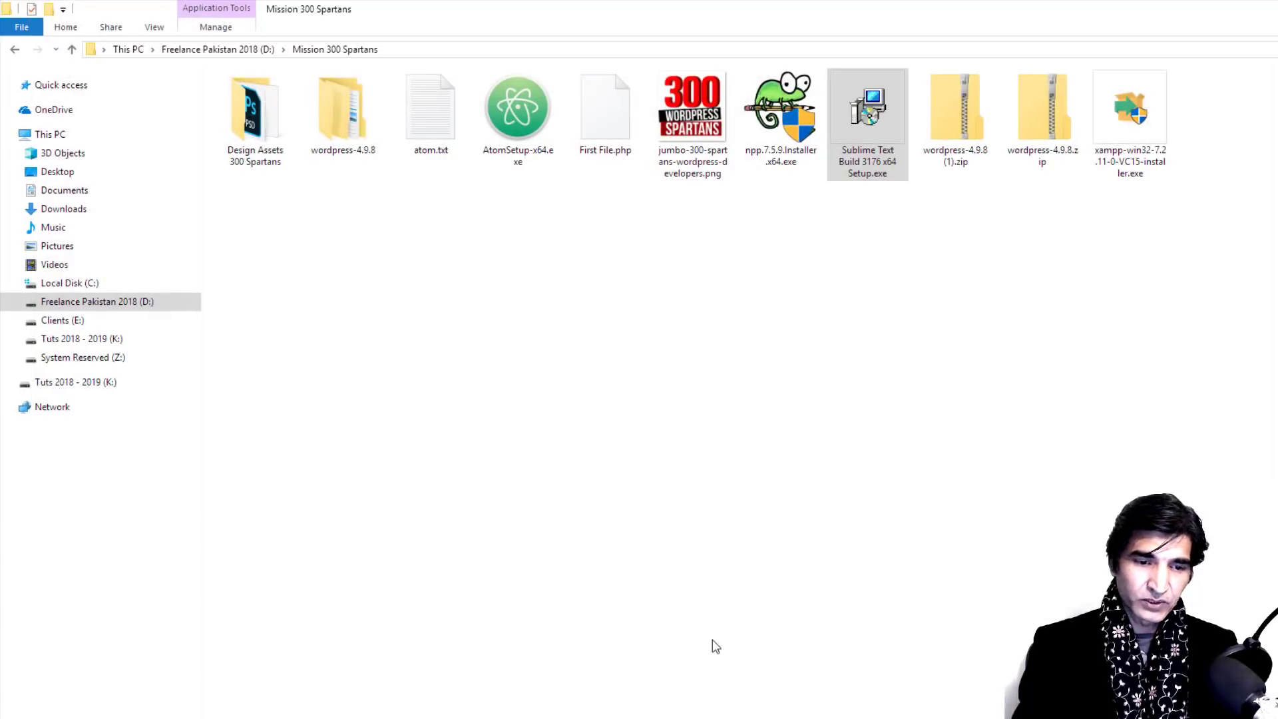
Step: Switch back to Chrome's Top WordPress Developers tab from the taskbar preview
{"action": "left_click", "coordinate": [711, 702]}
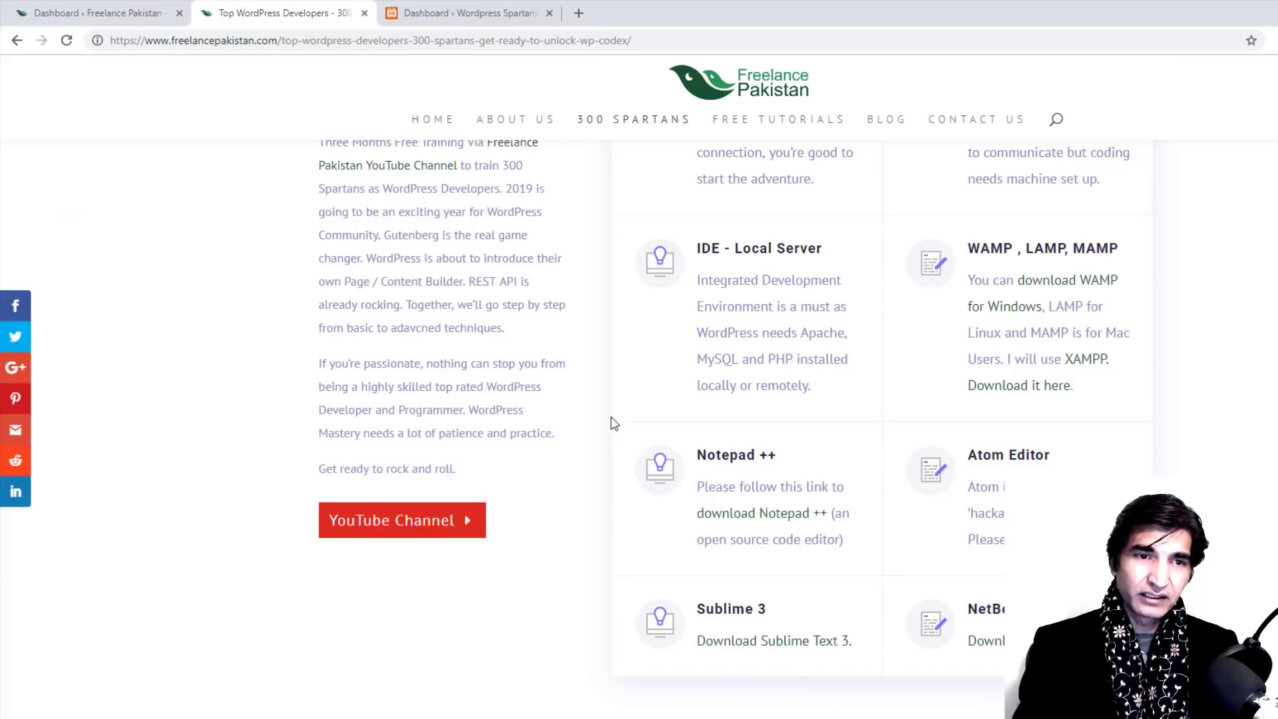